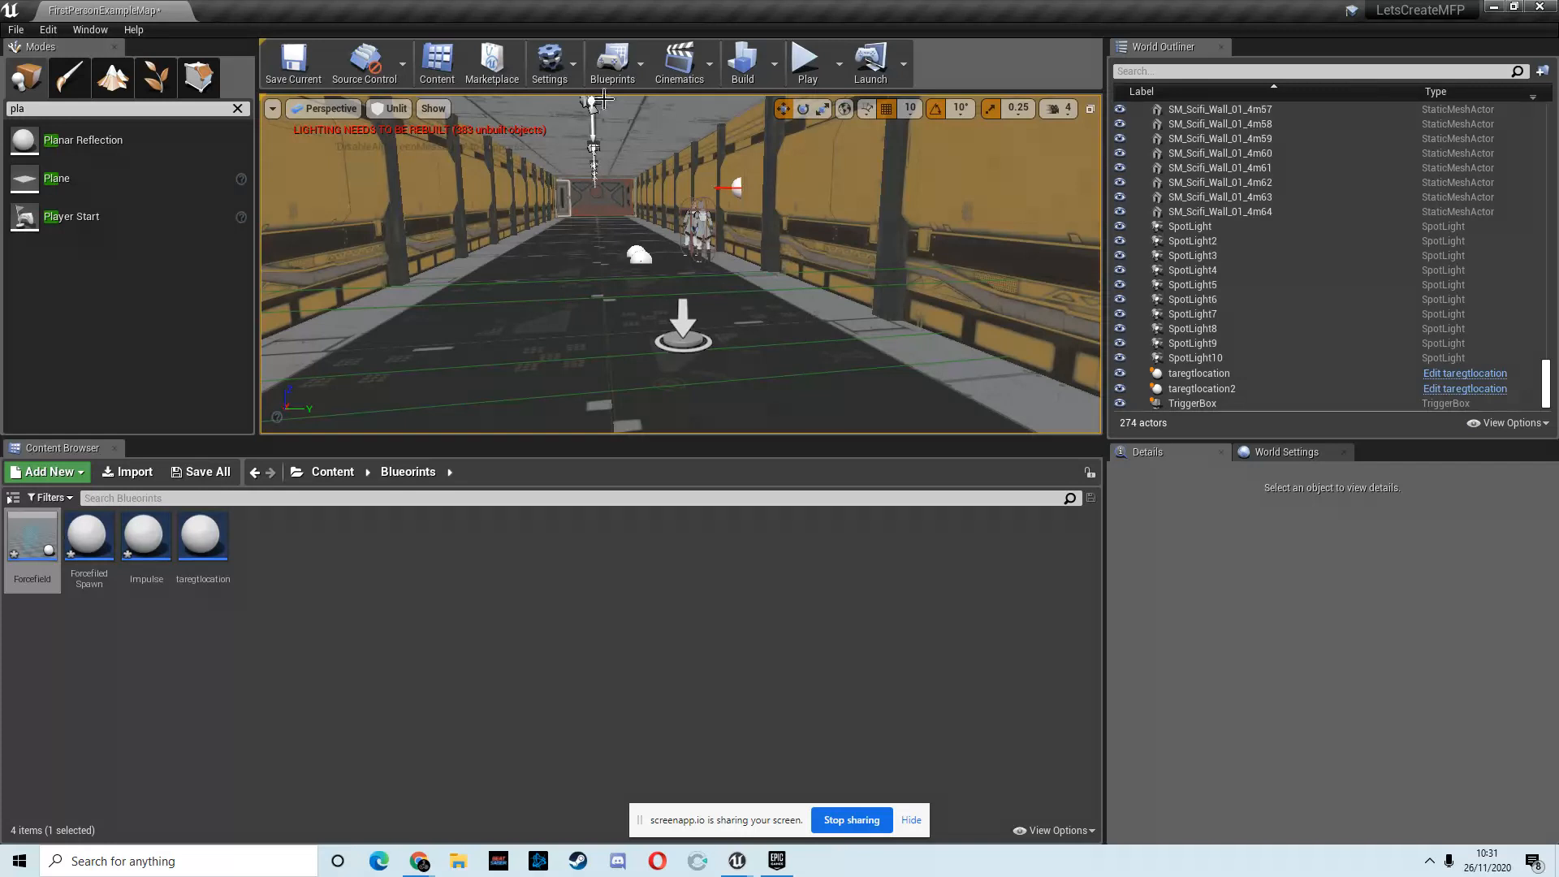
Step: Switch the viewport to the Lit view mode and build the level's lighting only
click(397, 109)
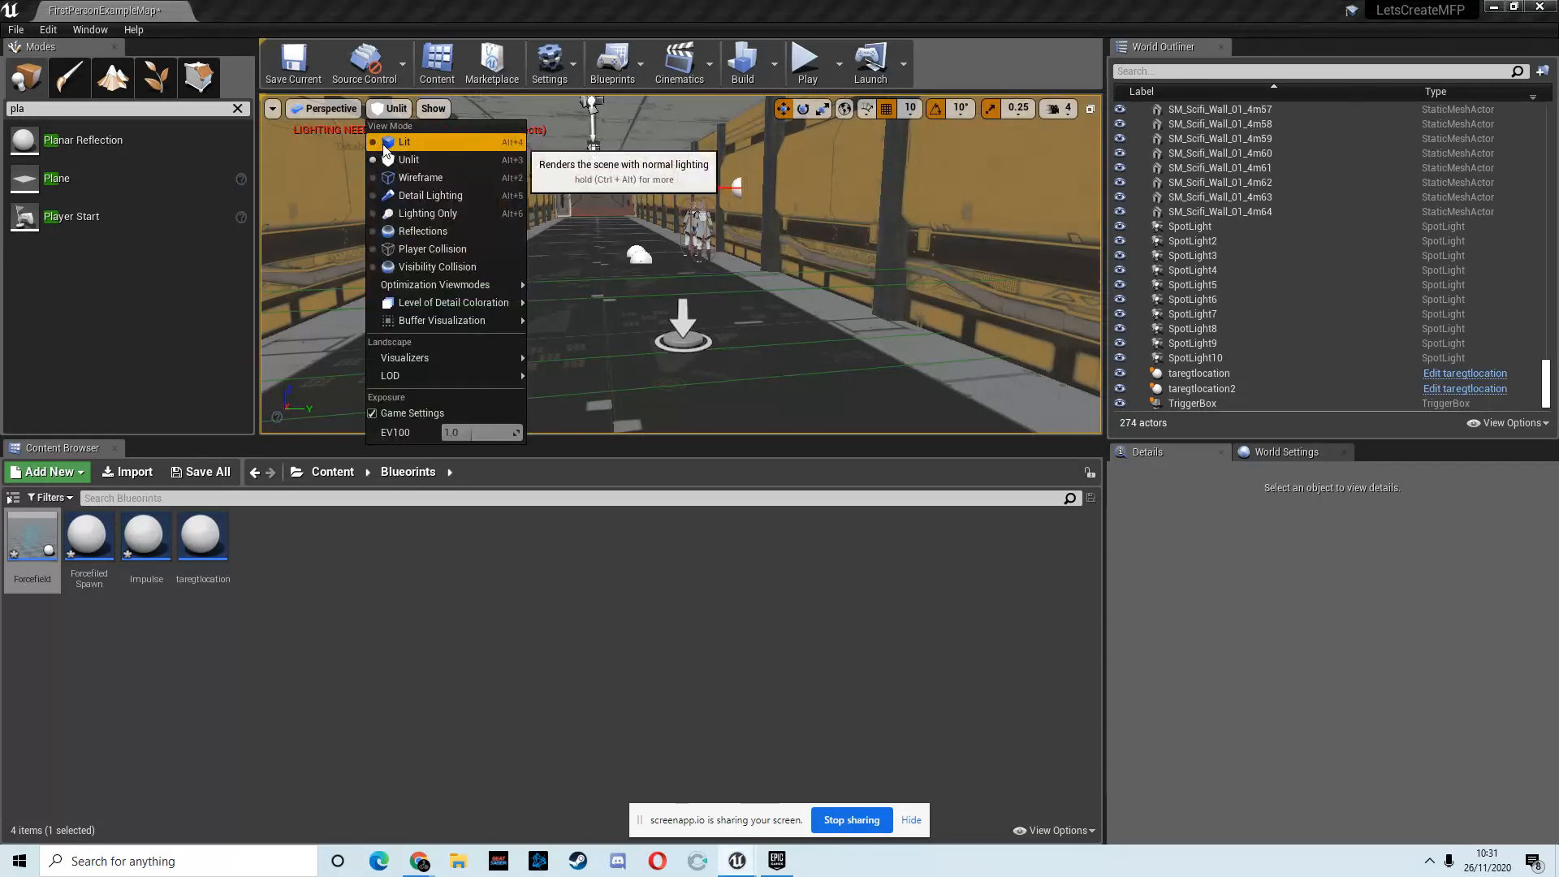
click(383, 142)
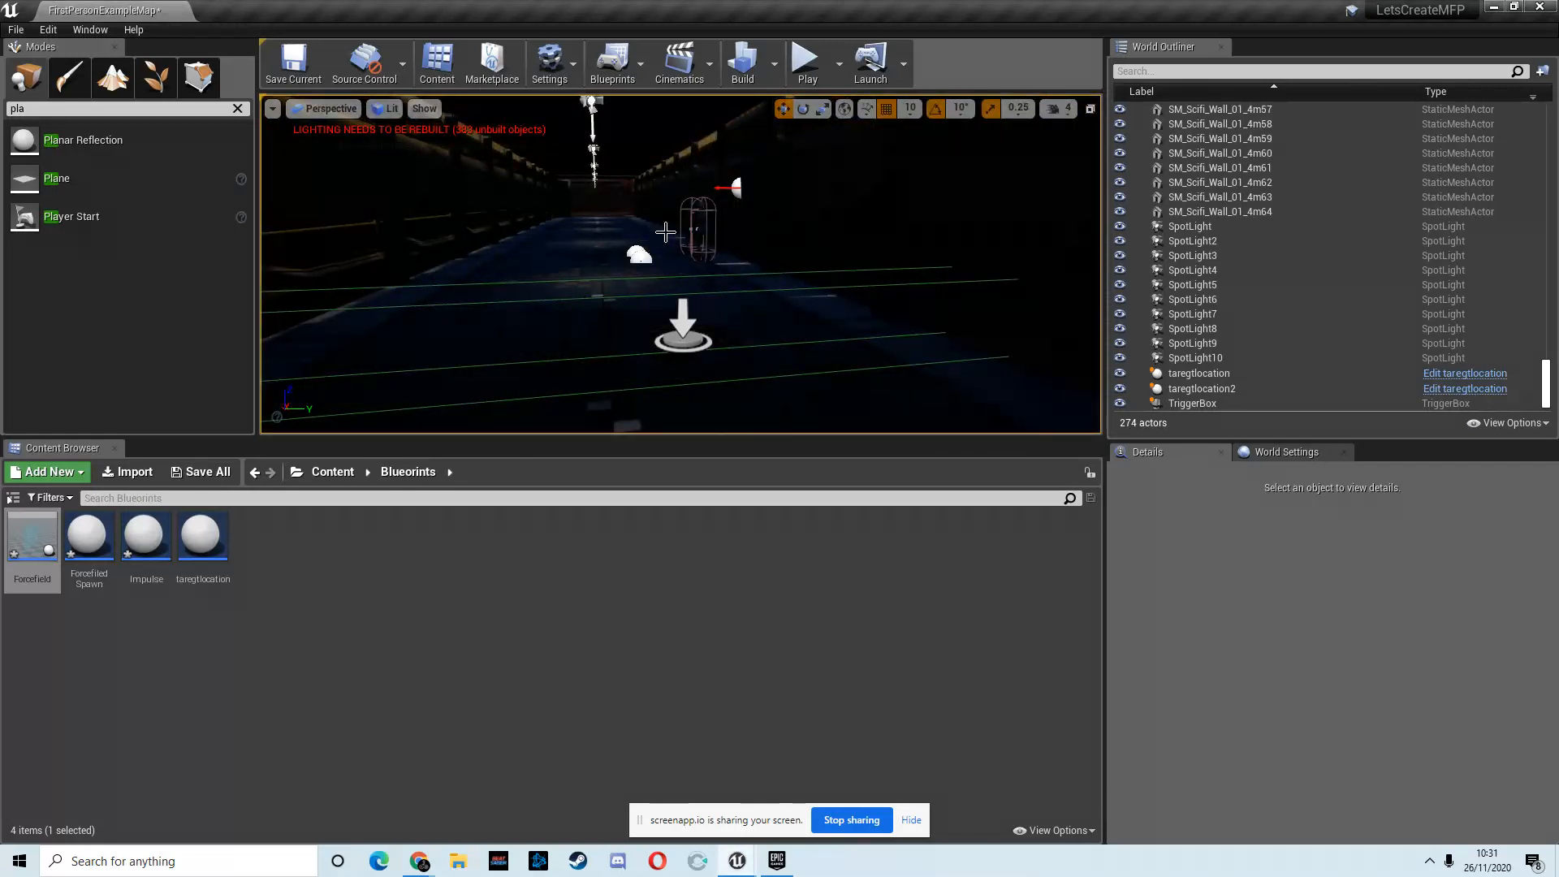
click(772, 74)
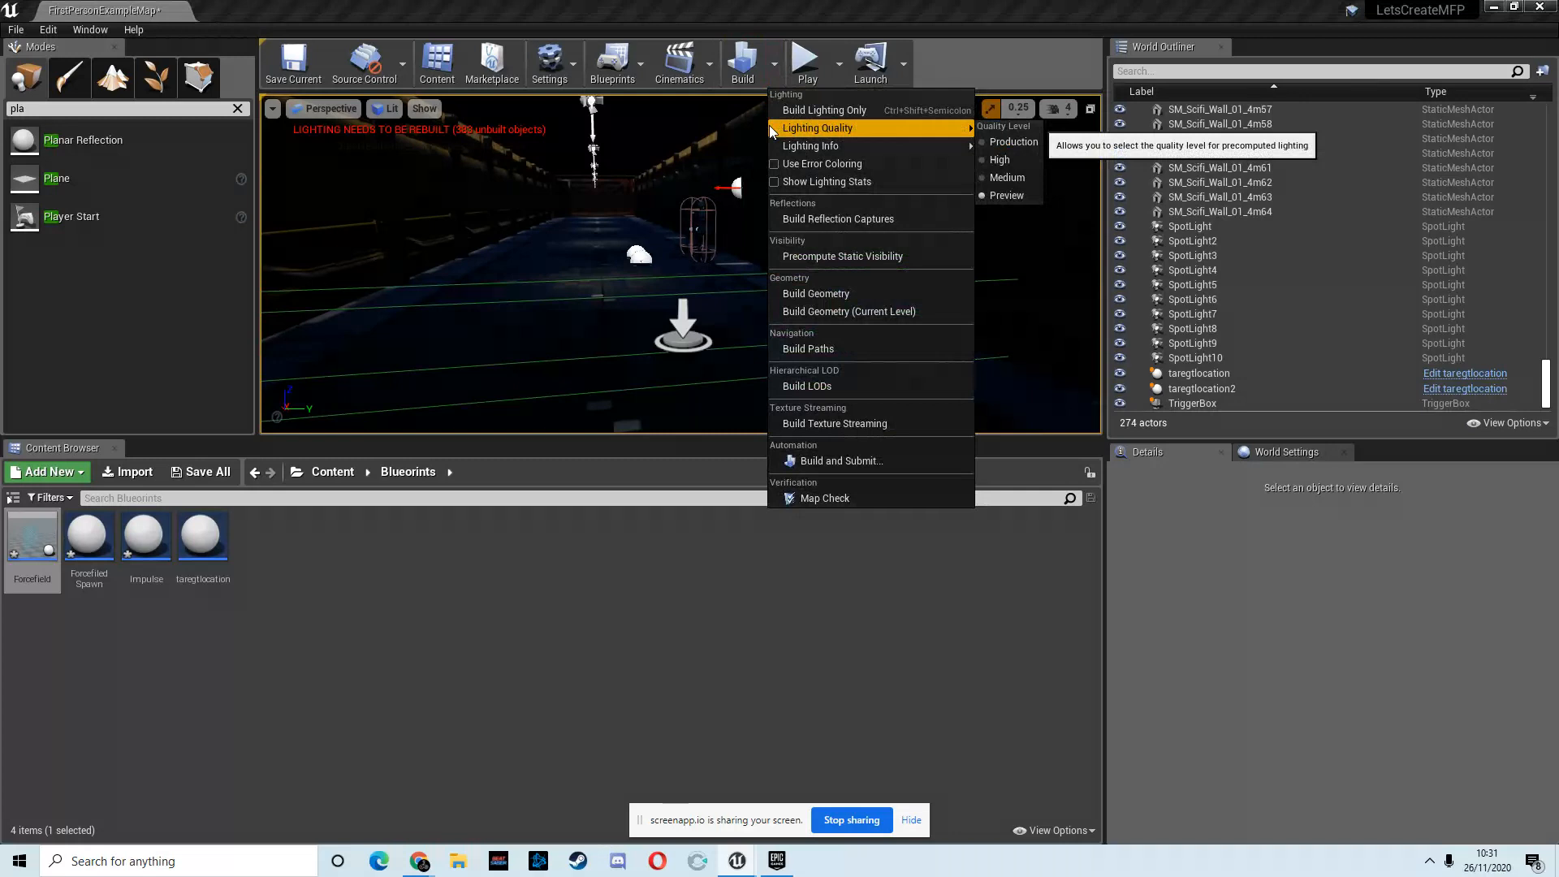
click(827, 112)
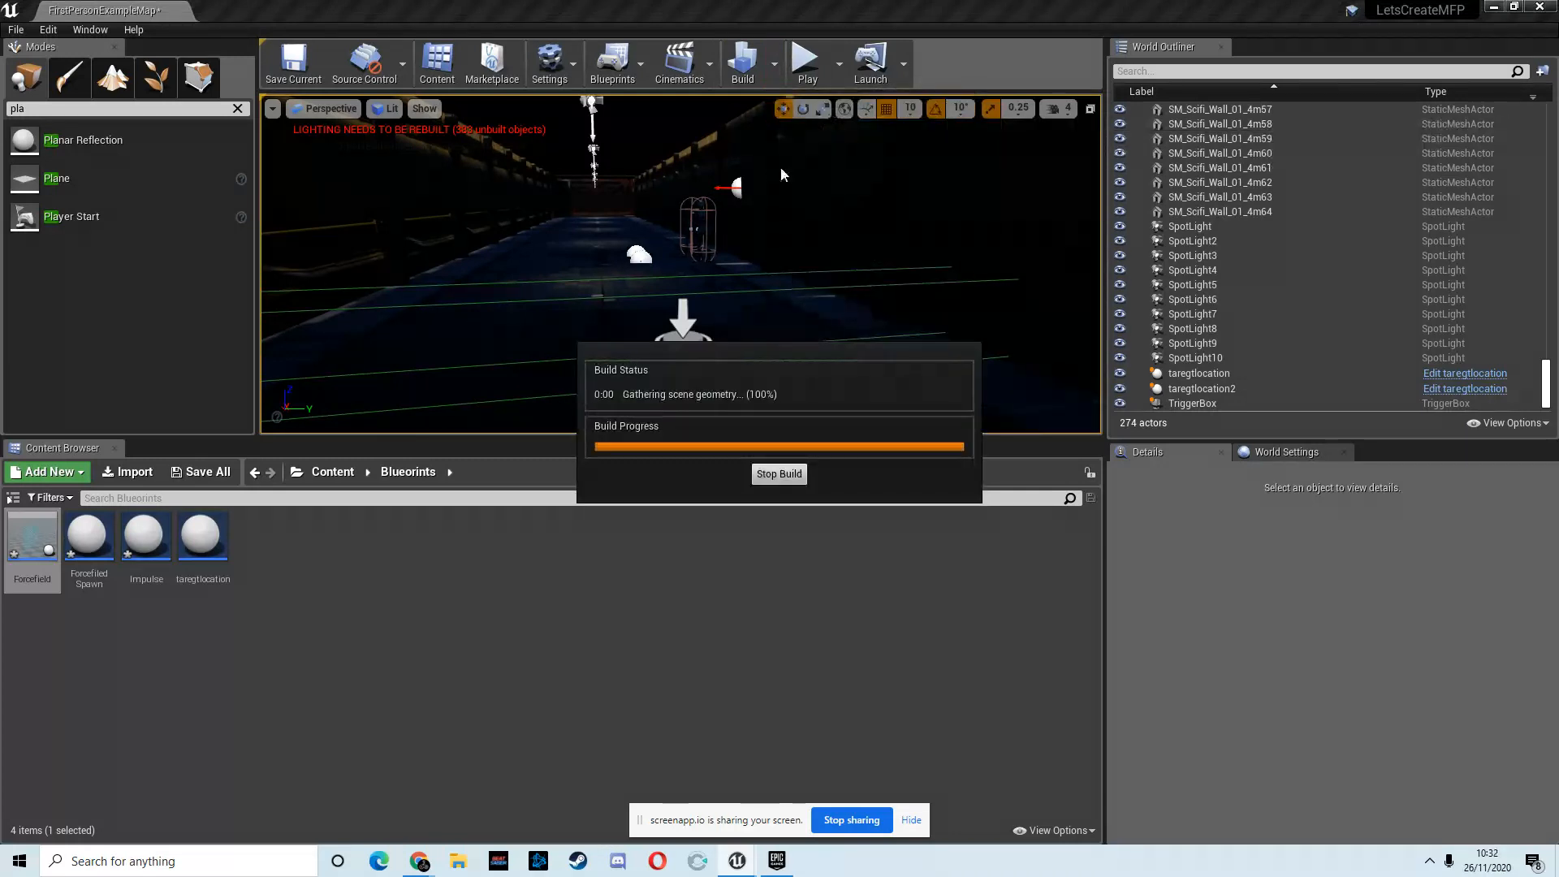
mouse_move(420, 865)
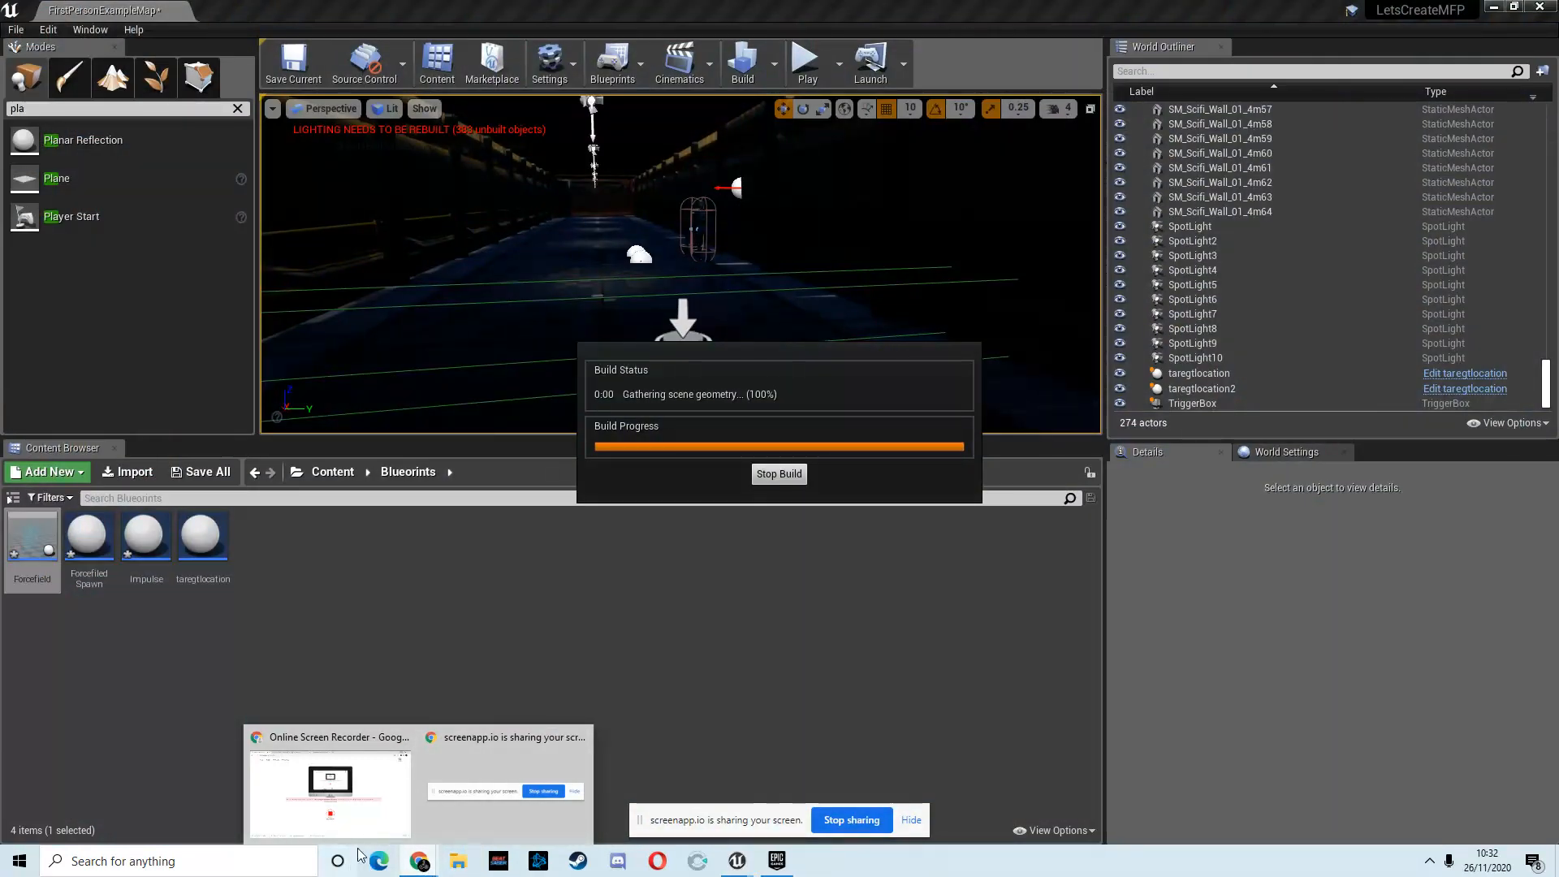
click(377, 822)
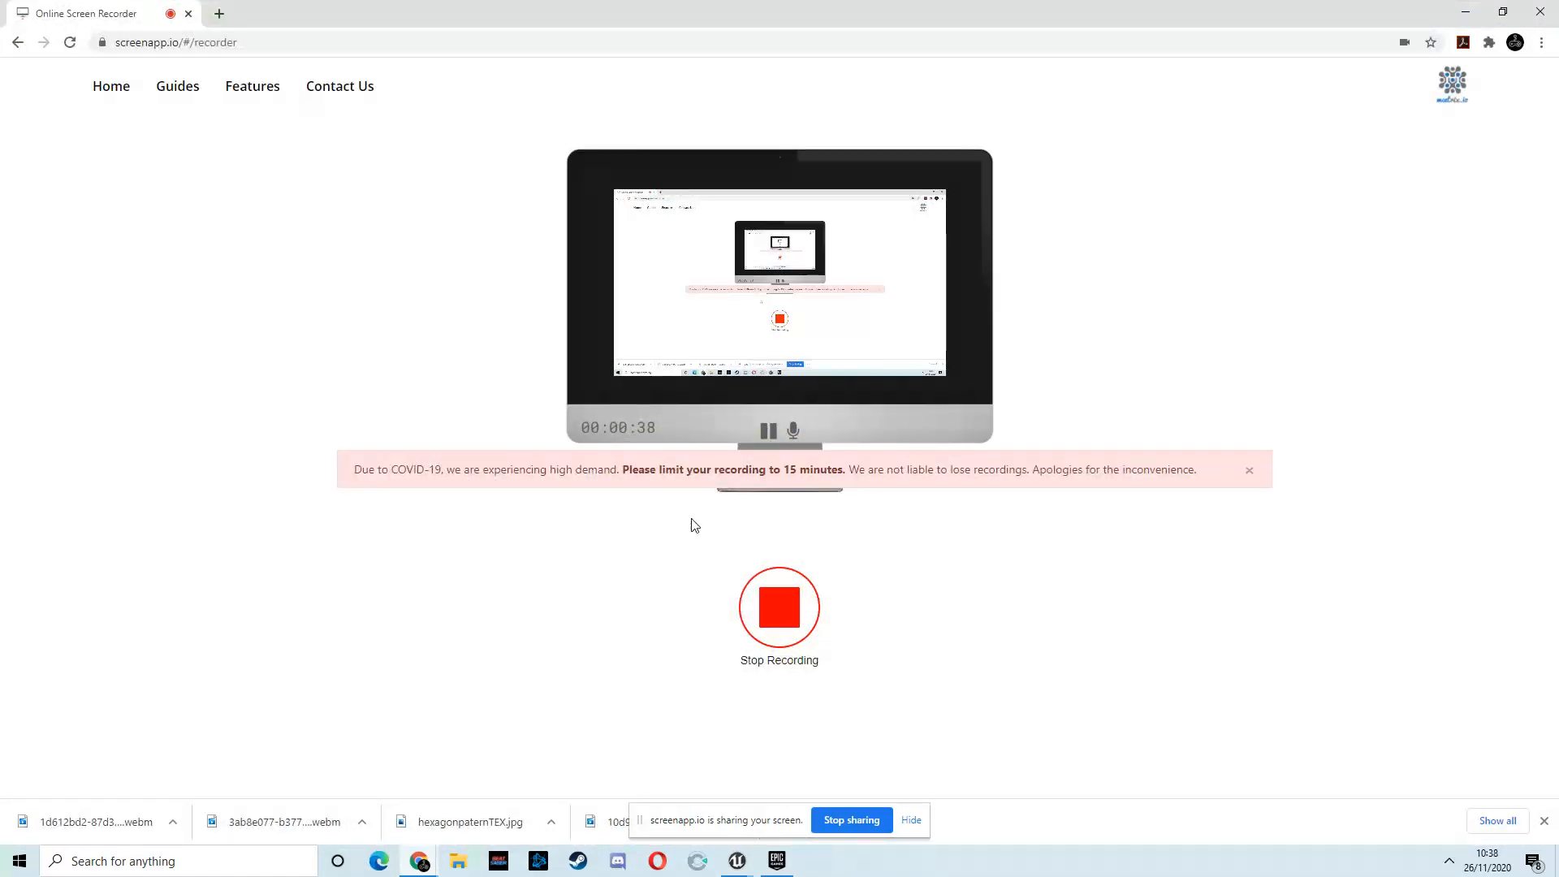
click(1467, 11)
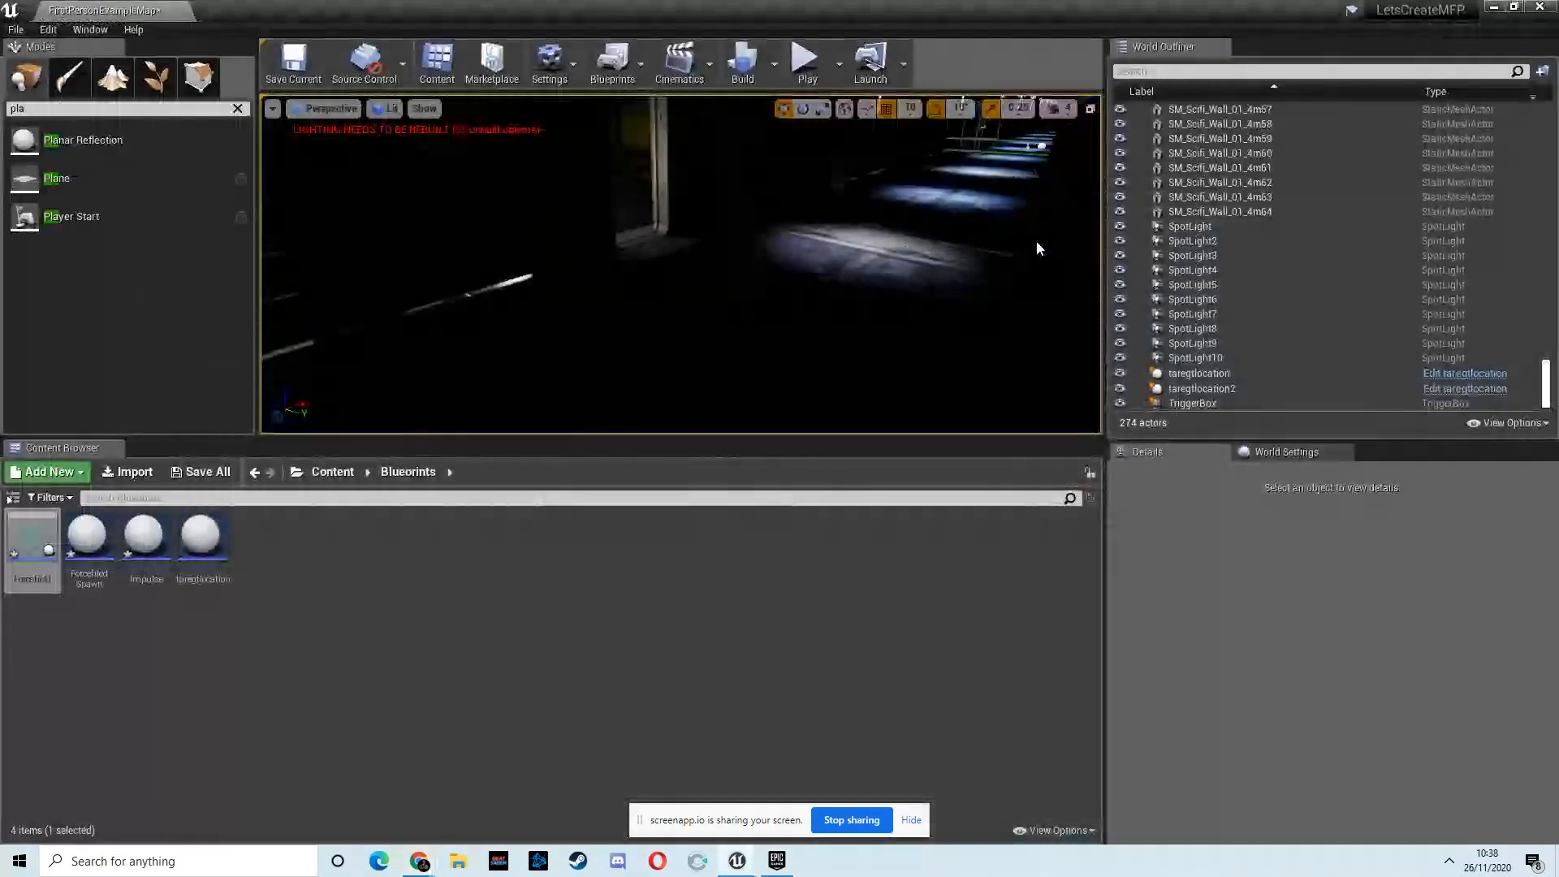
Step: Play the level in the editor and walk through the corridor to examine the spotlight lighting
key(w)
mouse_move(1108, 205)
right_down()
mouse_move(870, 205)
mouse_move(916, 228)
mouse_move(1076, 231)
mouse_move(1070, 266)
mouse_move(1095, 244)
mouse_move(1080, 203)
right_up()
click(807, 63)
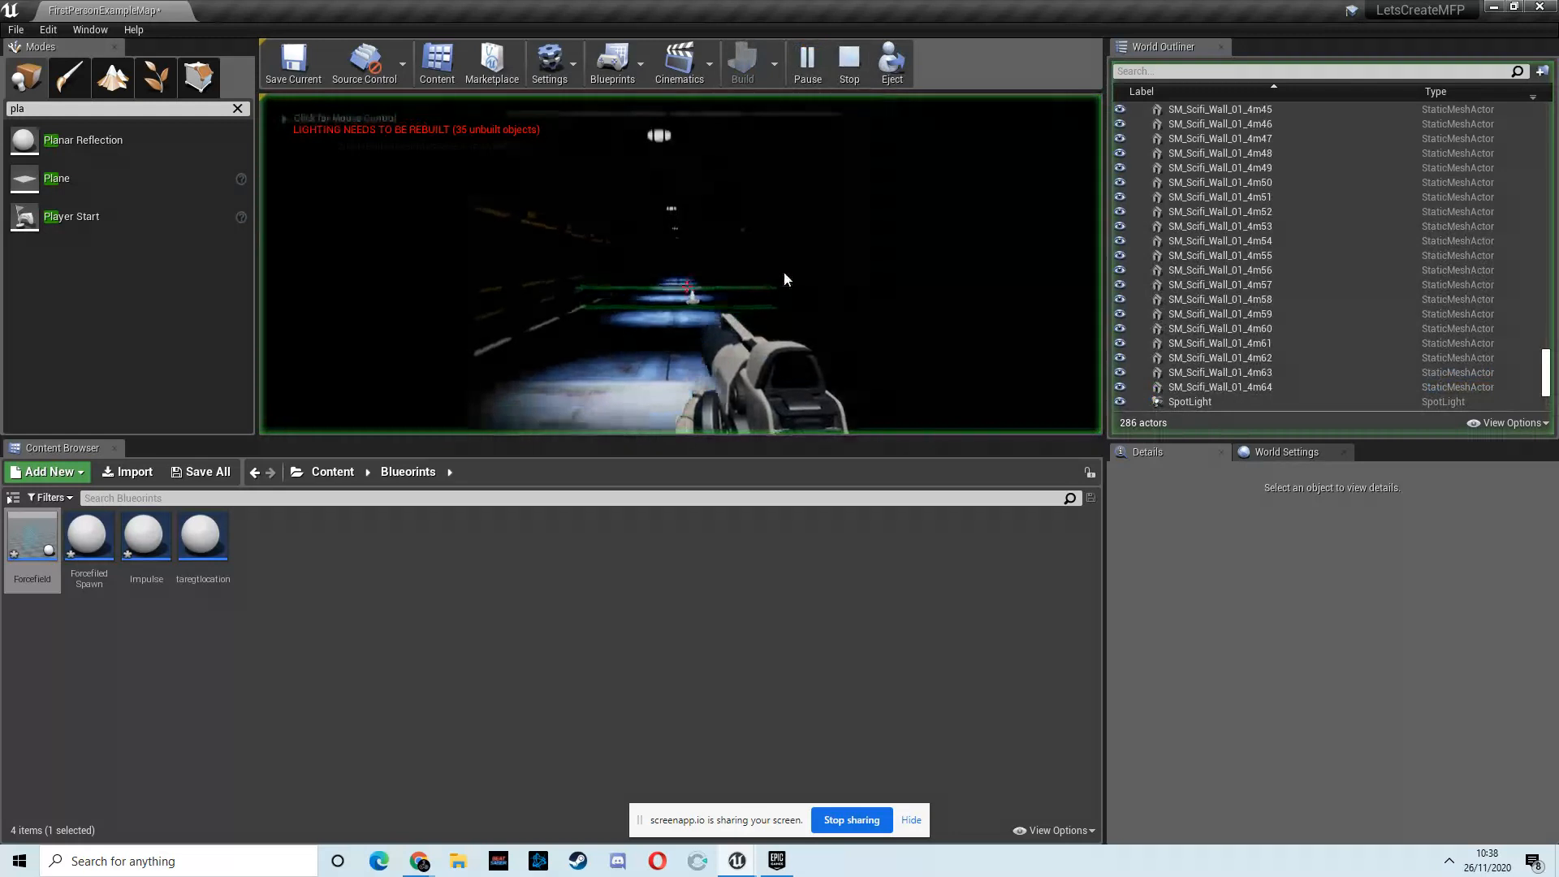
key(w)
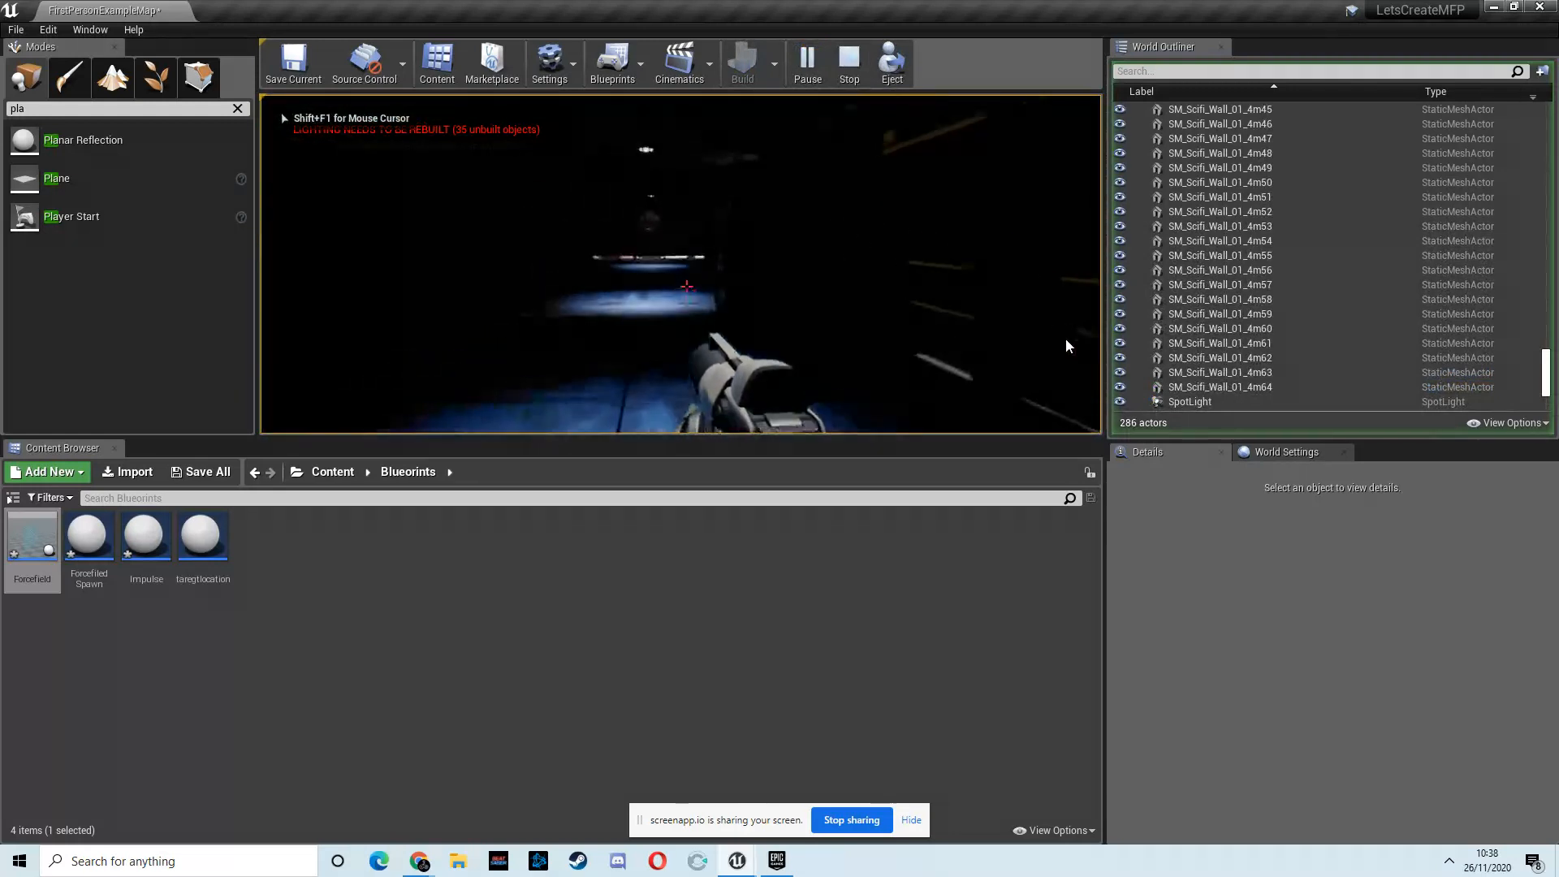
key(w)
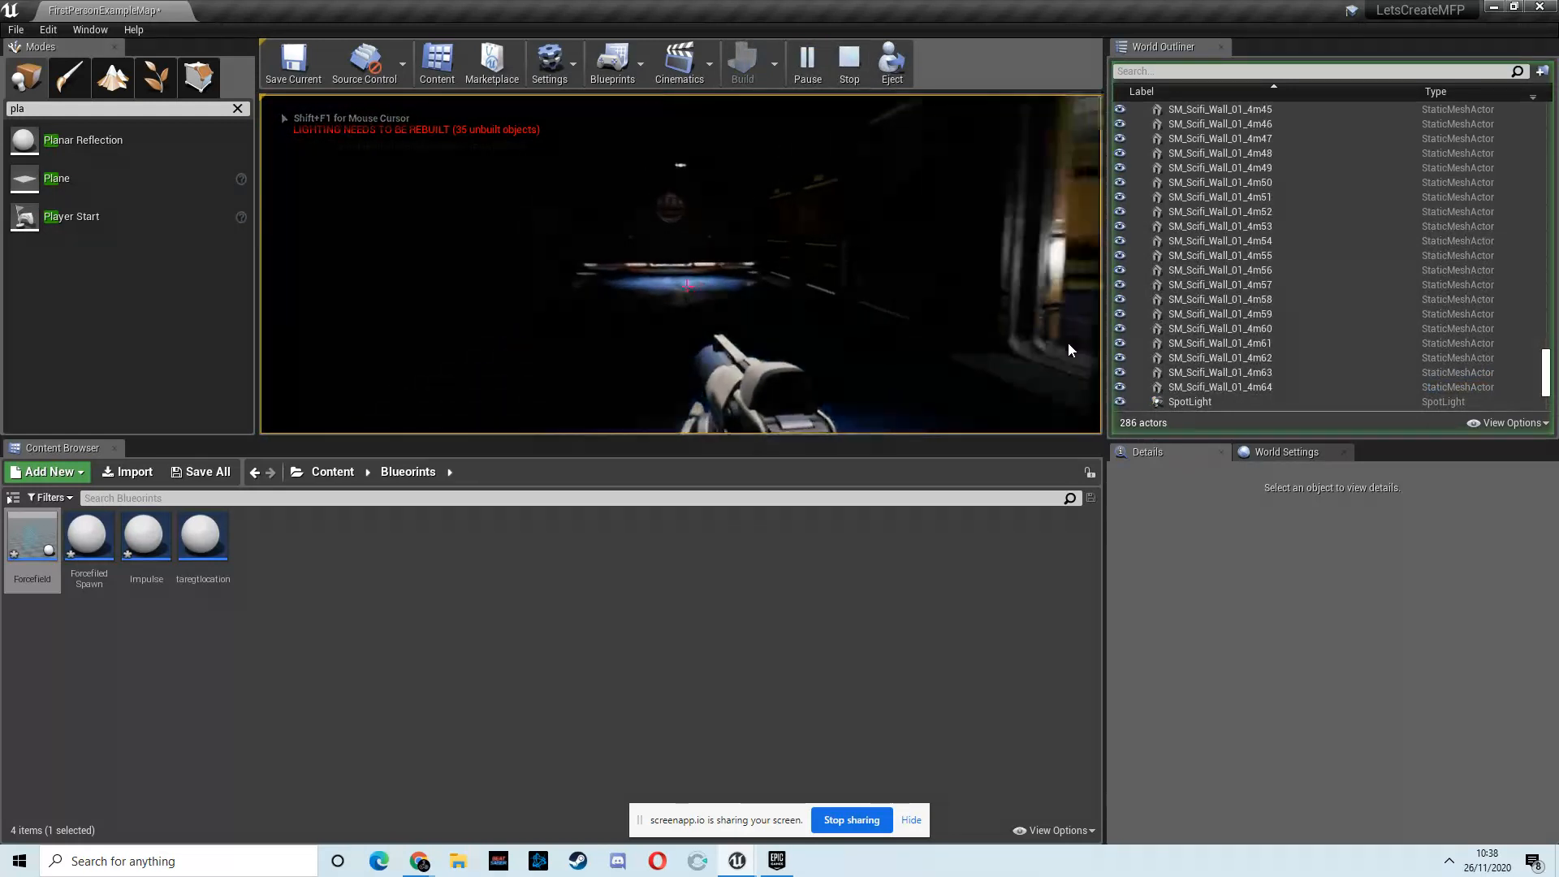
key(w)
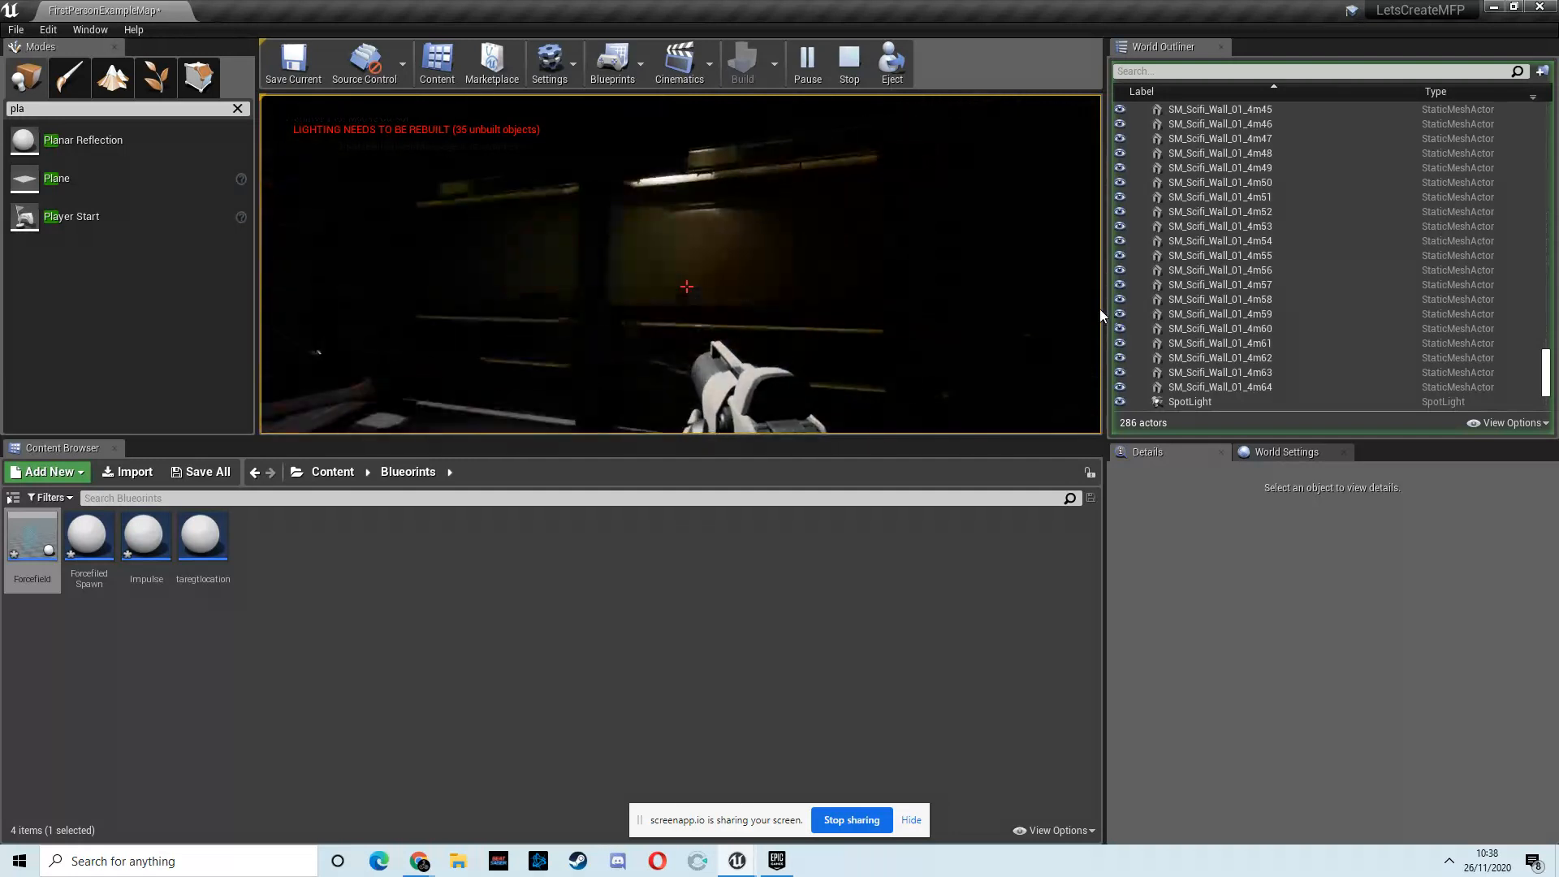
key(w)
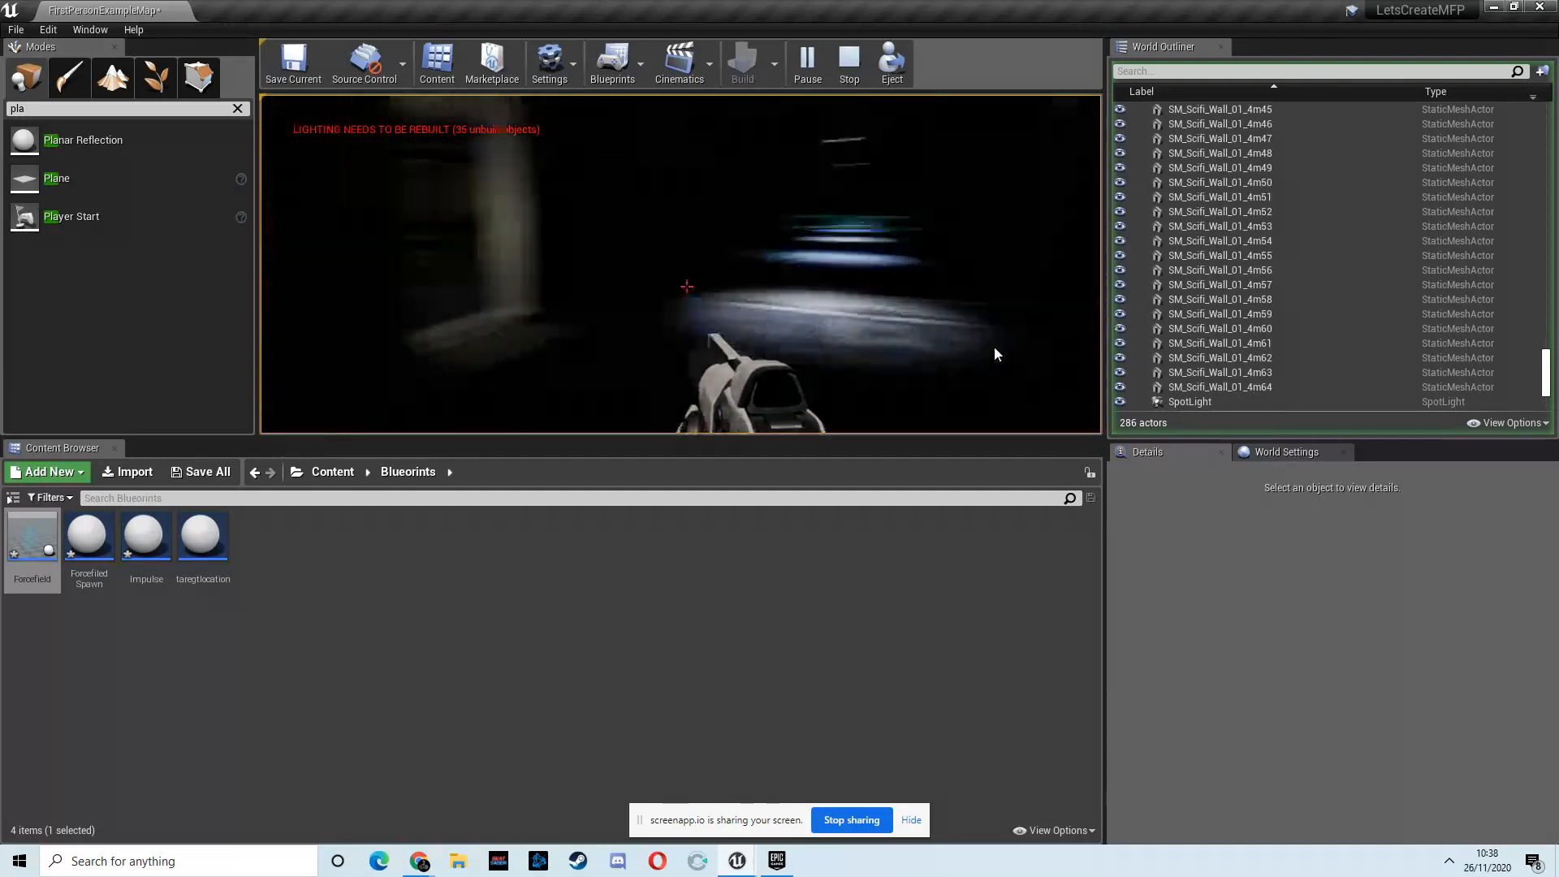
key(w)
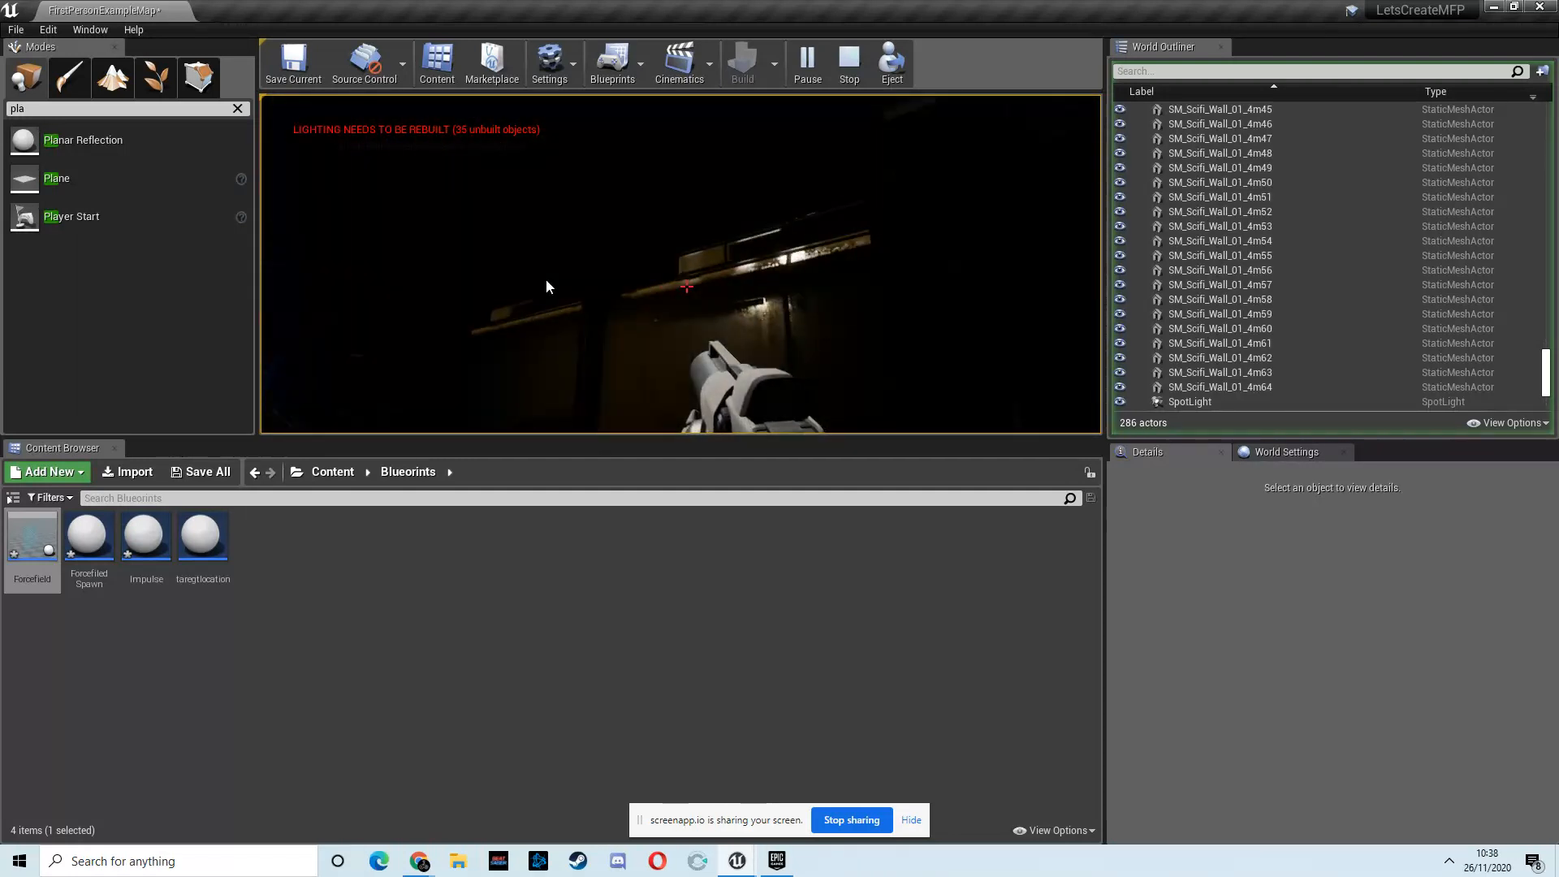
key(w)
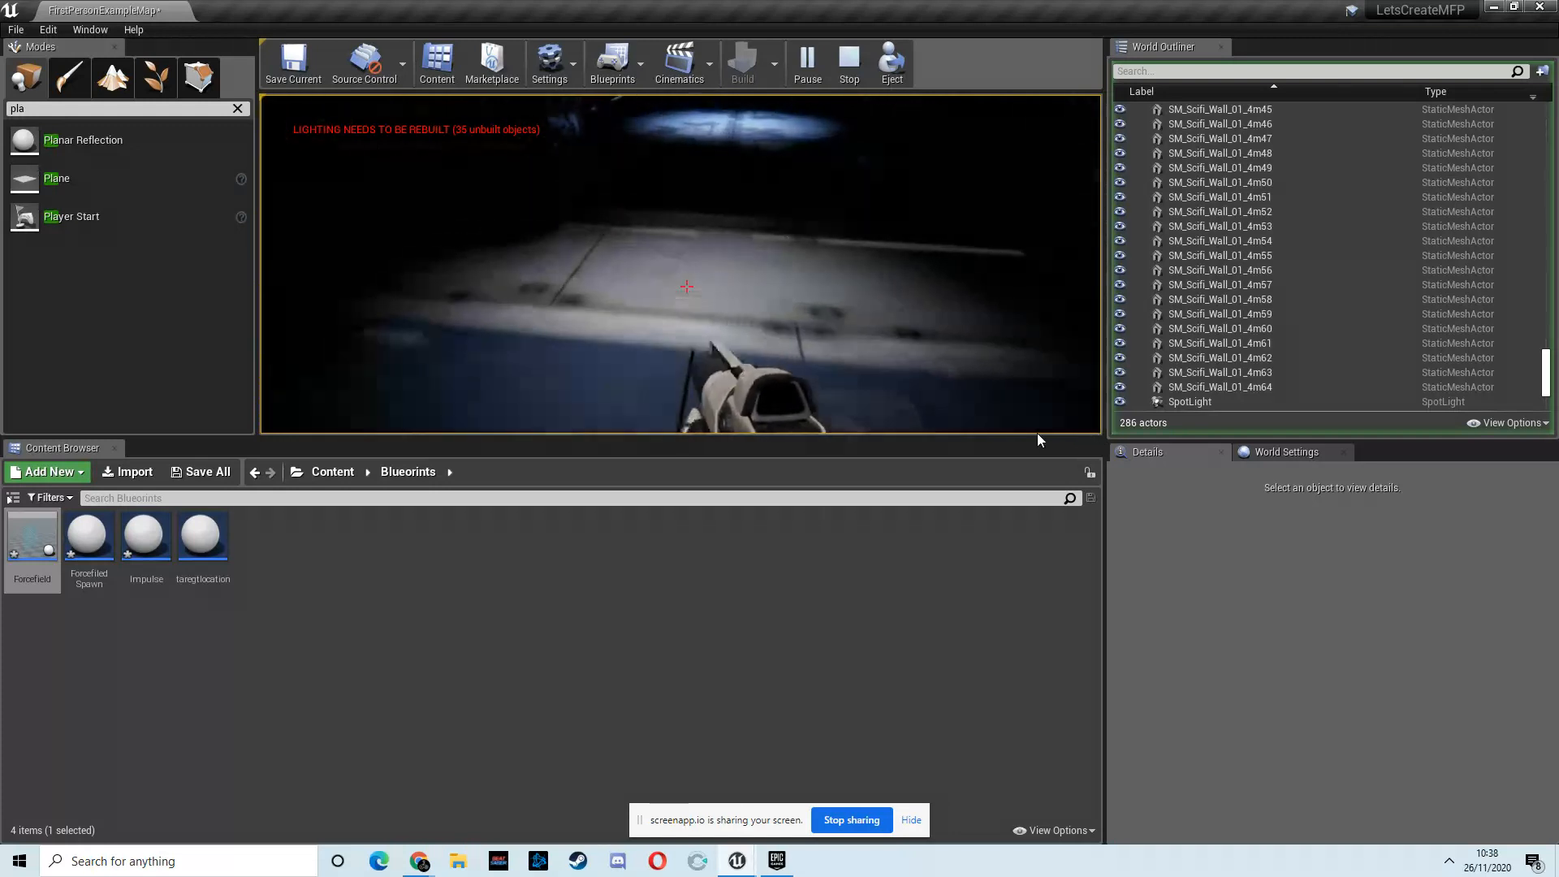
key(w)
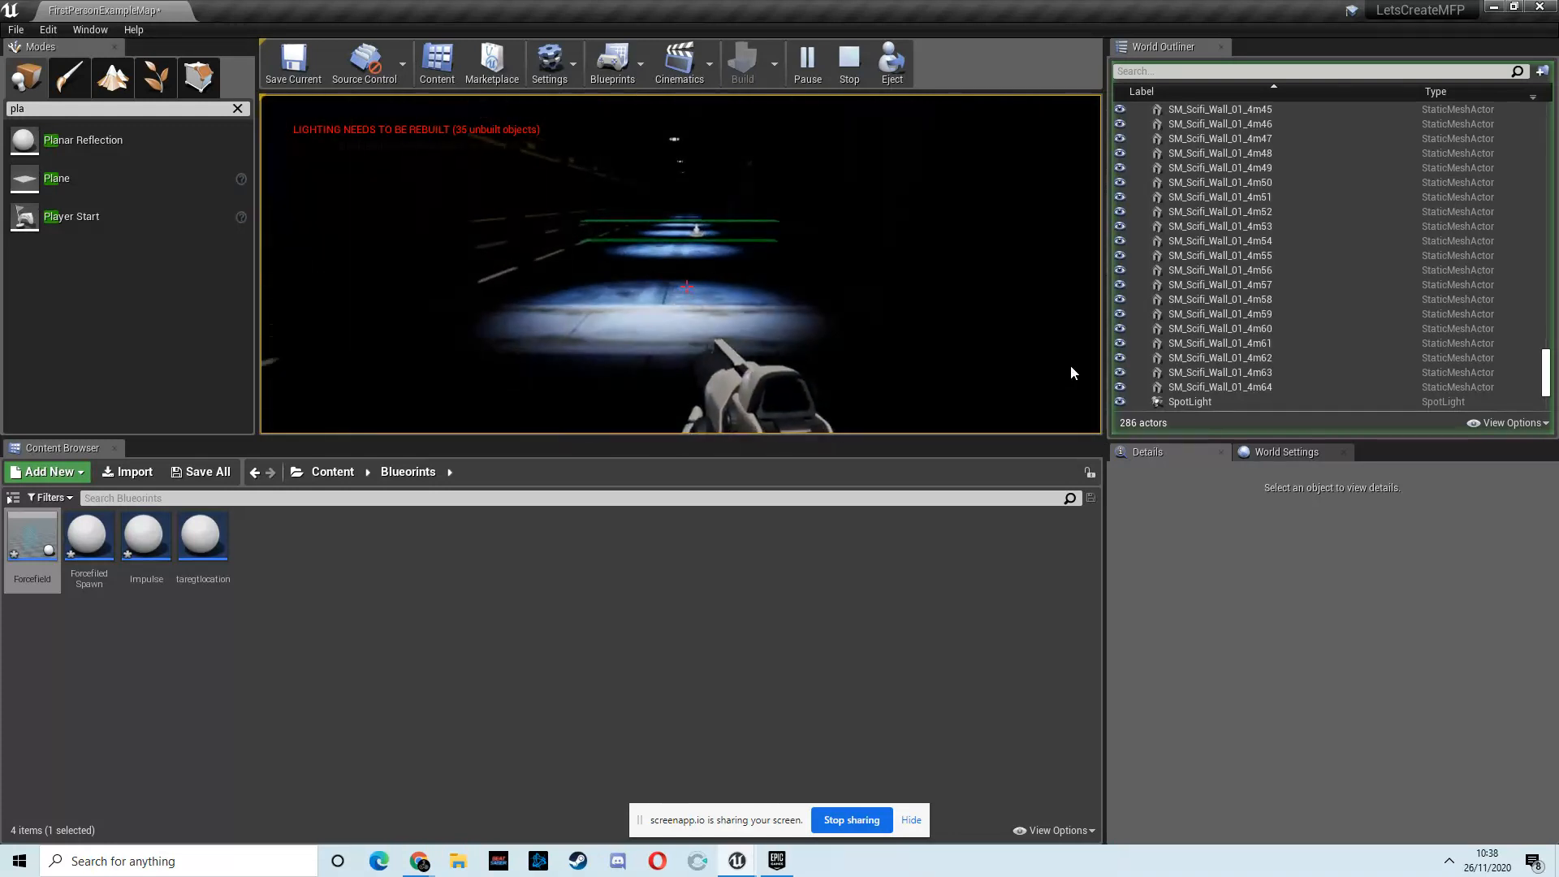
Step: Test the character's behaviour around the trigger area of the corridor, and end the play session
key(w)
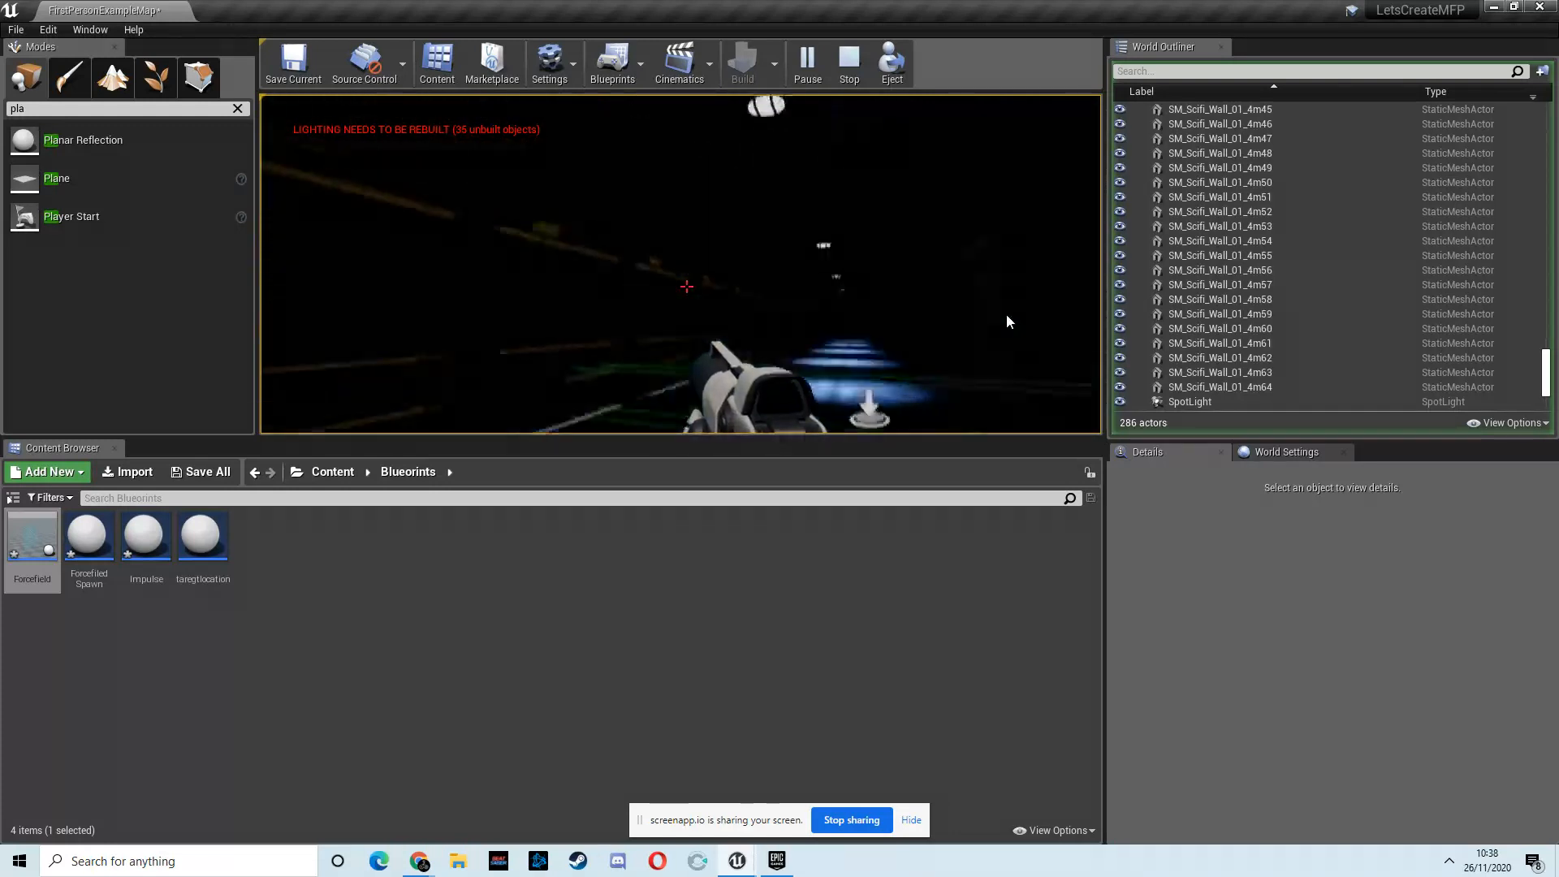
key(w)
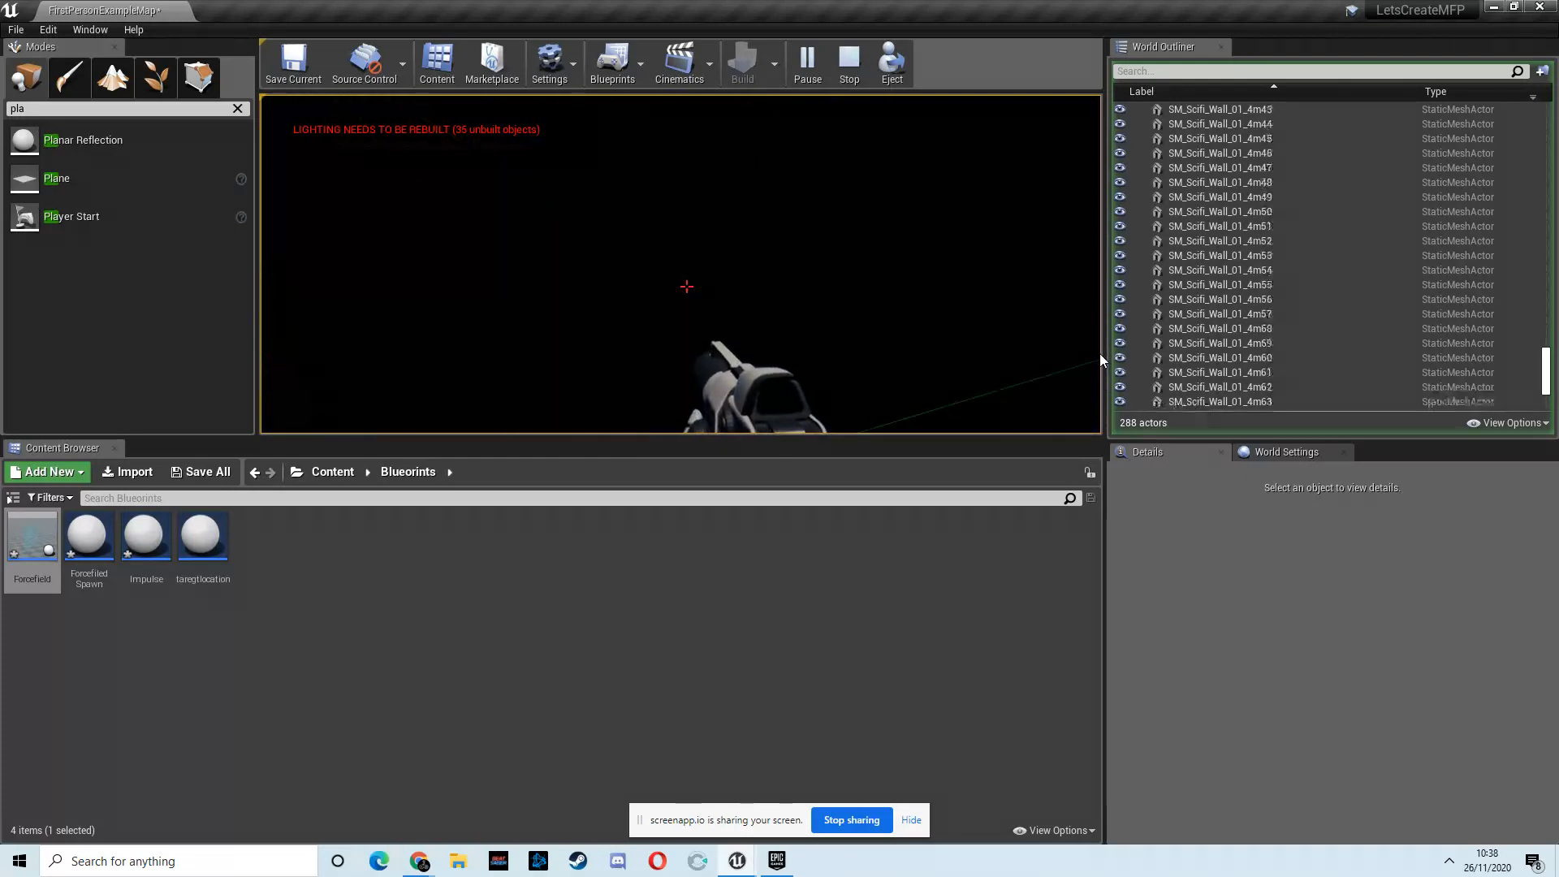
key(s)
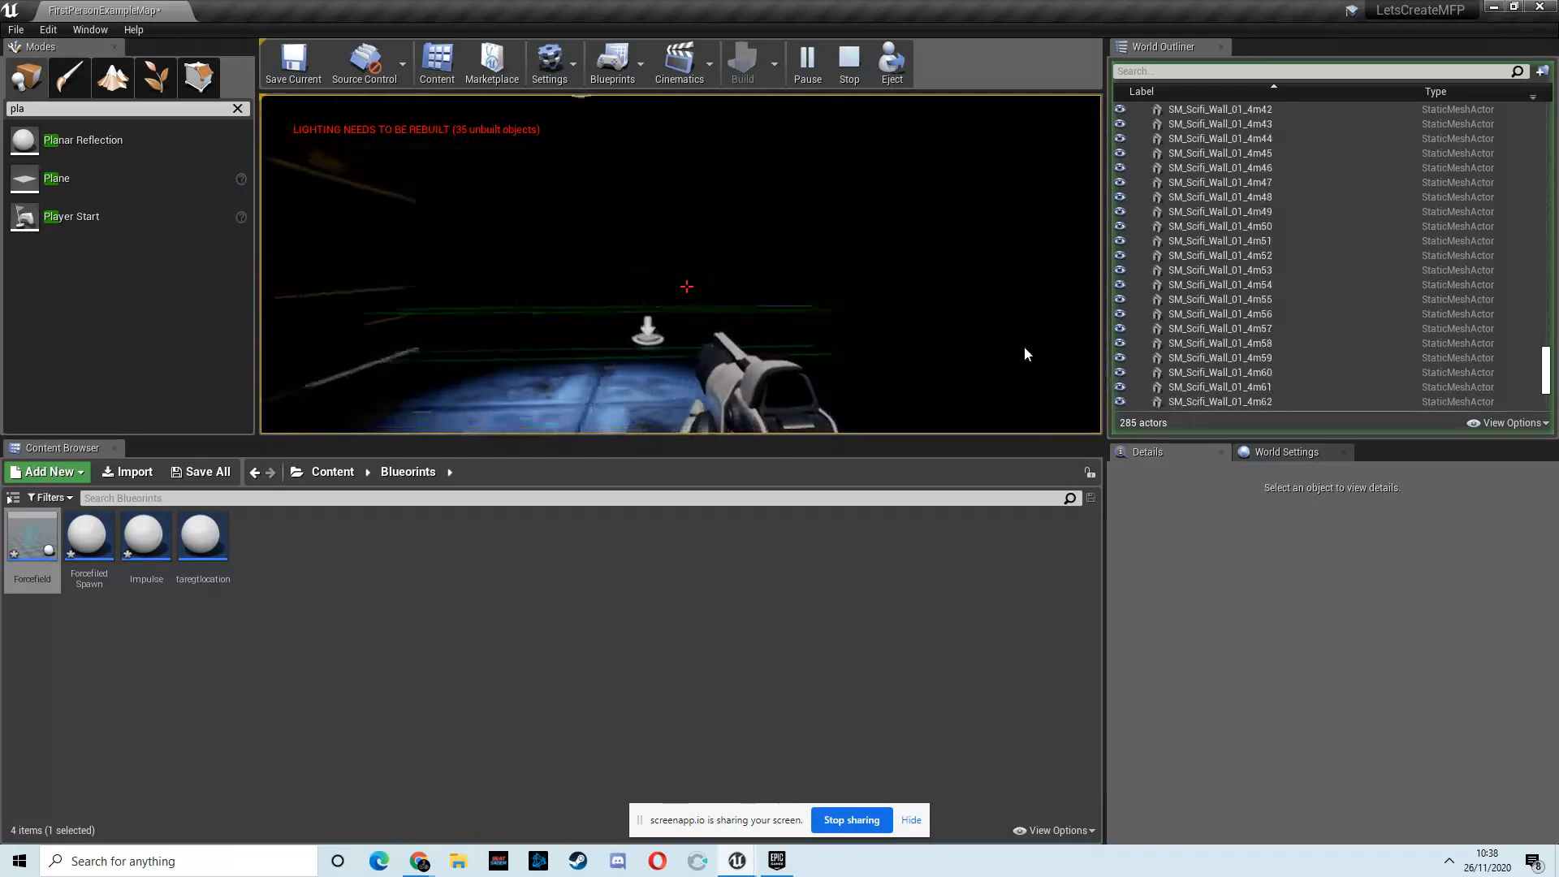
key(w)
key(w)
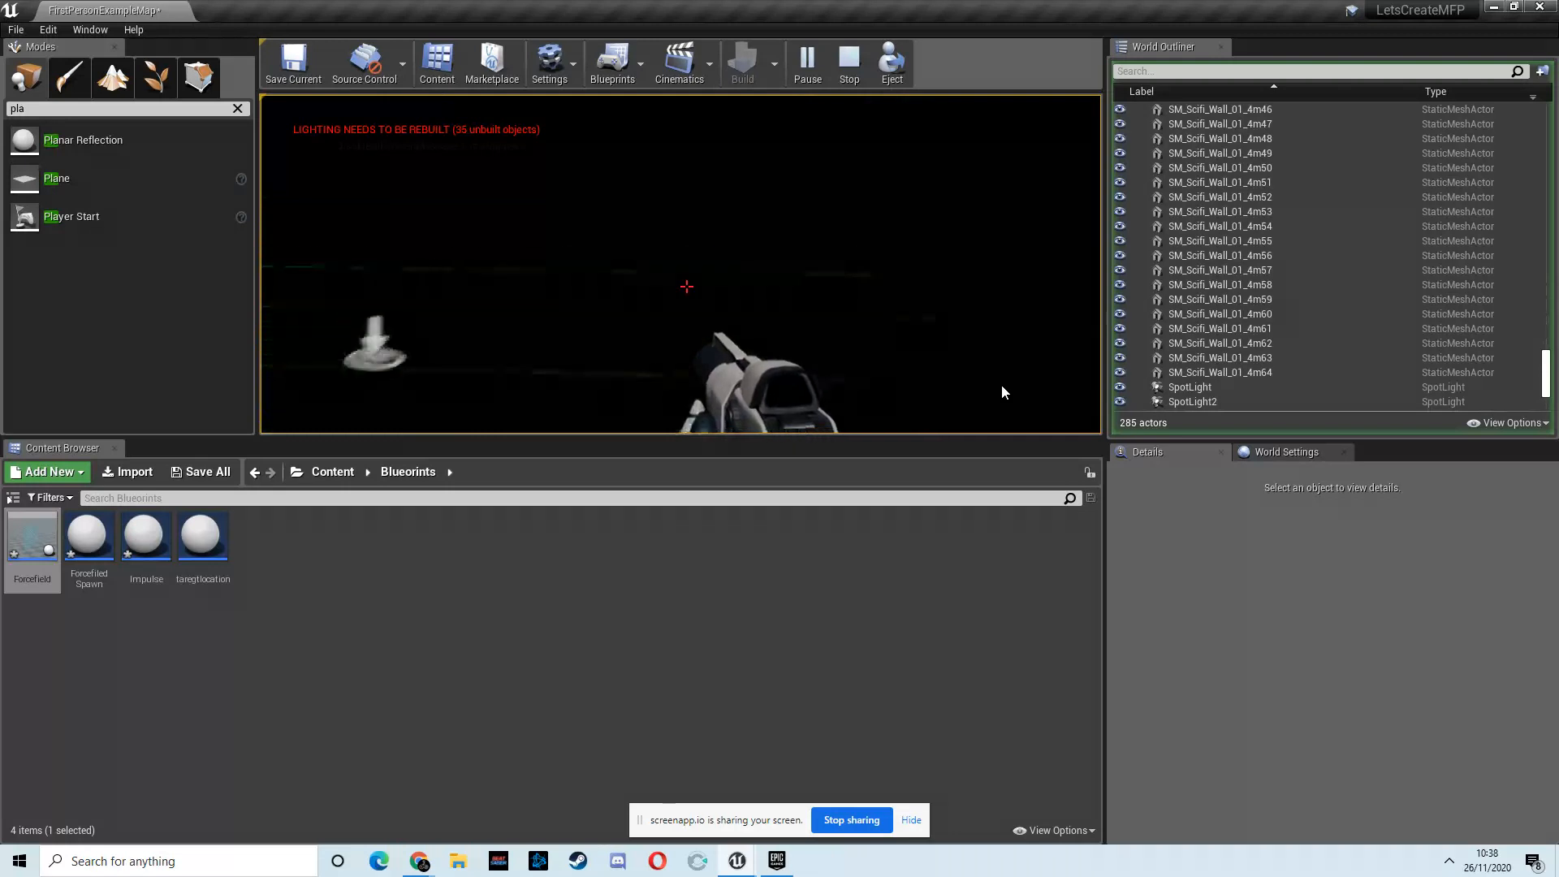
key(a)
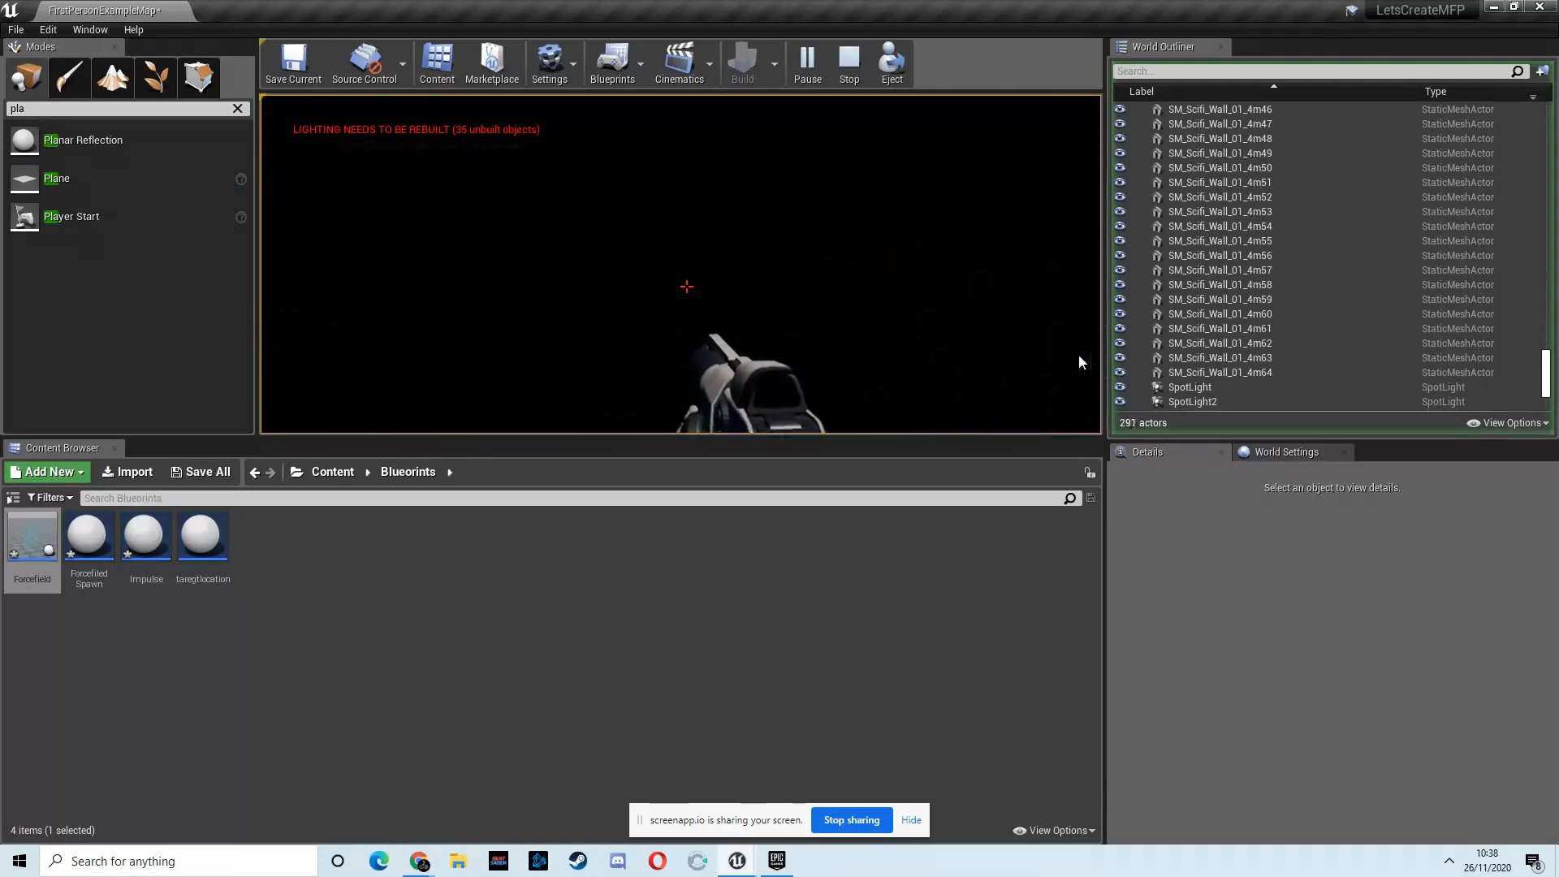
click(908, 325)
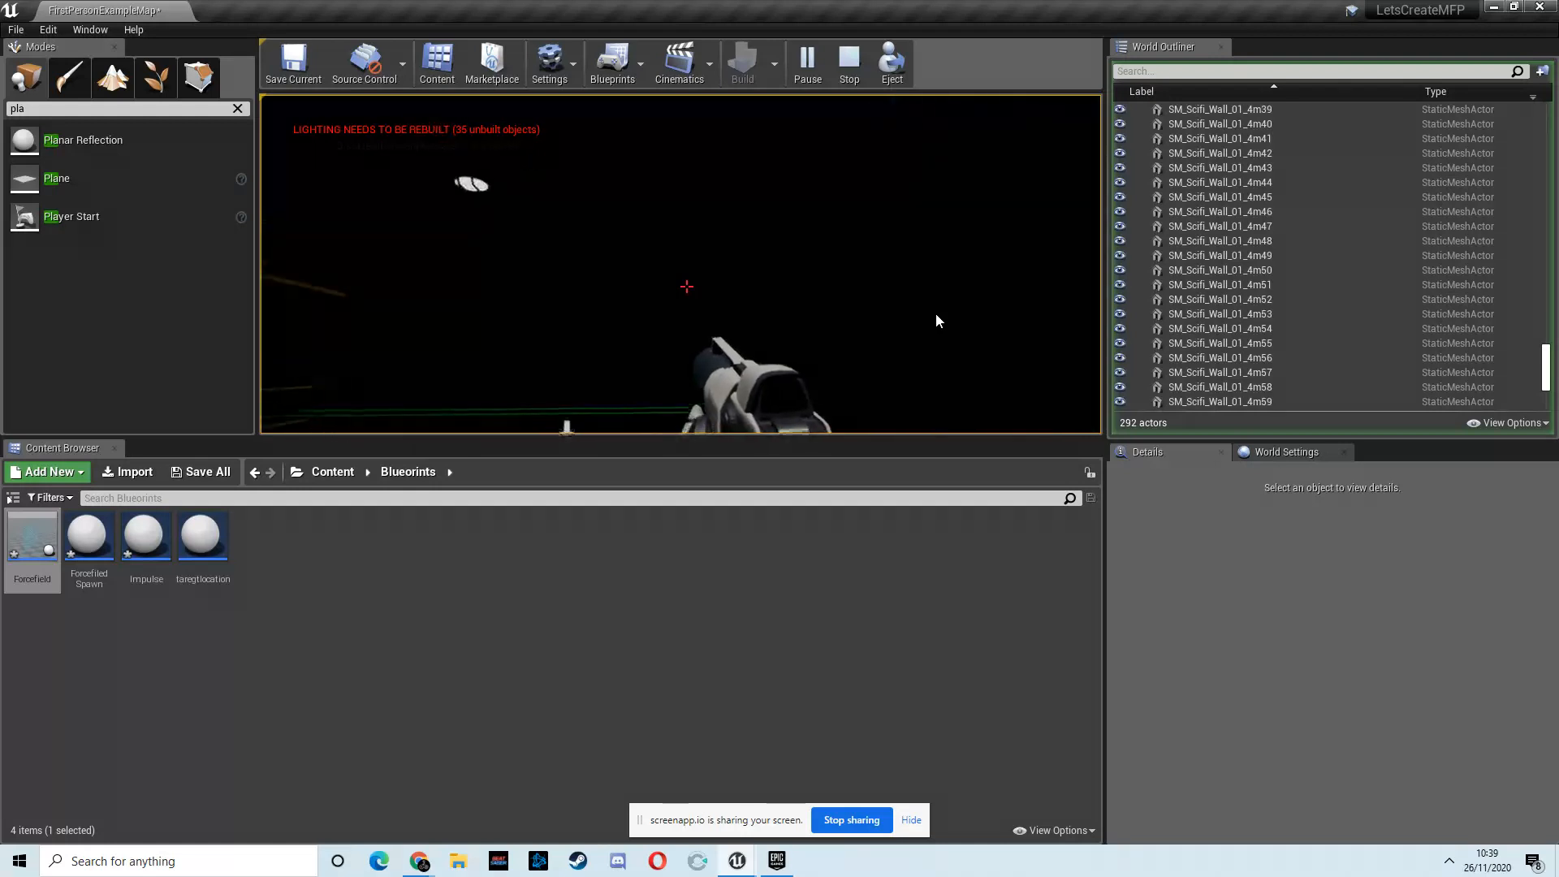
key(Escape)
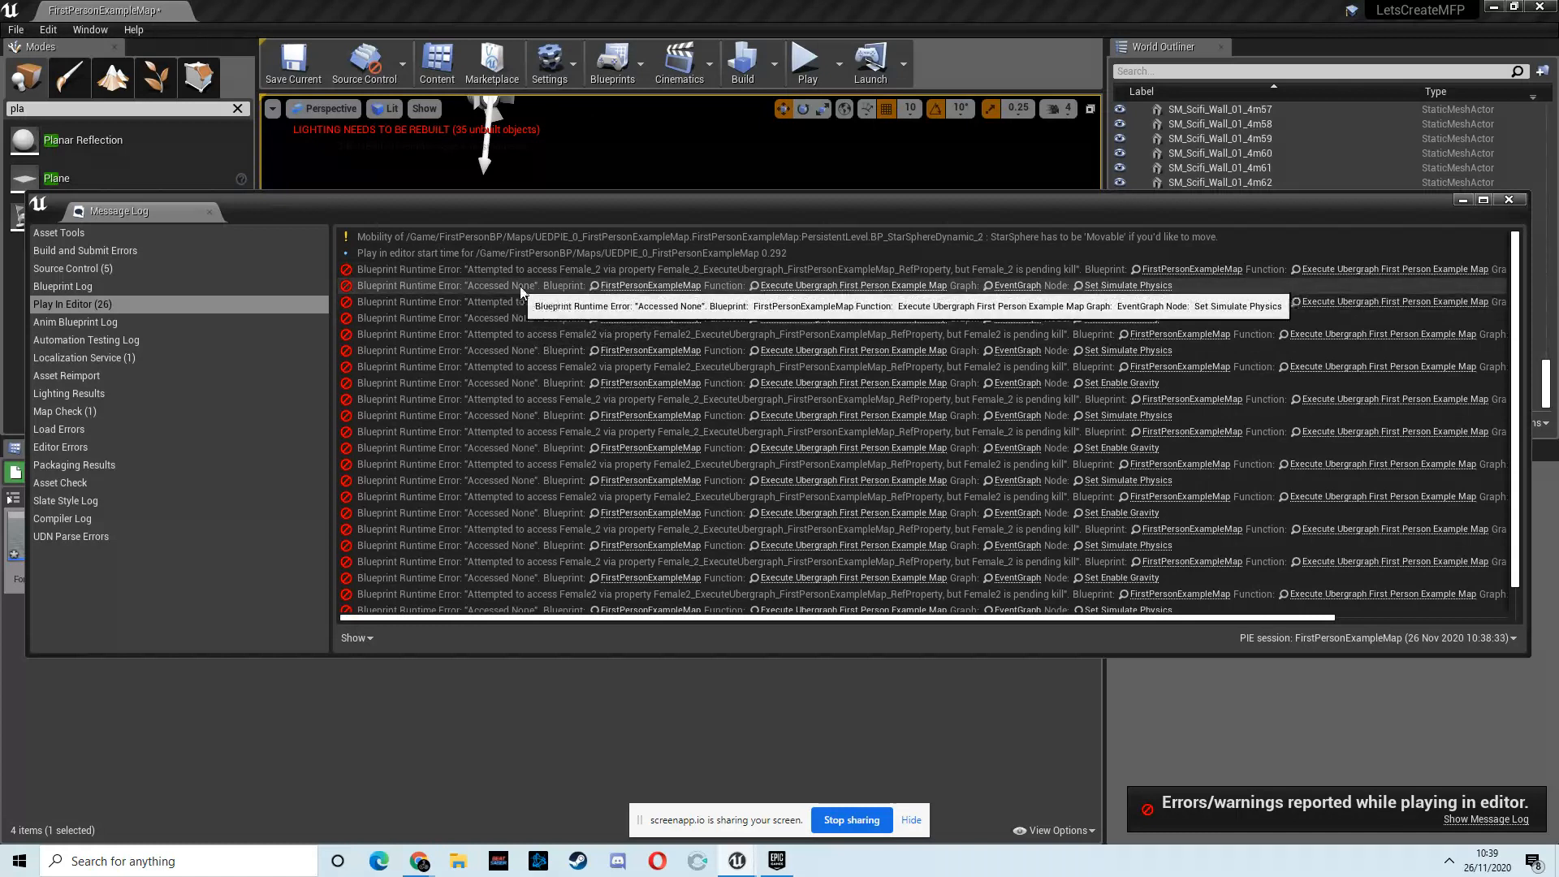
Step: Open the Set Simulate Physics node from the runtime error log and arrange it, the Mesh node and the Female reference closer together
click(1121, 288)
drag(751, 363, 738, 223)
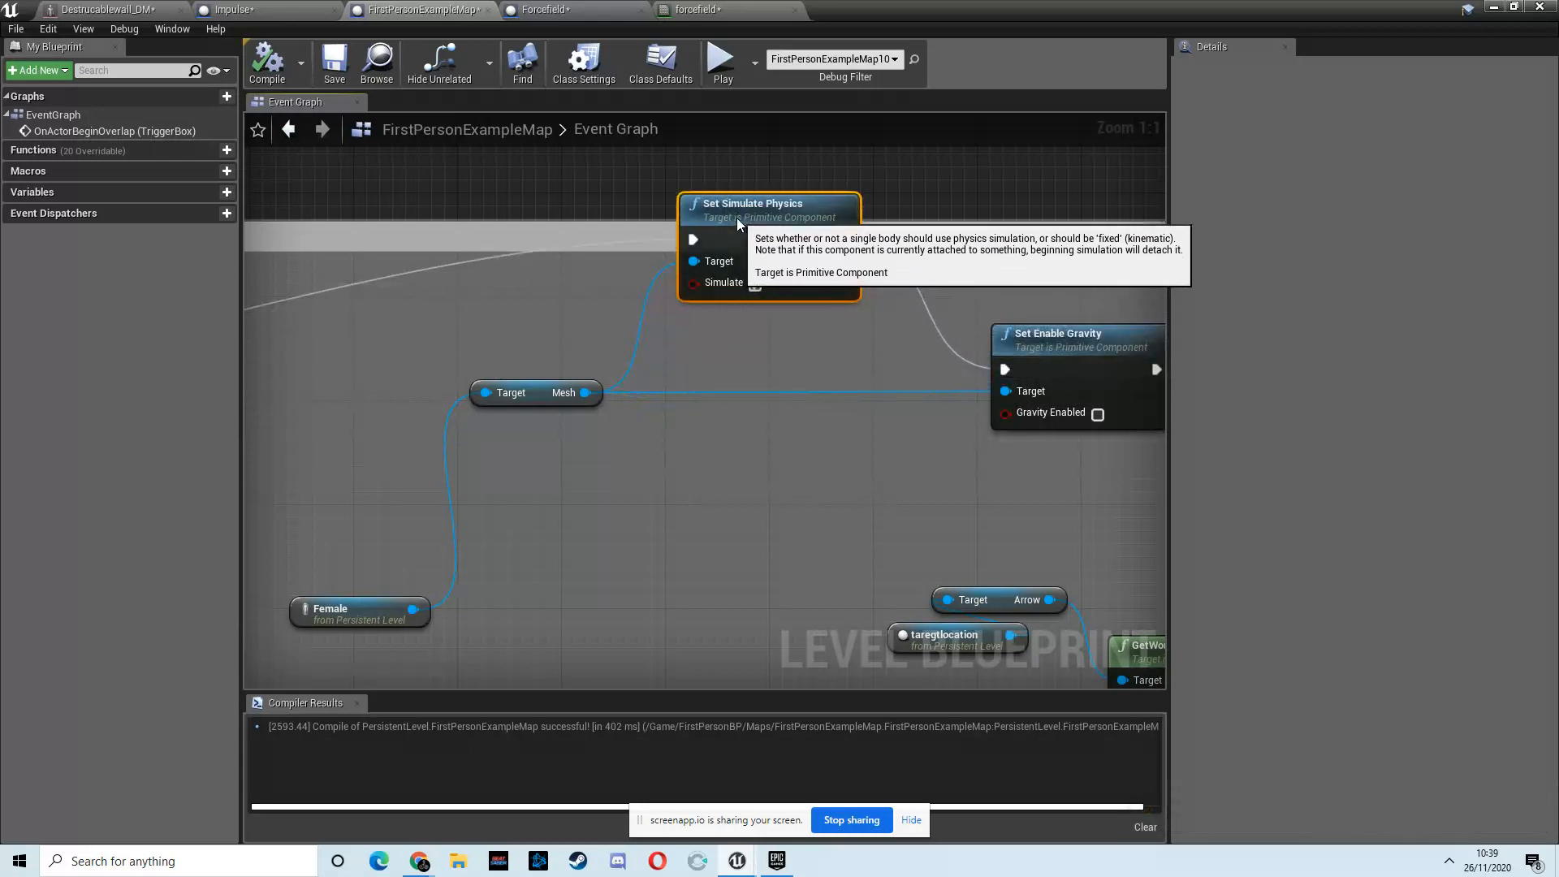
drag(536, 399, 473, 396)
drag(769, 215, 755, 291)
right_drag(436, 320, 1033, 243)
right_drag(605, 312, 167, 263)
right_drag(845, 311, 788, 328)
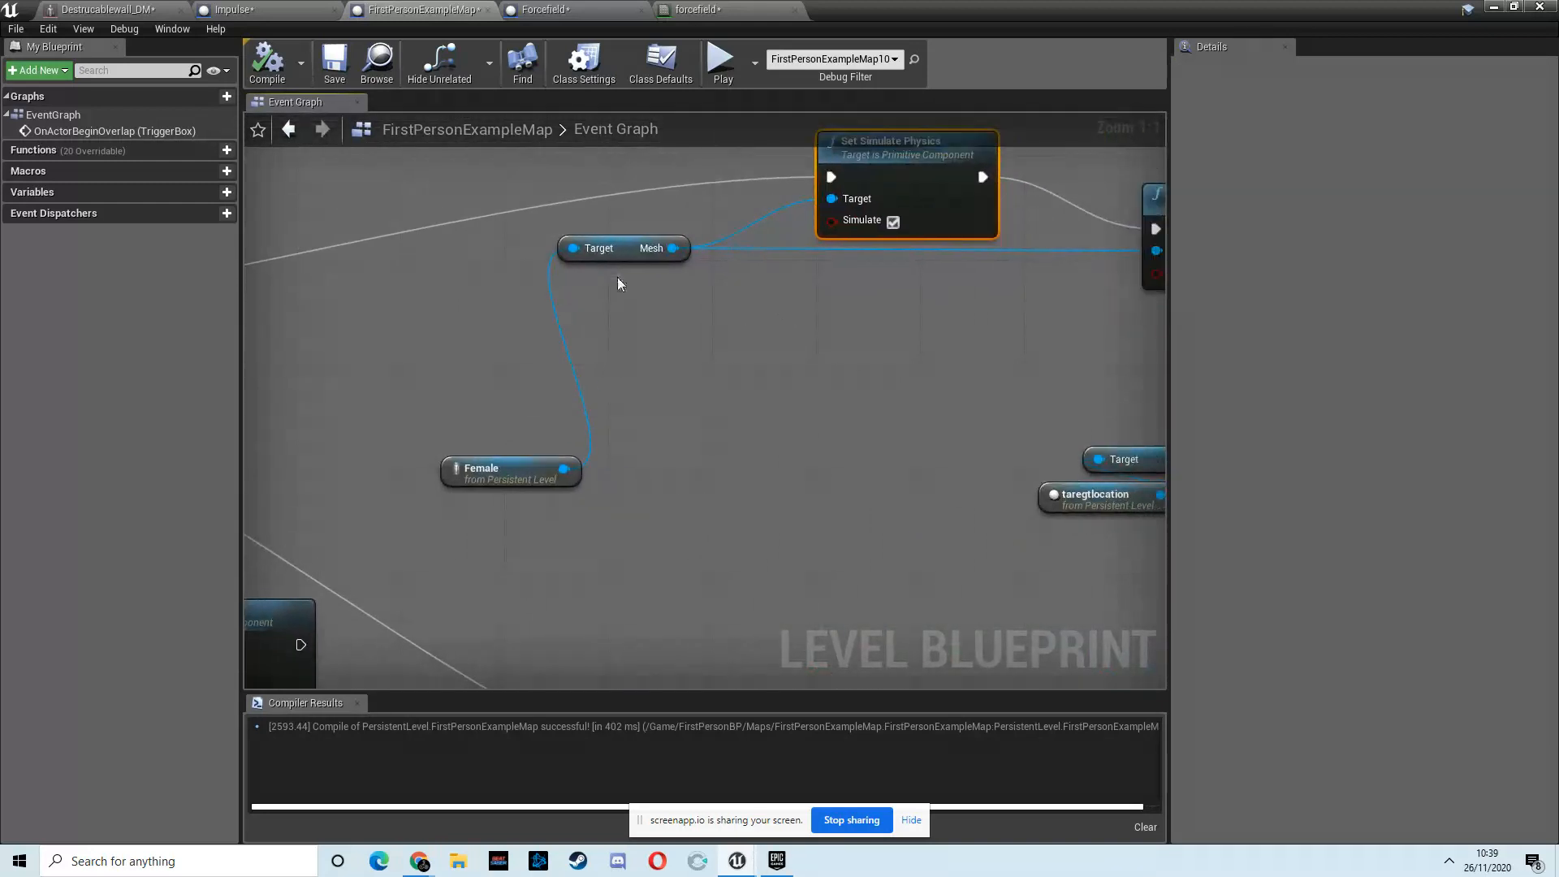
drag(524, 478, 472, 282)
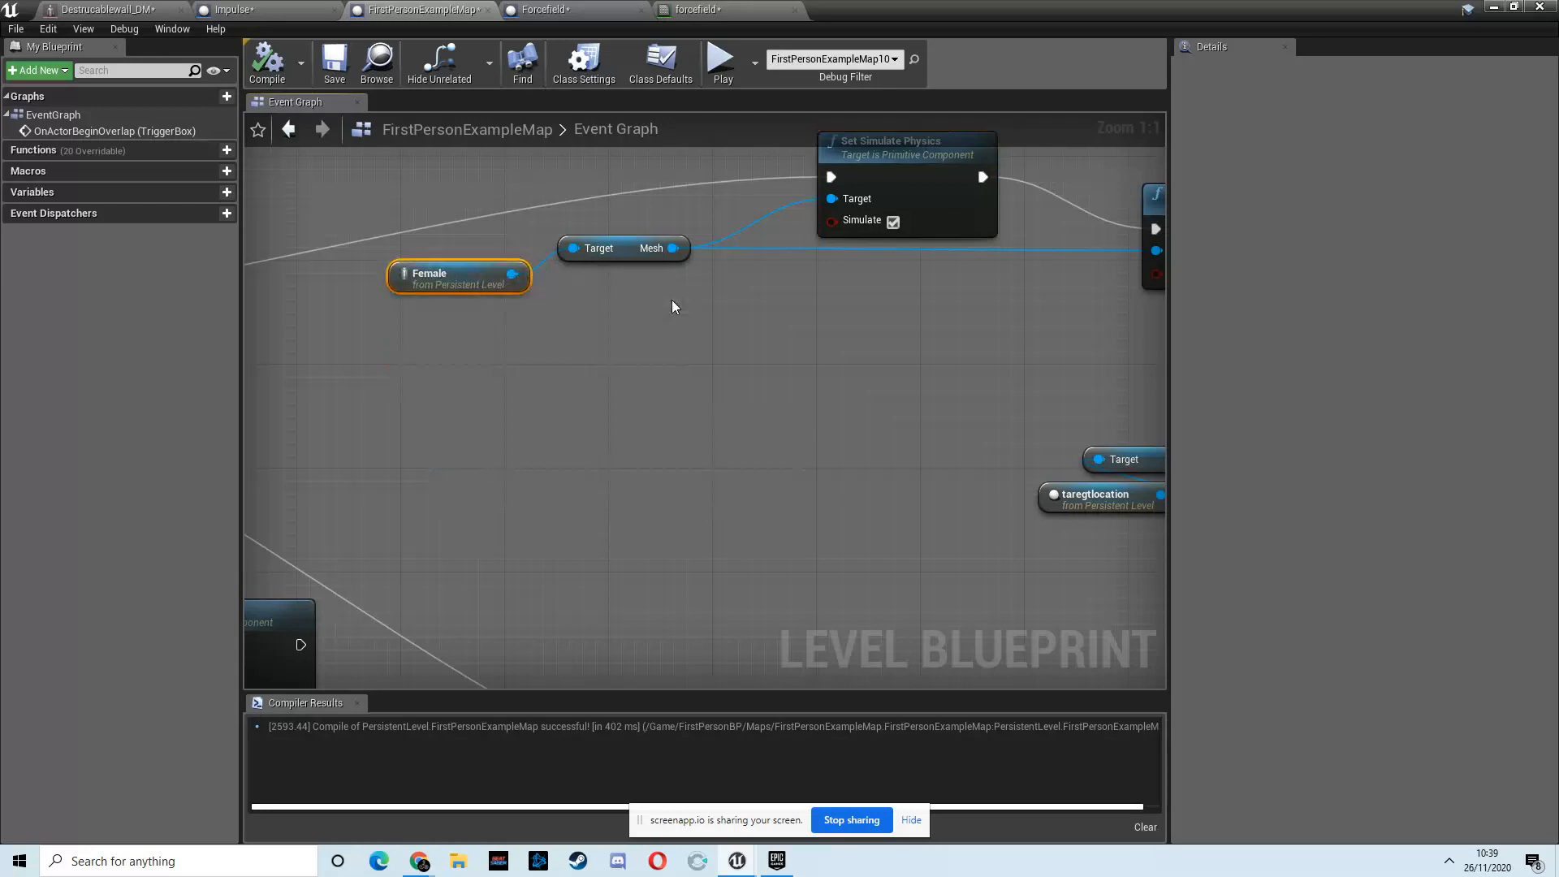
right_drag(770, 239, 682, 315)
drag(538, 327, 563, 326)
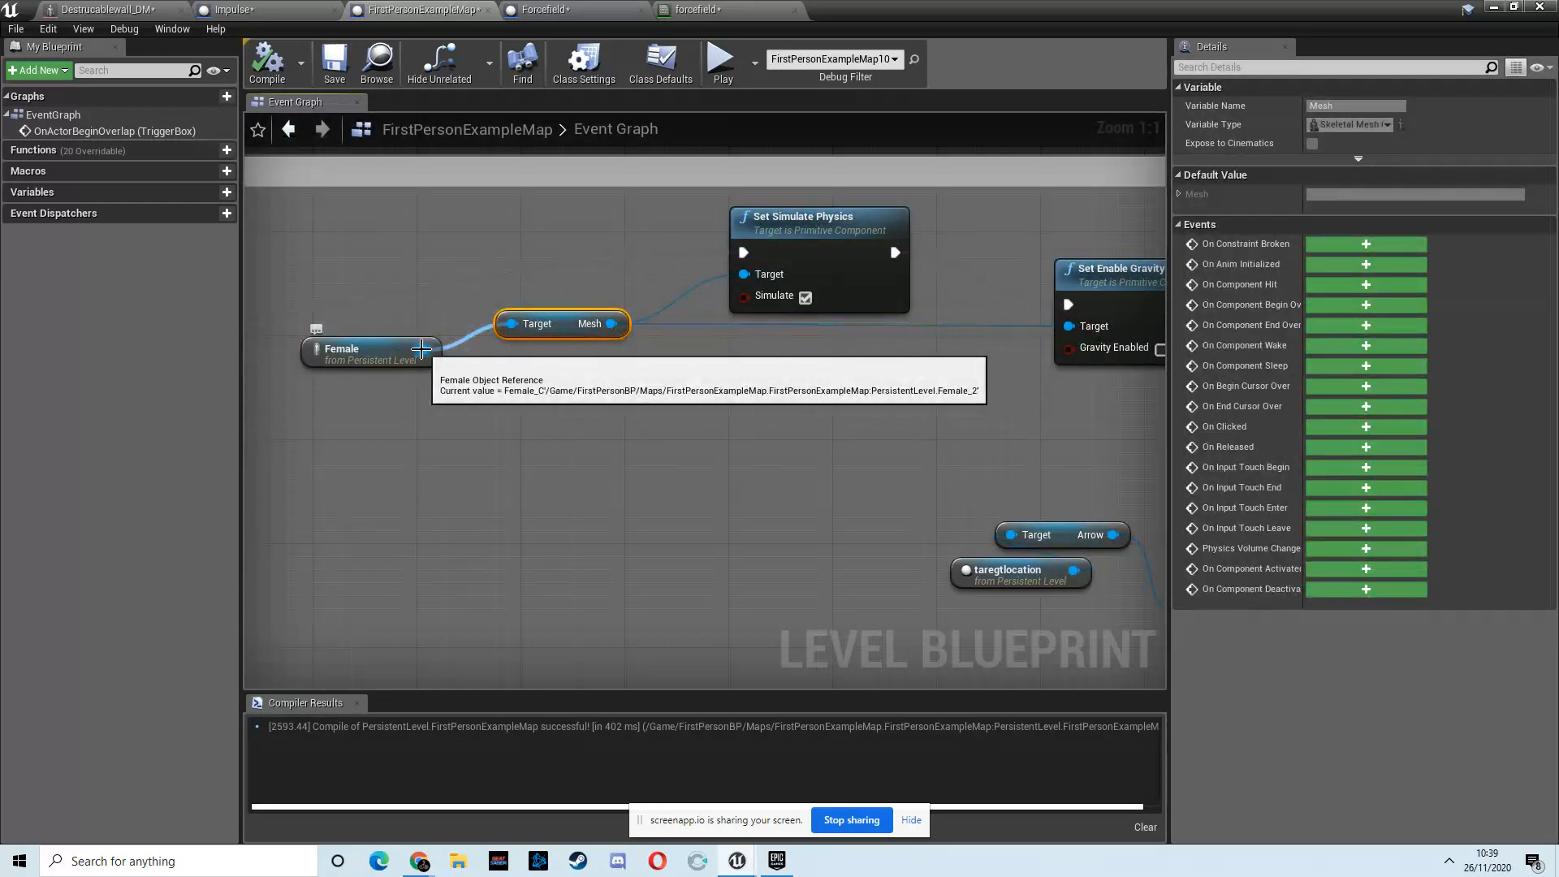
Step: Feed Set Simulate Physics from the Female reference's Capsule Component, replacing the Mesh node, and compile the level blueprint
drag(421, 349, 754, 279)
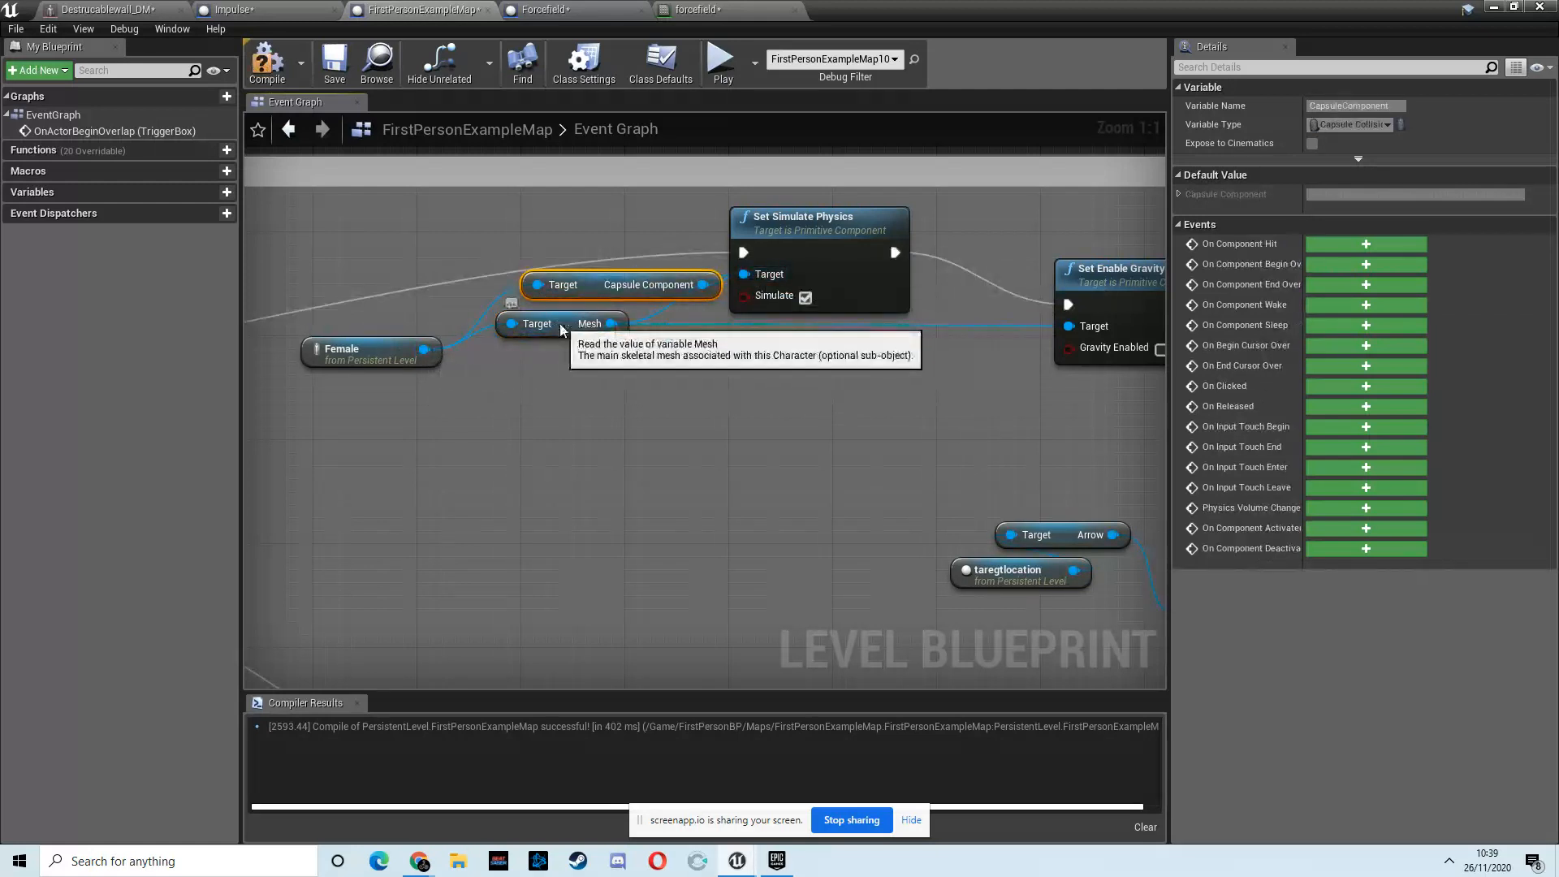
key(Delete)
drag(597, 286, 599, 337)
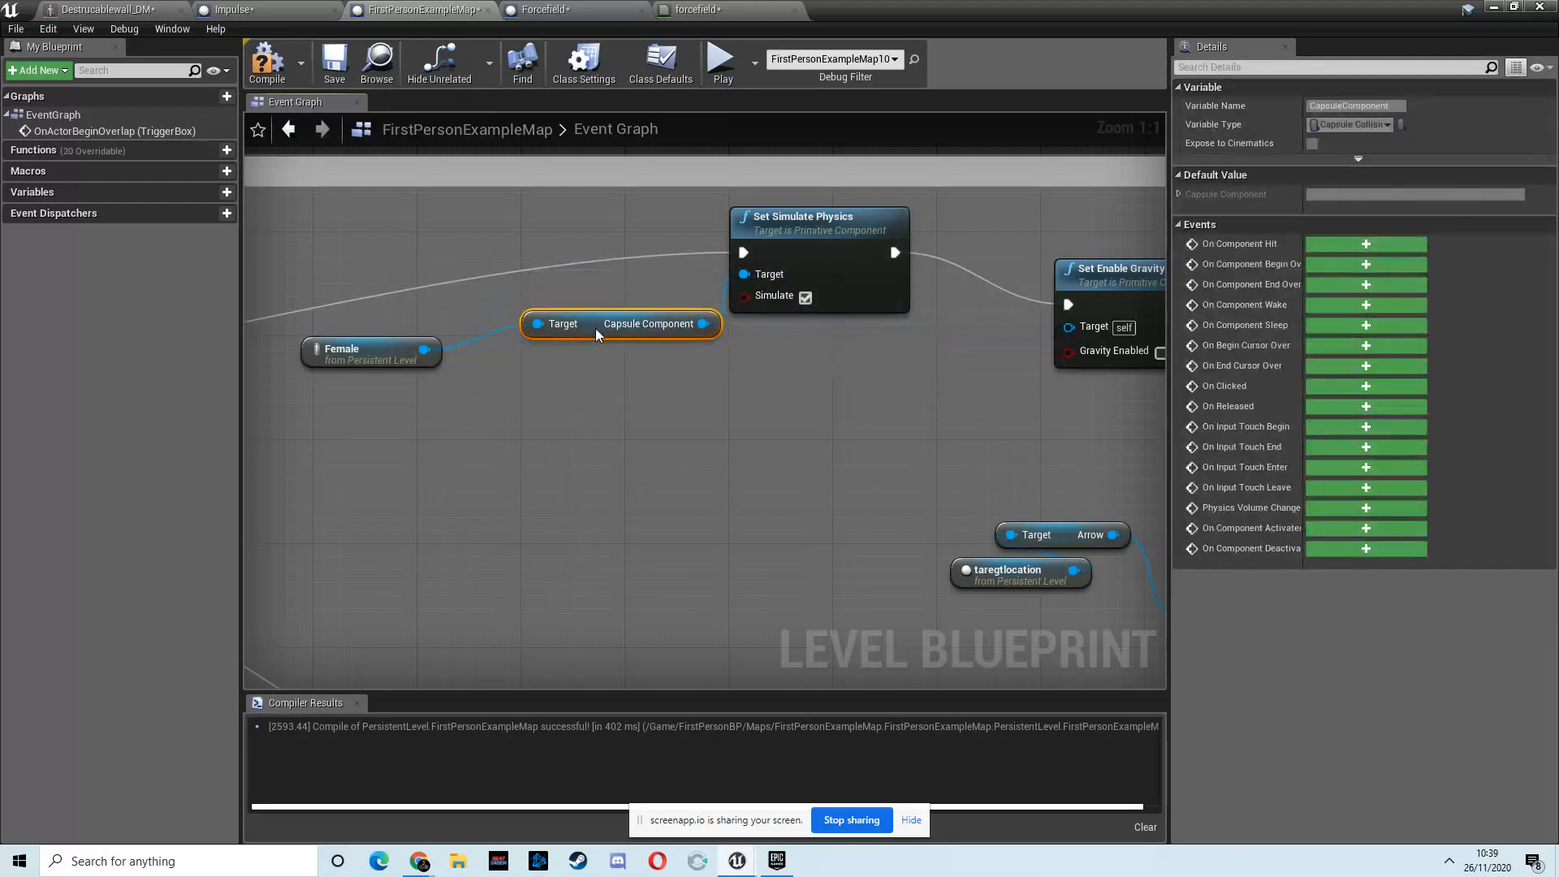
key(F7)
Step: Connect the Female reference's Capsule Component to the Set Enable Gravity target and recompile the level blueprint
right_drag(924, 213, 899, 358)
drag(328, 321, 983, 299)
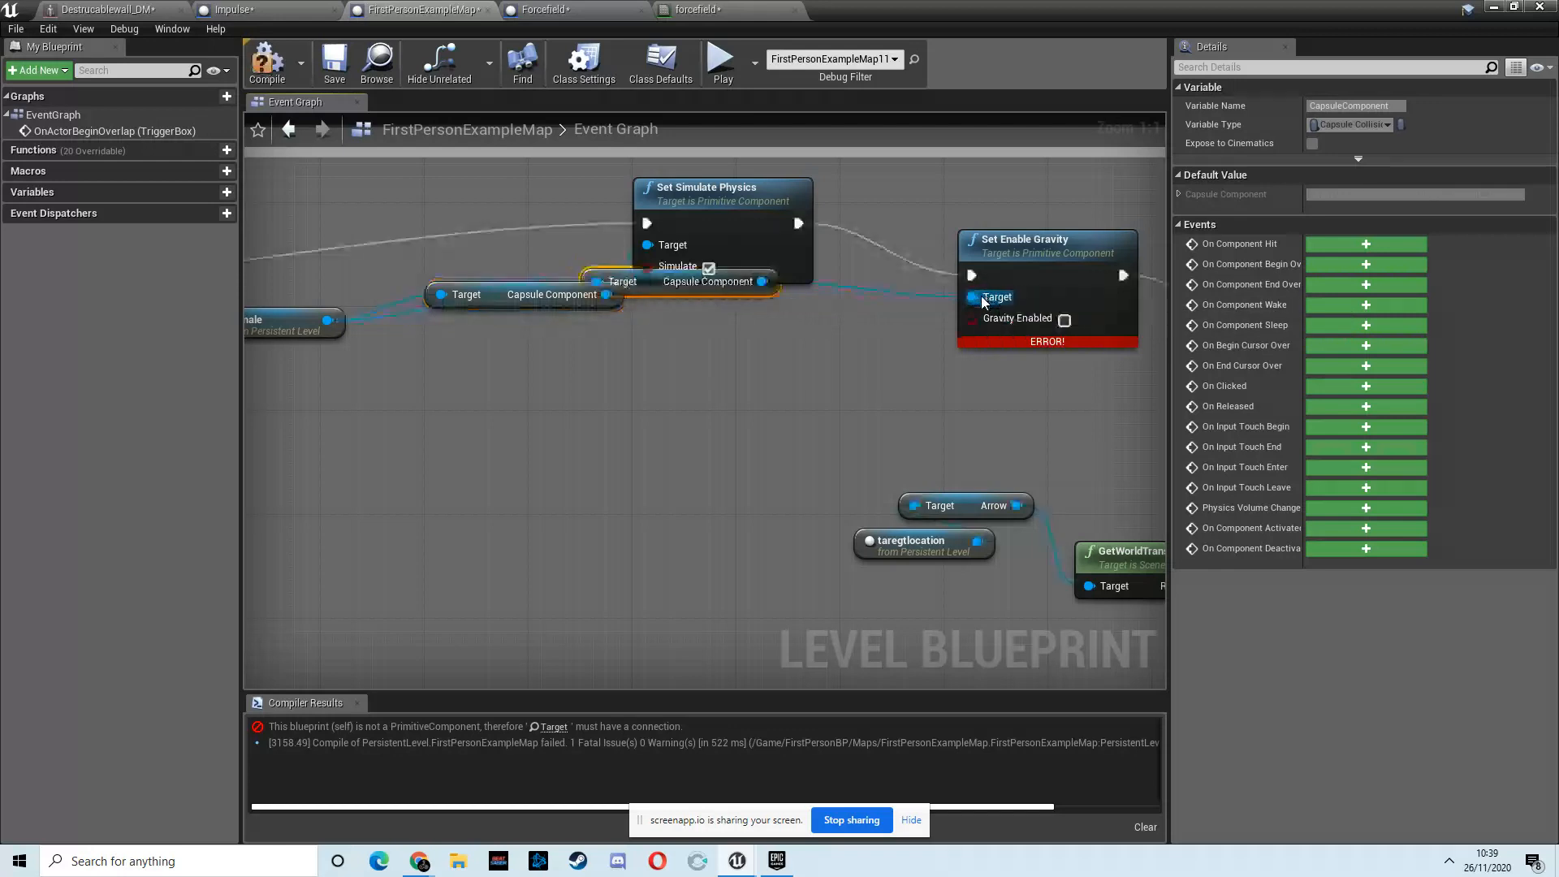
drag(659, 284, 672, 363)
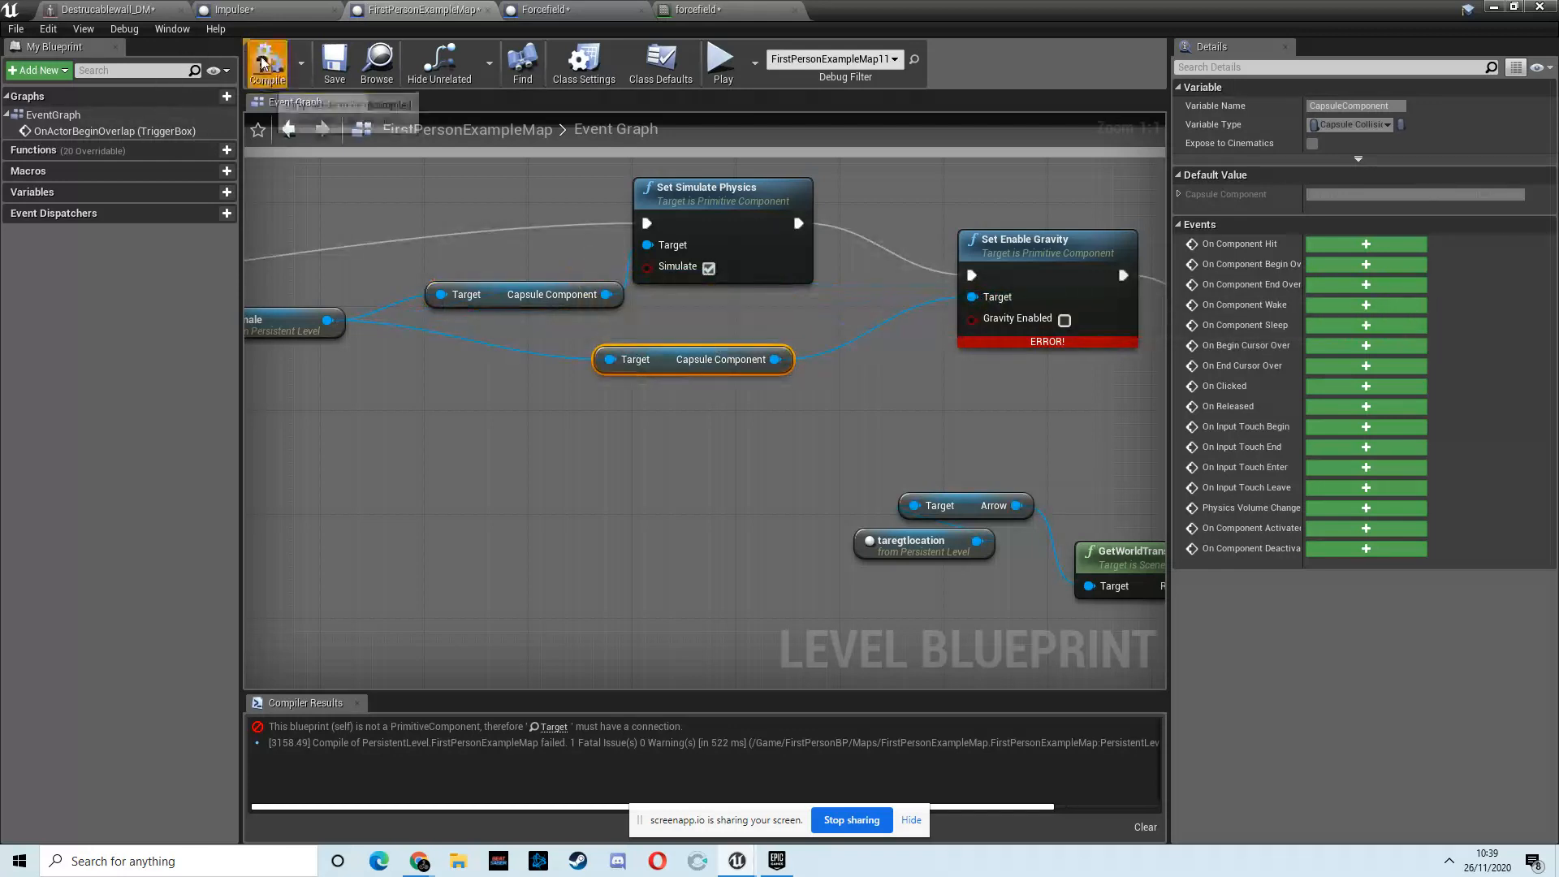
key(F7)
Step: Return to the level, clear the old error log and play-test the corridor's trigger area, ending the play session
click(1494, 7)
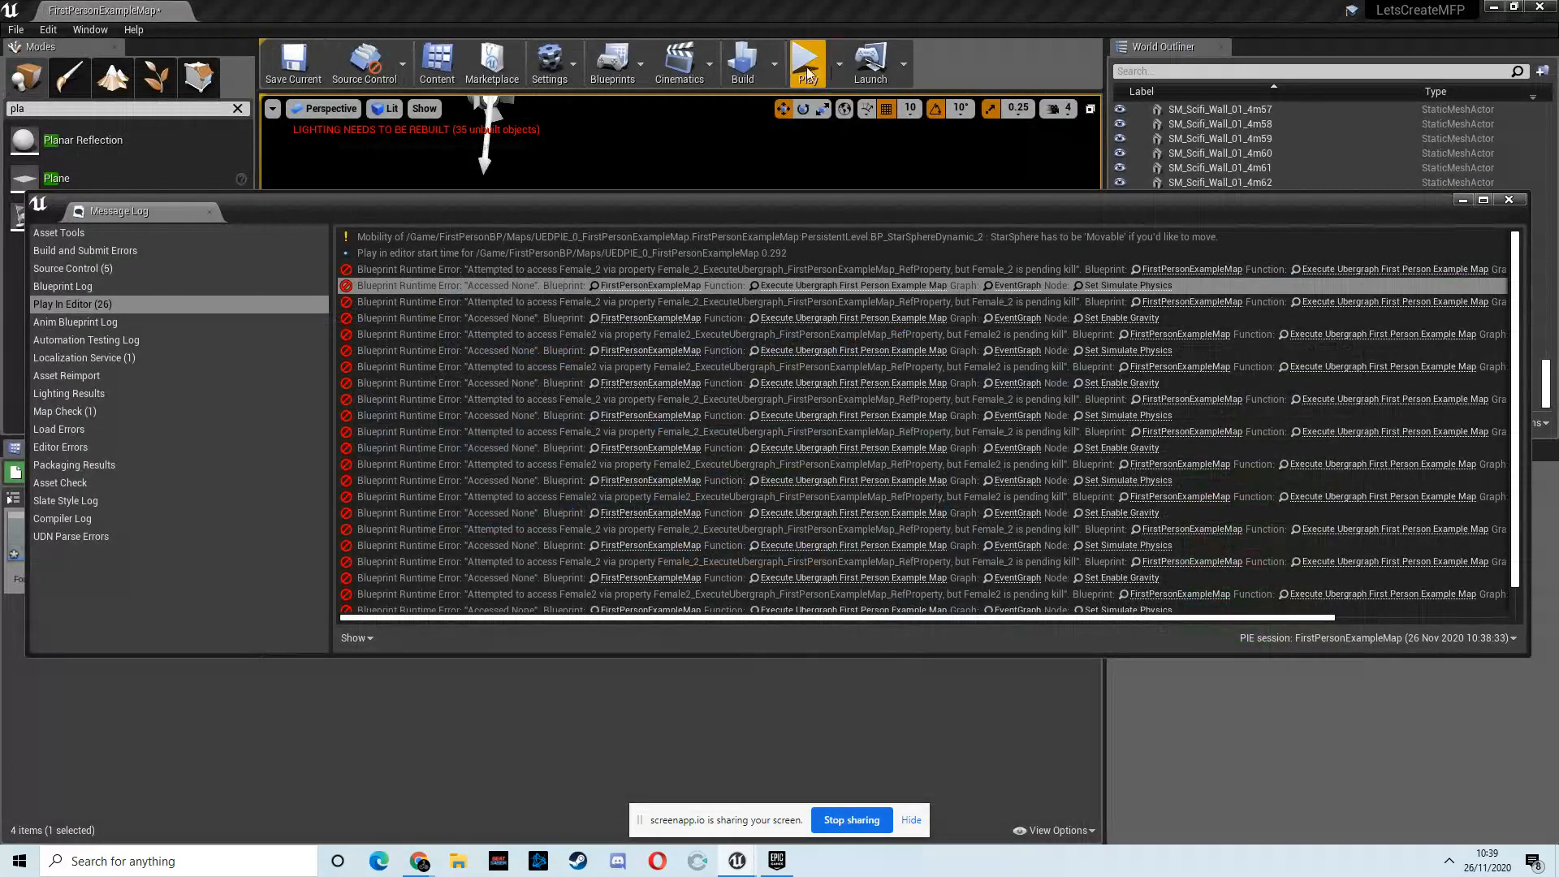
click(1509, 199)
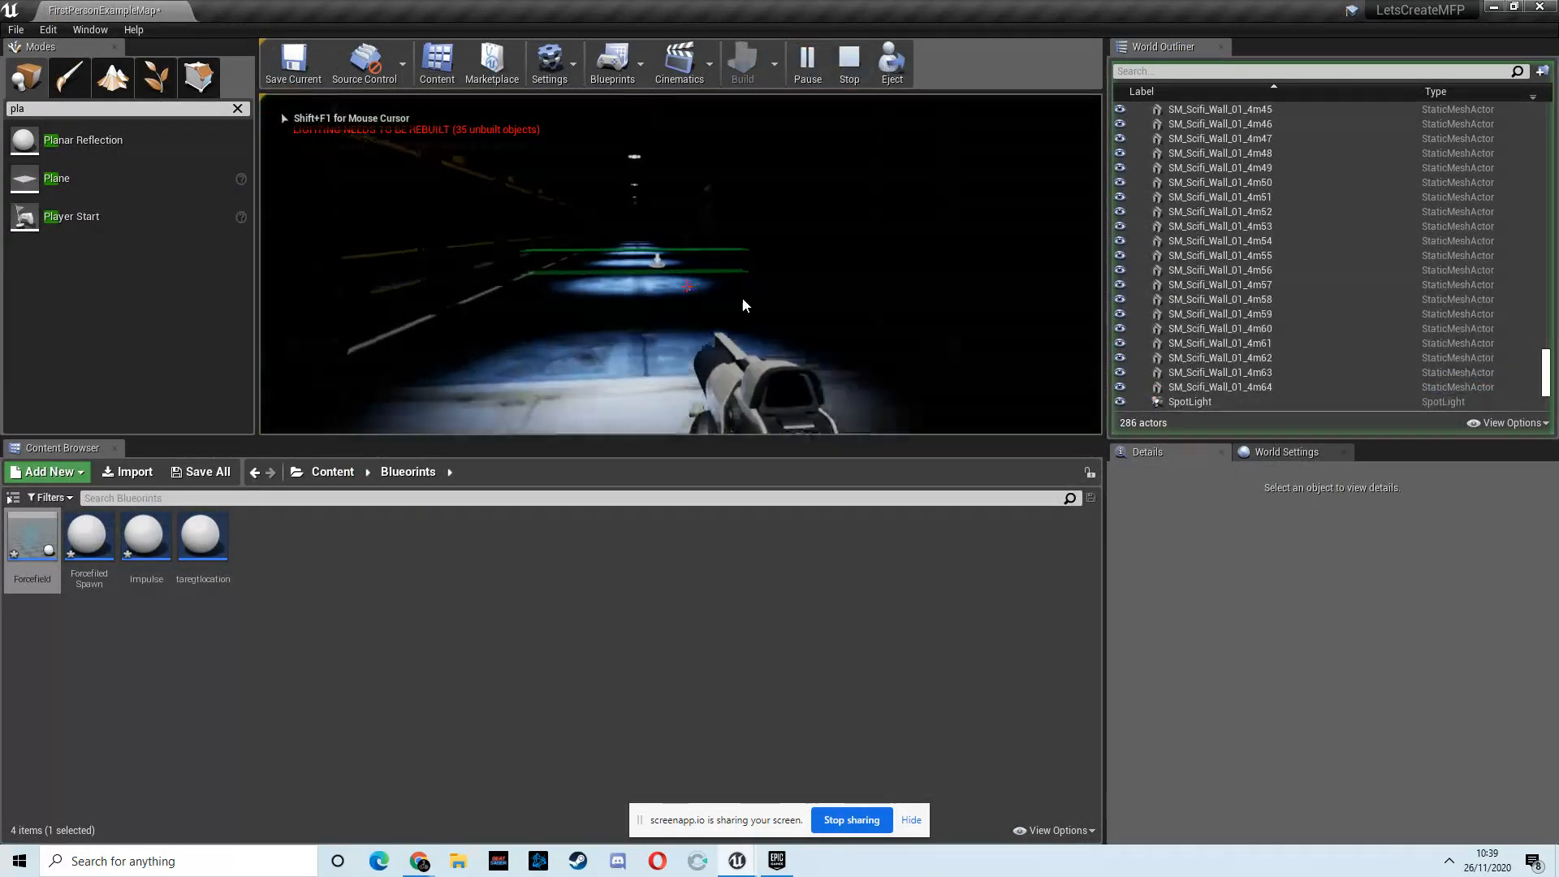
key(w)
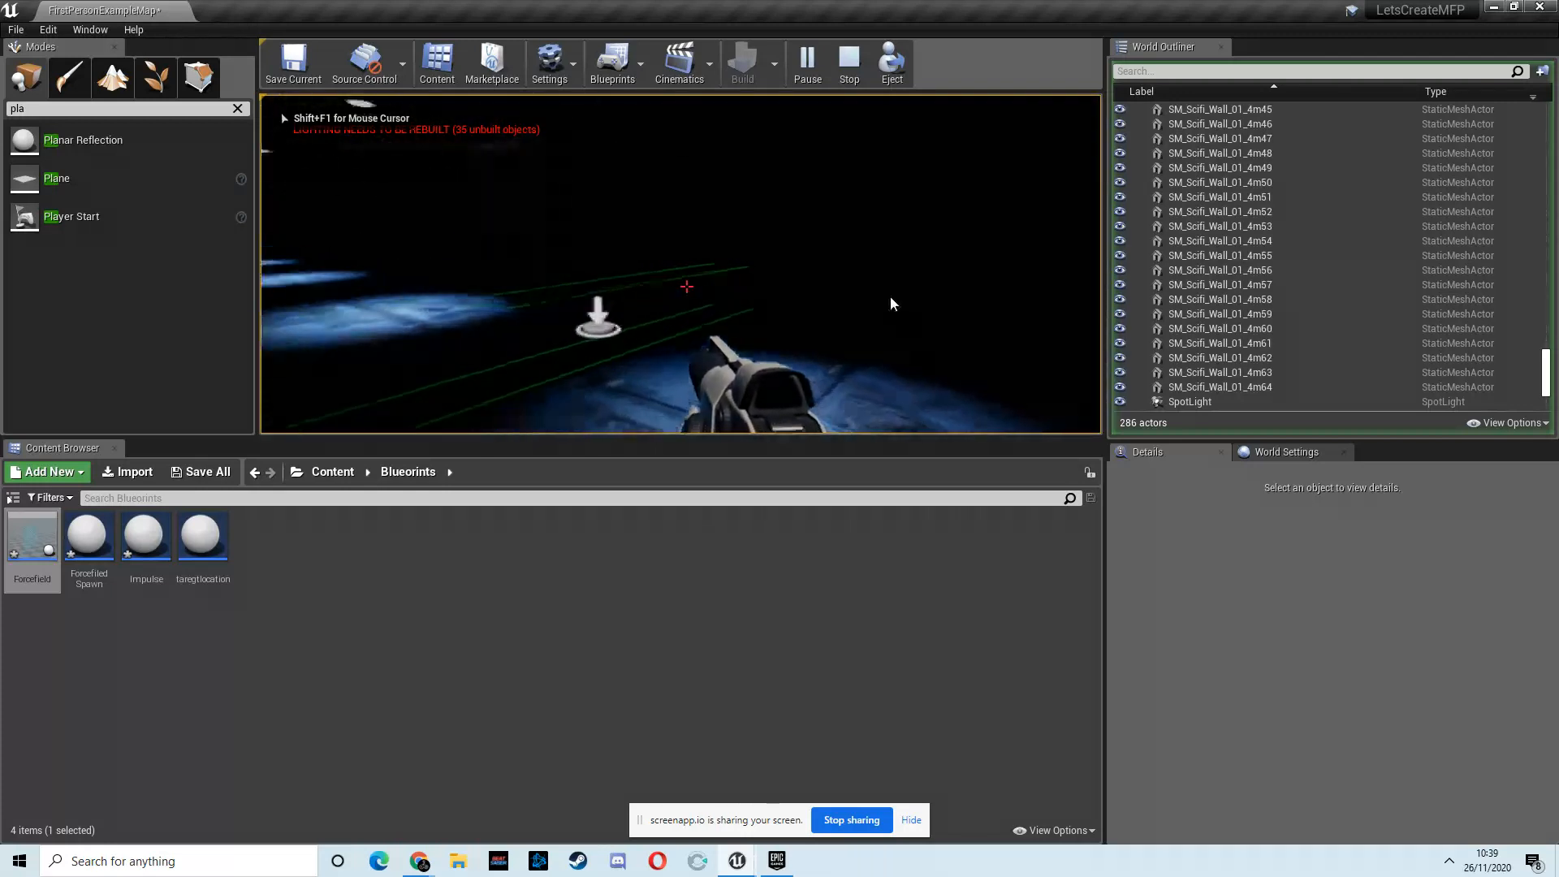
key(w)
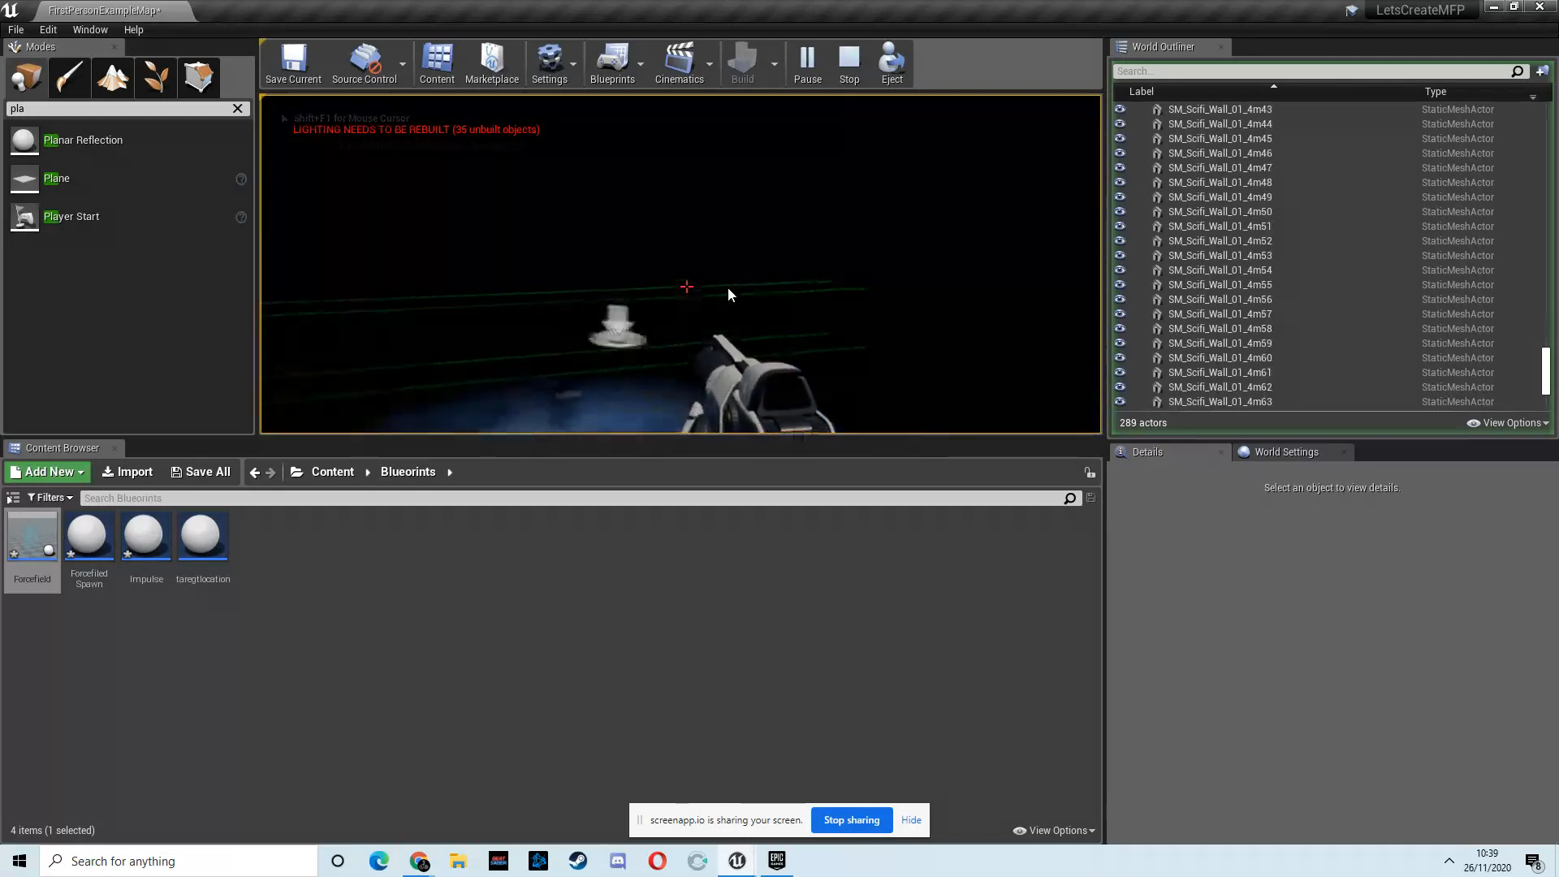
key(w)
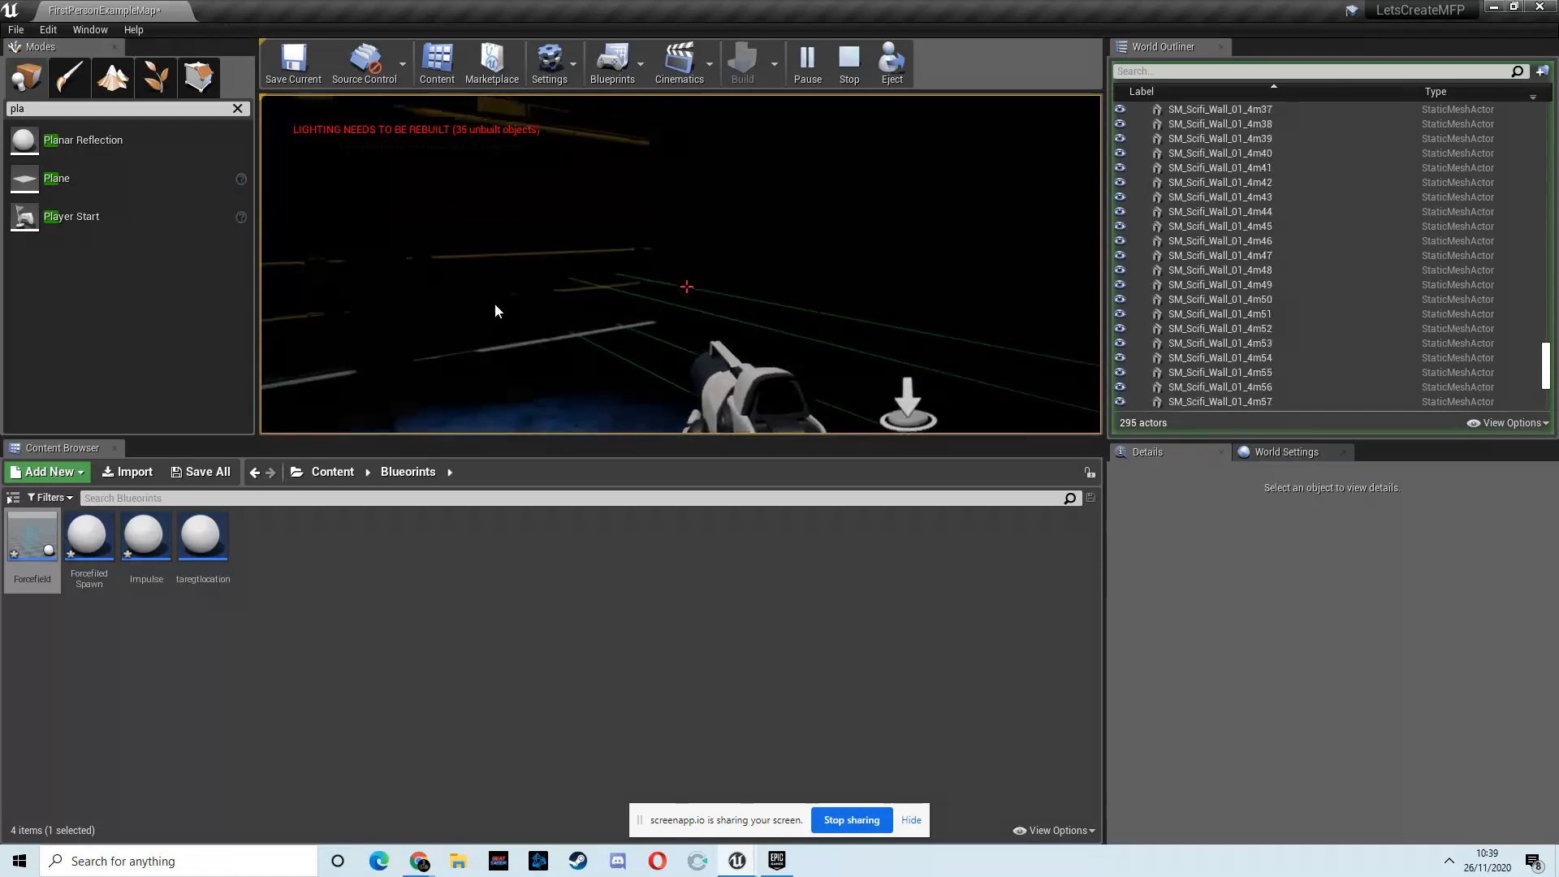
key(Escape)
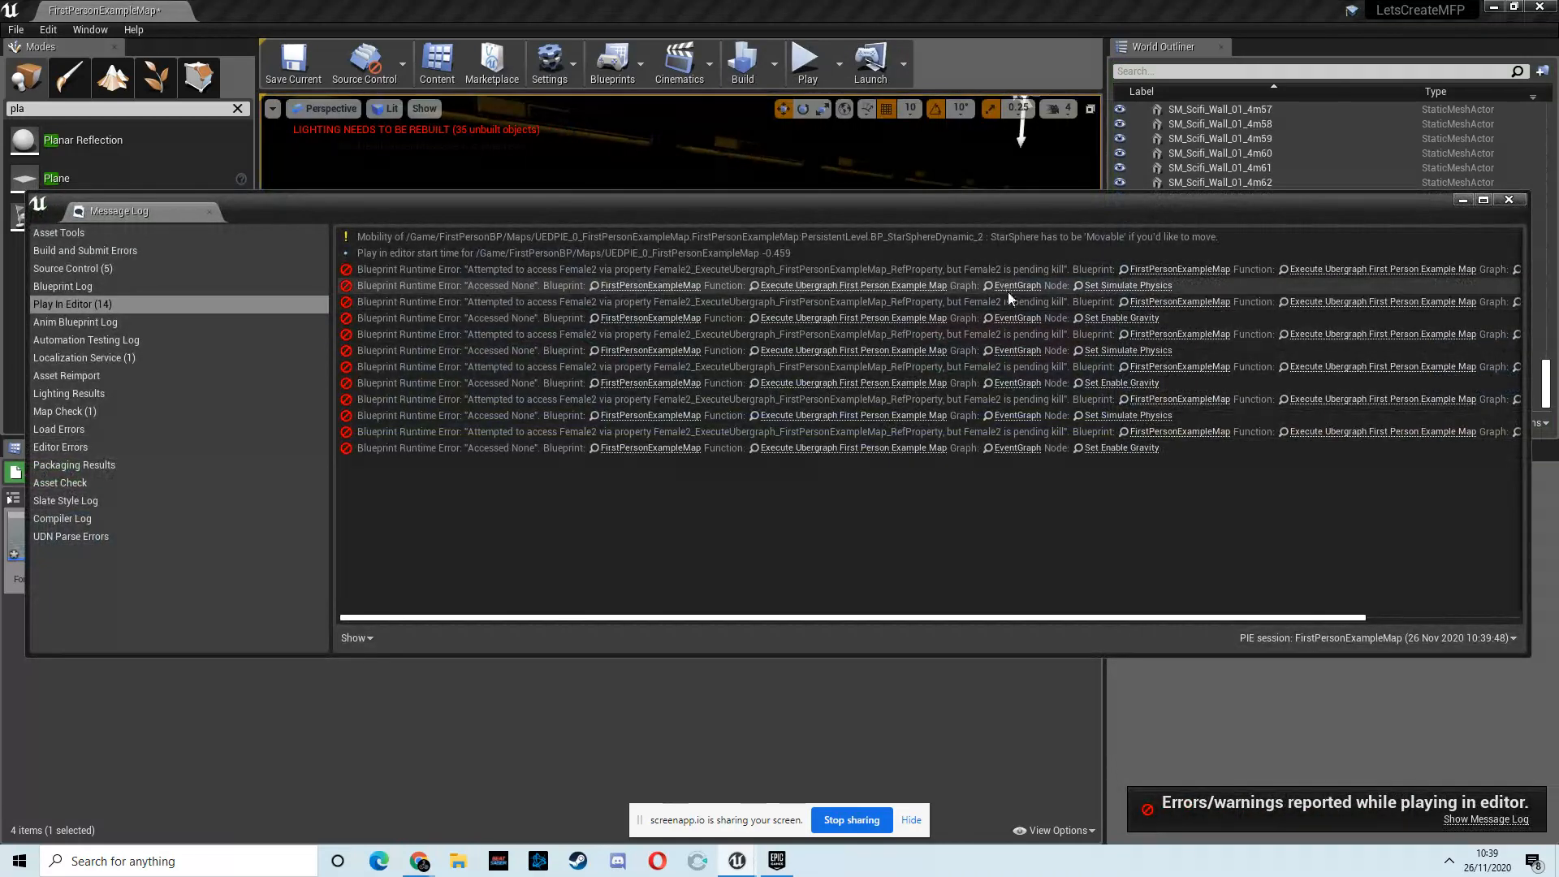
Step: Open the Female2 Set Simulate Physics node from the error log and inspect its chain against the upper Female chain
click(1126, 287)
scroll(782, 388, down, 3)
right_drag(460, 434, 313, 416)
right_drag(482, 404, 422, 407)
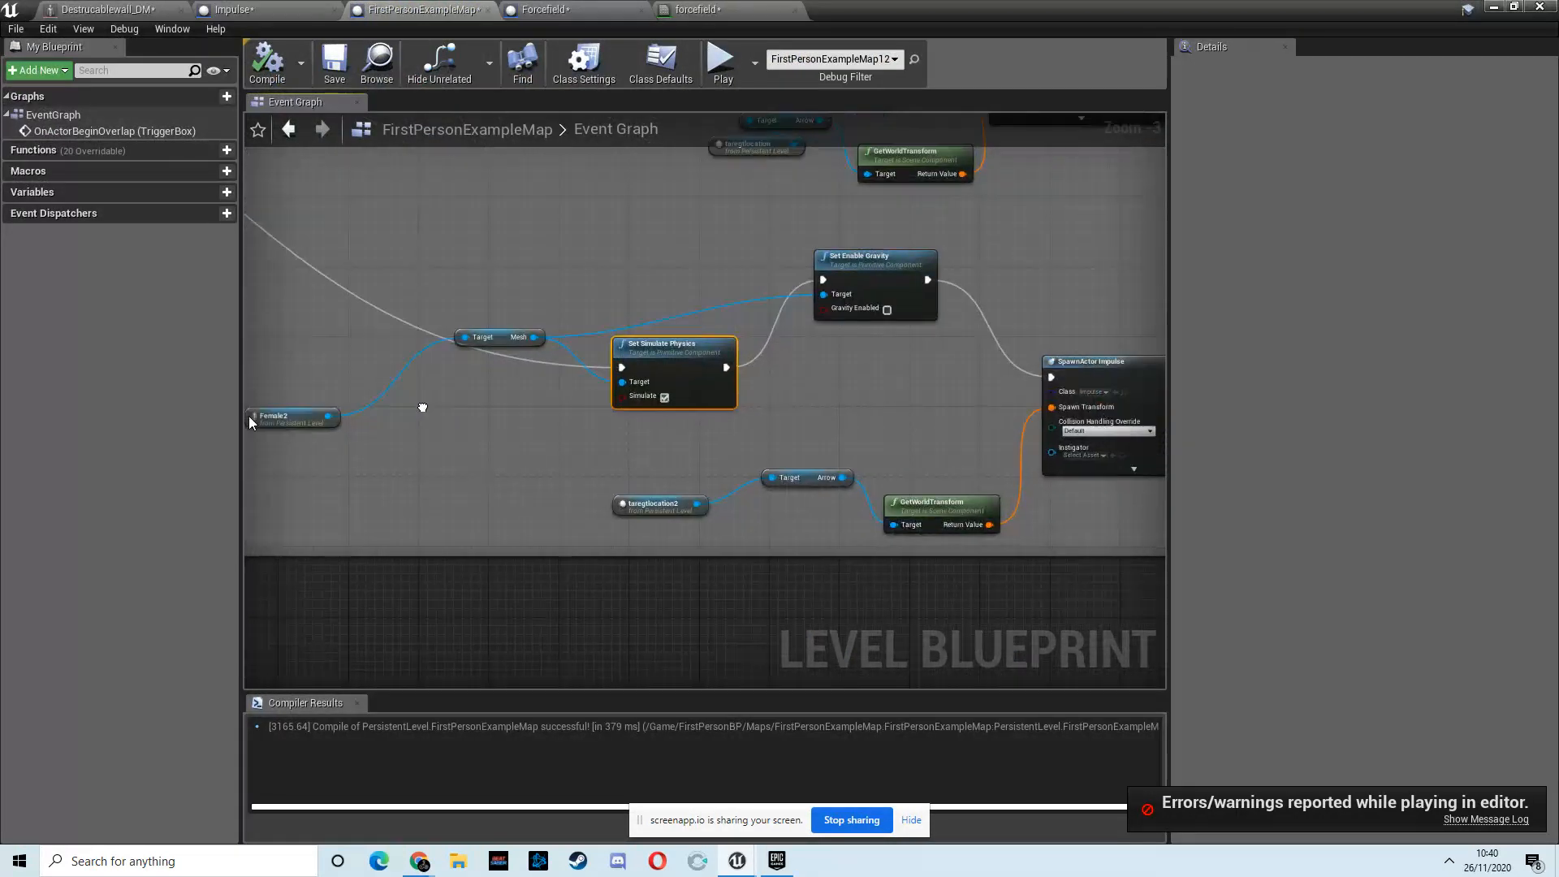
right_drag(366, 195, 411, 383)
scroll(585, 307, down, 2)
right_drag(585, 307, 553, 358)
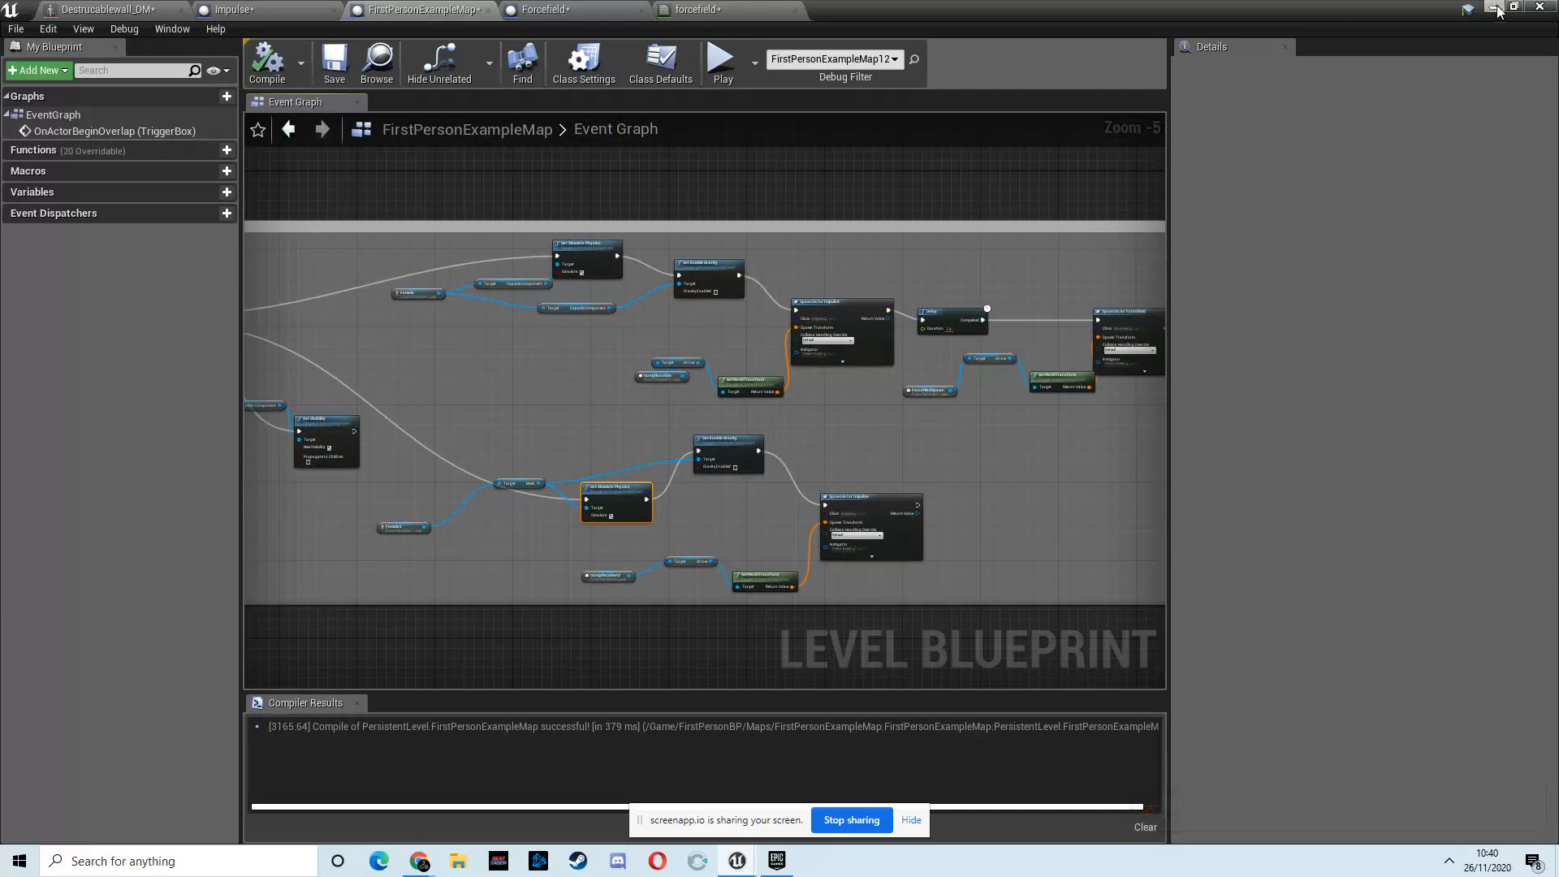
Step: Return to the level, find Forcefiled_1 by filtering the outliner for "for", and check its placement in the corridor
click(1494, 7)
click(1463, 203)
right_drag(748, 372, 875, 369)
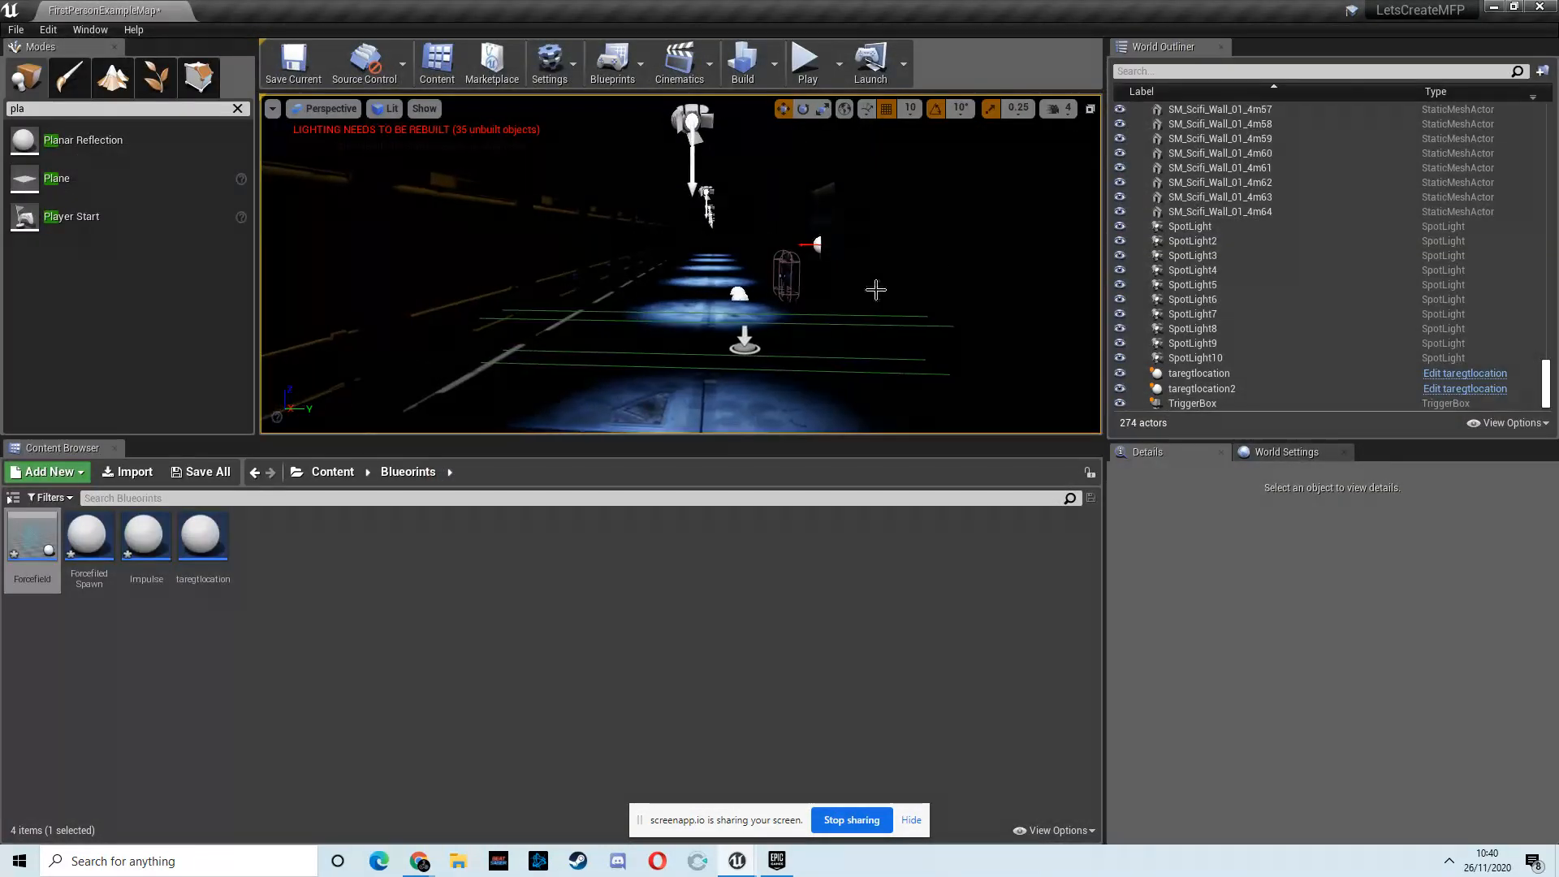
click(1157, 75)
text(for)
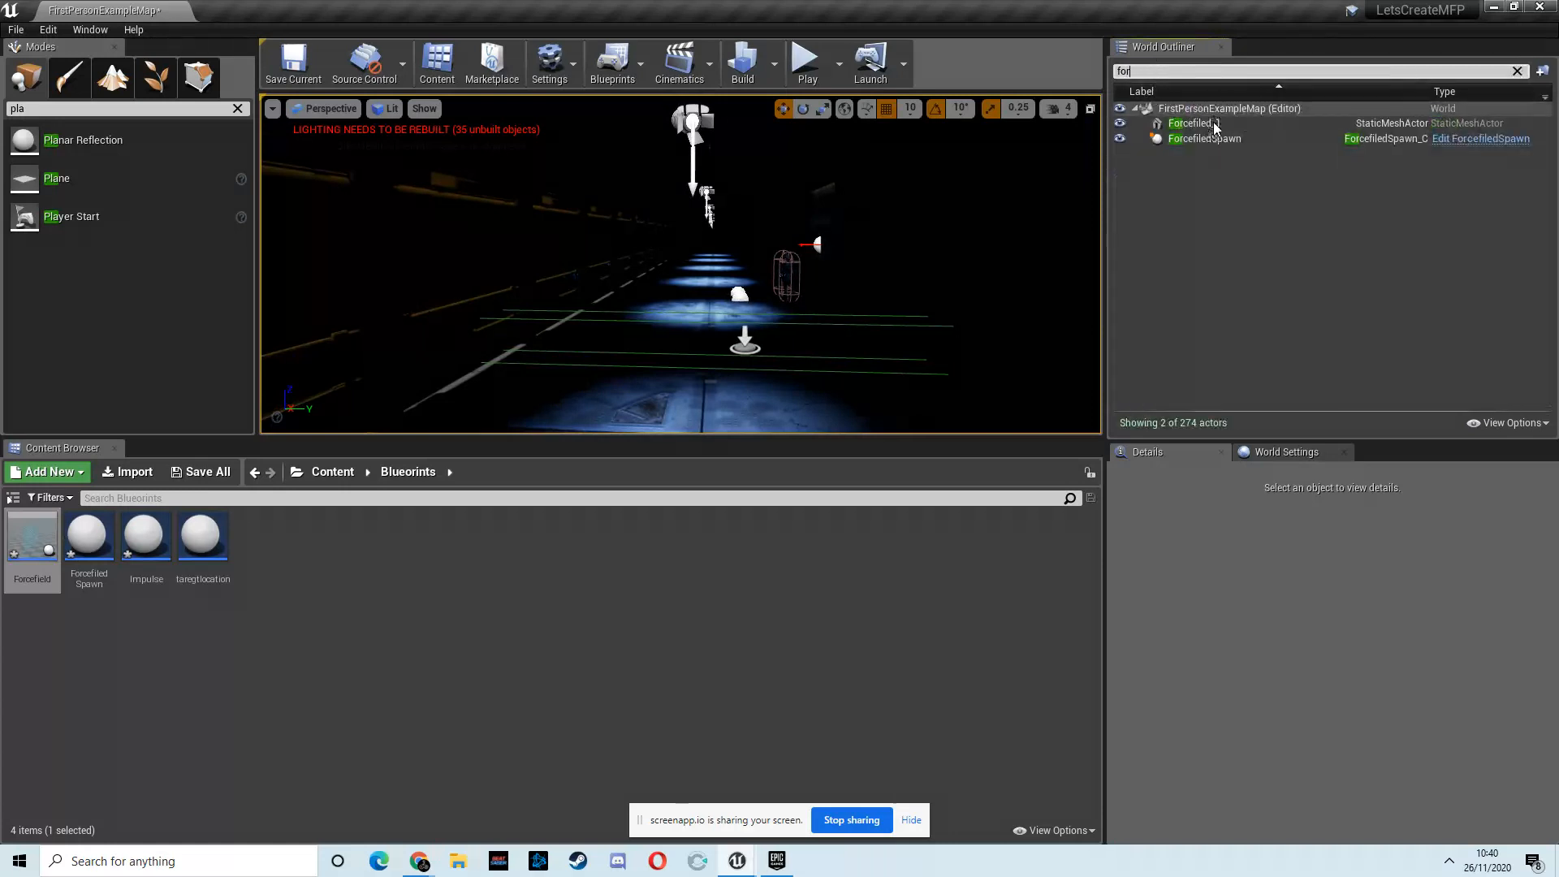
click(1212, 124)
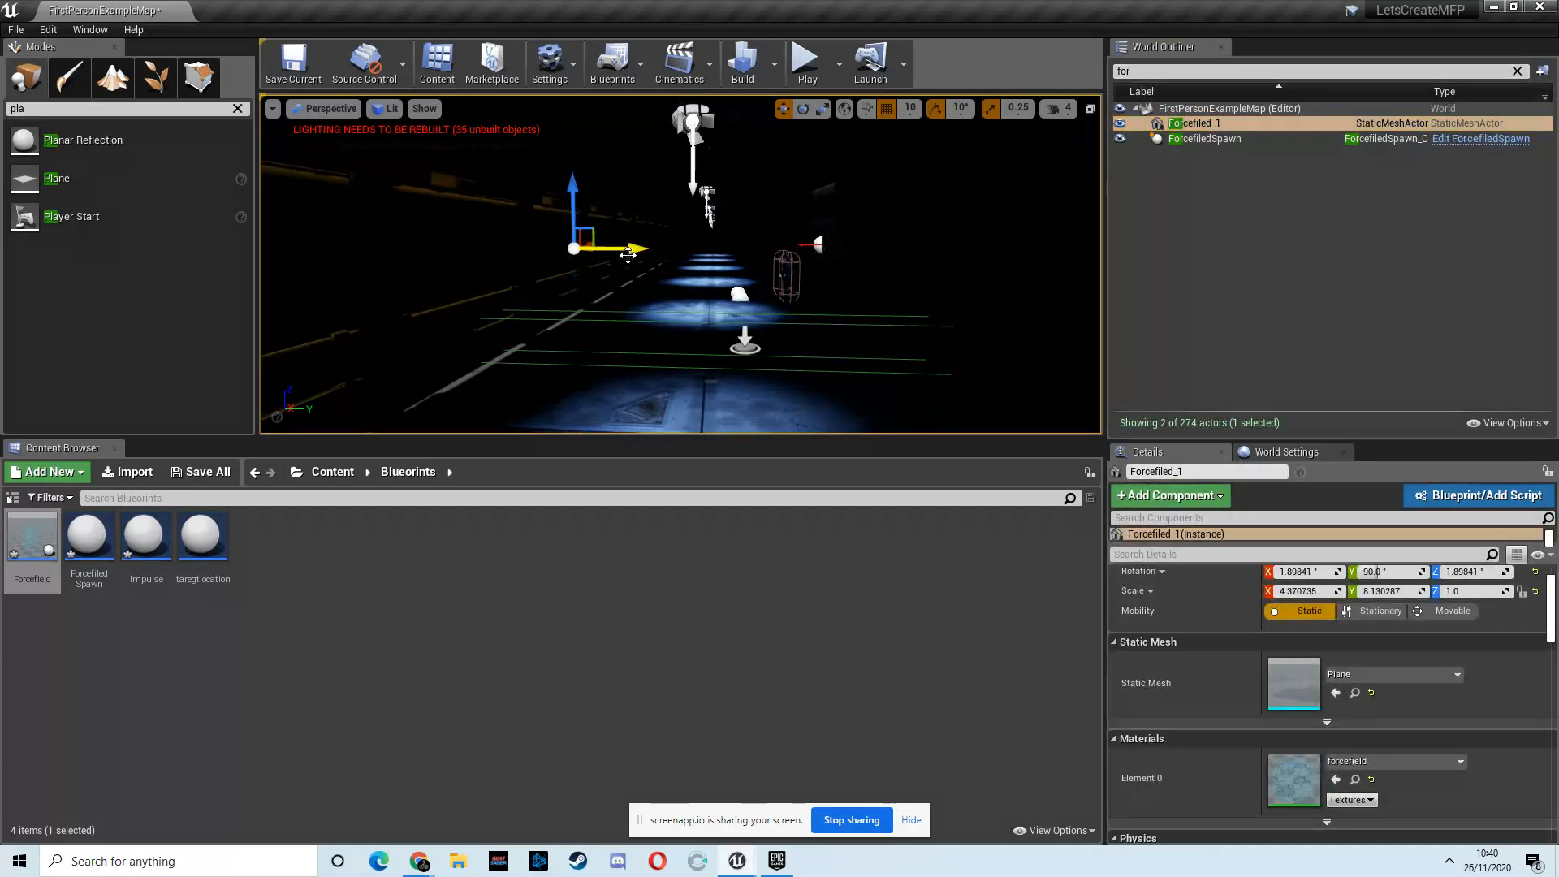
right_drag(641, 252, 716, 243)
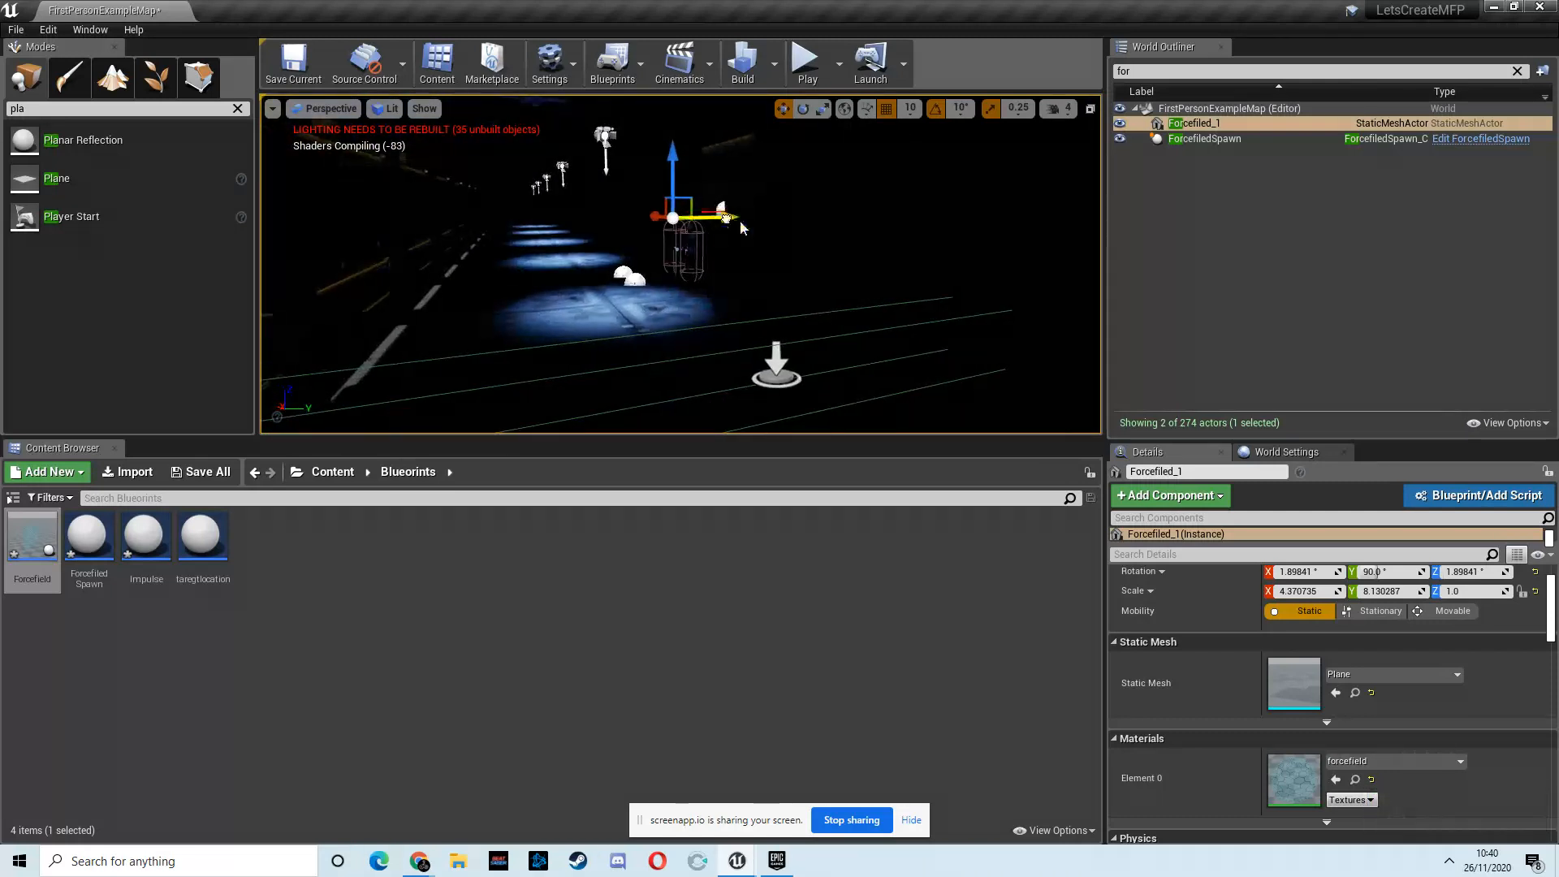
Step: Play-test the corridor up to the forcefield, end the session and dismiss the message log
click(805, 61)
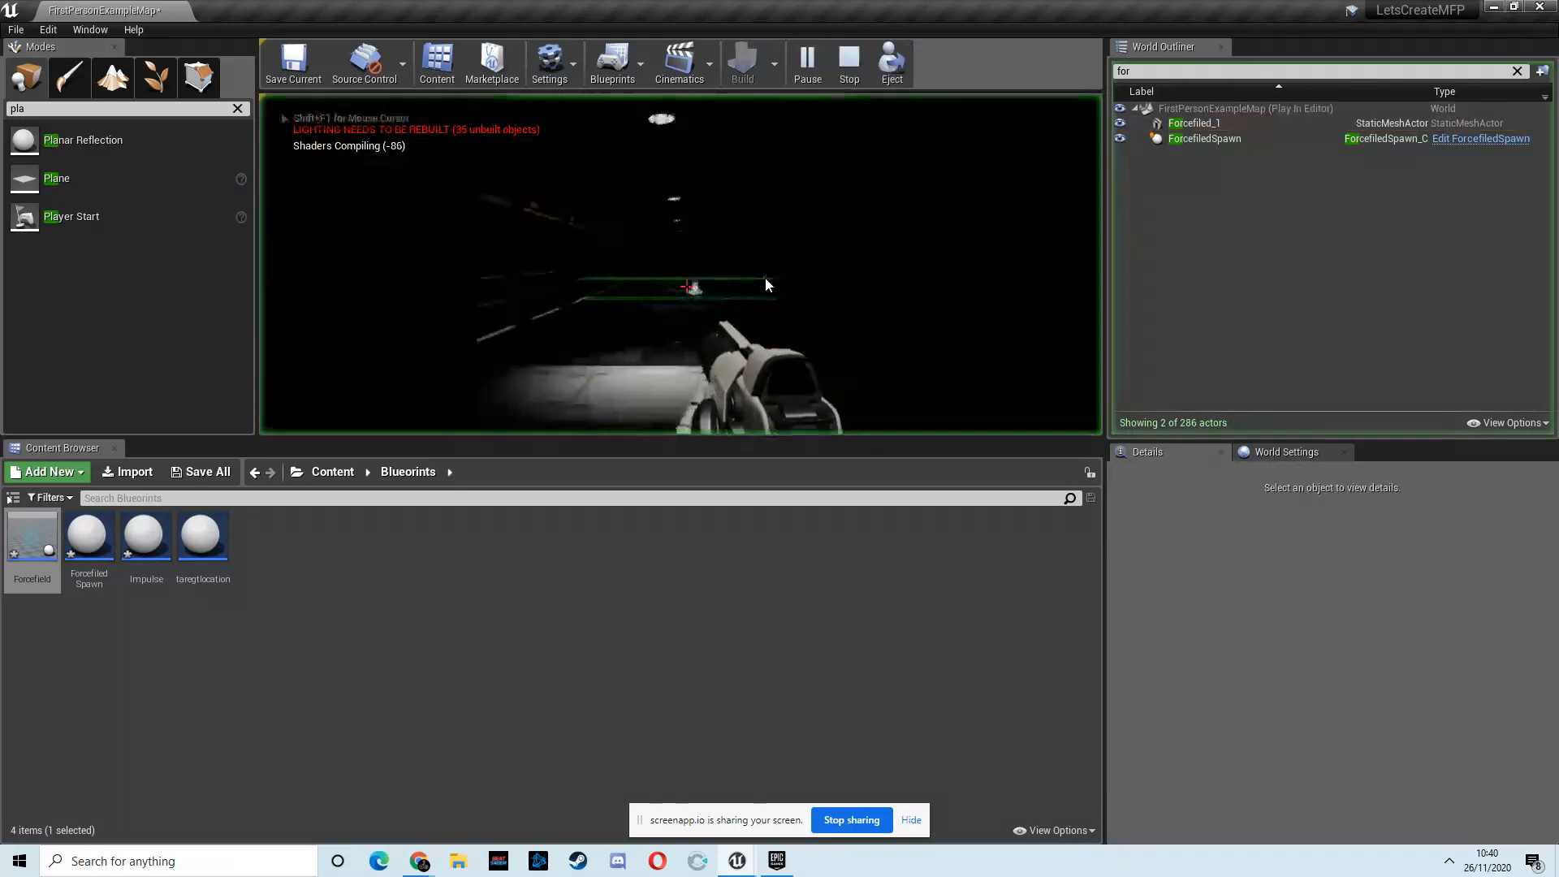
key(w)
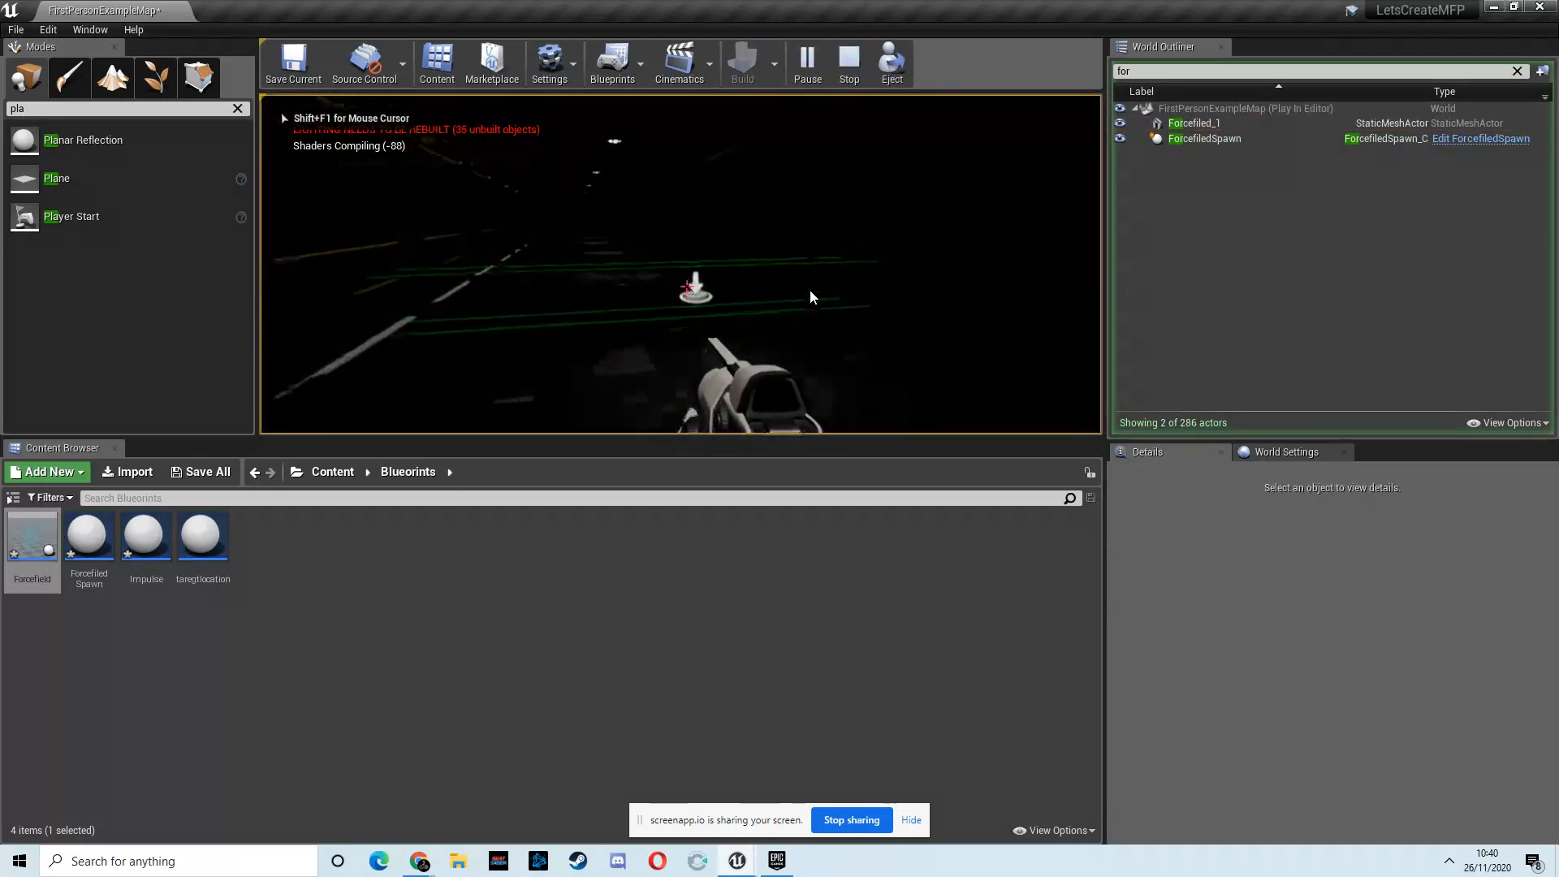
key(w)
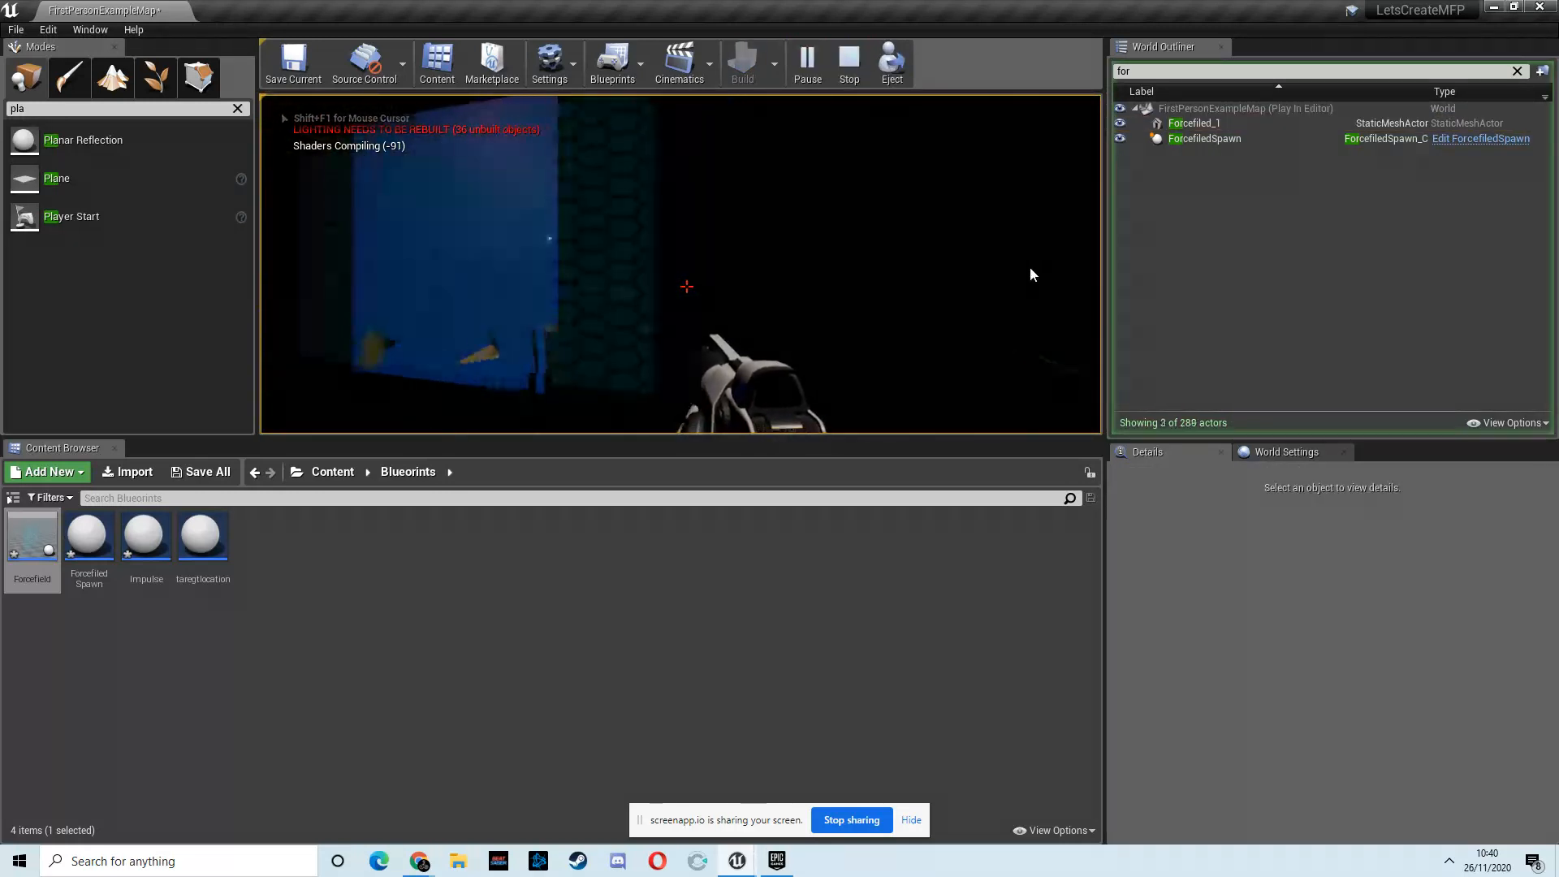
key(w)
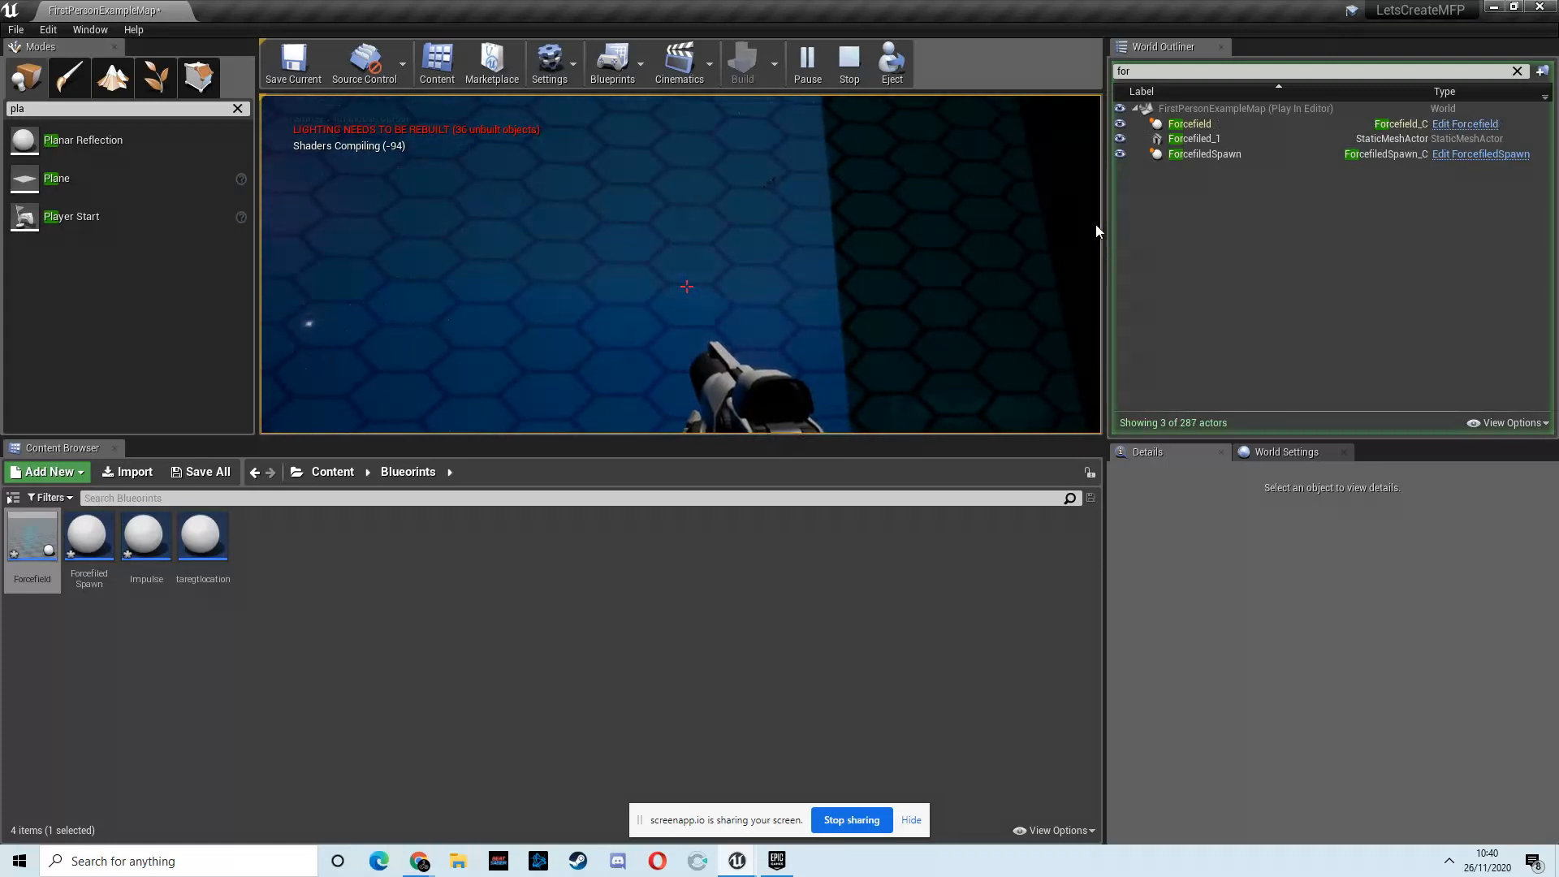
key(Escape)
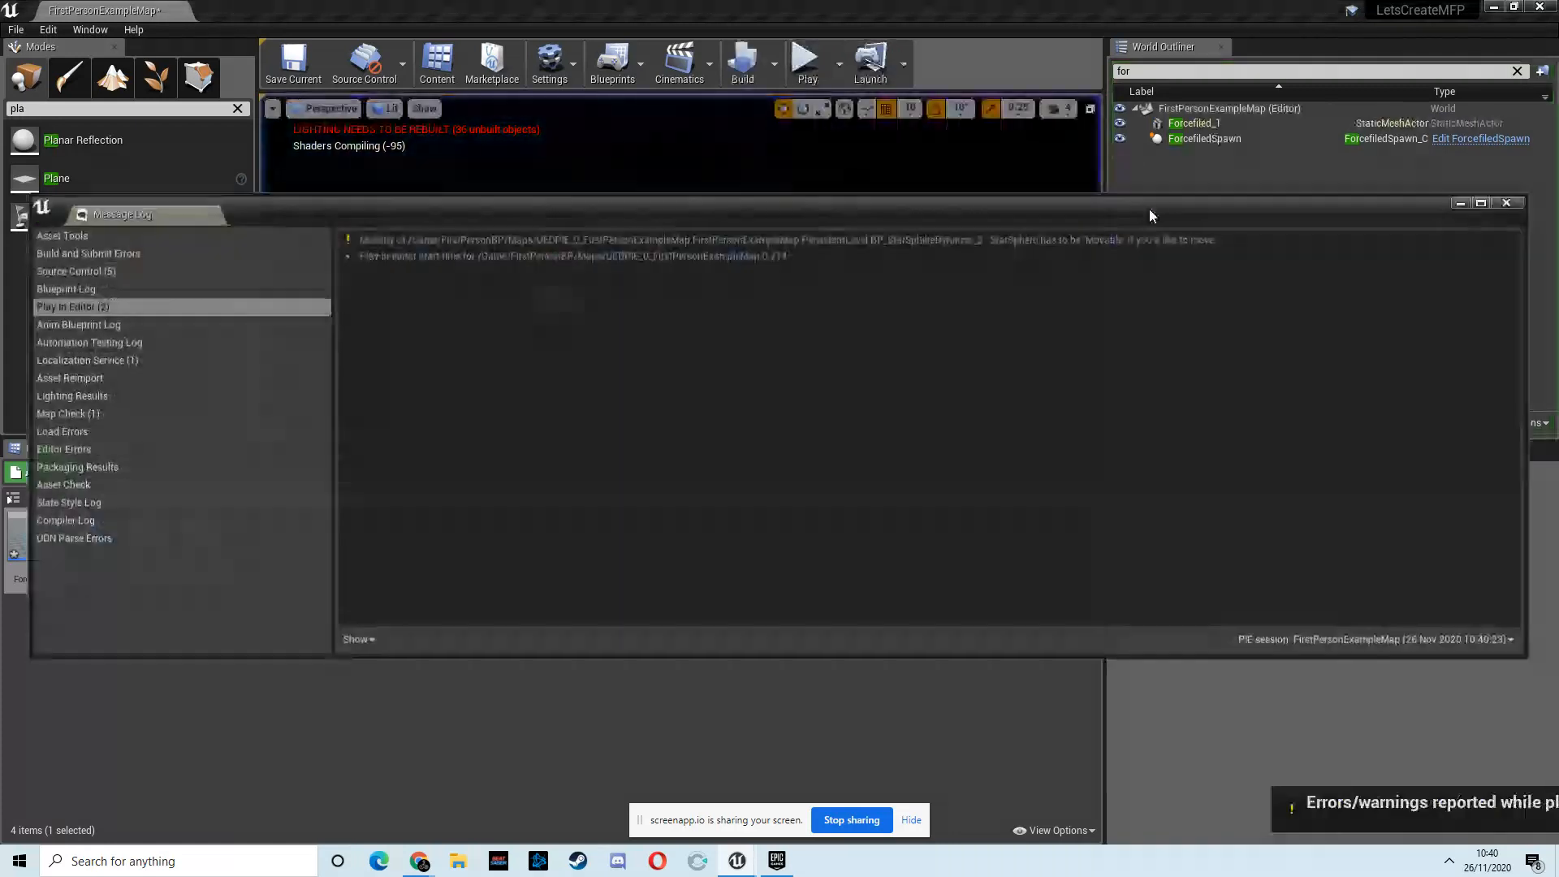
click(1508, 199)
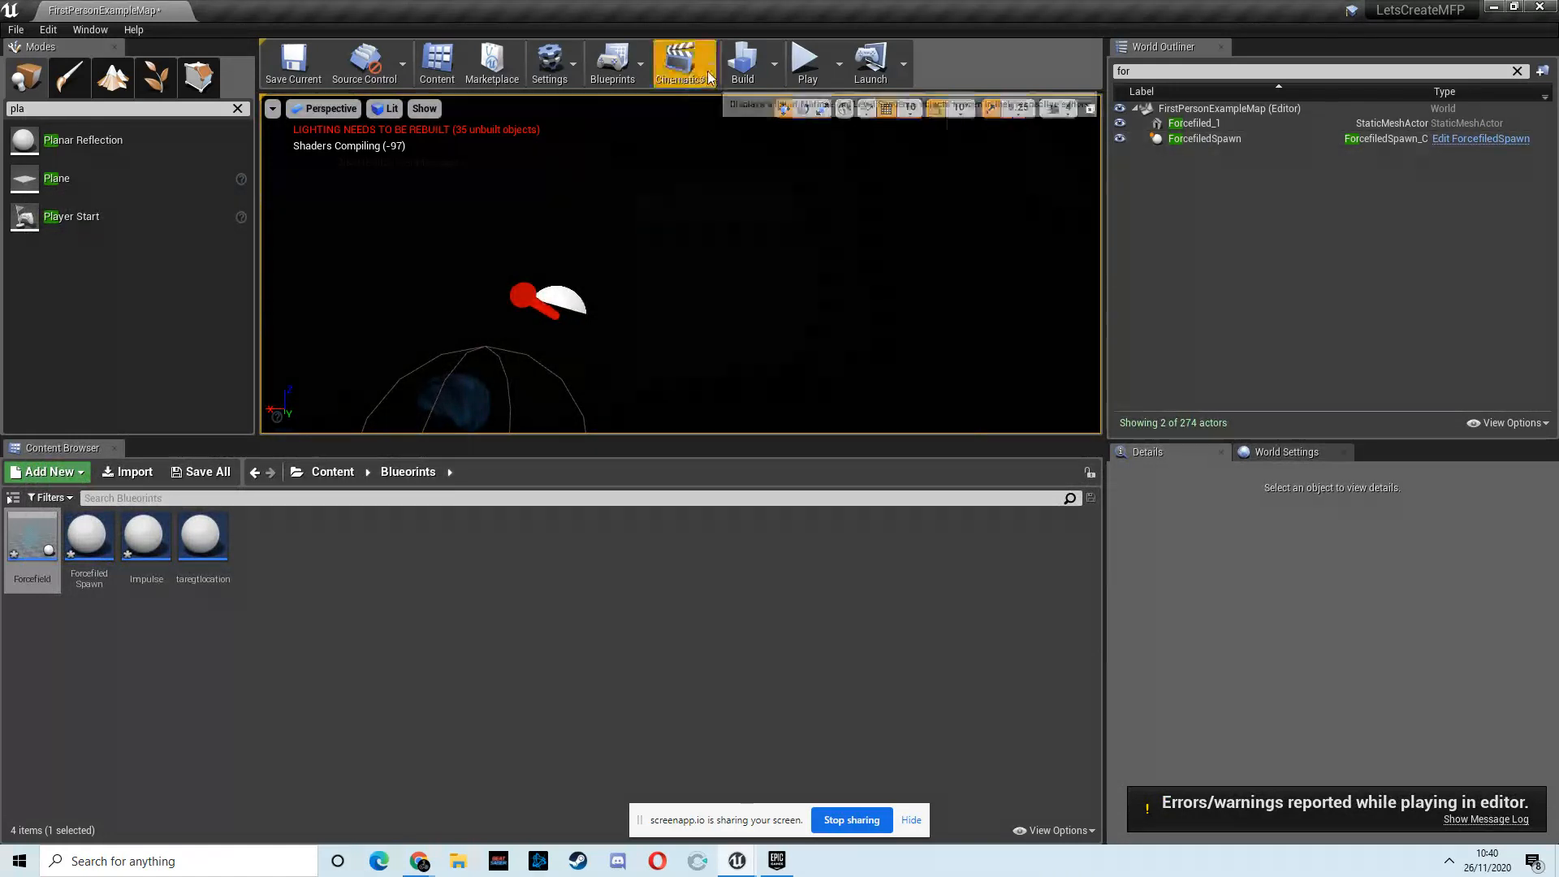
Step: Reopen the level blueprint and undo the Capsule Component edits until the Female reference's Mesh node is back in place
click(640, 67)
click(701, 205)
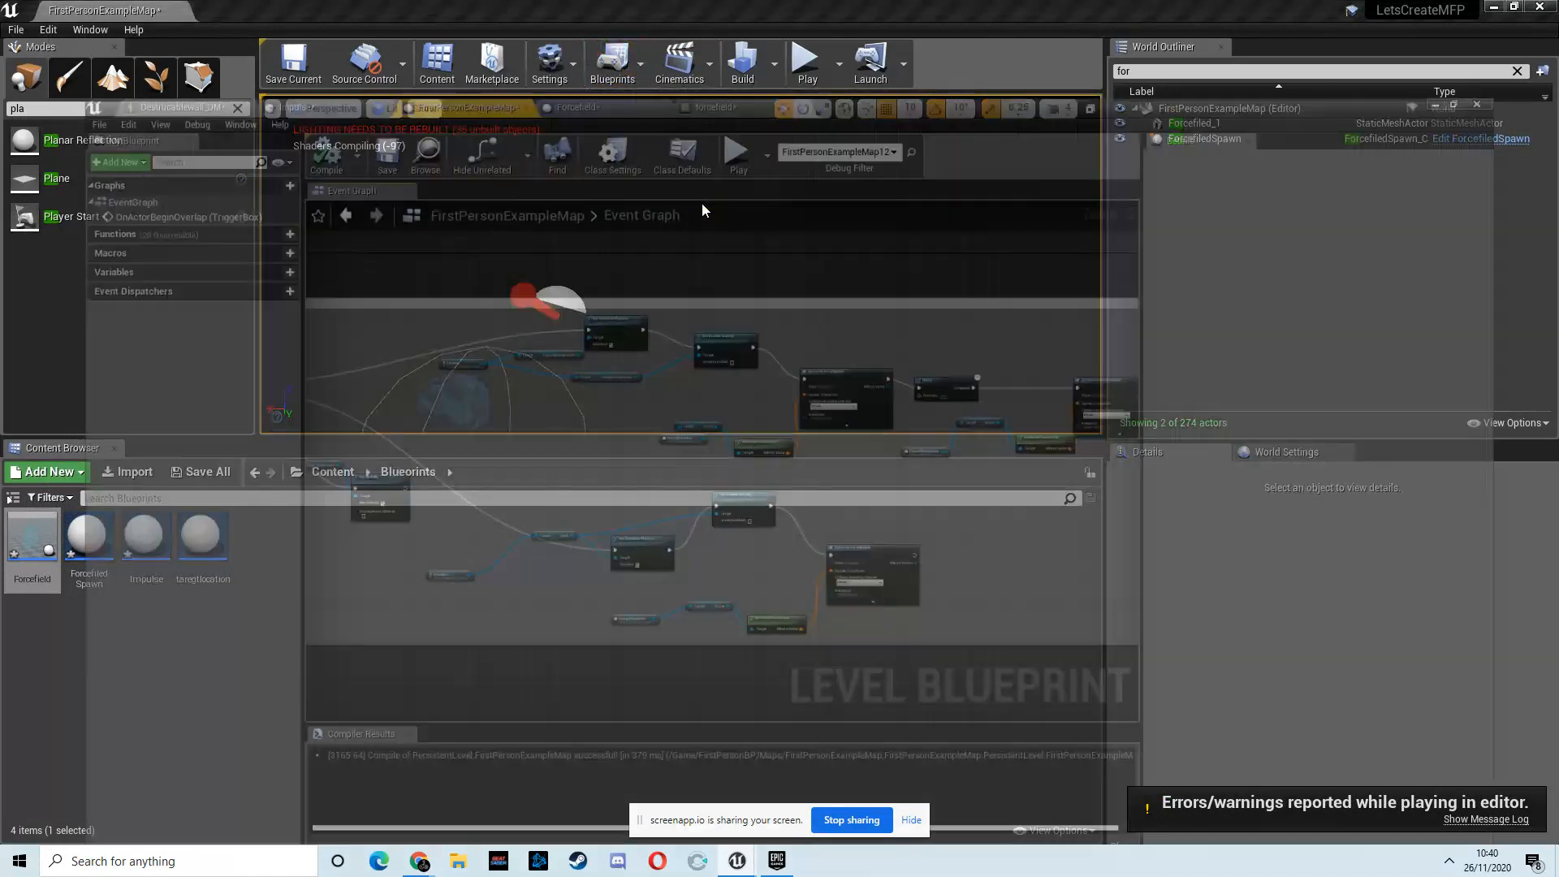
key(ctrl+z)
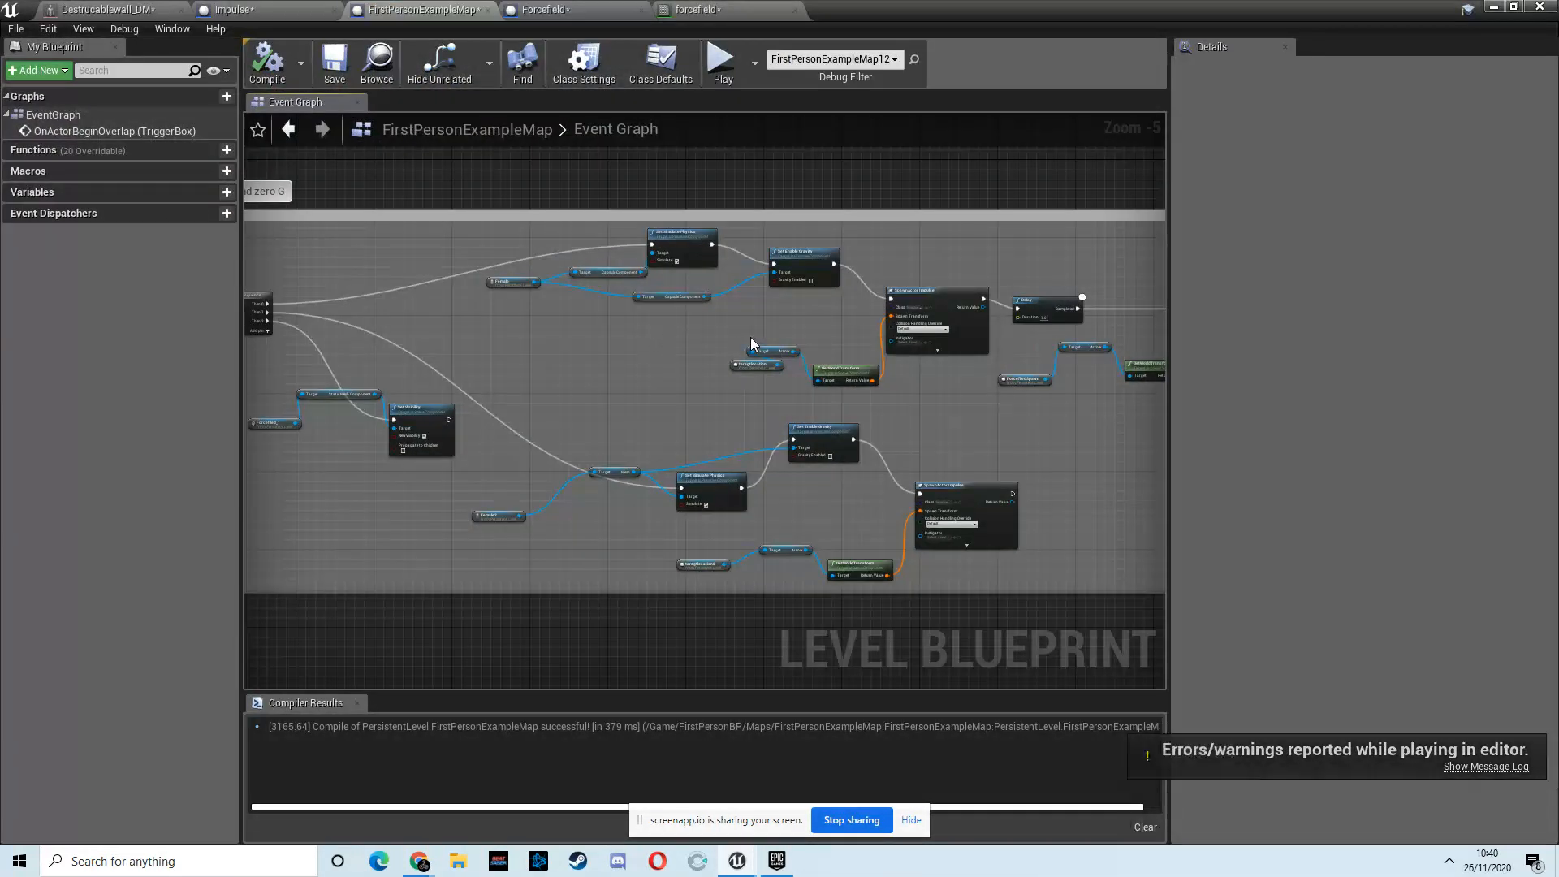
key(ctrl+z)
key(ctrl+z)
key(ctrl+z)
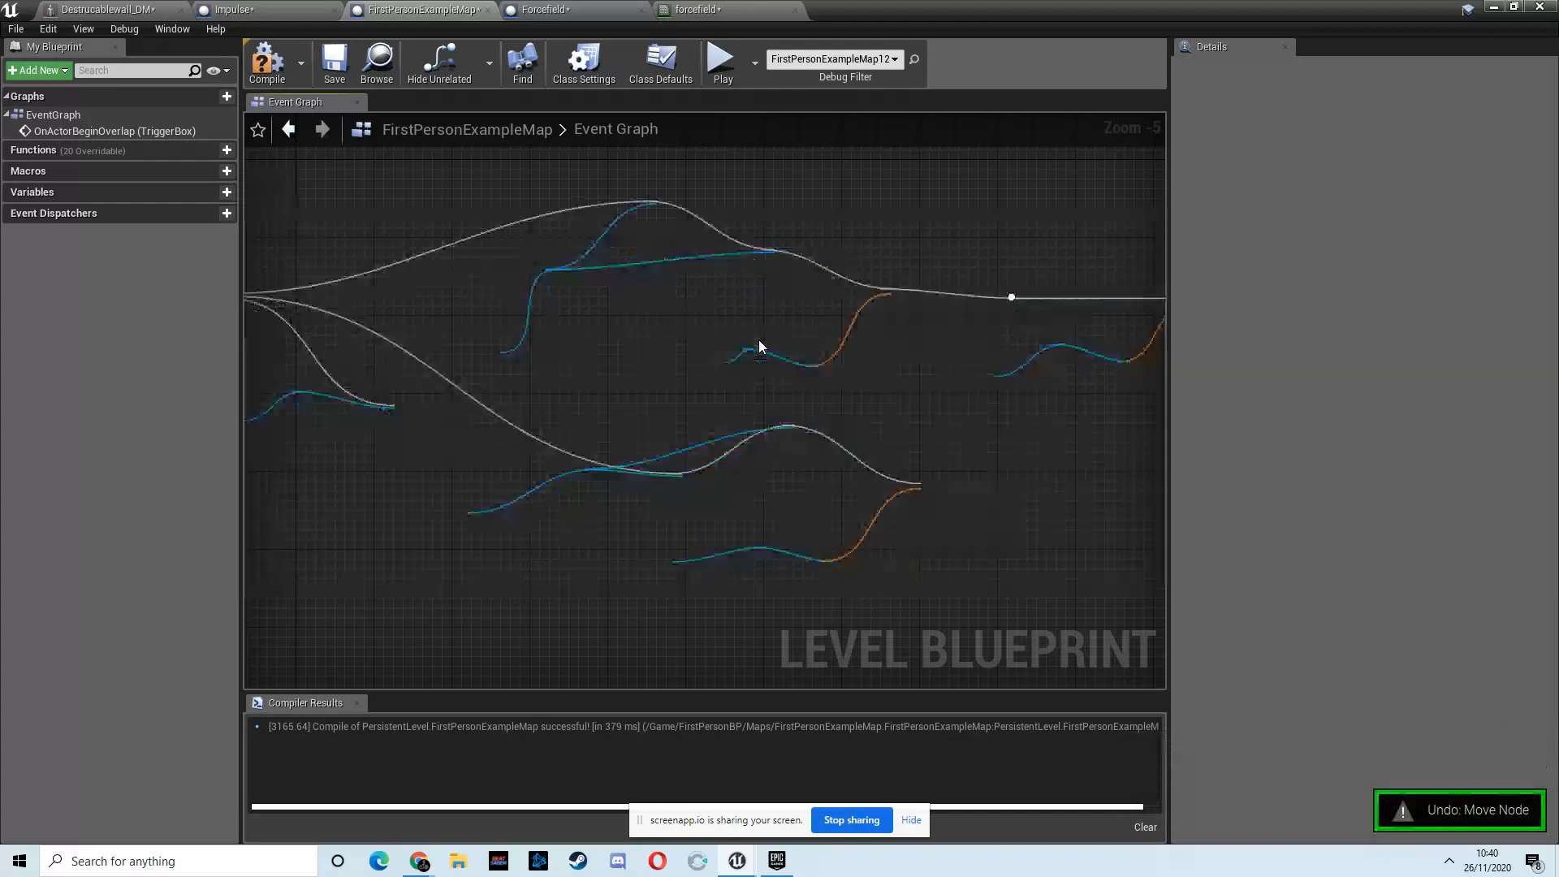
key(ctrl+z)
Step: Lower the upper Set Simulate Physics node beside its Set Enable Gravity node and return to the level
right_drag(611, 352, 508, 372)
drag(575, 233, 580, 267)
right_drag(653, 295, 583, 273)
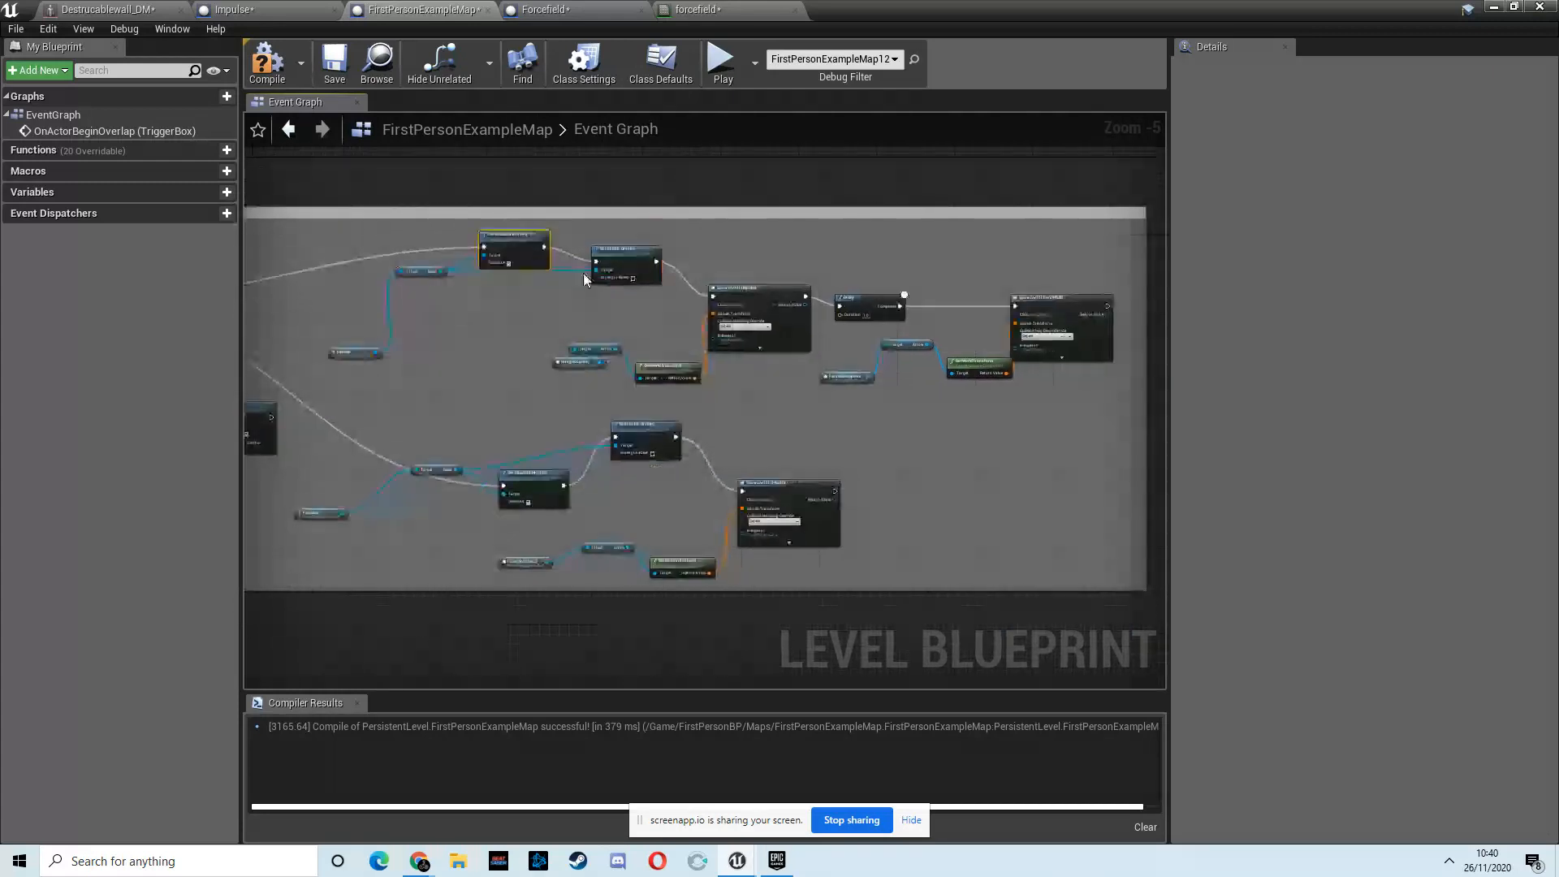
click(1493, 8)
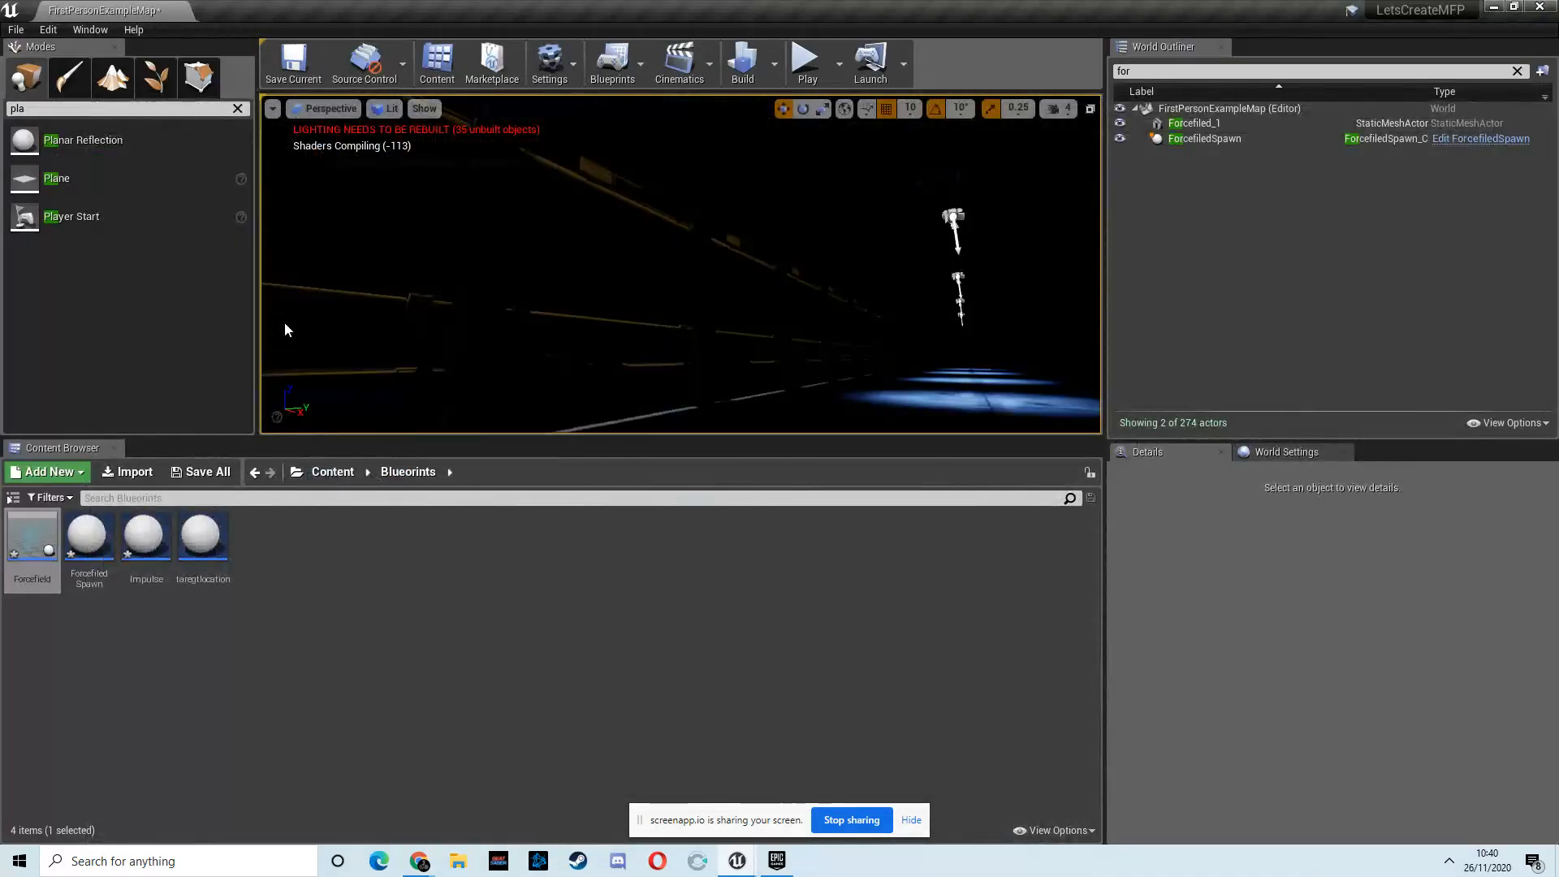
Step: Clear the outliner filter and delete SpotLight2 through SpotLight10
right_drag(367, 320, 1173, 357)
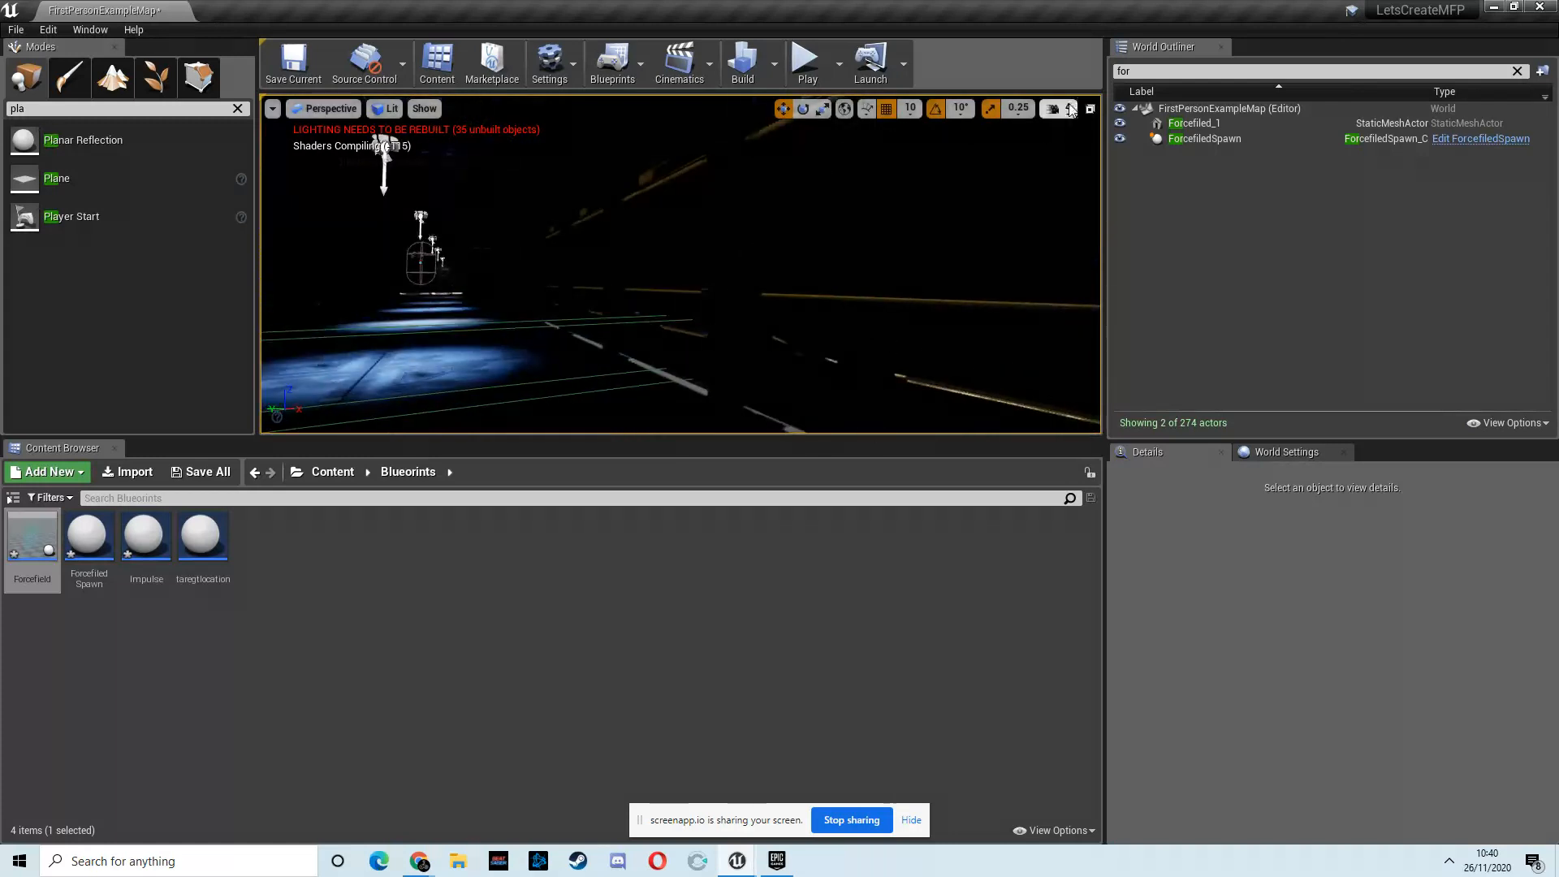
key(BackSpace)
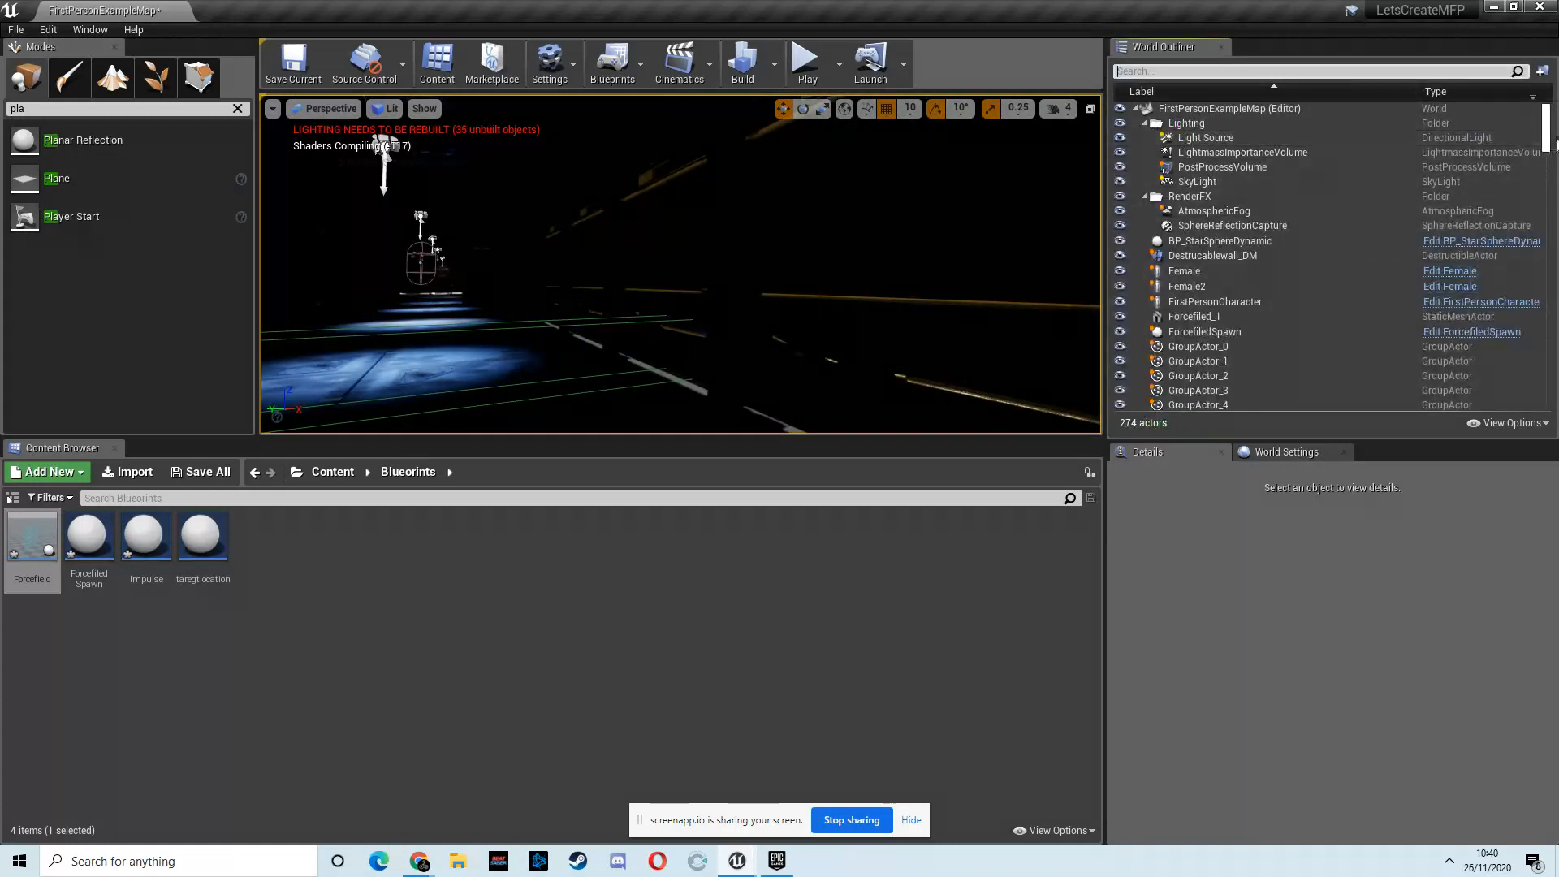
drag(1552, 123, 1552, 387)
click(1218, 239)
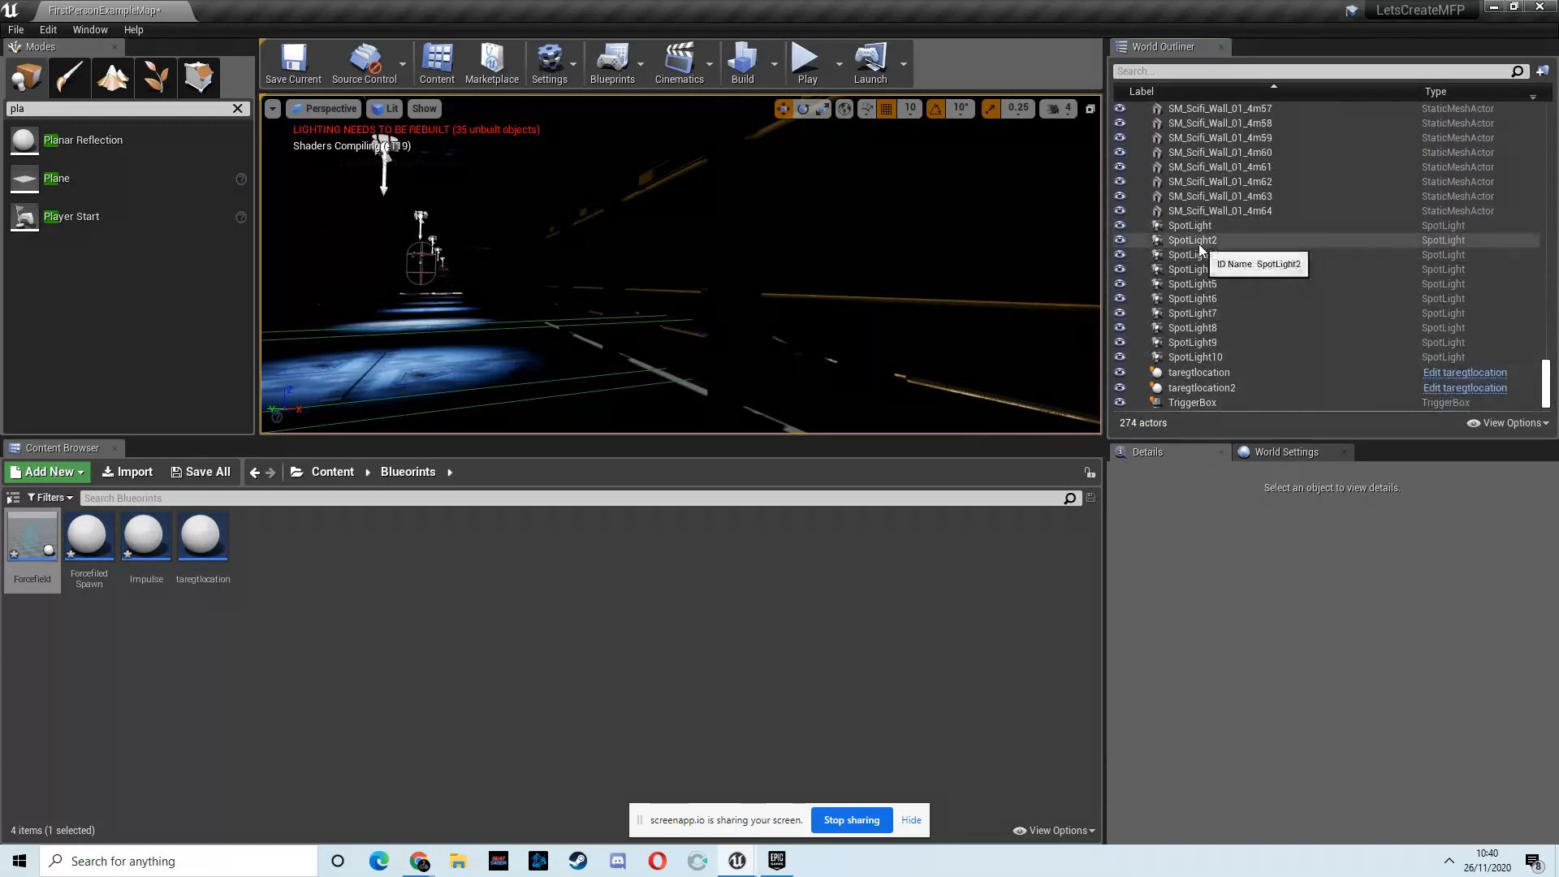
shift+click(1203, 357)
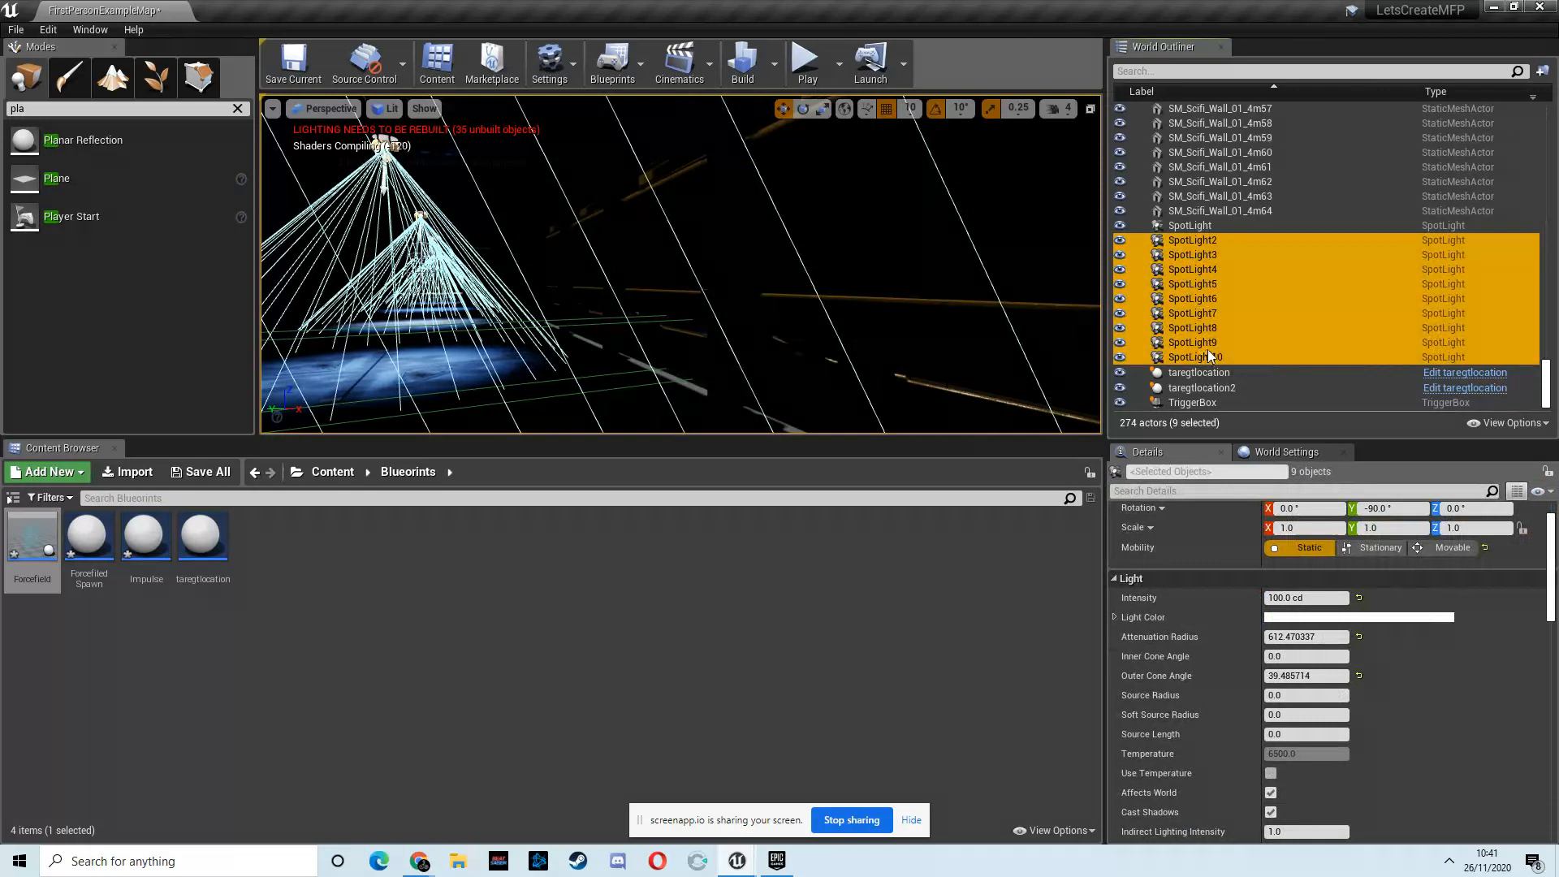
key(Delete)
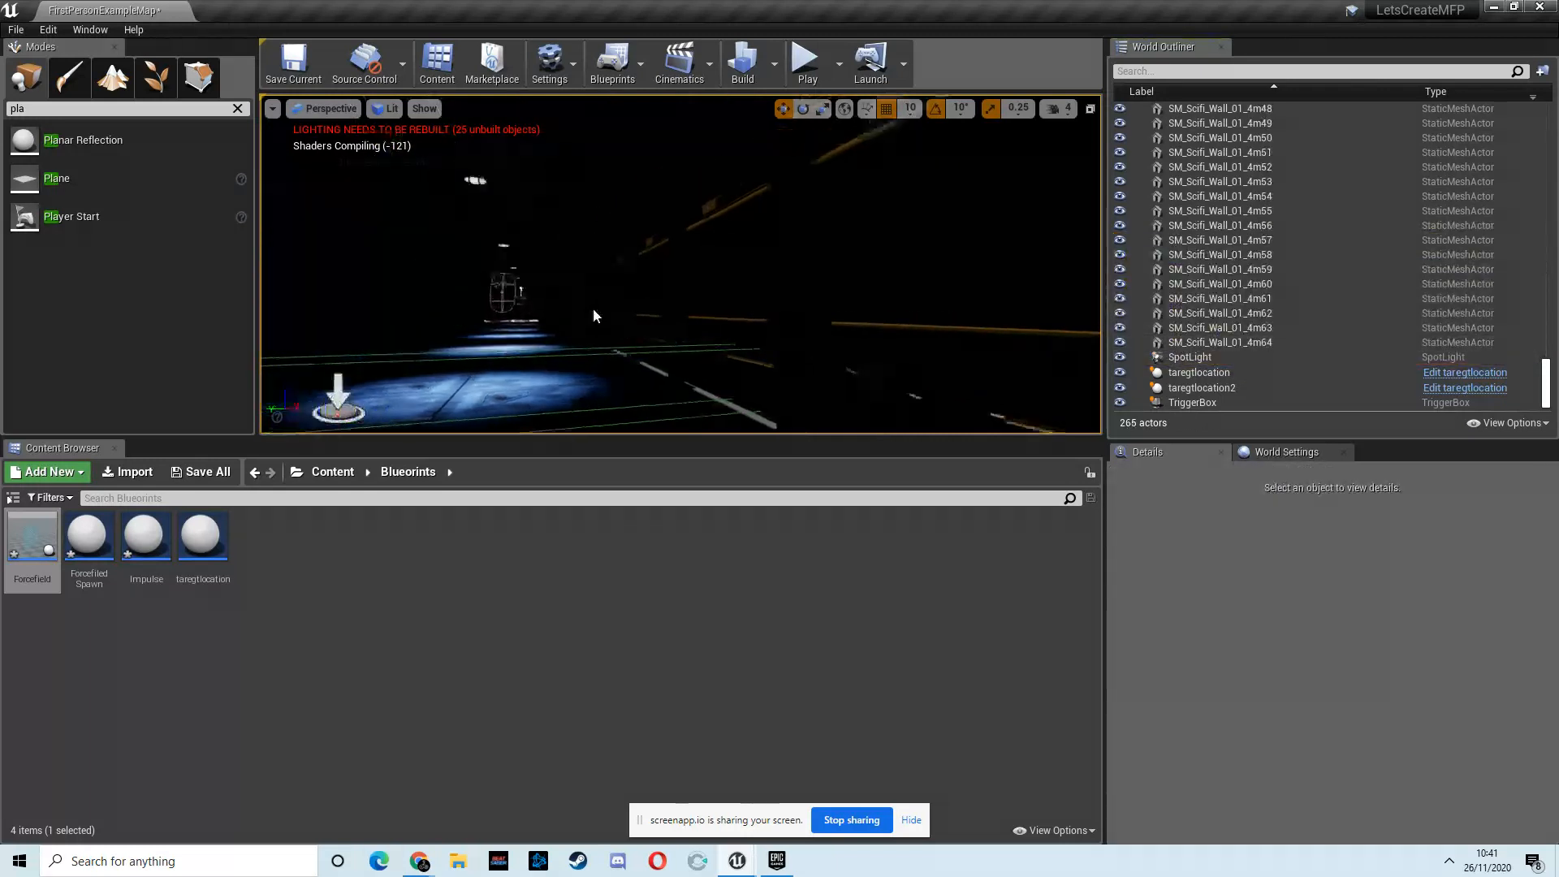
Step: Move along the corridor to the remaining SpotLight and select it
right_drag(553, 291, 753, 365)
key(w)
key(a)
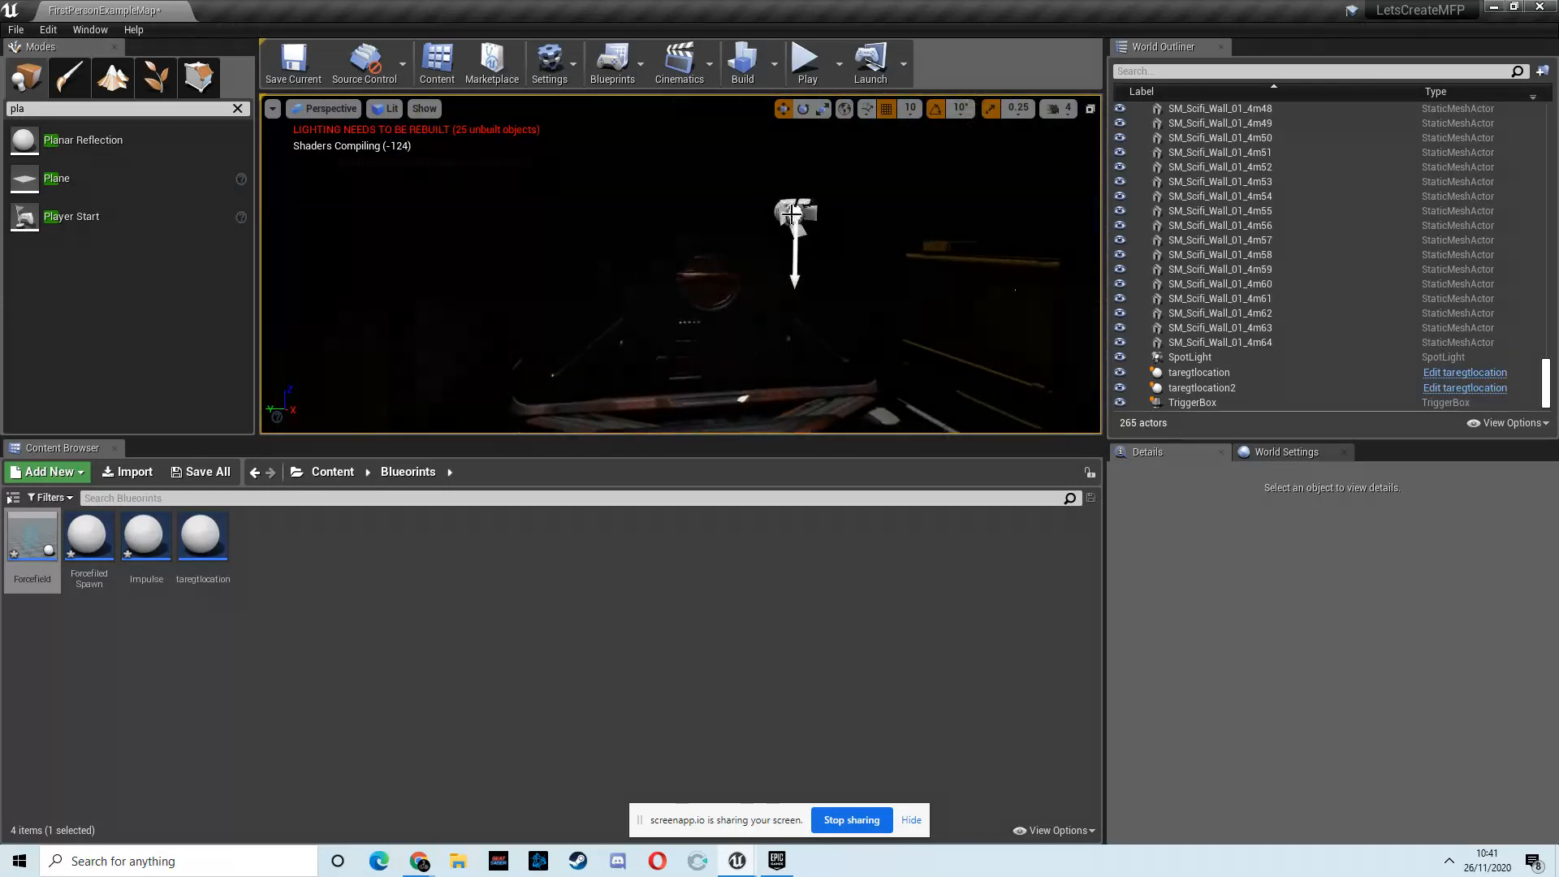
click(798, 214)
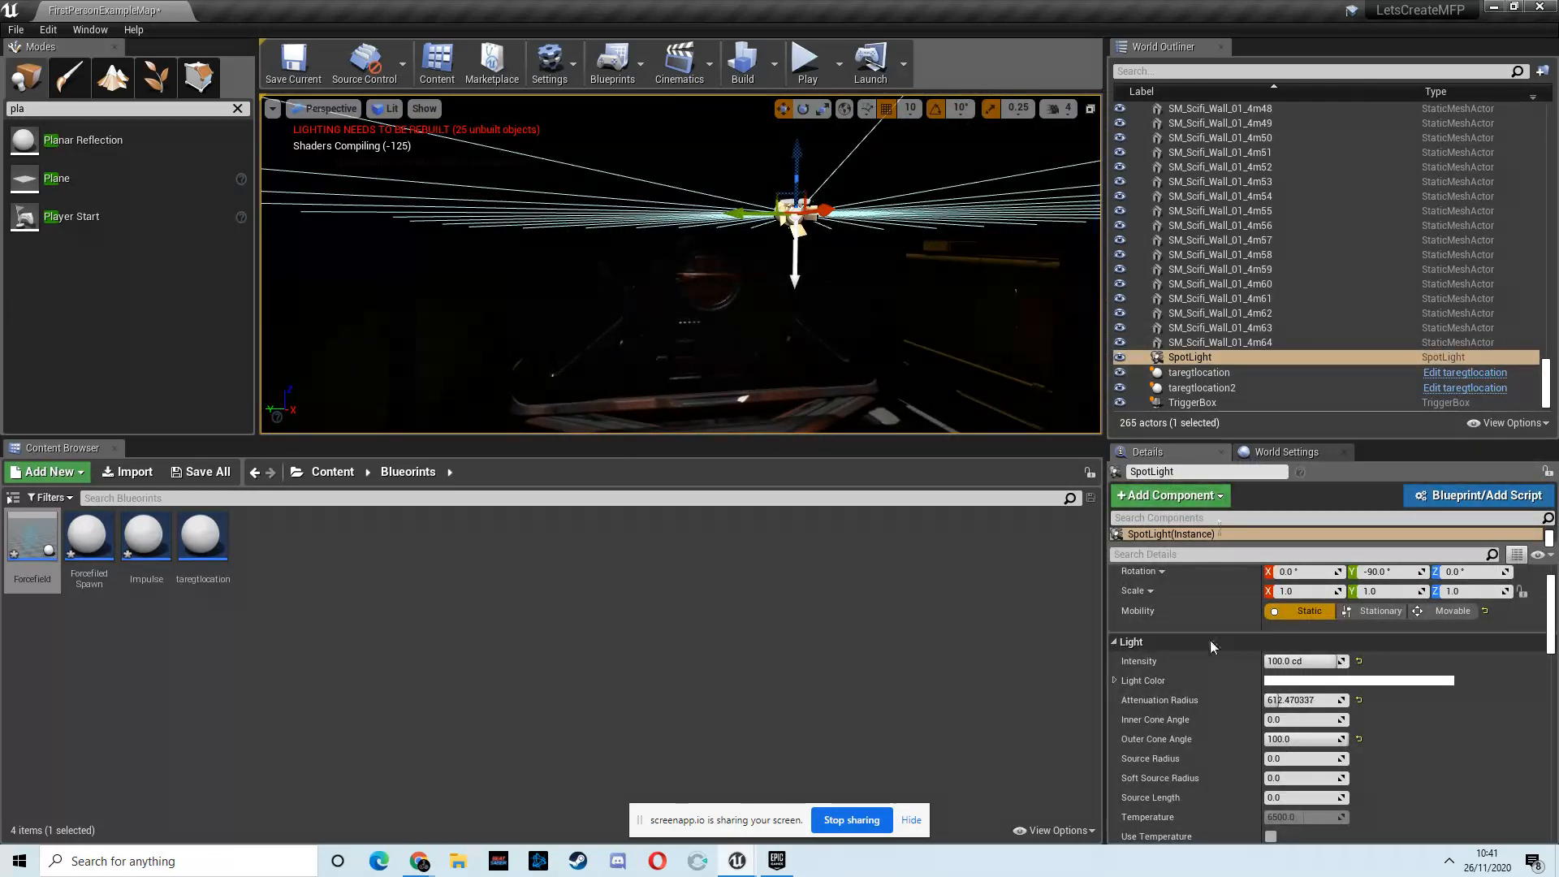
Step: Try a smaller attenuation radius on the SpotLight and undo it
right_drag(775, 320, 710, 327)
drag(1284, 703, 1269, 704)
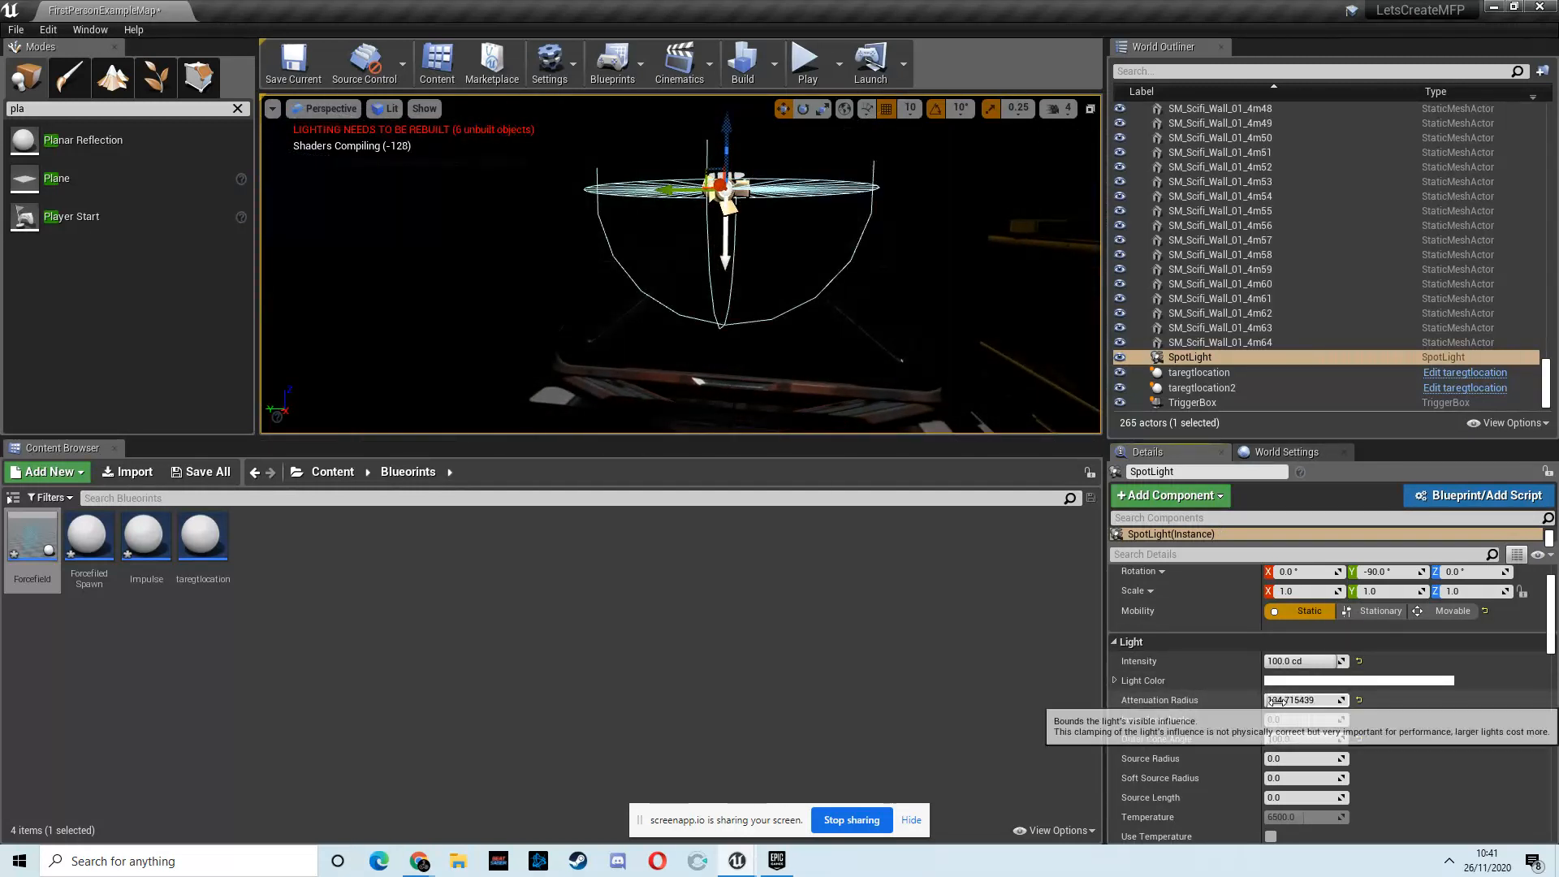
key(ctrl+z)
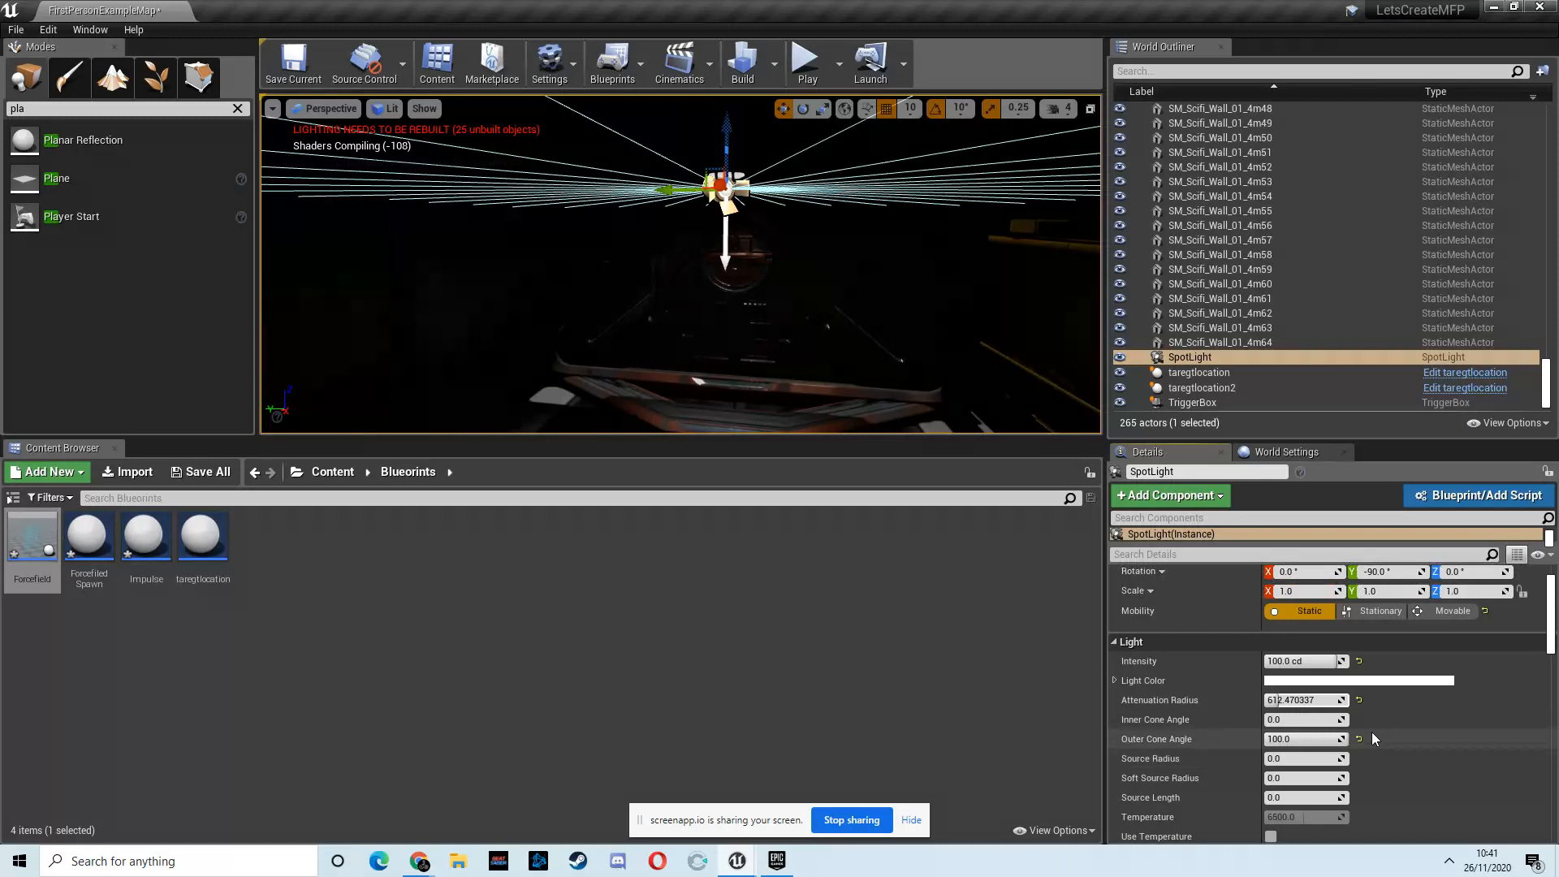
Step: Try an outer cone angle of 80 on the SpotLight, then restore it to 100
click(1279, 739)
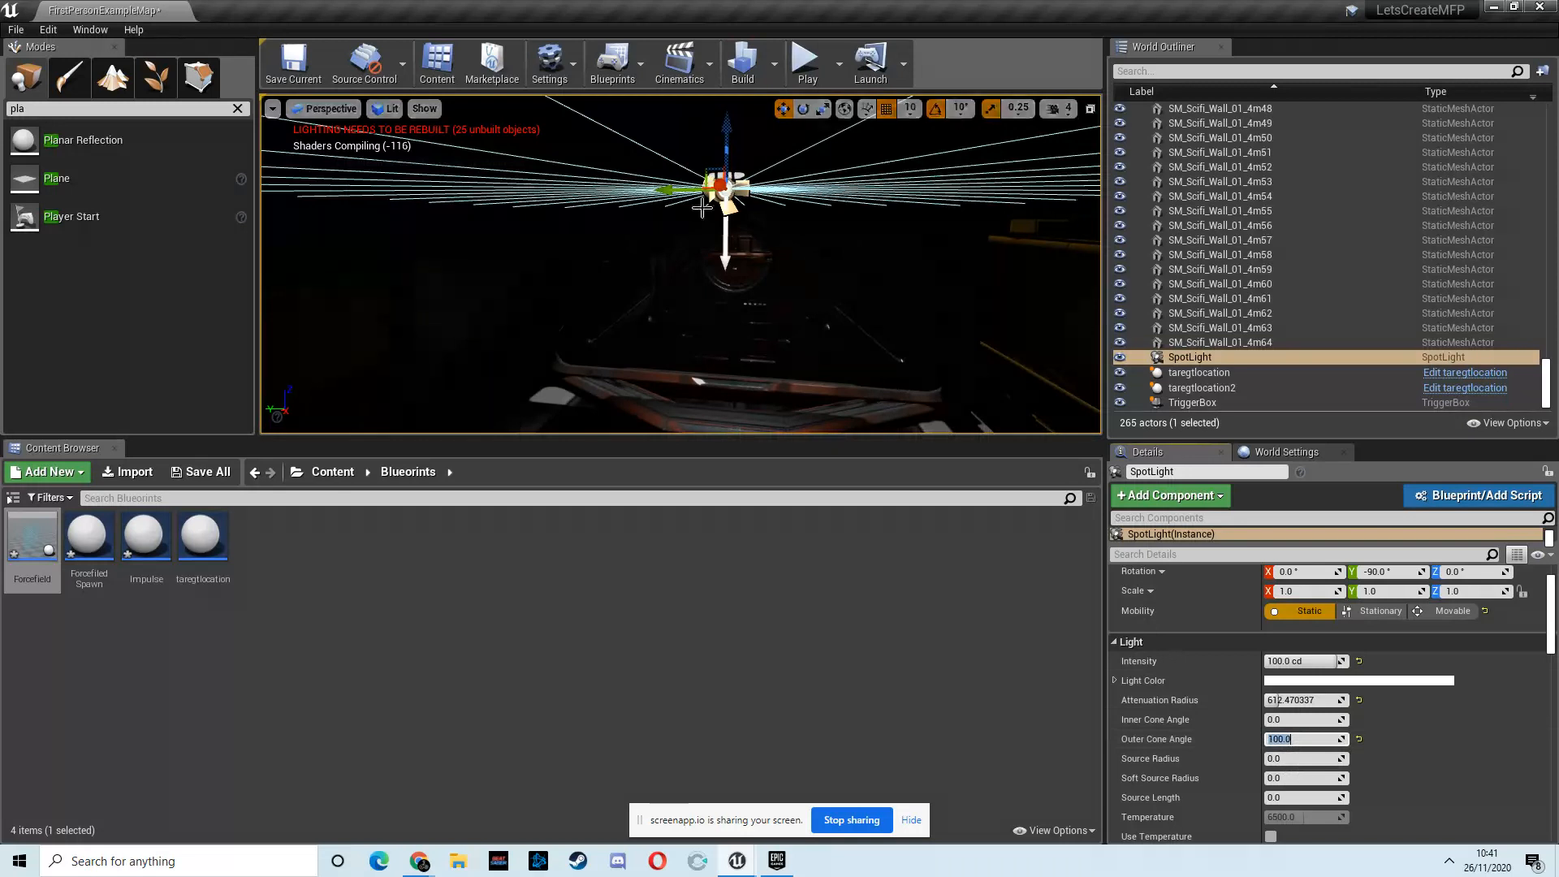
right_drag(897, 236, 807, 250)
key(s)
drag(1281, 739, 1288, 743)
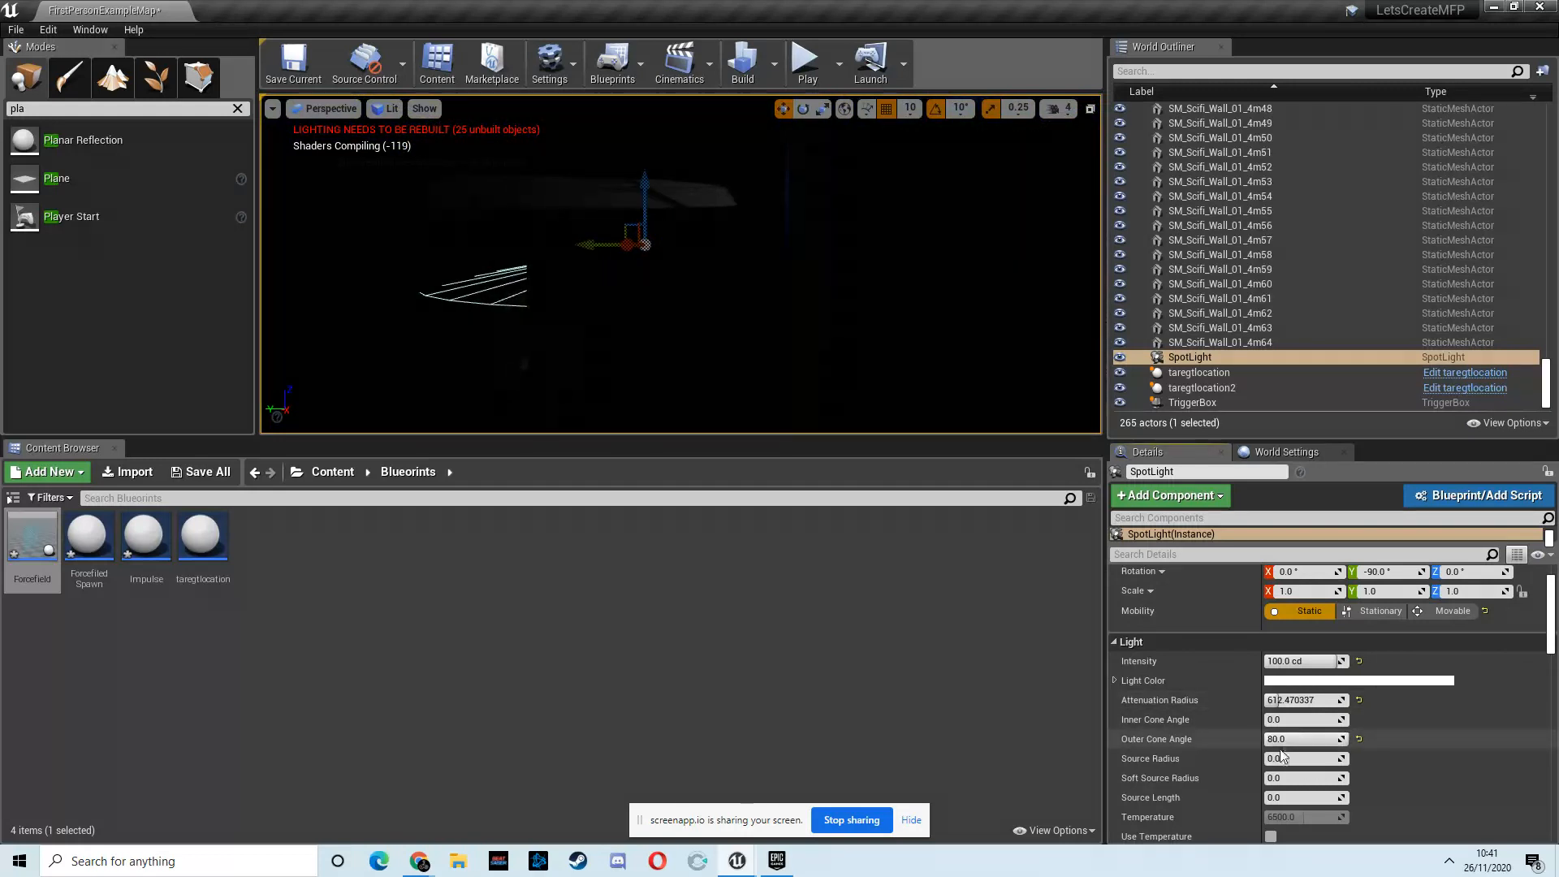
click(1282, 740)
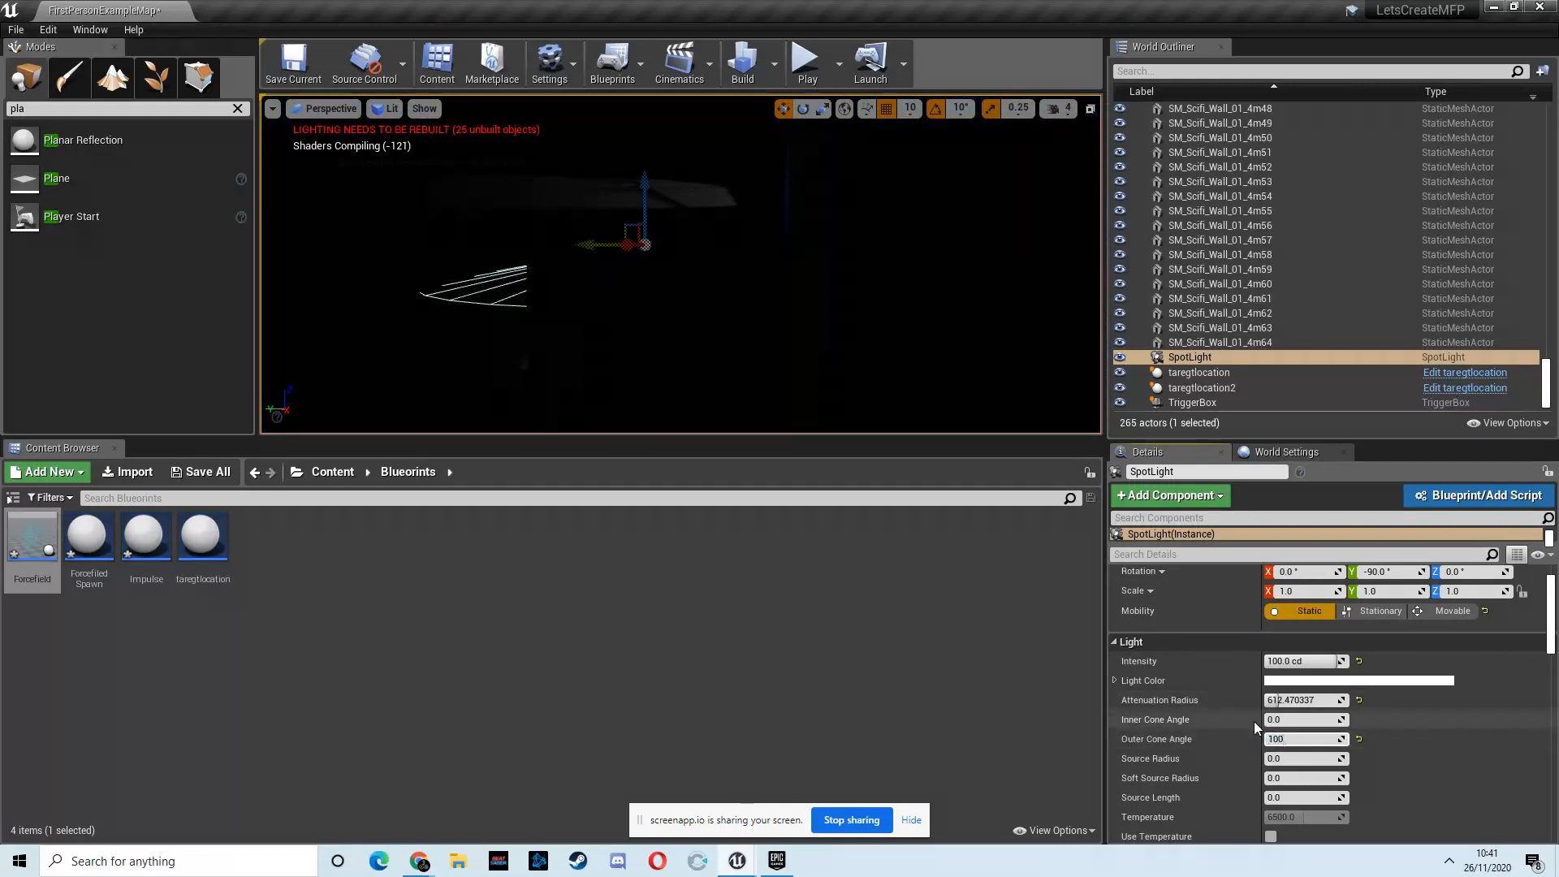
right_drag(688, 300, 725, 307)
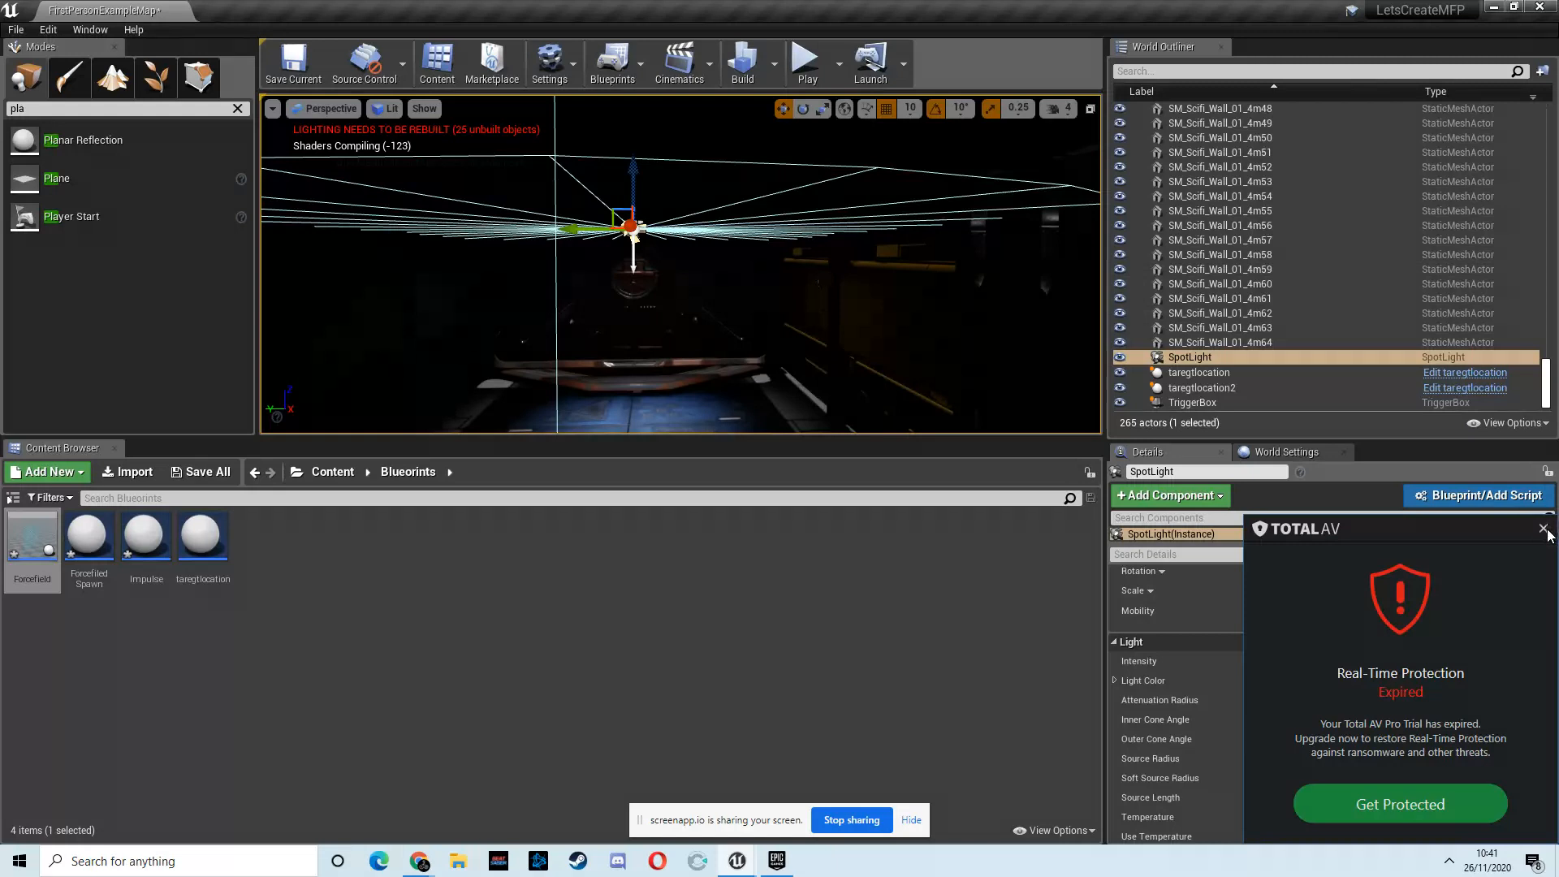
Step: Dismiss the antivirus pop-up and set the SpotLight's attenuation radius to about 540.6 and inner cone angle to about 32.6
click(1546, 532)
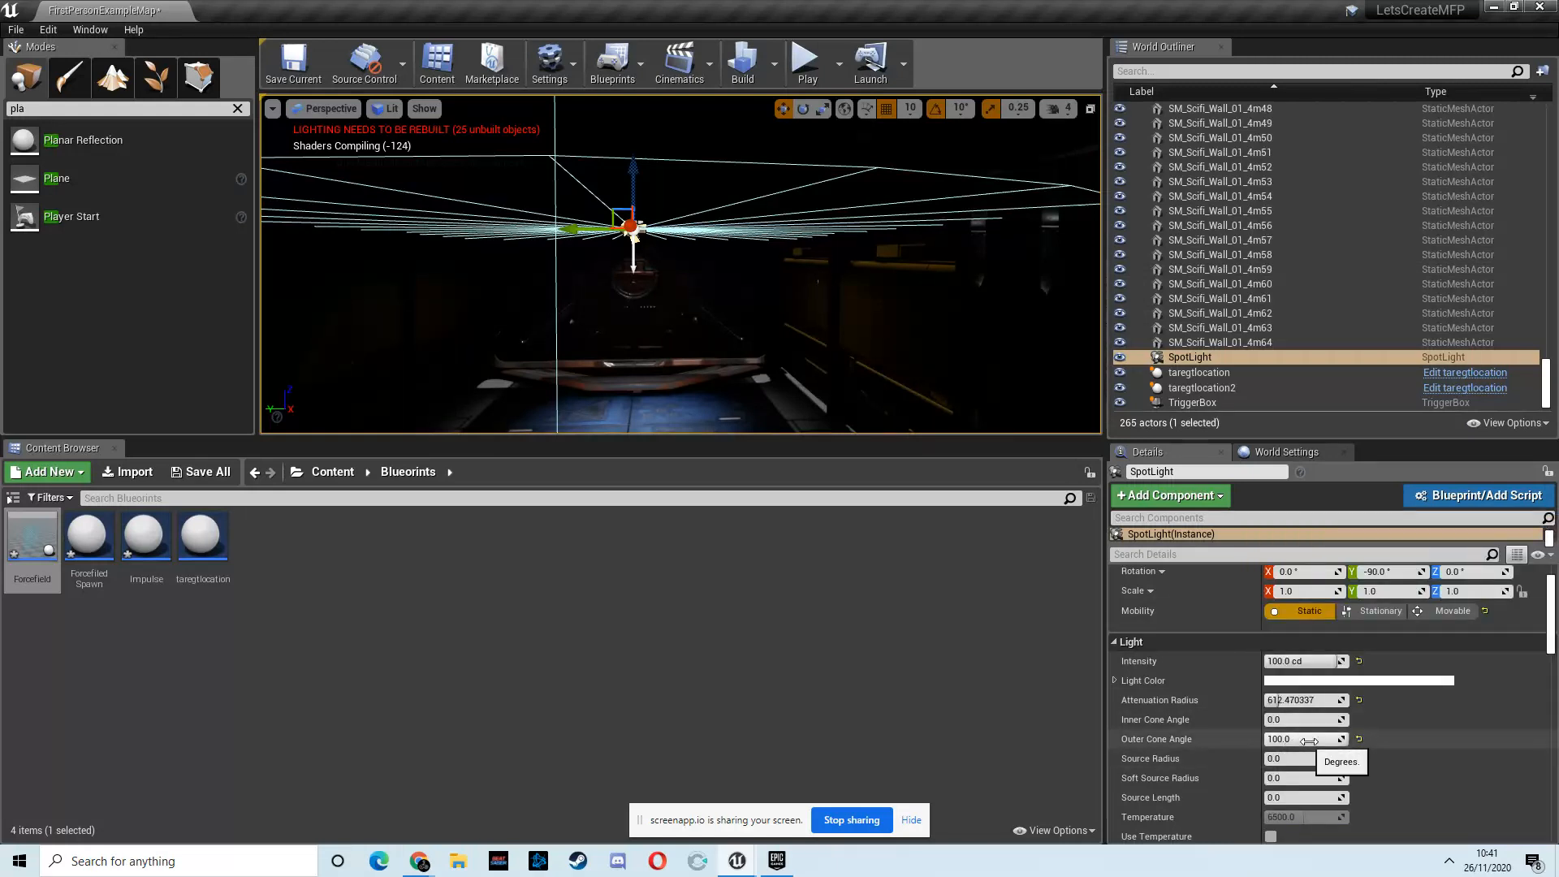
drag(1288, 703, 1279, 705)
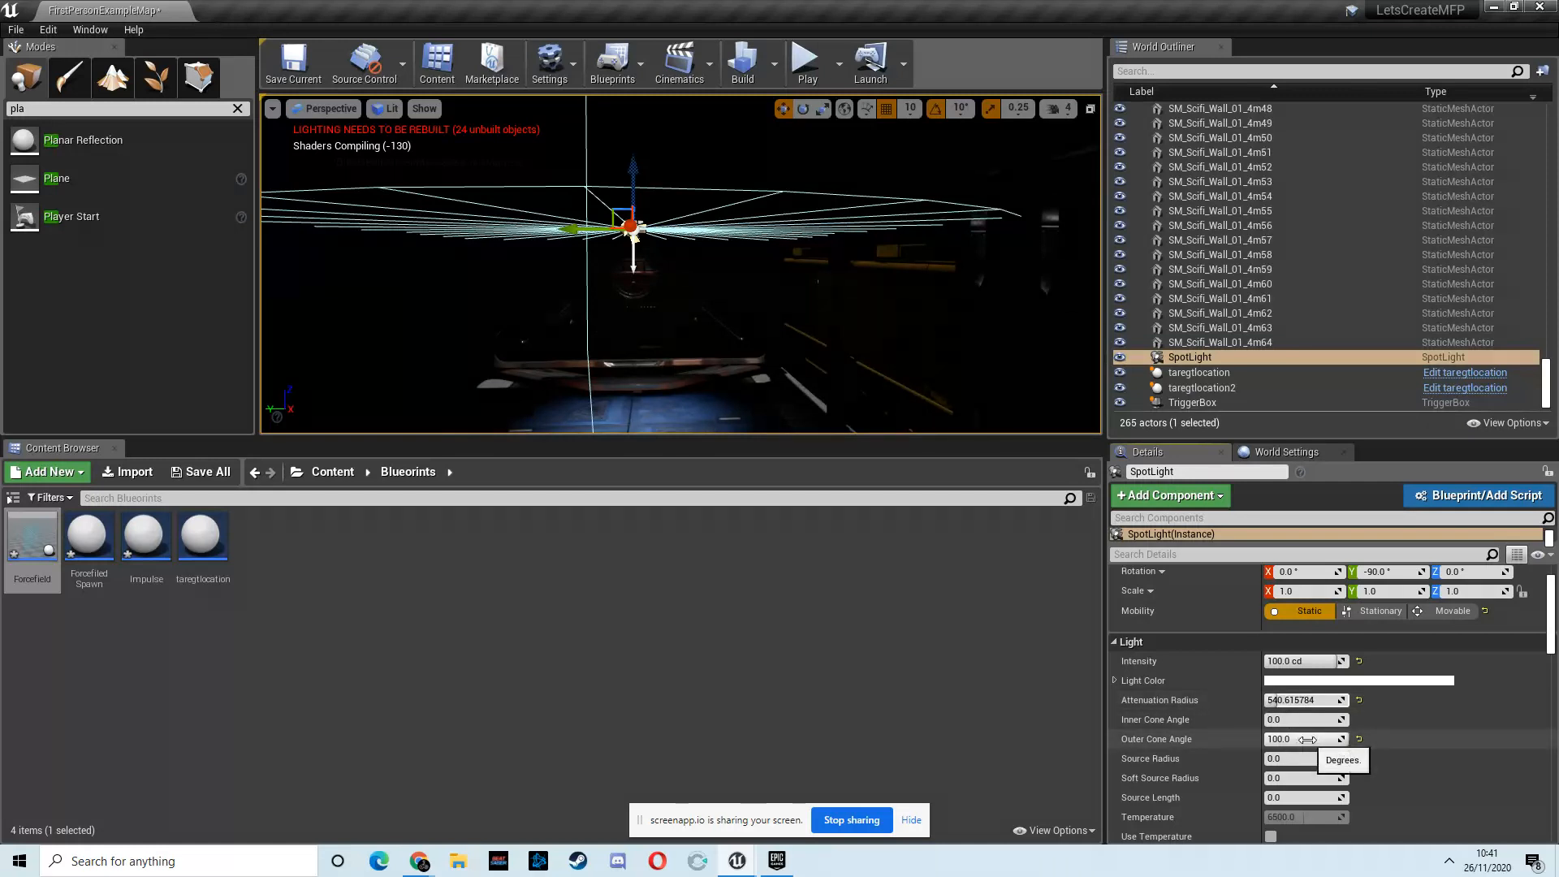
drag(1289, 721, 1299, 730)
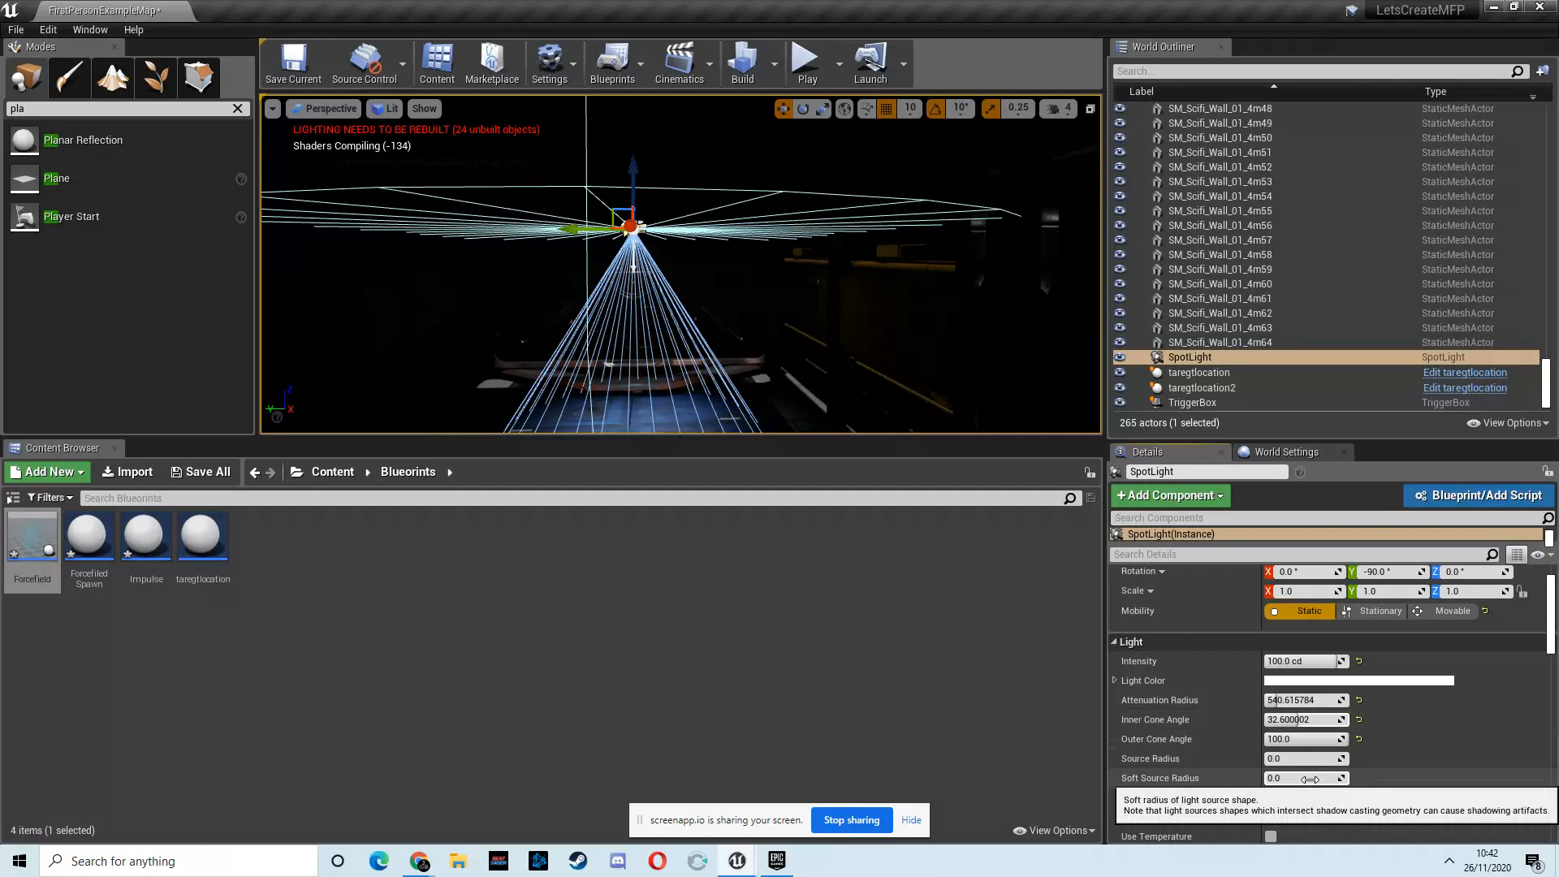
Step: Set the SpotLight's indirect lighting intensity to 7 and build only the lighting
scroll(1294, 772, down, 2)
scroll(1290, 740, down, 2)
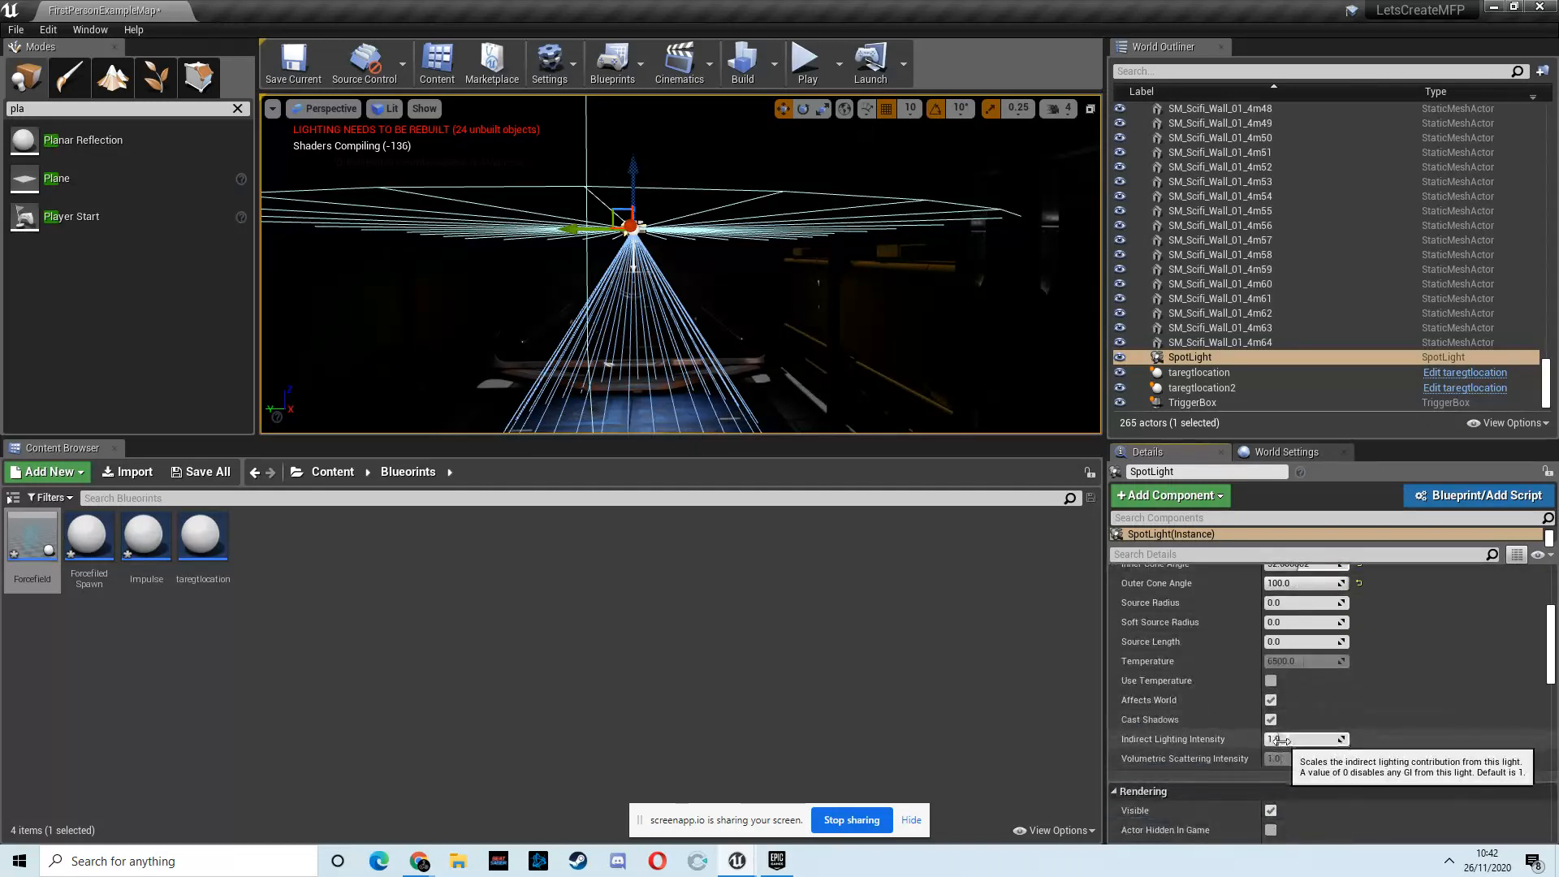
mouse_move(835, 382)
right_down()
mouse_move(844, 328)
mouse_move(835, 377)
right_up()
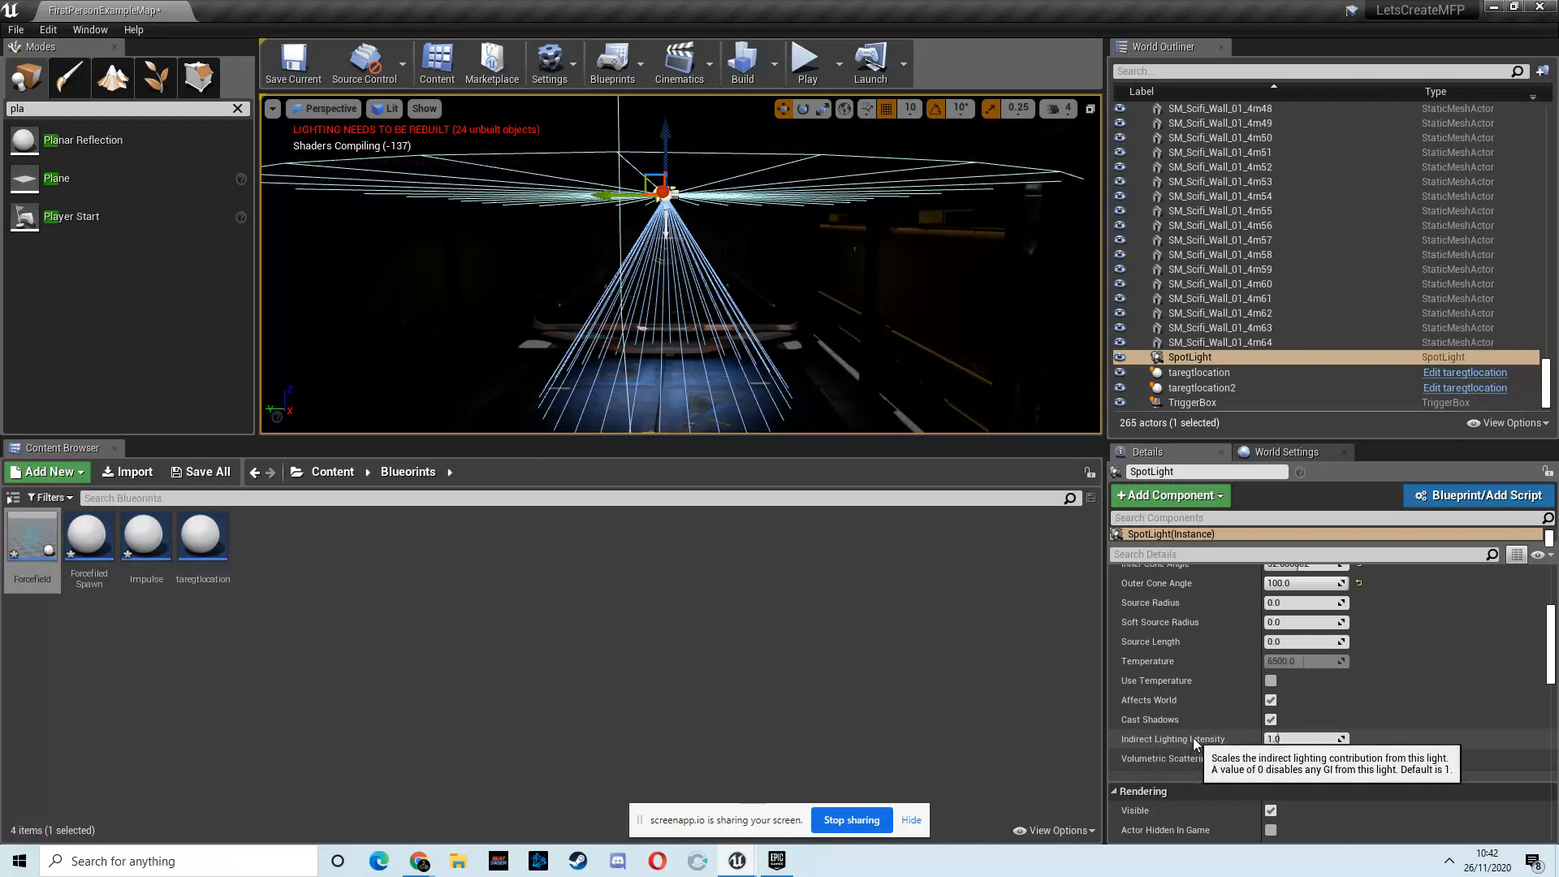
click(1280, 740)
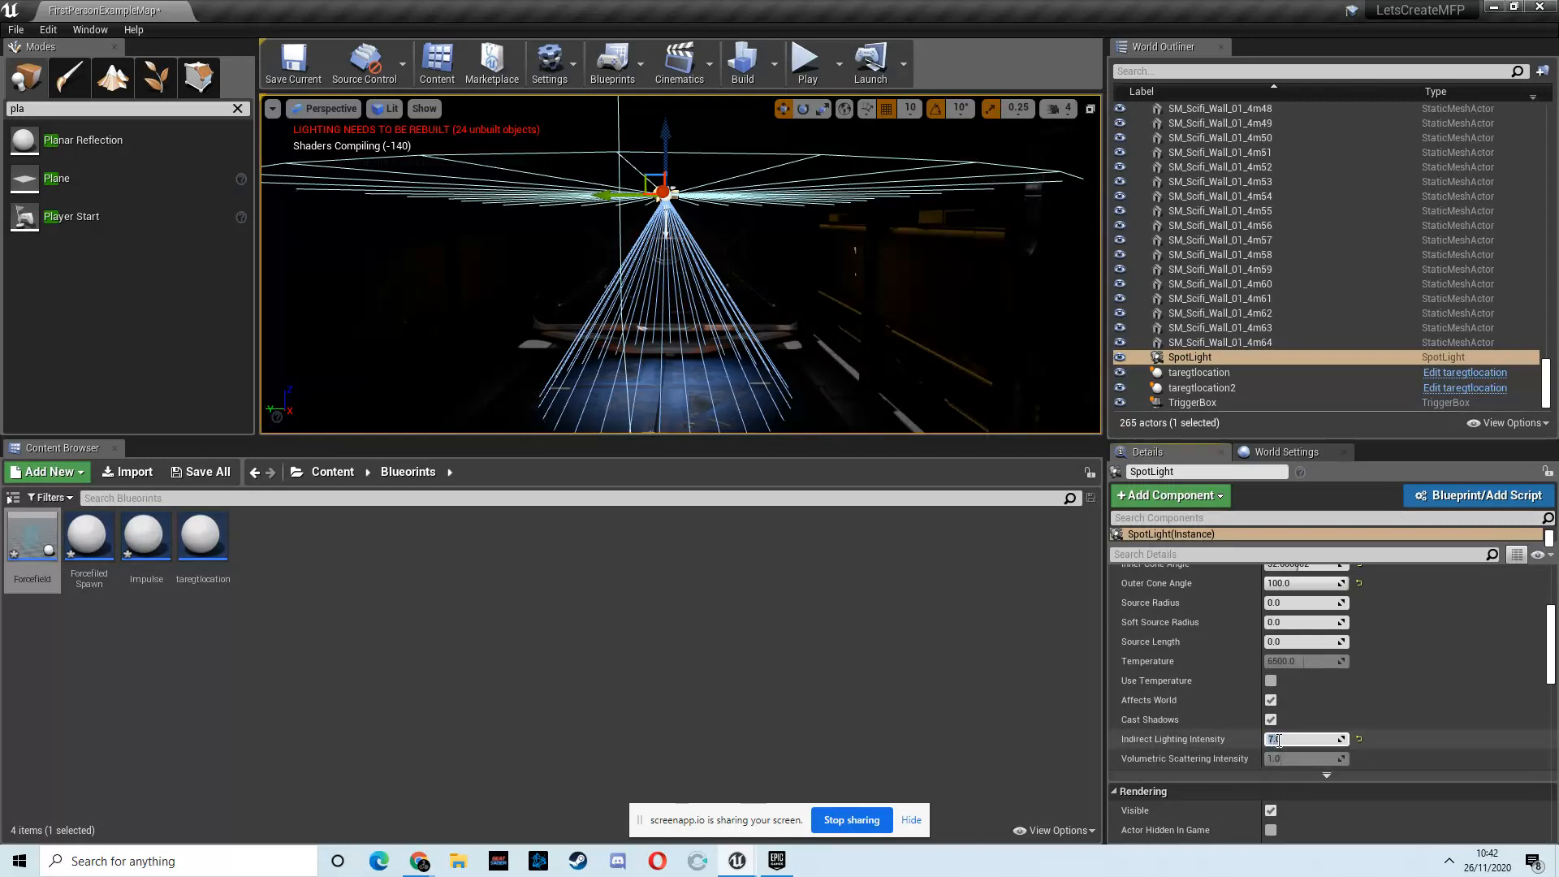
click(776, 70)
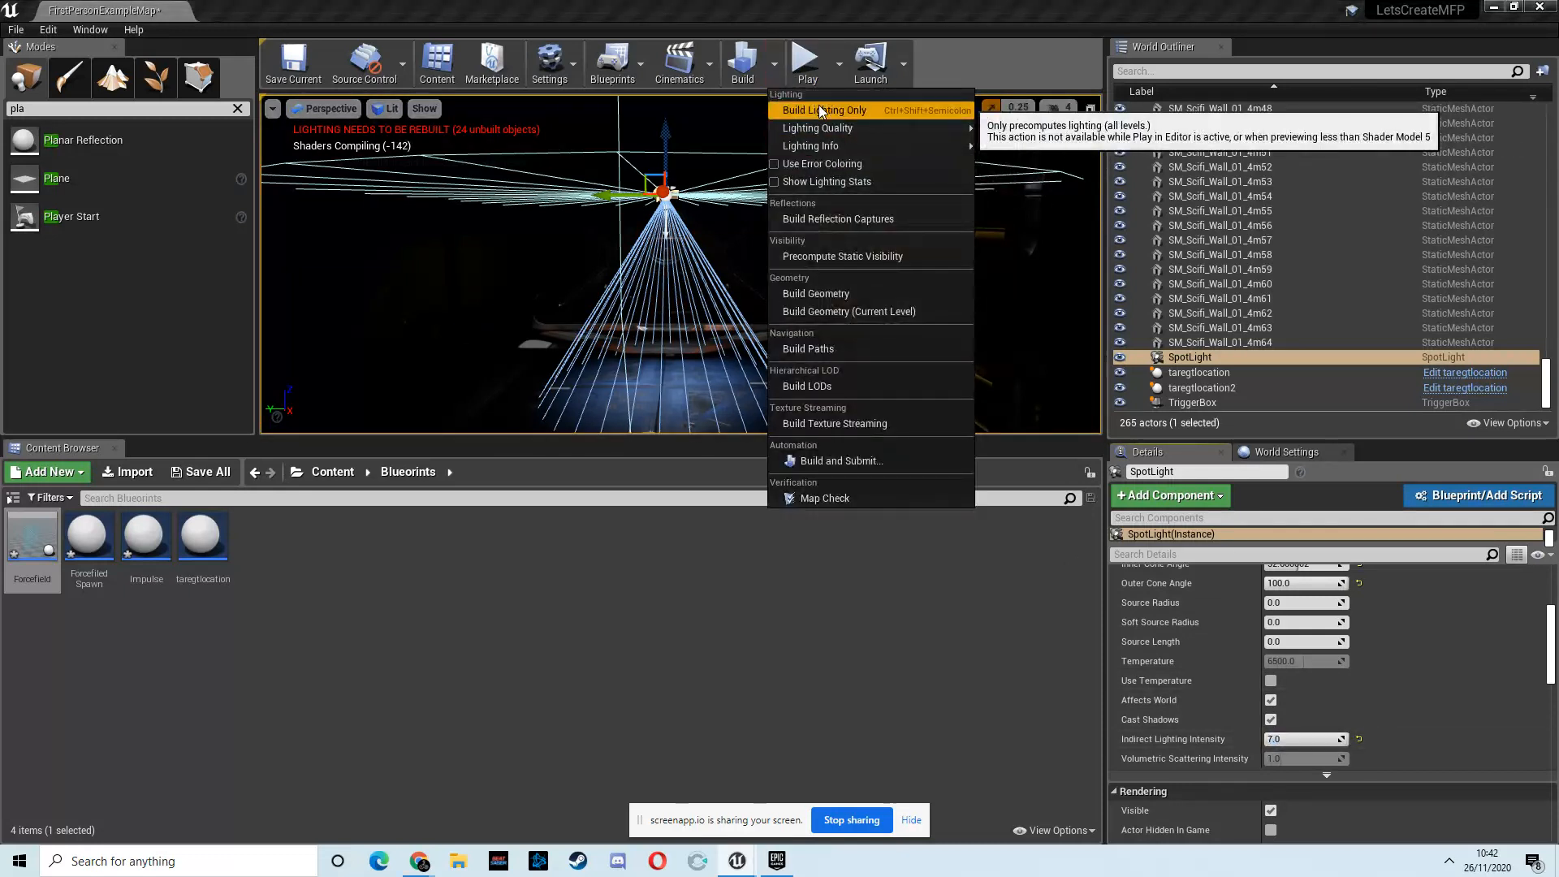
click(864, 109)
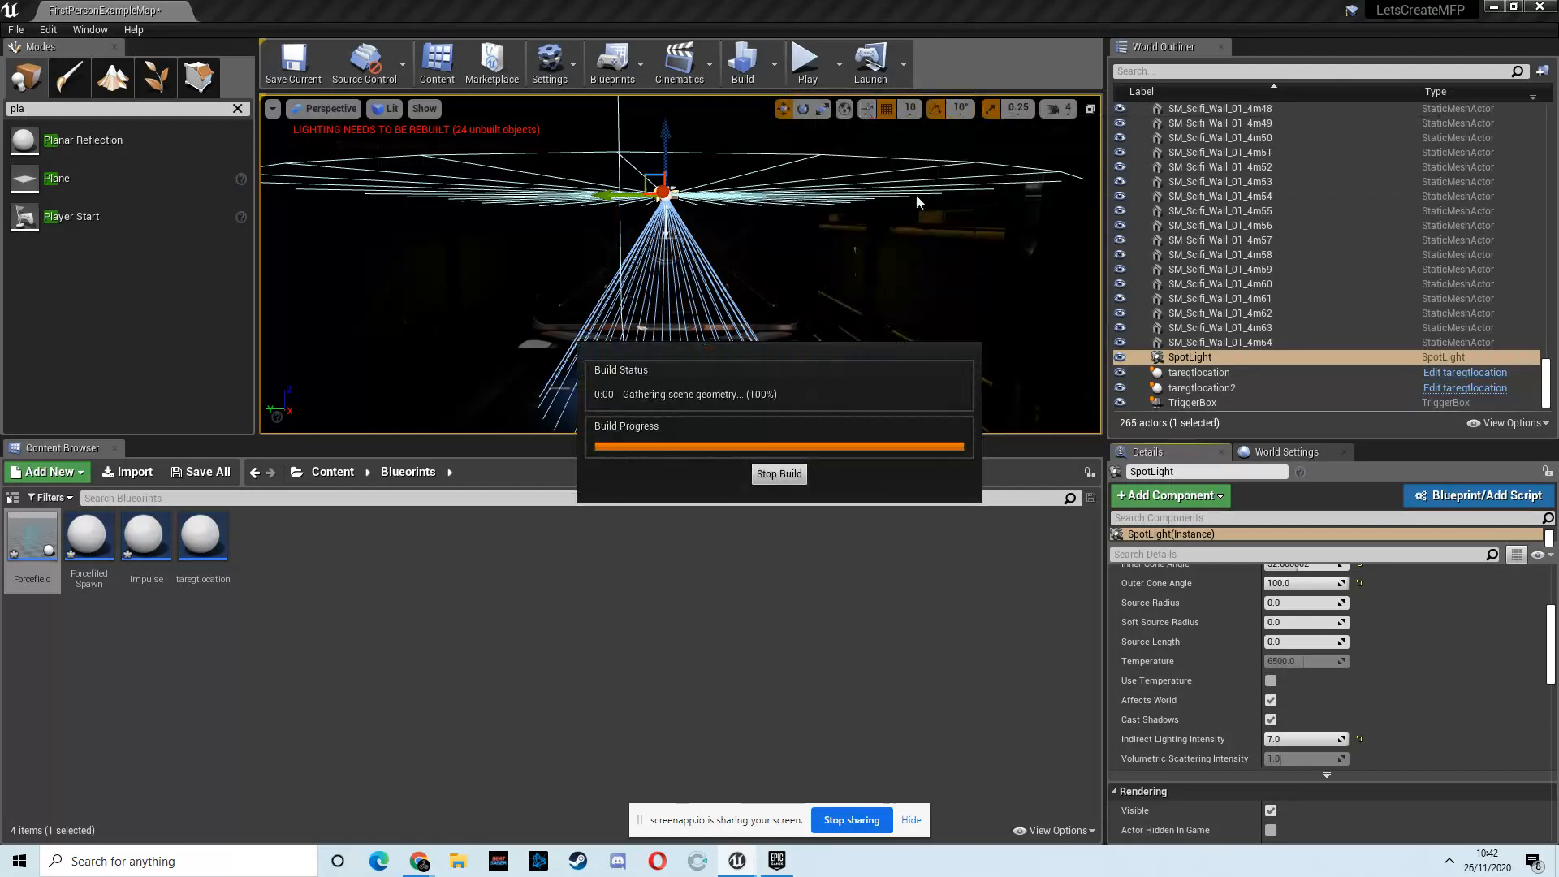
mouse_move(420, 864)
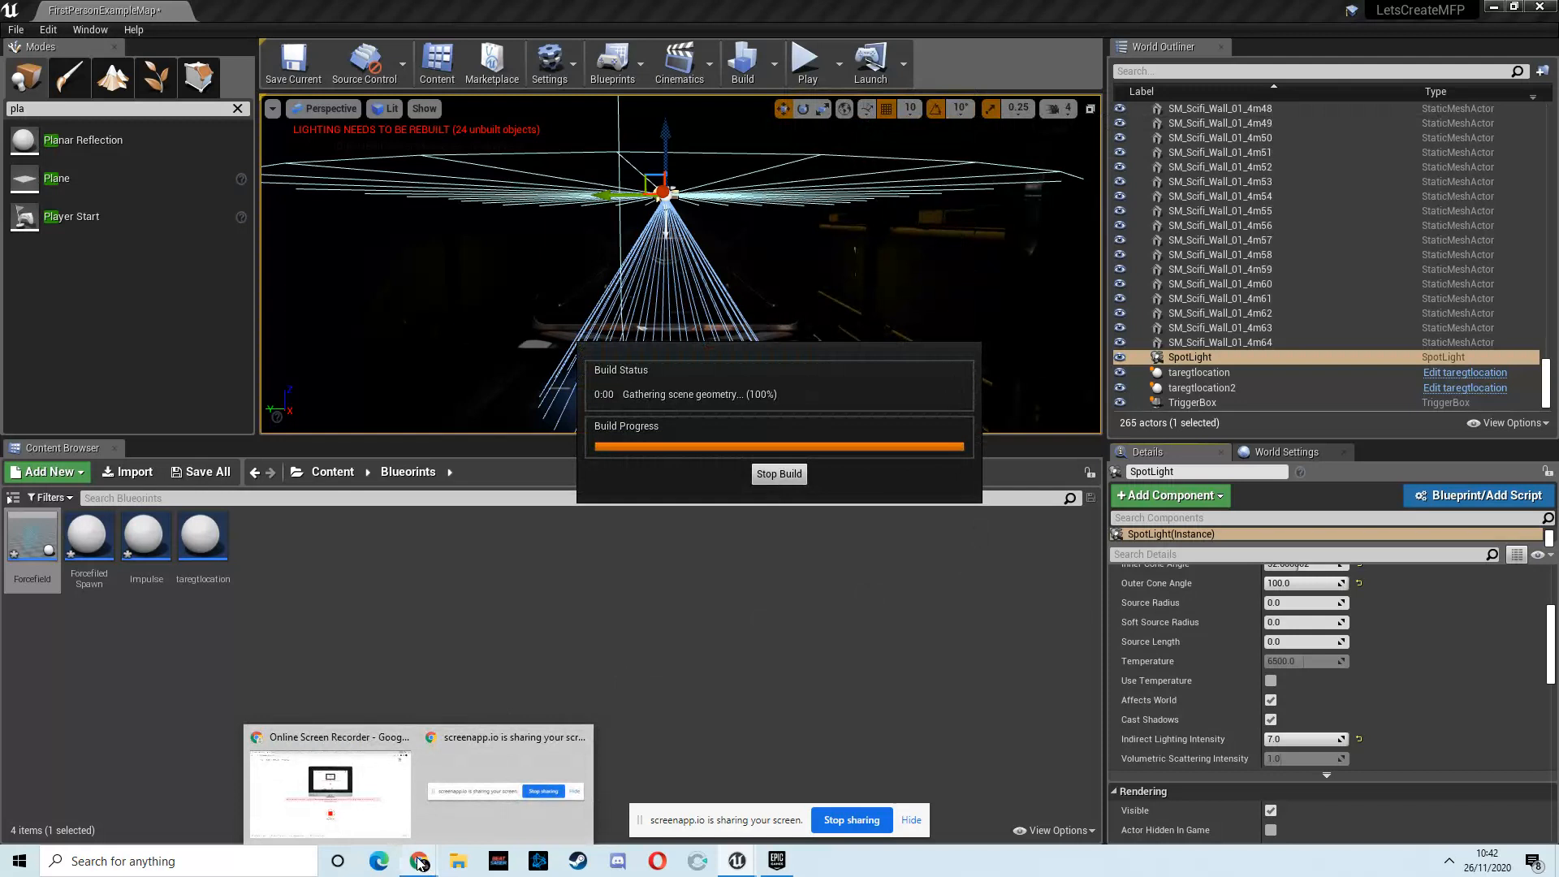
click(379, 819)
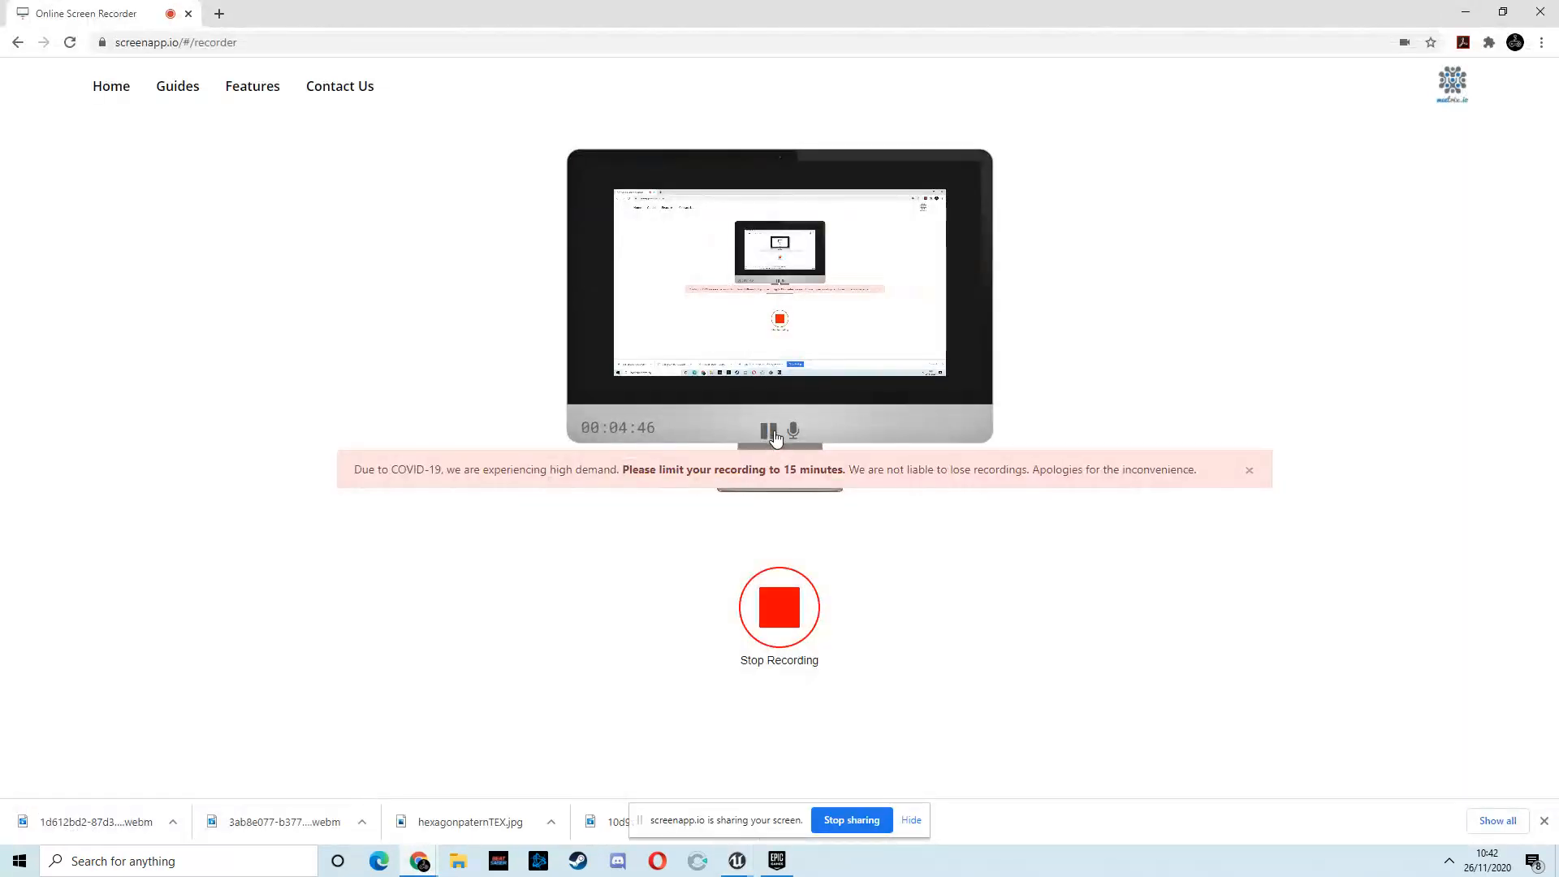
click(1466, 13)
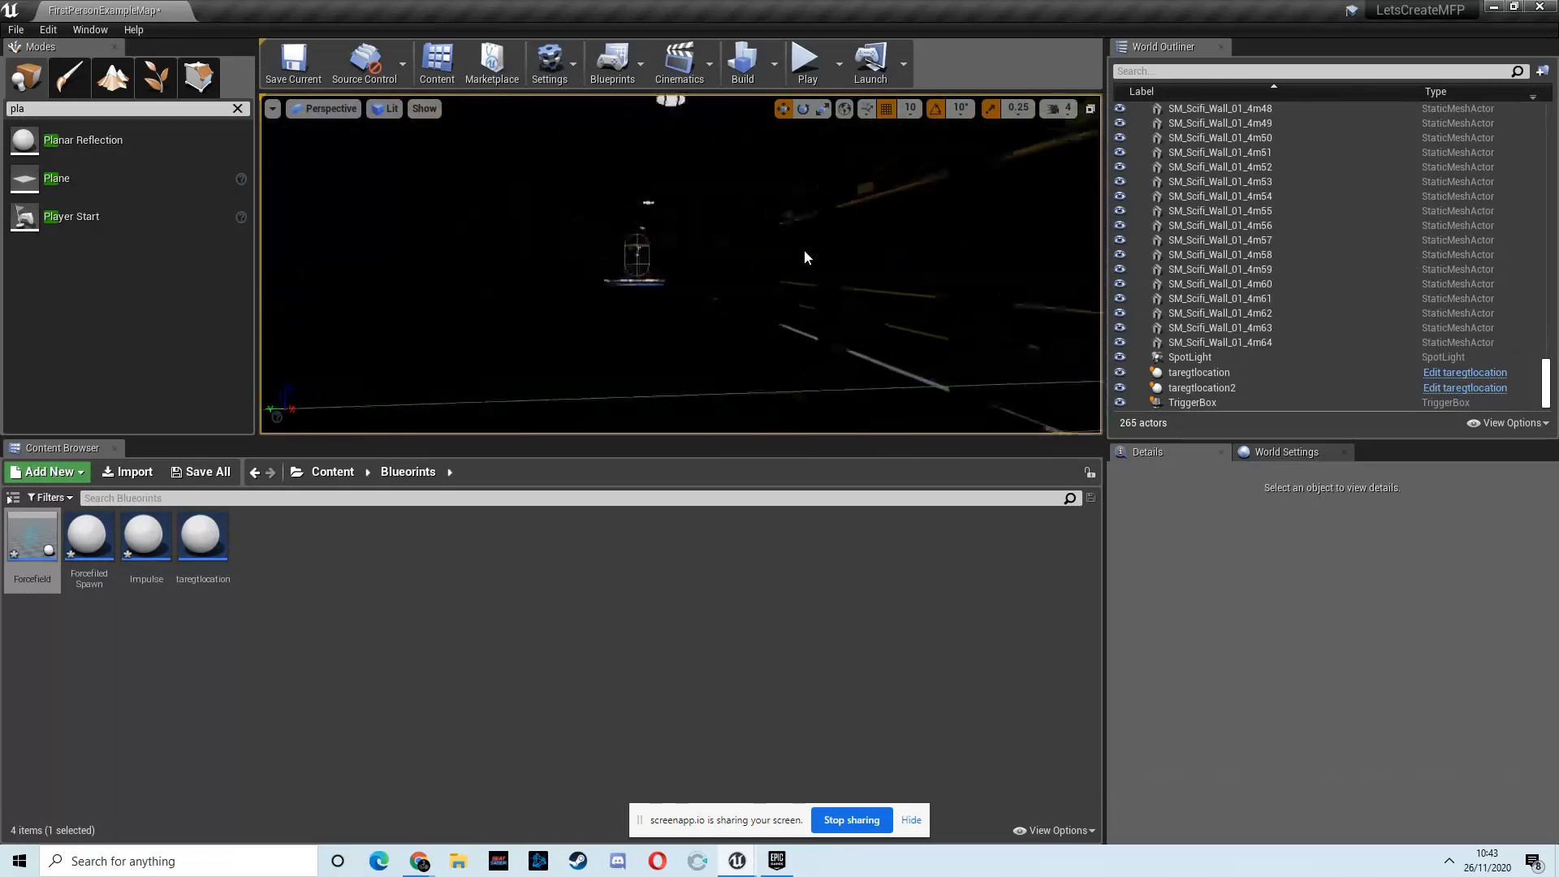
Step: Play the level, walk towards the lit part of the corridor to check it, then stop and close the message log
click(807, 61)
click(272, 292)
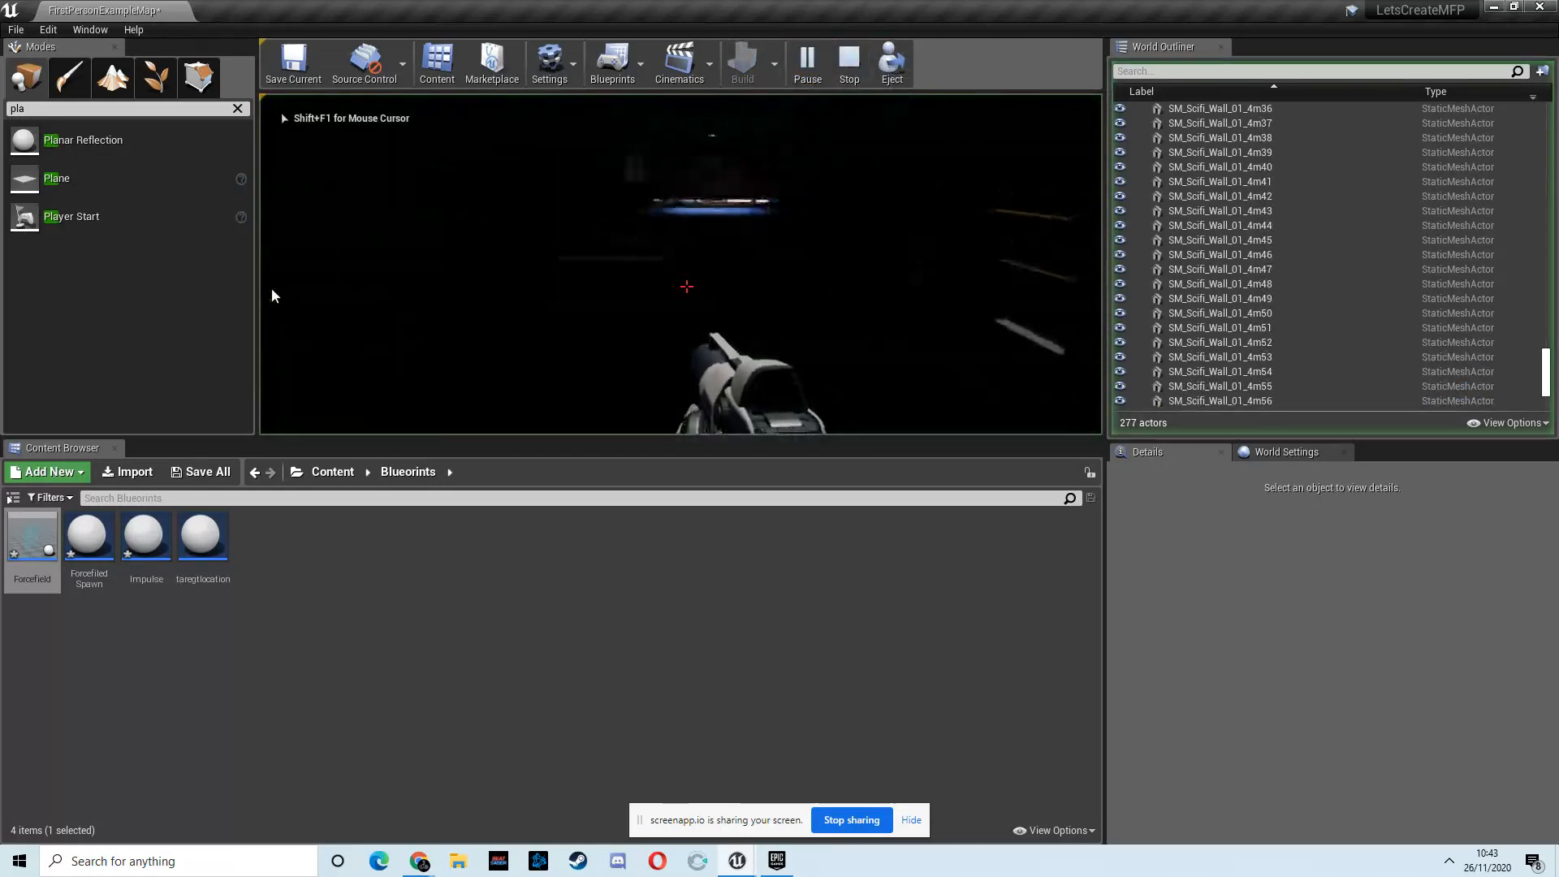
key(w)
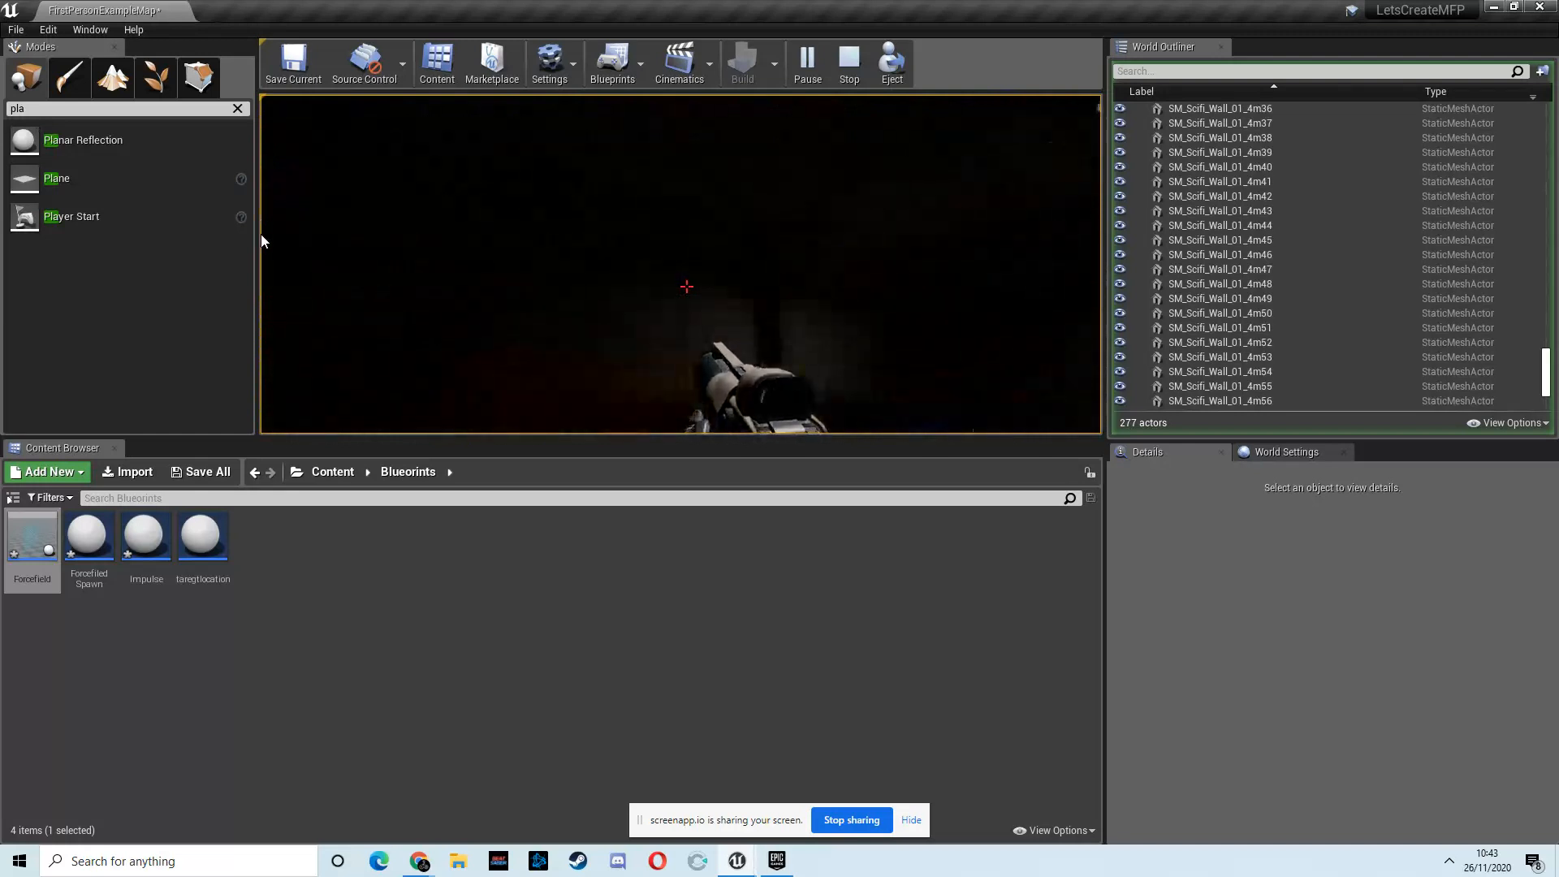
key(Escape)
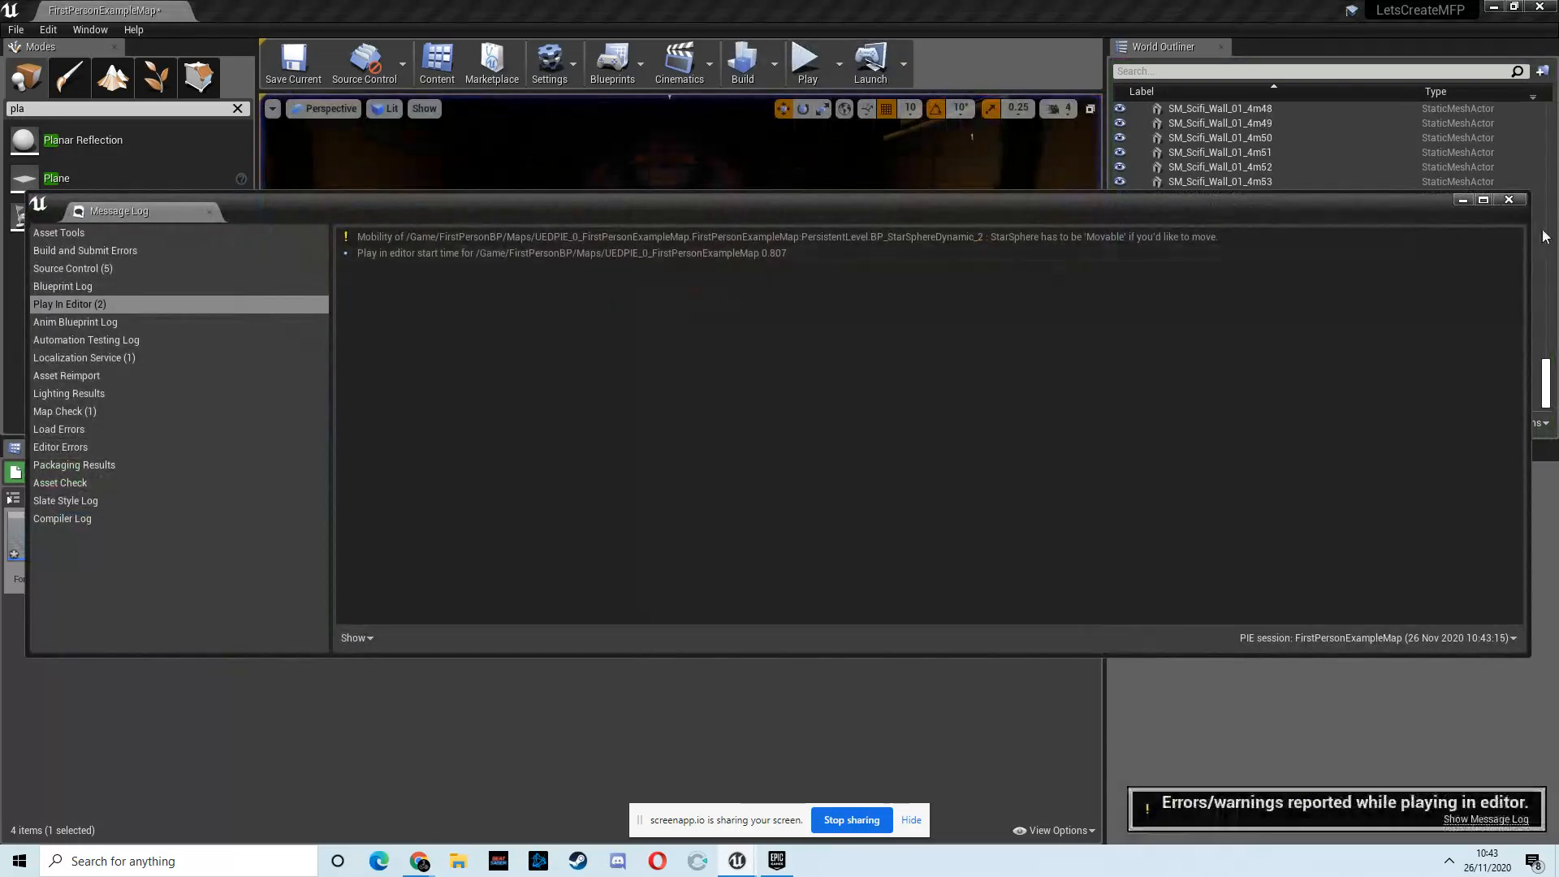
click(1514, 200)
Step: Select the corridor's SpotLight and set its indirect lighting intensity to 9
right_drag(830, 277, 840, 294)
key(s)
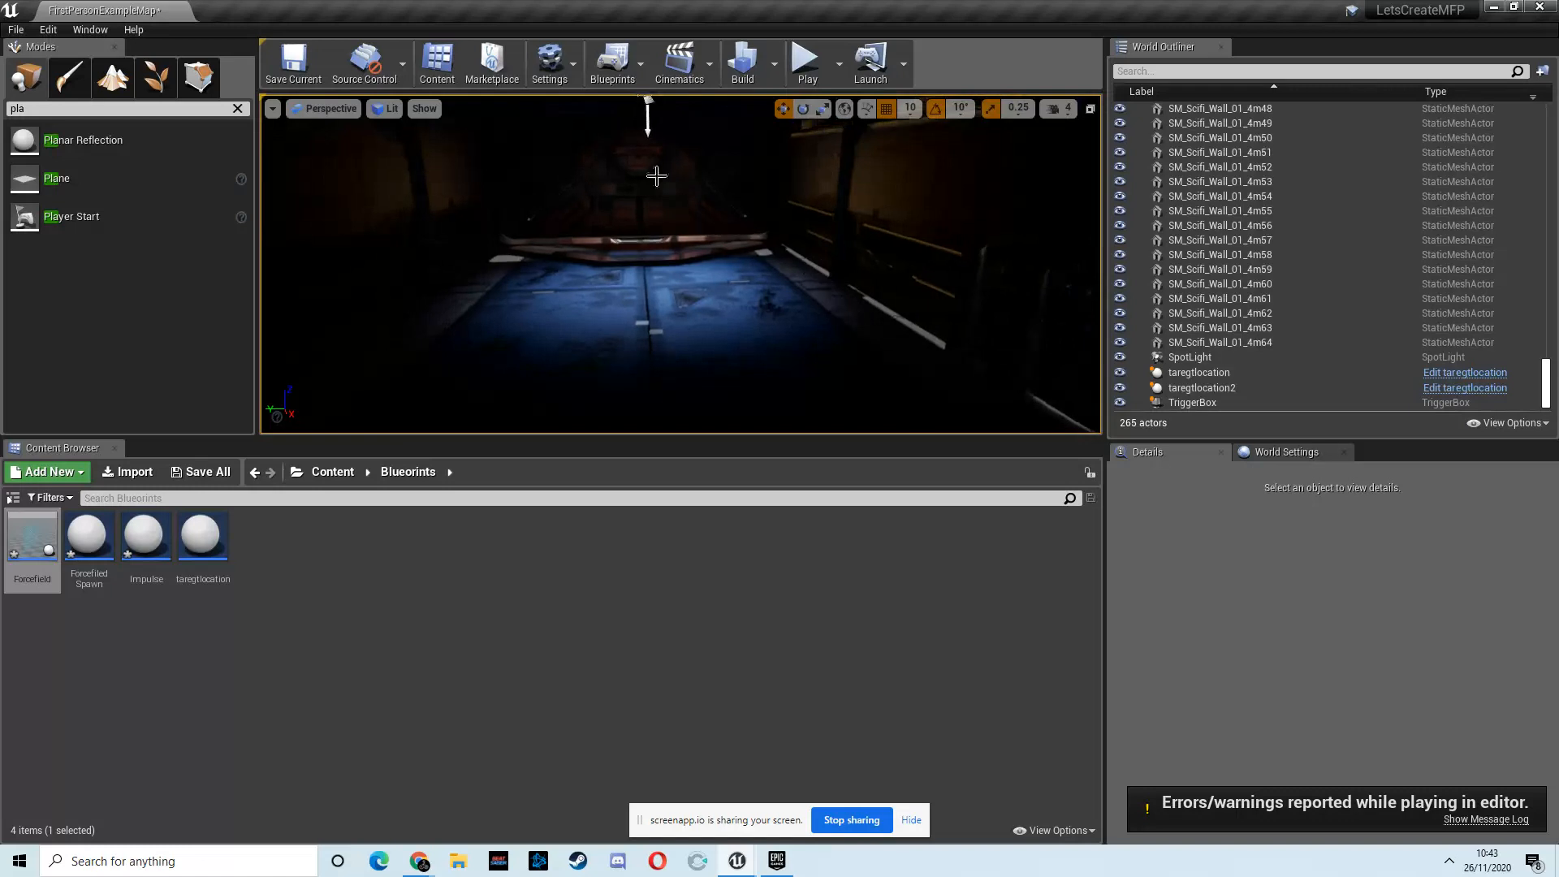
right_drag(683, 199, 681, 186)
click(668, 159)
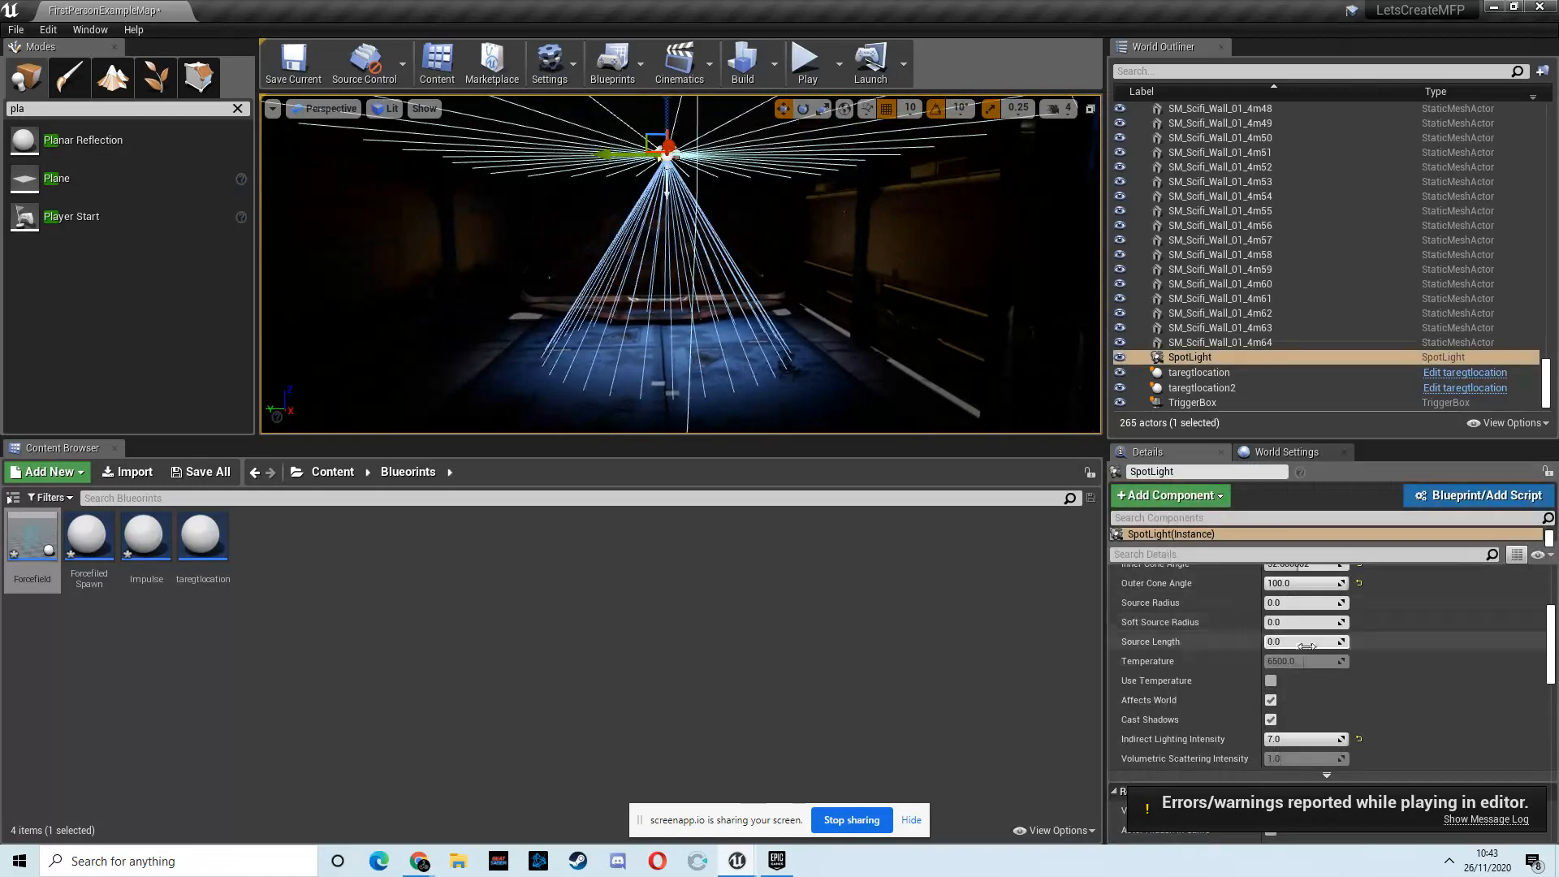
click(1302, 739)
text(9)
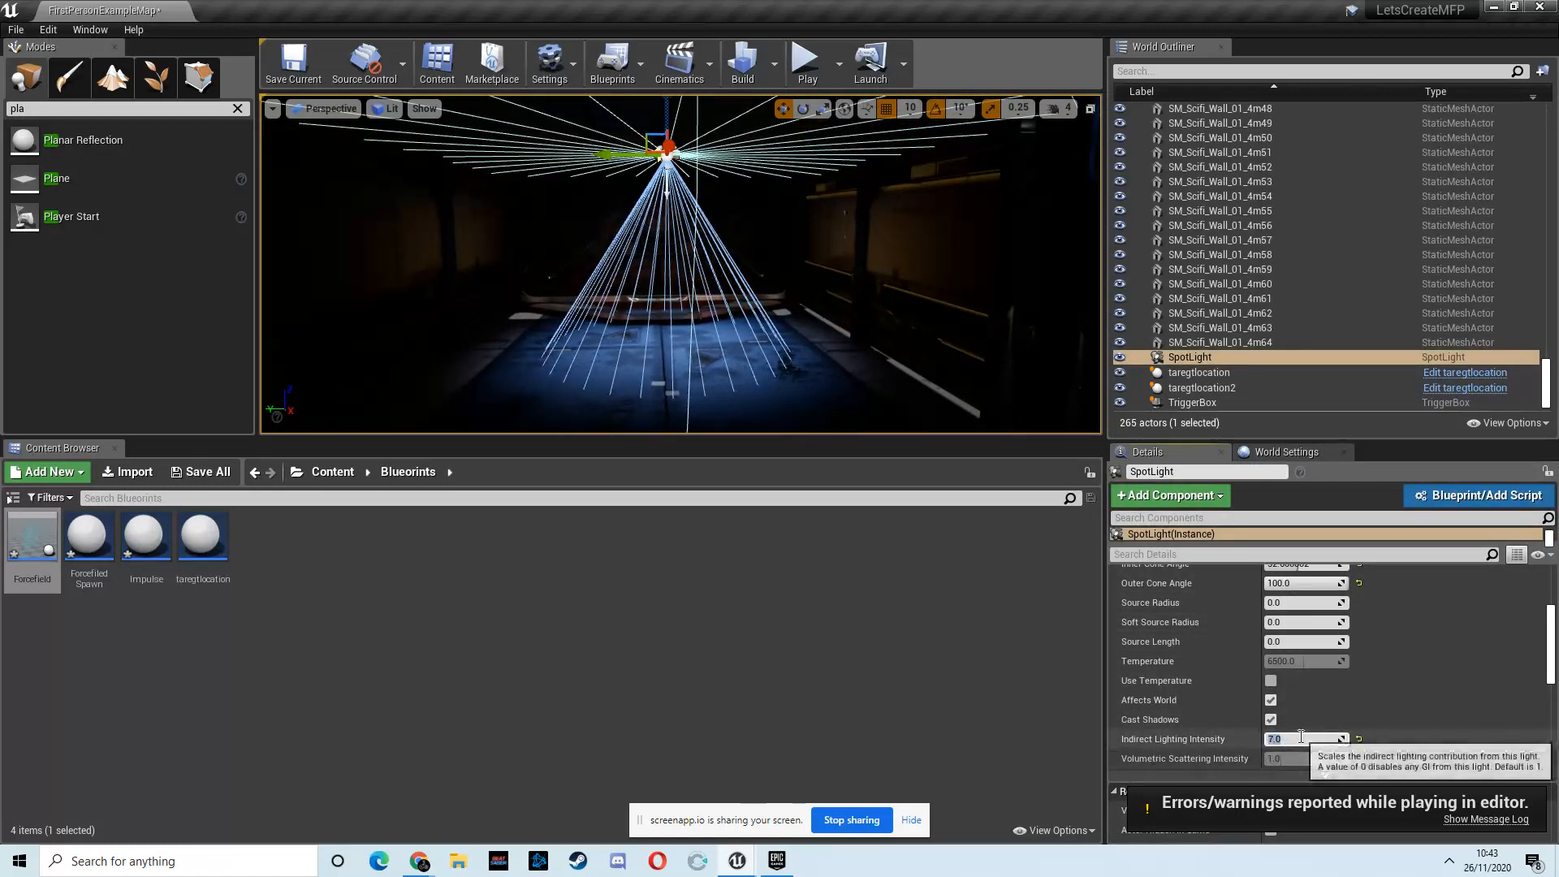
key(Return)
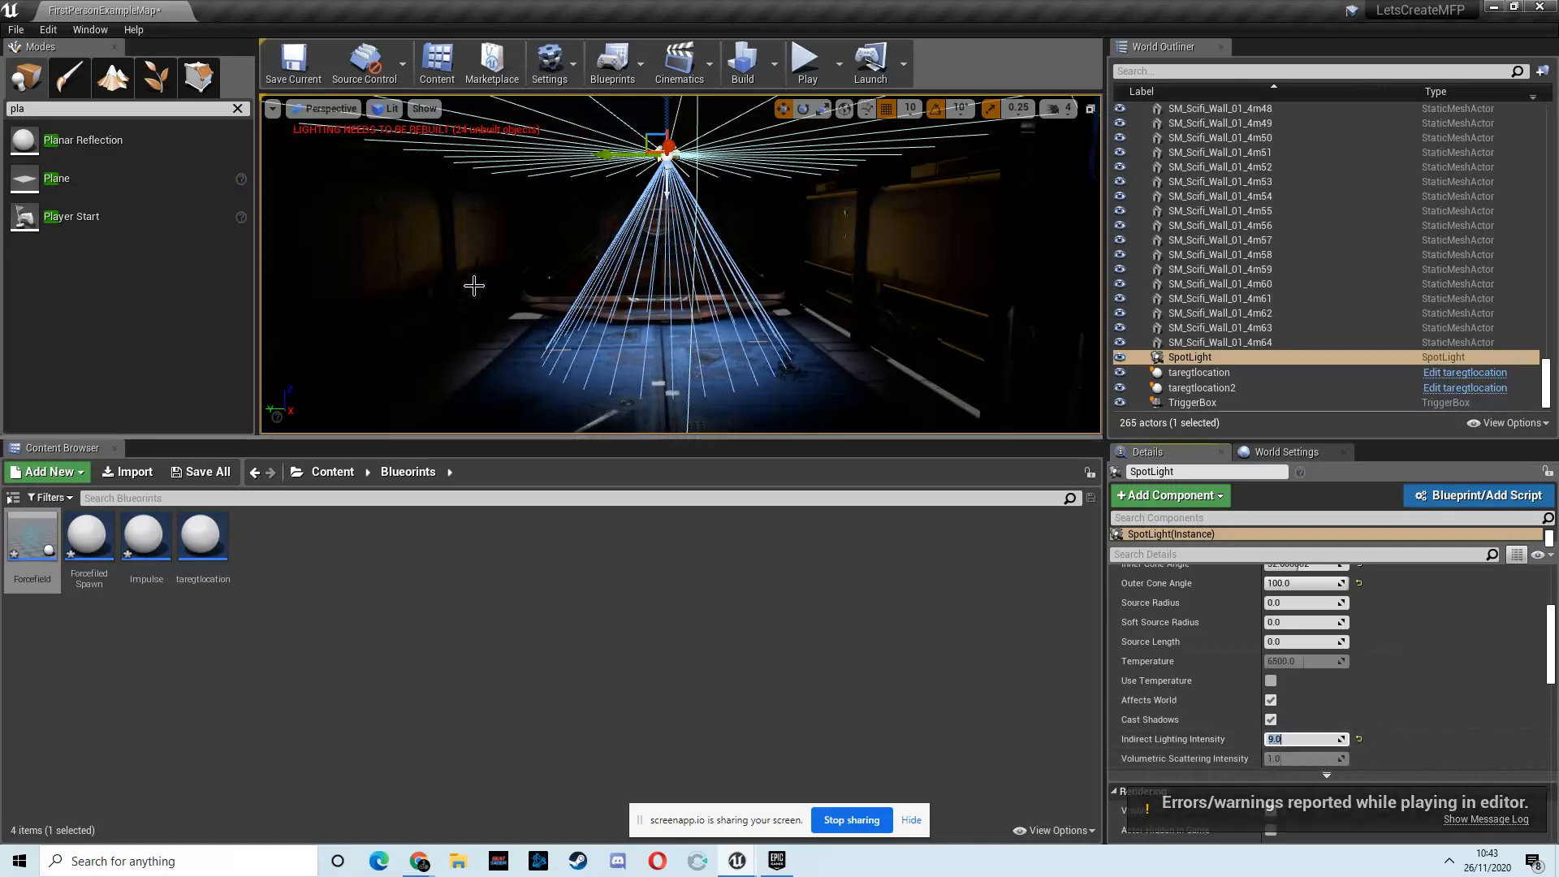
Step: Rebuild only the level's lighting and return to the SpotLight's main light settings
click(774, 64)
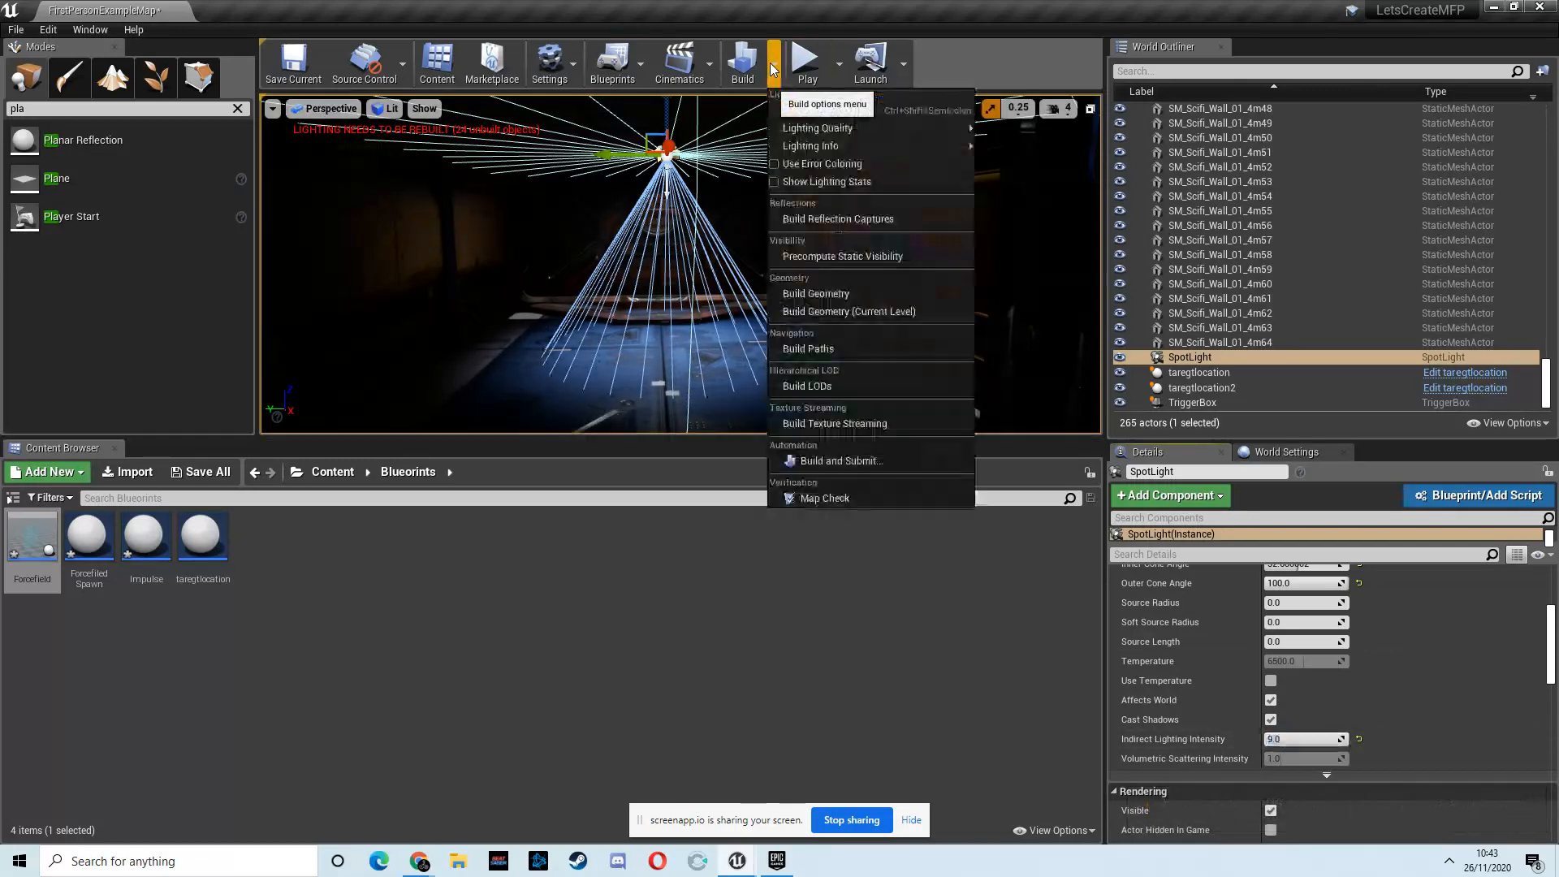
mouse_move(845, 143)
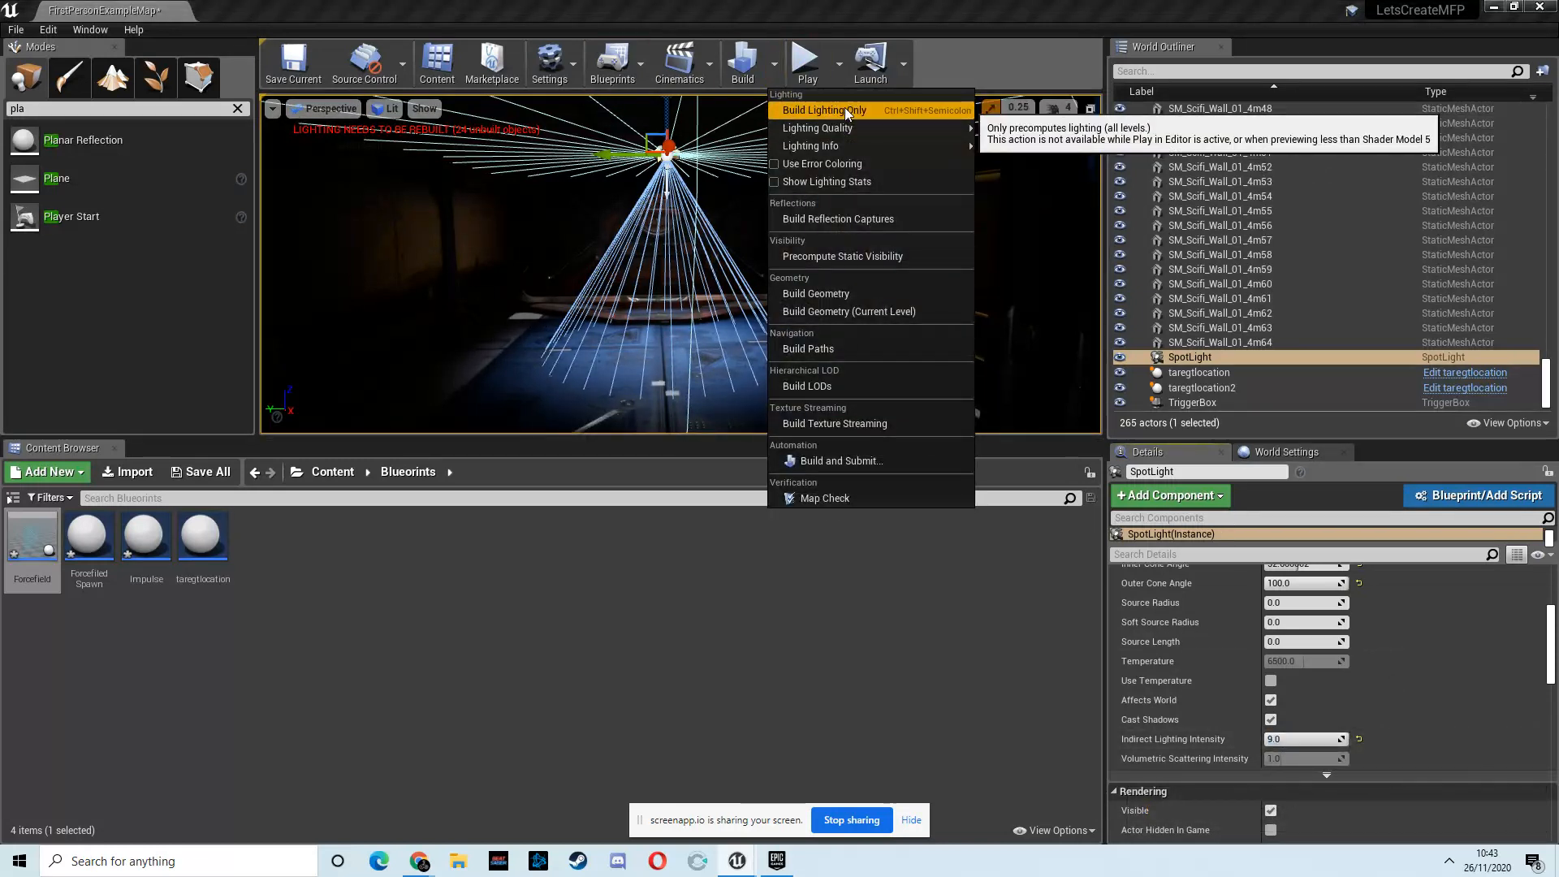
click(845, 110)
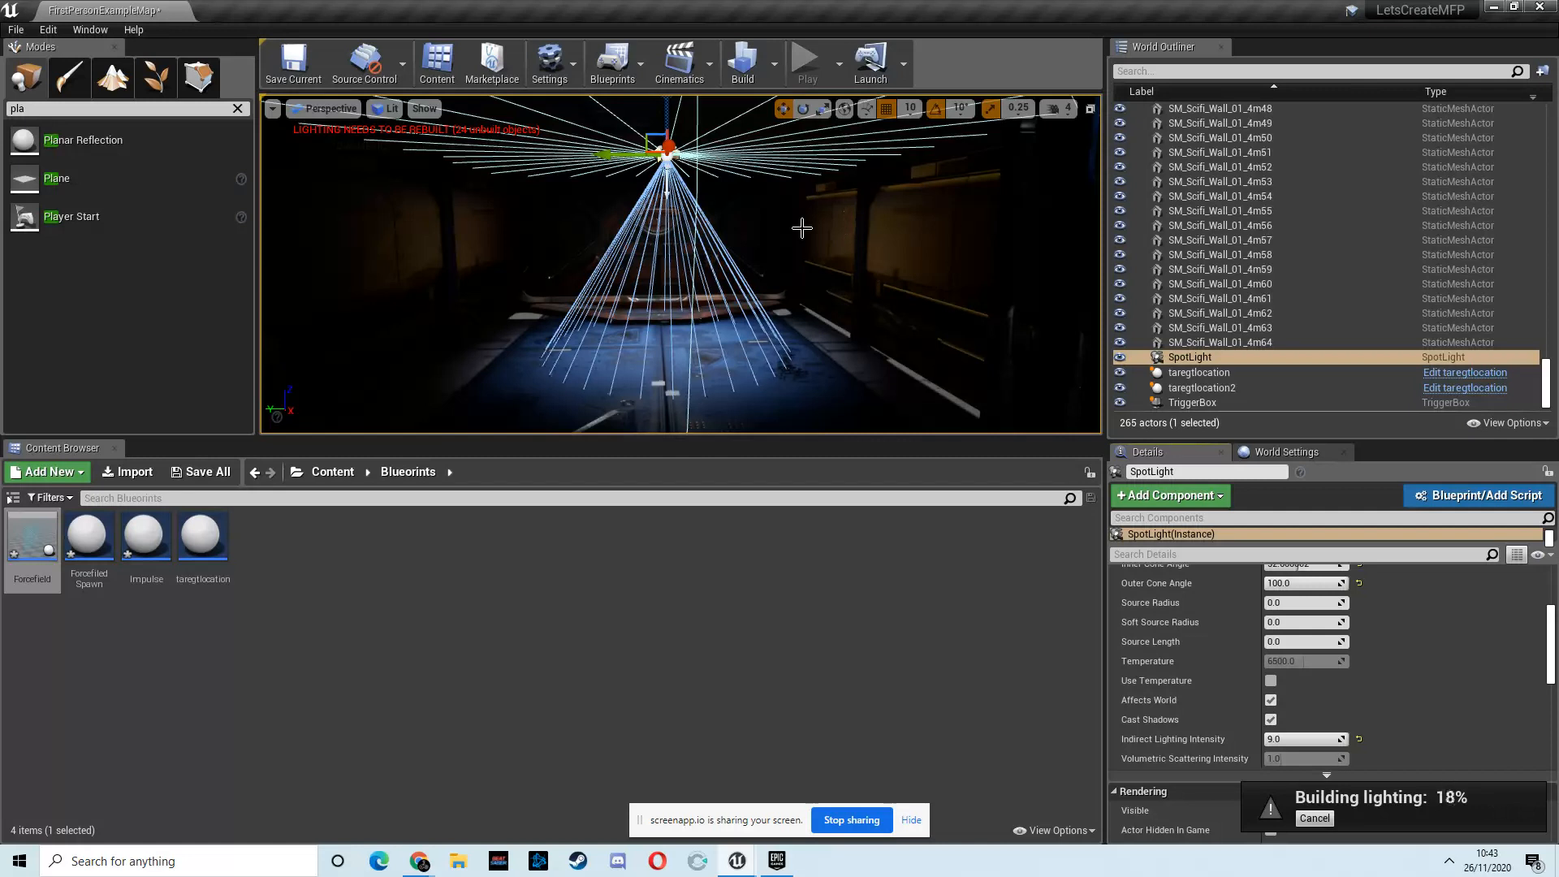
mouse_move(830, 241)
right_down()
mouse_move(821, 228)
mouse_move(832, 250)
right_up()
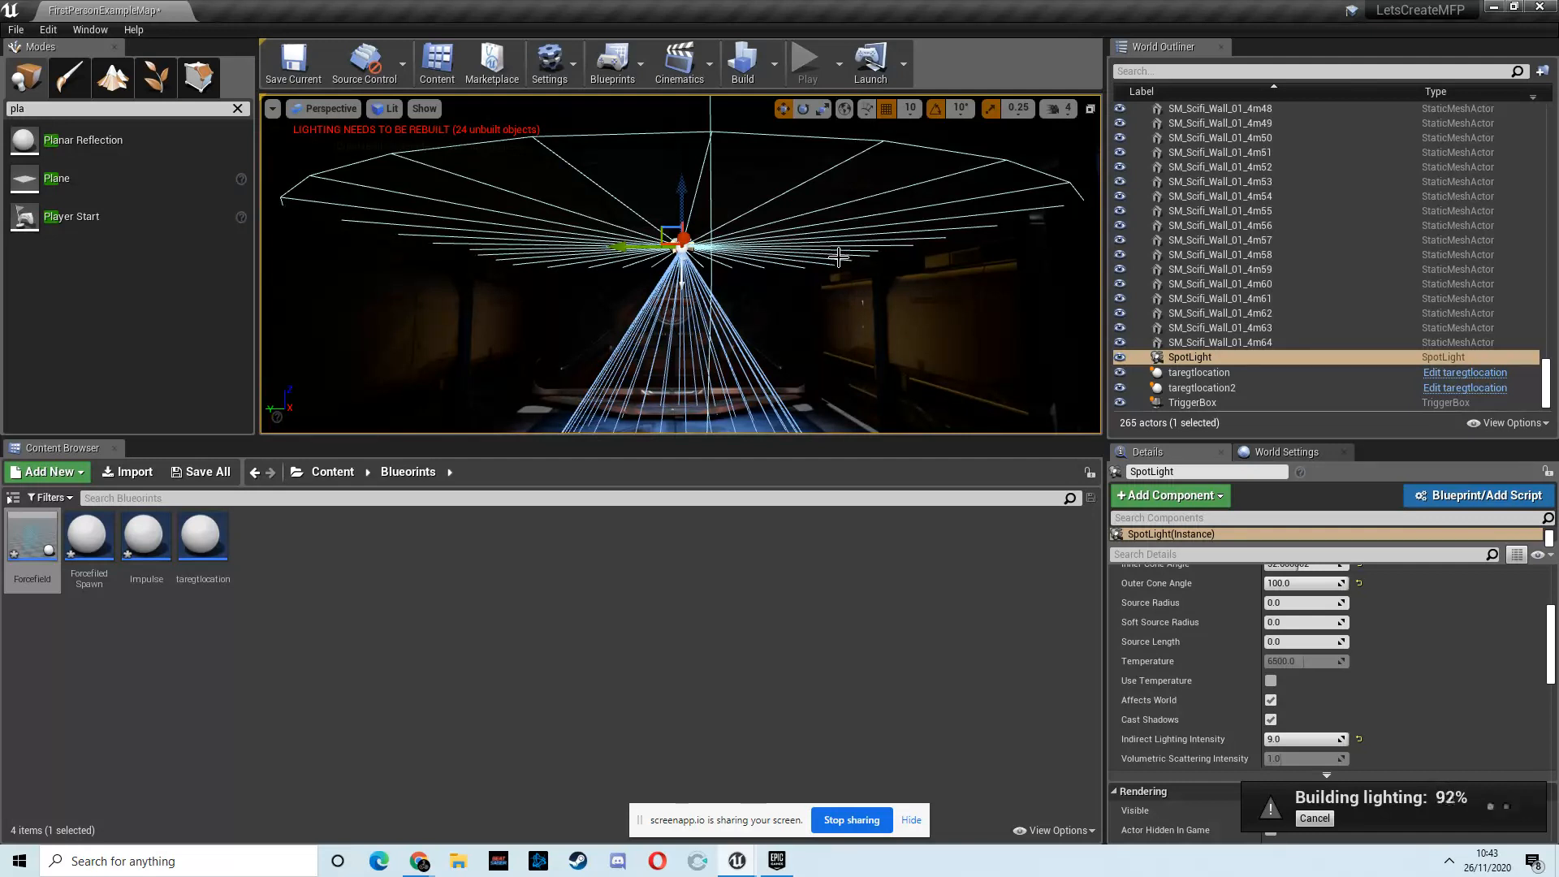
scroll(1509, 642, up, 4)
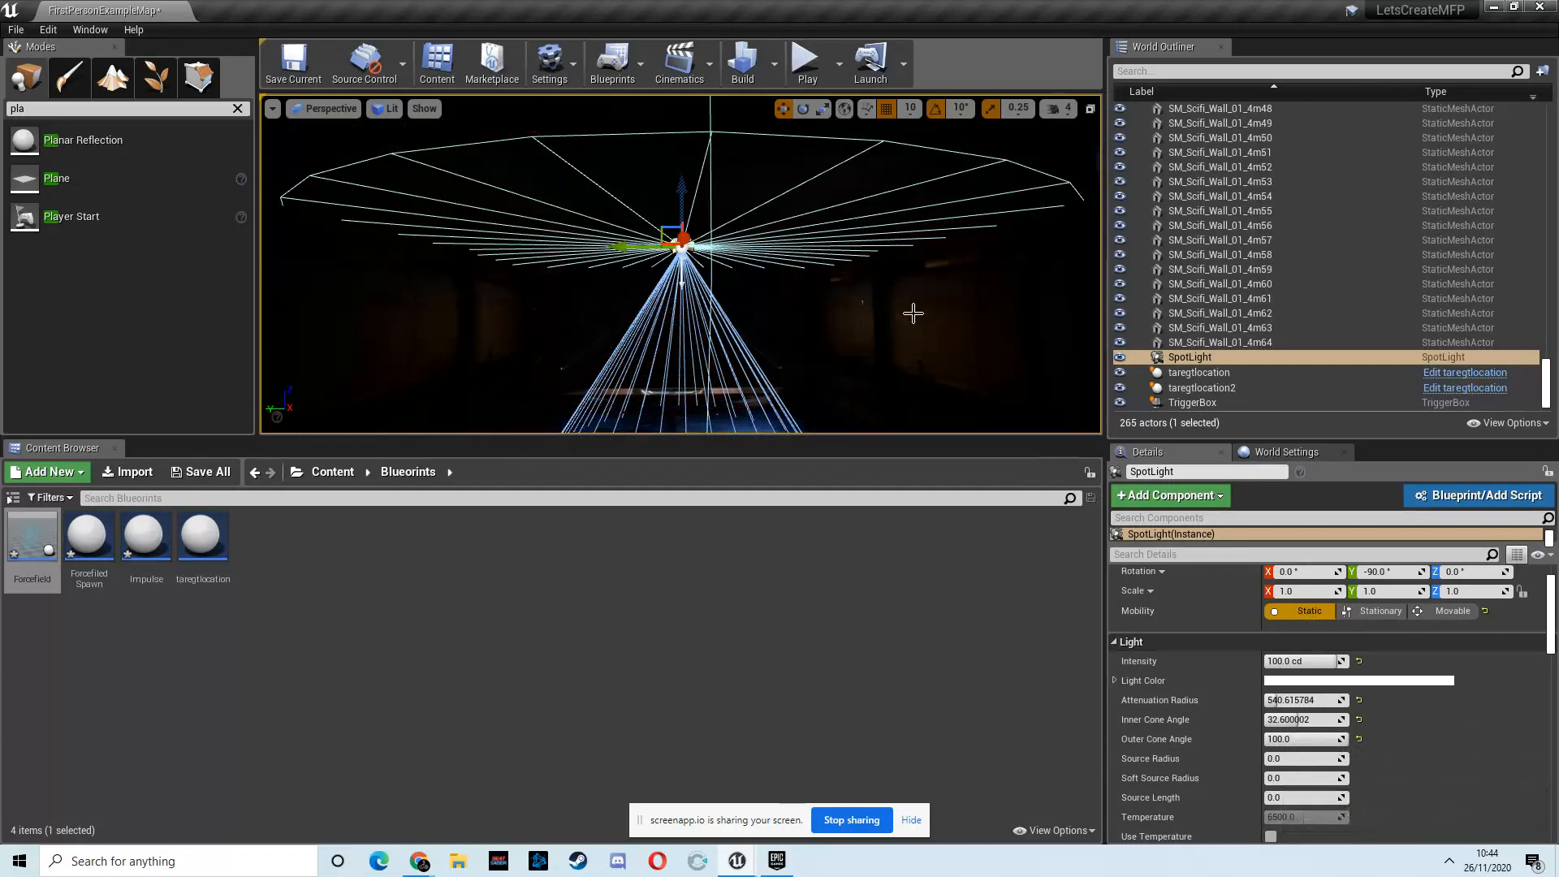
Step: Play the level, walk through the lit part of the corridor to inspect its walls and floor, then stop and close the message log
right_drag(859, 319, 829, 279)
click(808, 65)
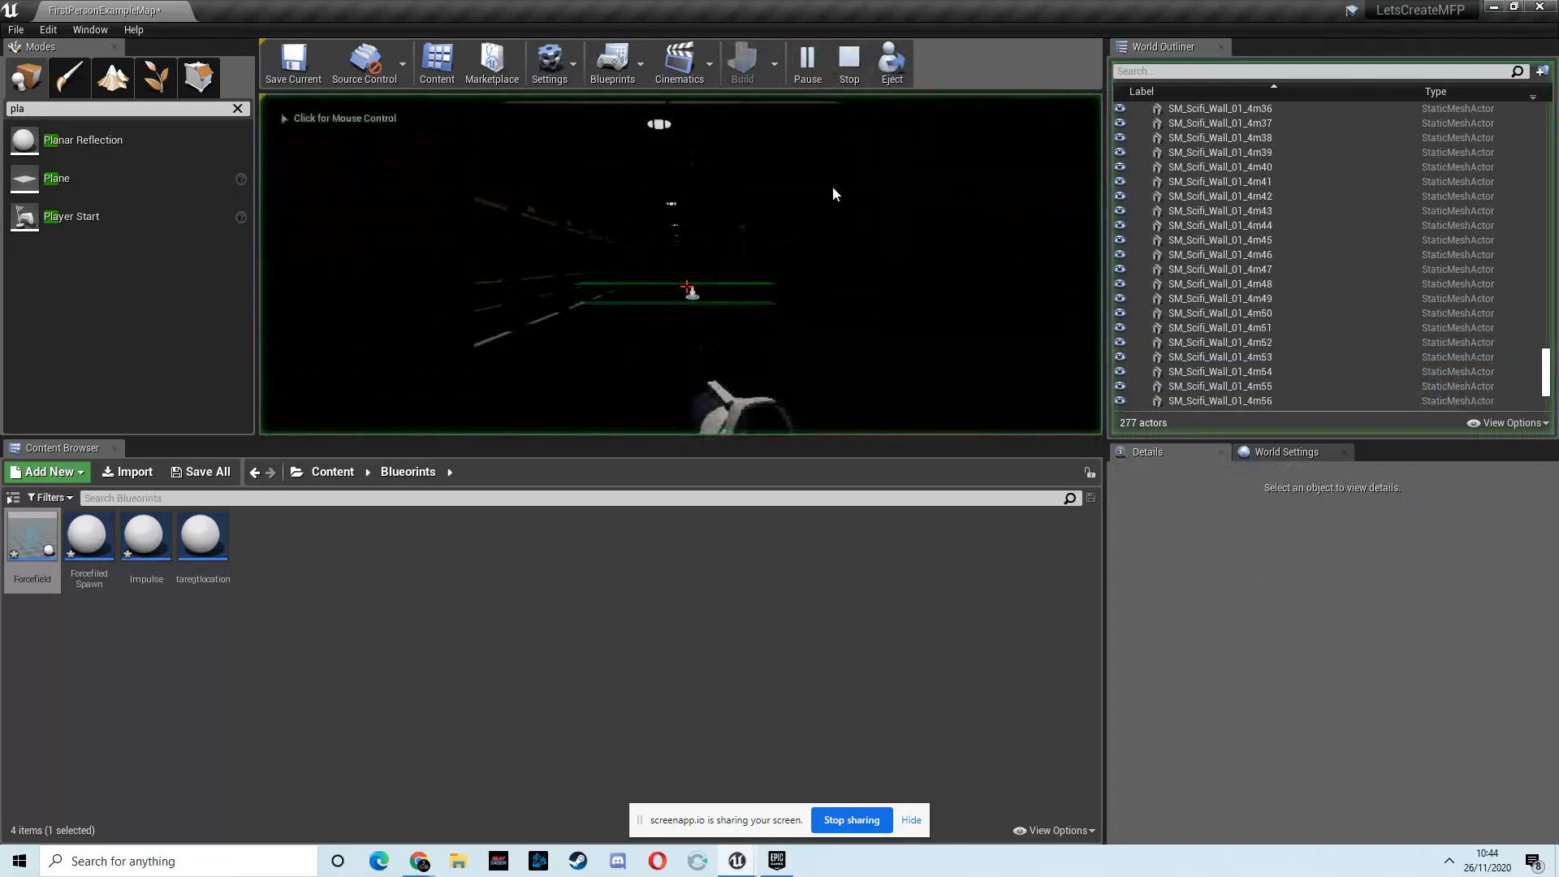
key(w)
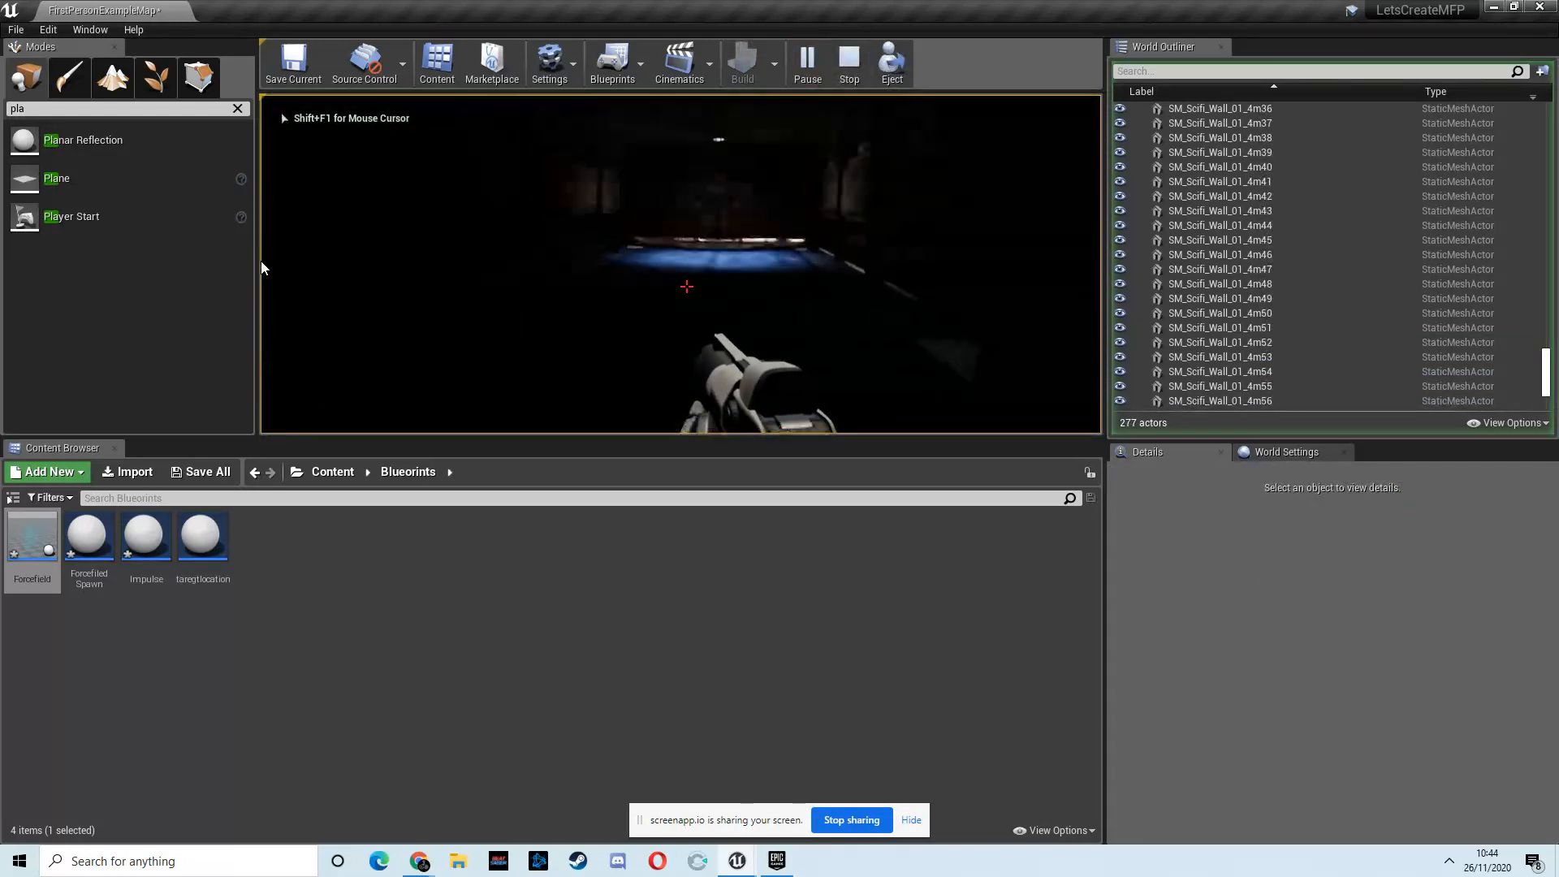
key(w)
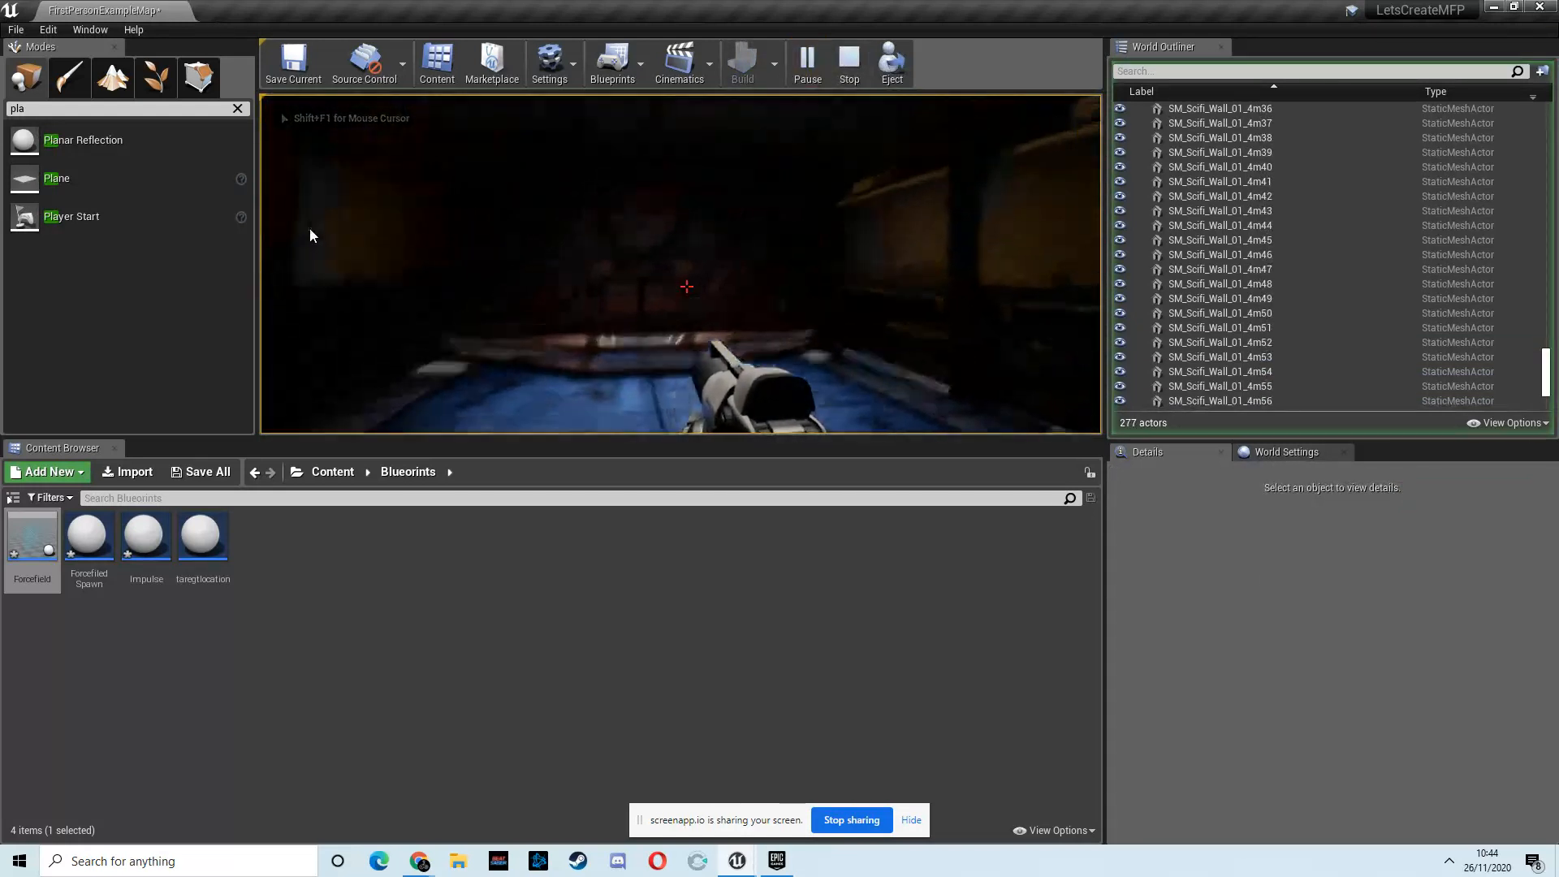
key(w)
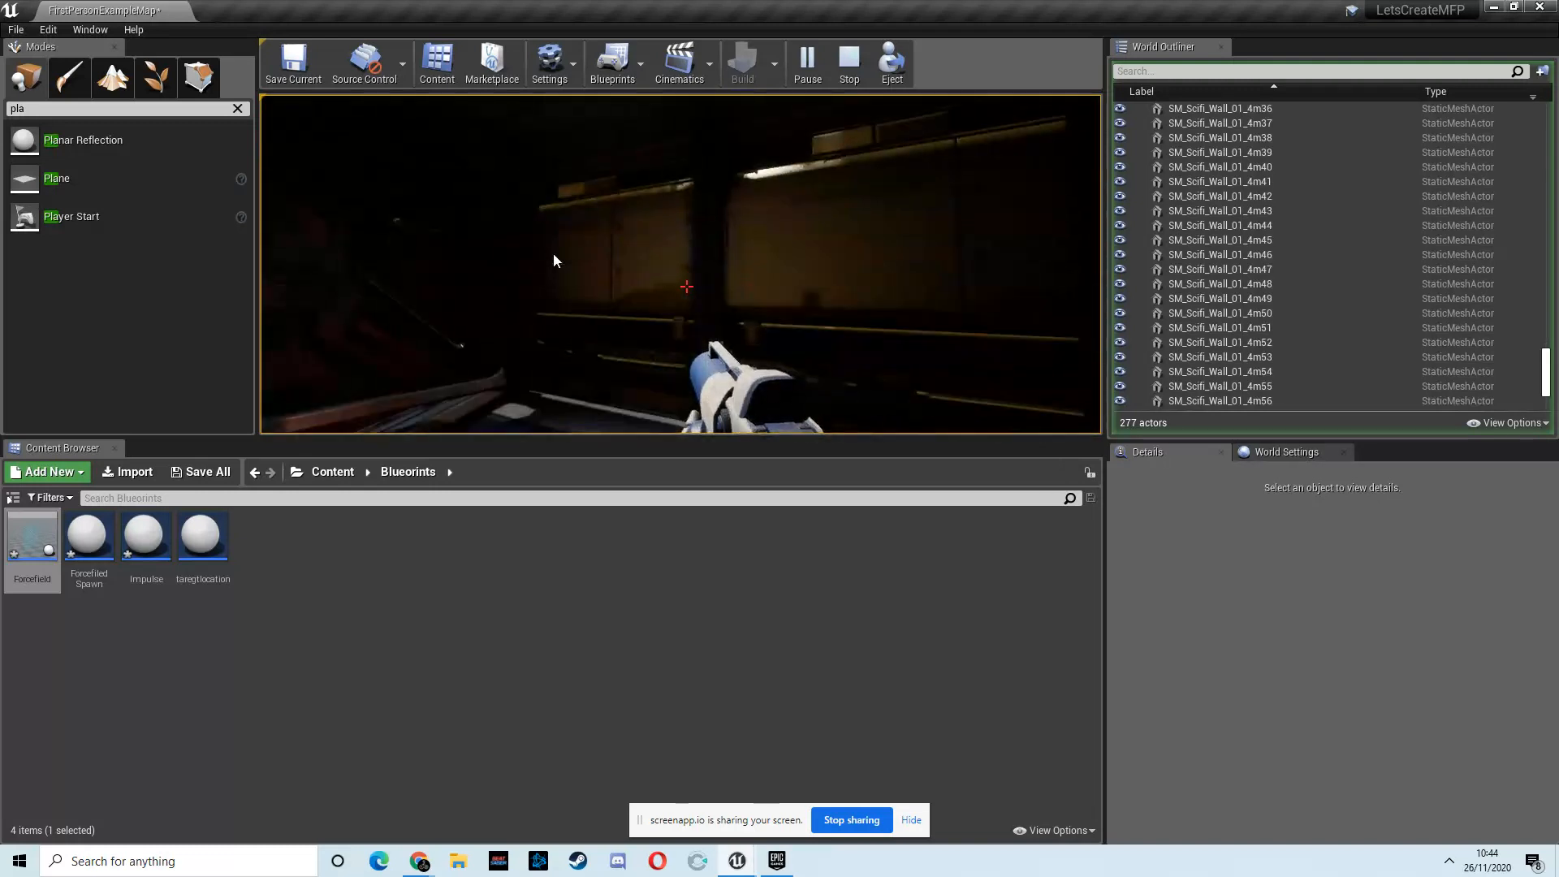
key(w)
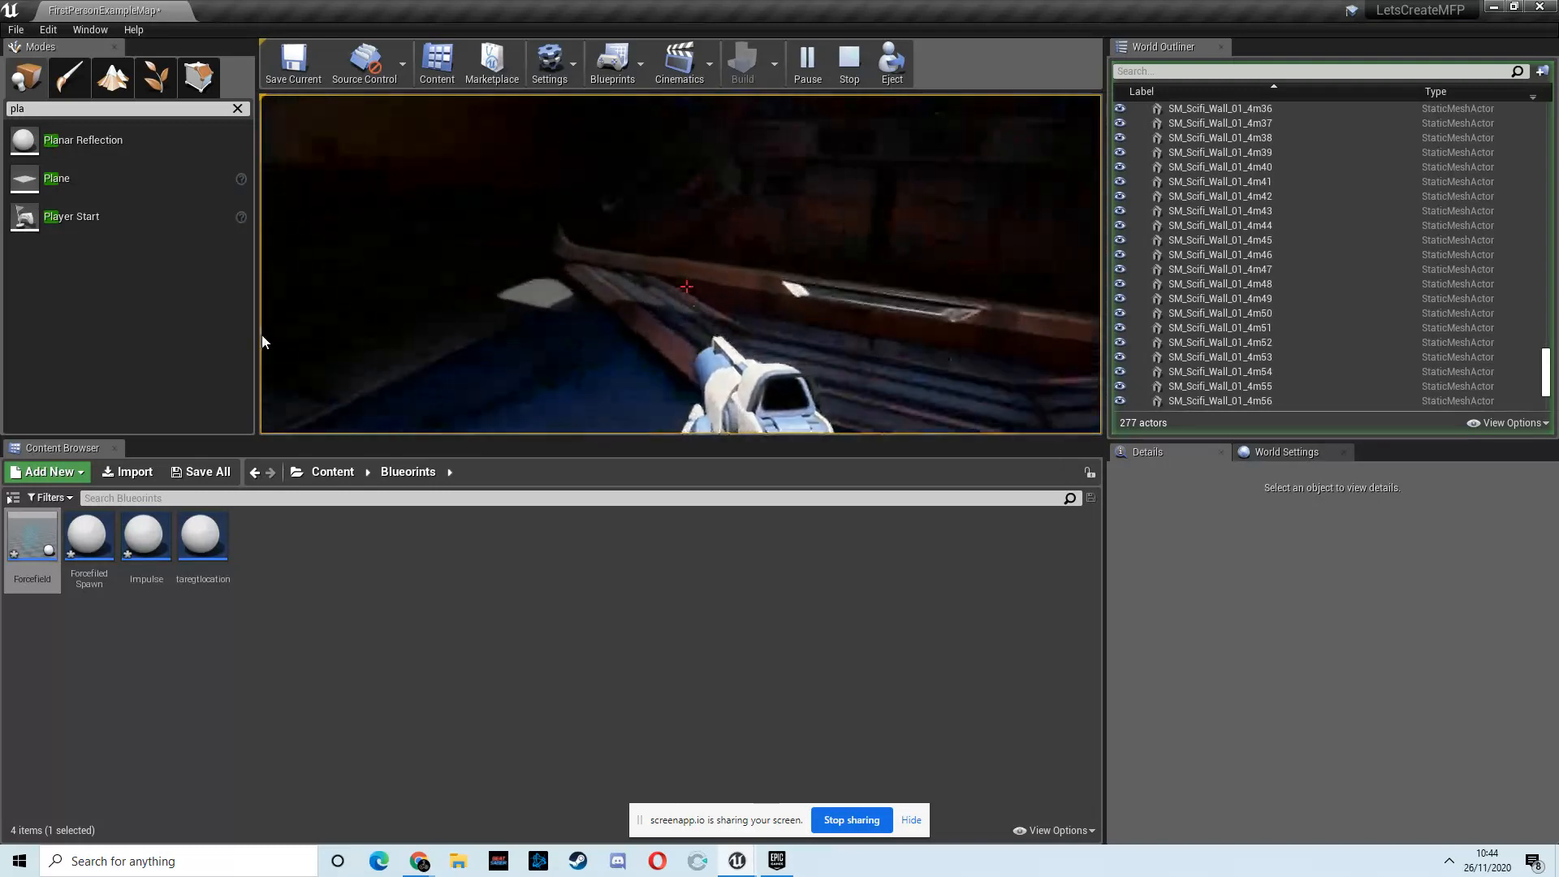
key(w)
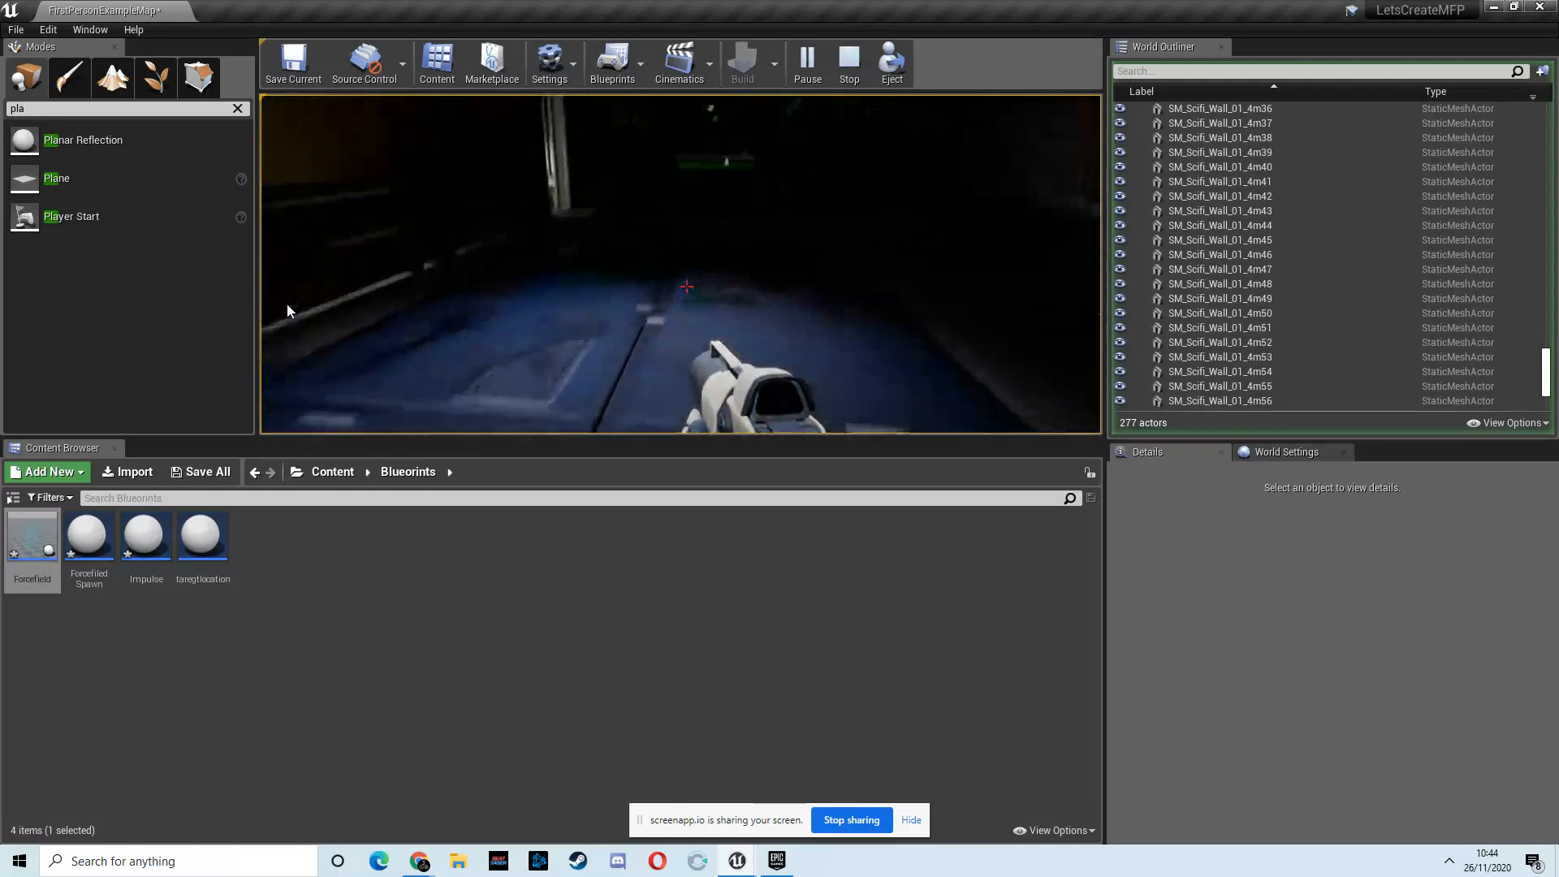
key(w)
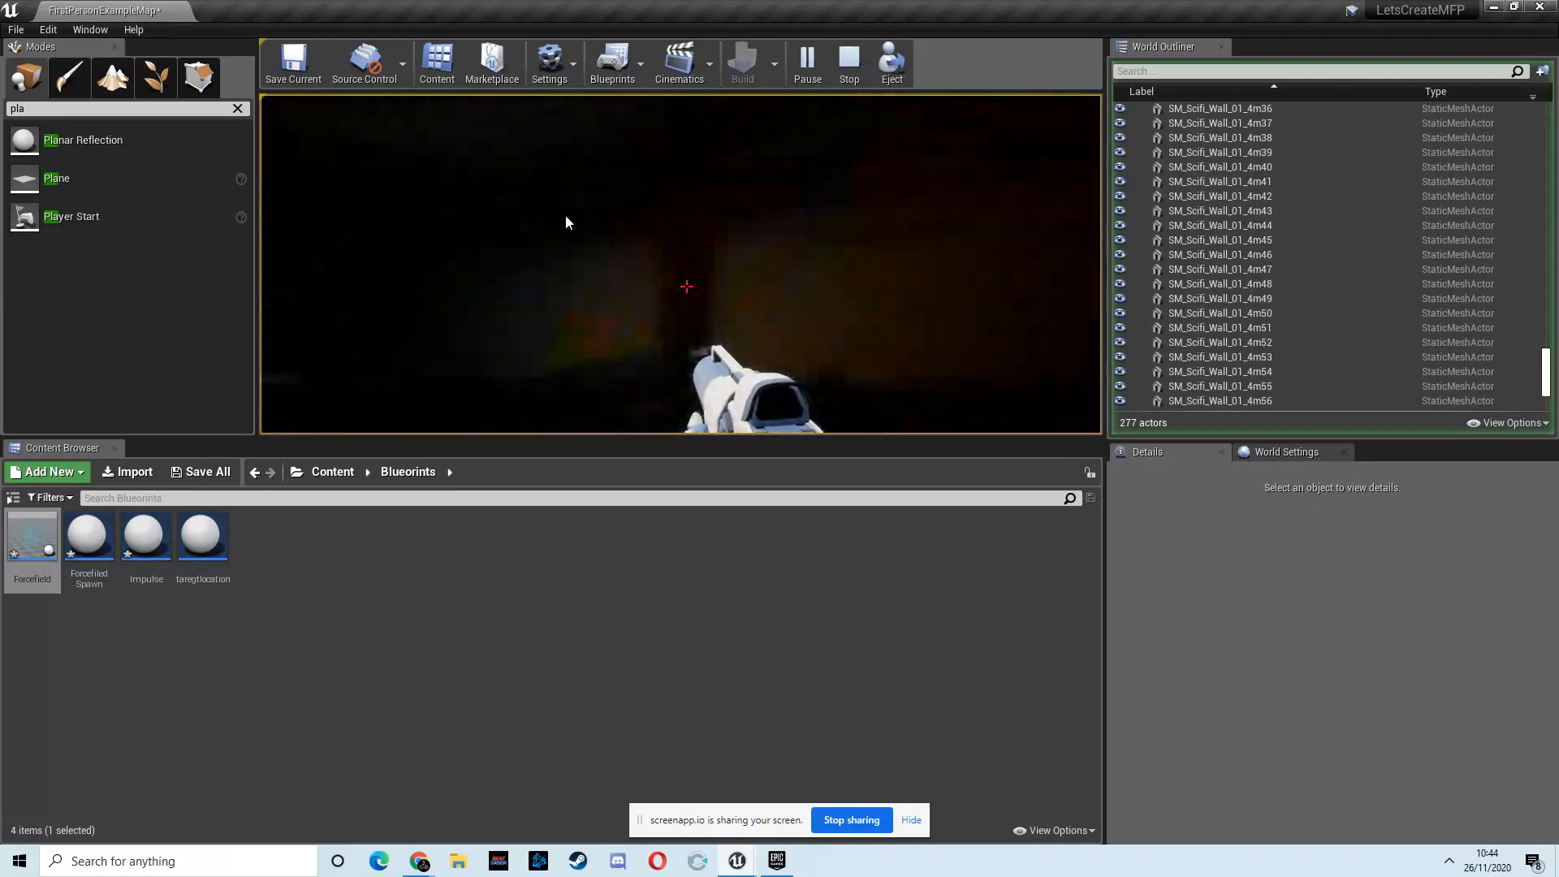
key(w)
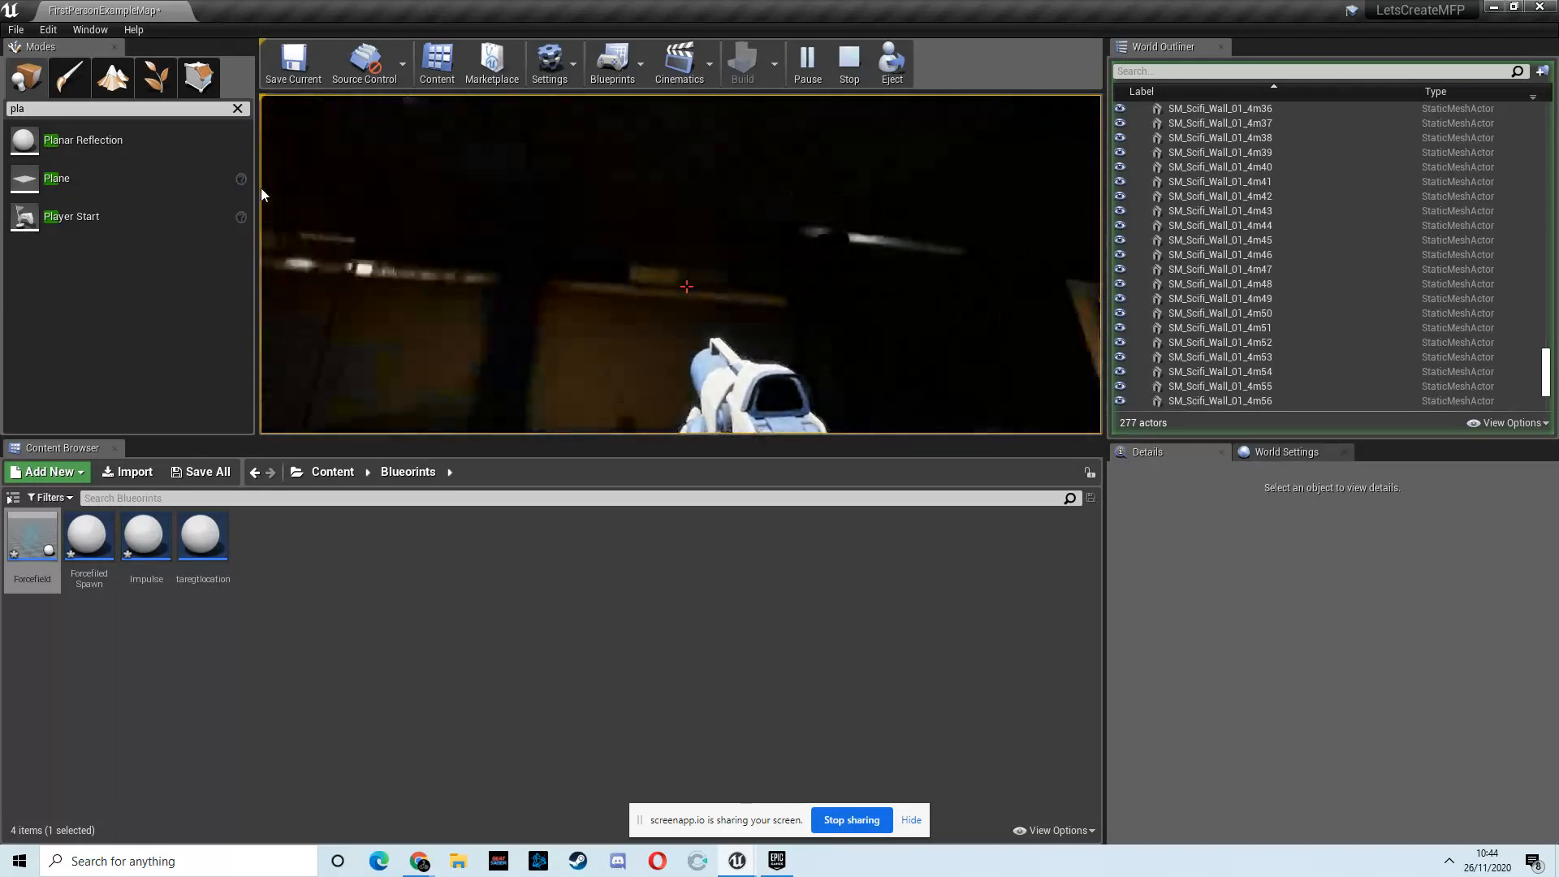
key(Escape)
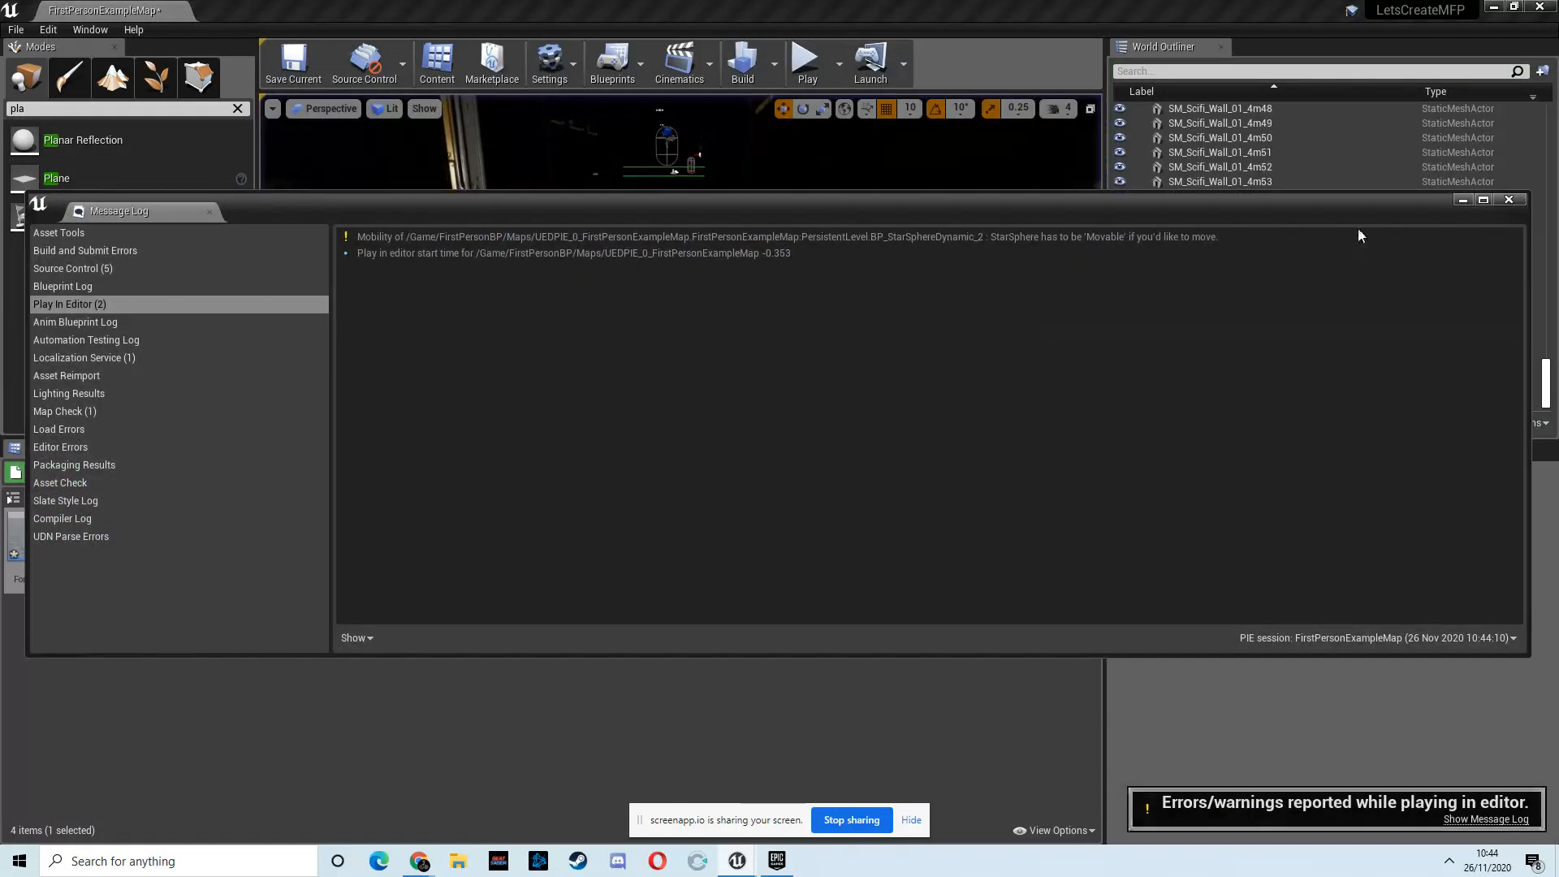
click(1510, 199)
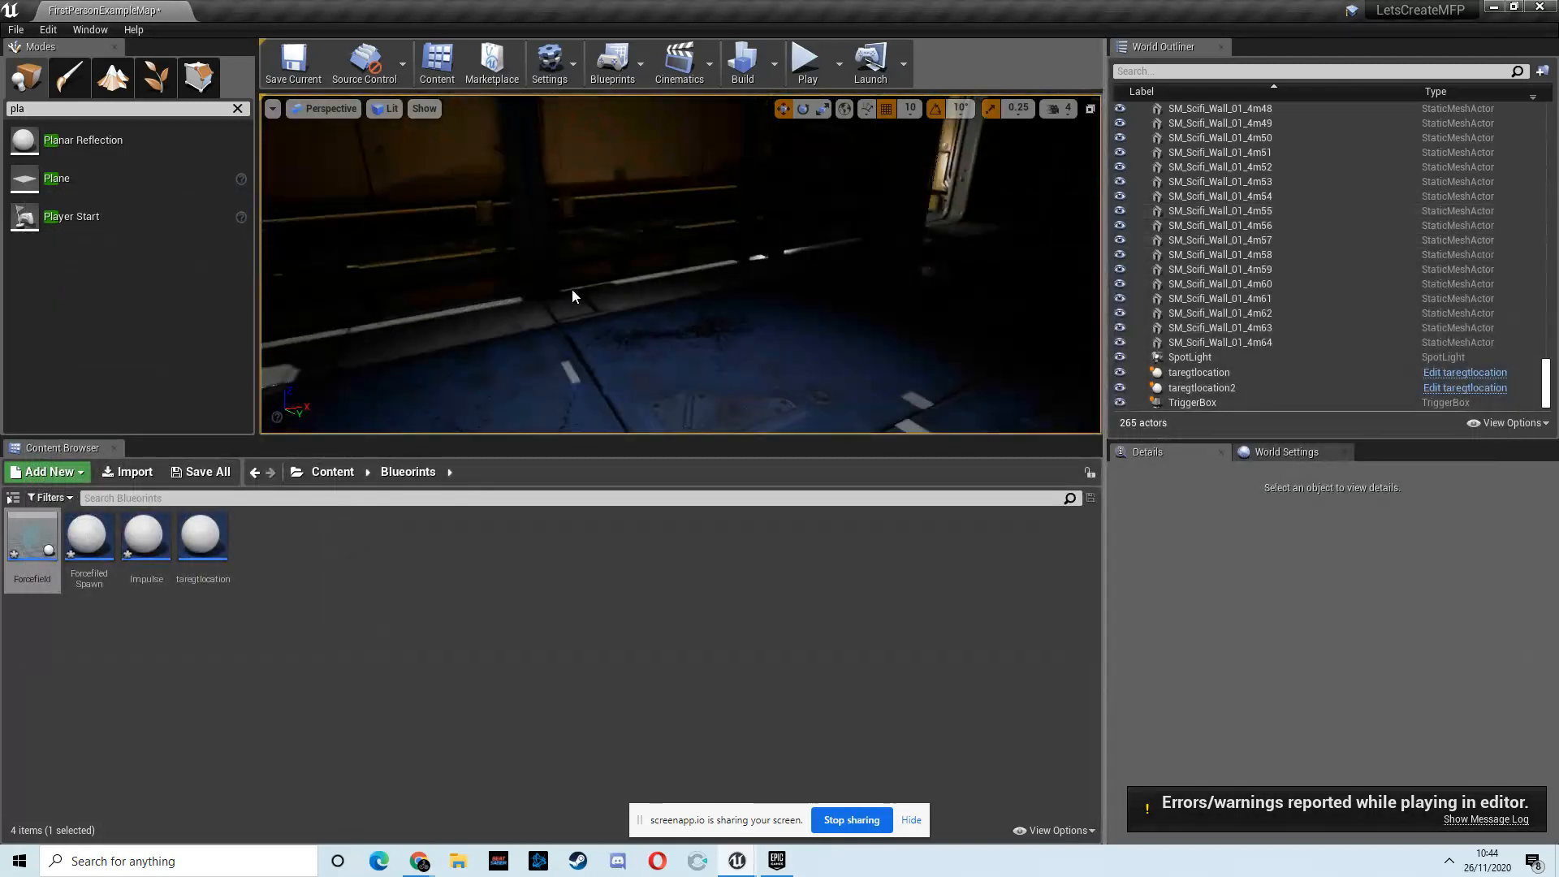
Step: Select the corridor's SpotLight and set its mobility to Movable
right_drag(571, 290, 539, 293)
right_drag(739, 274, 703, 327)
key(w)
key(s)
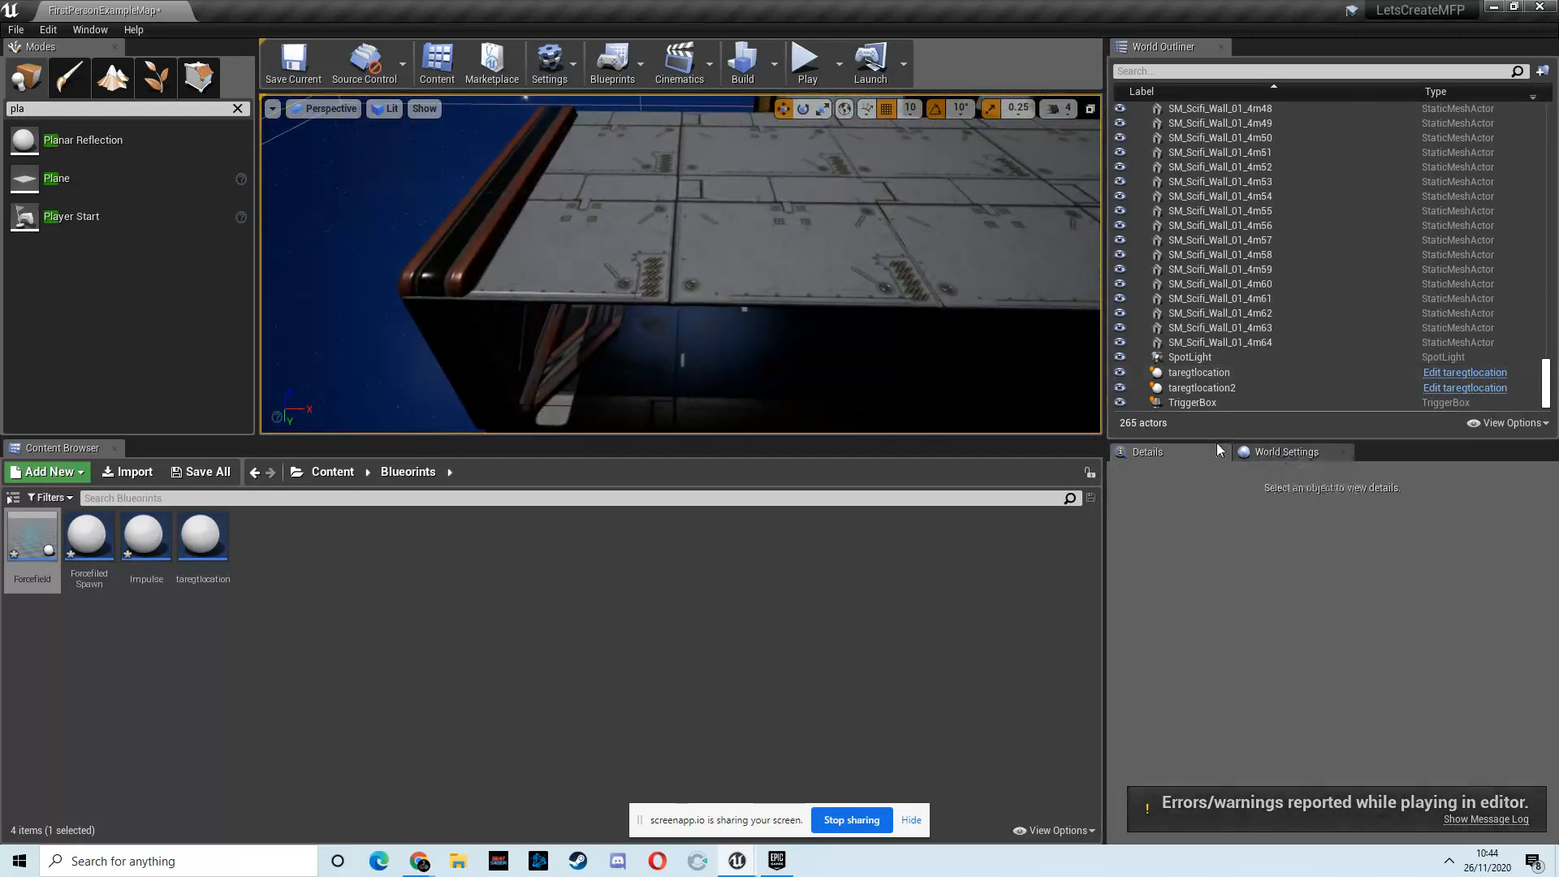
scroll(797, 325, up, 6)
right_drag(795, 328, 729, 182)
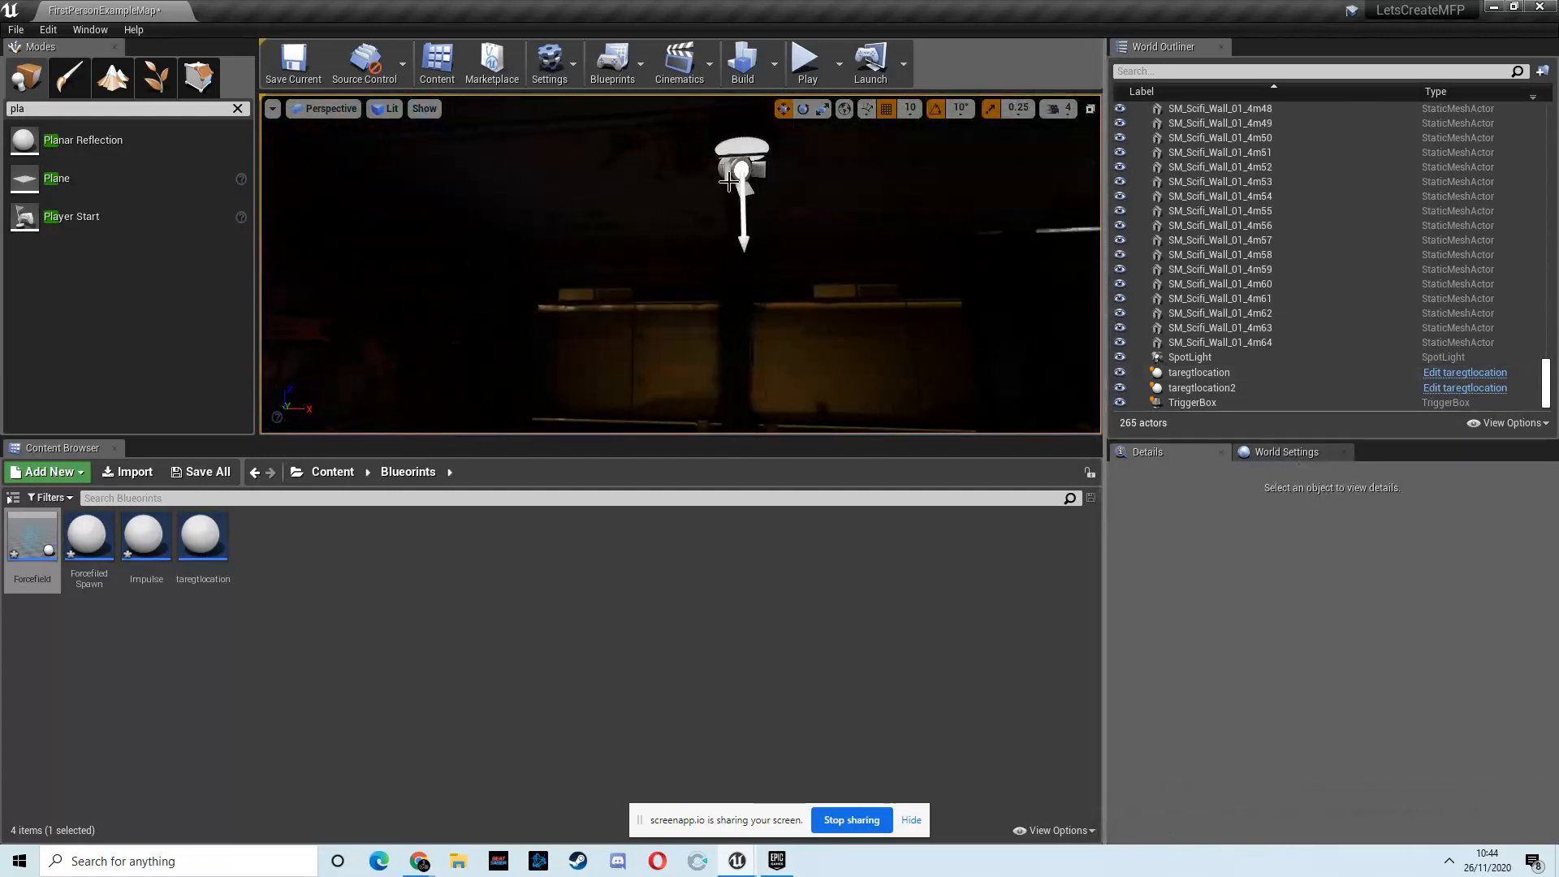
click(744, 177)
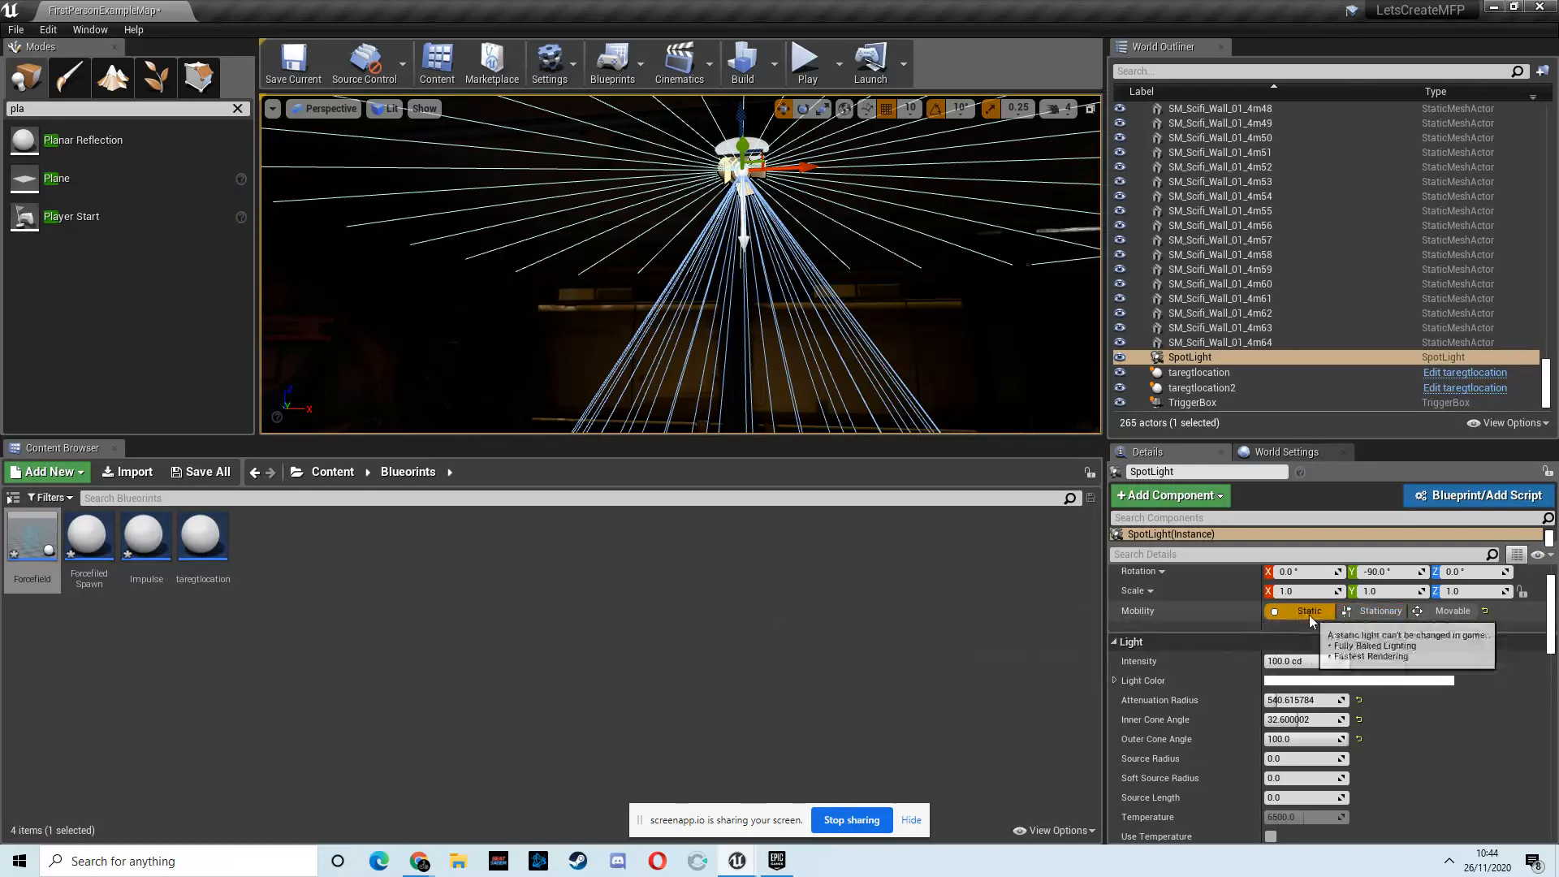
click(1428, 616)
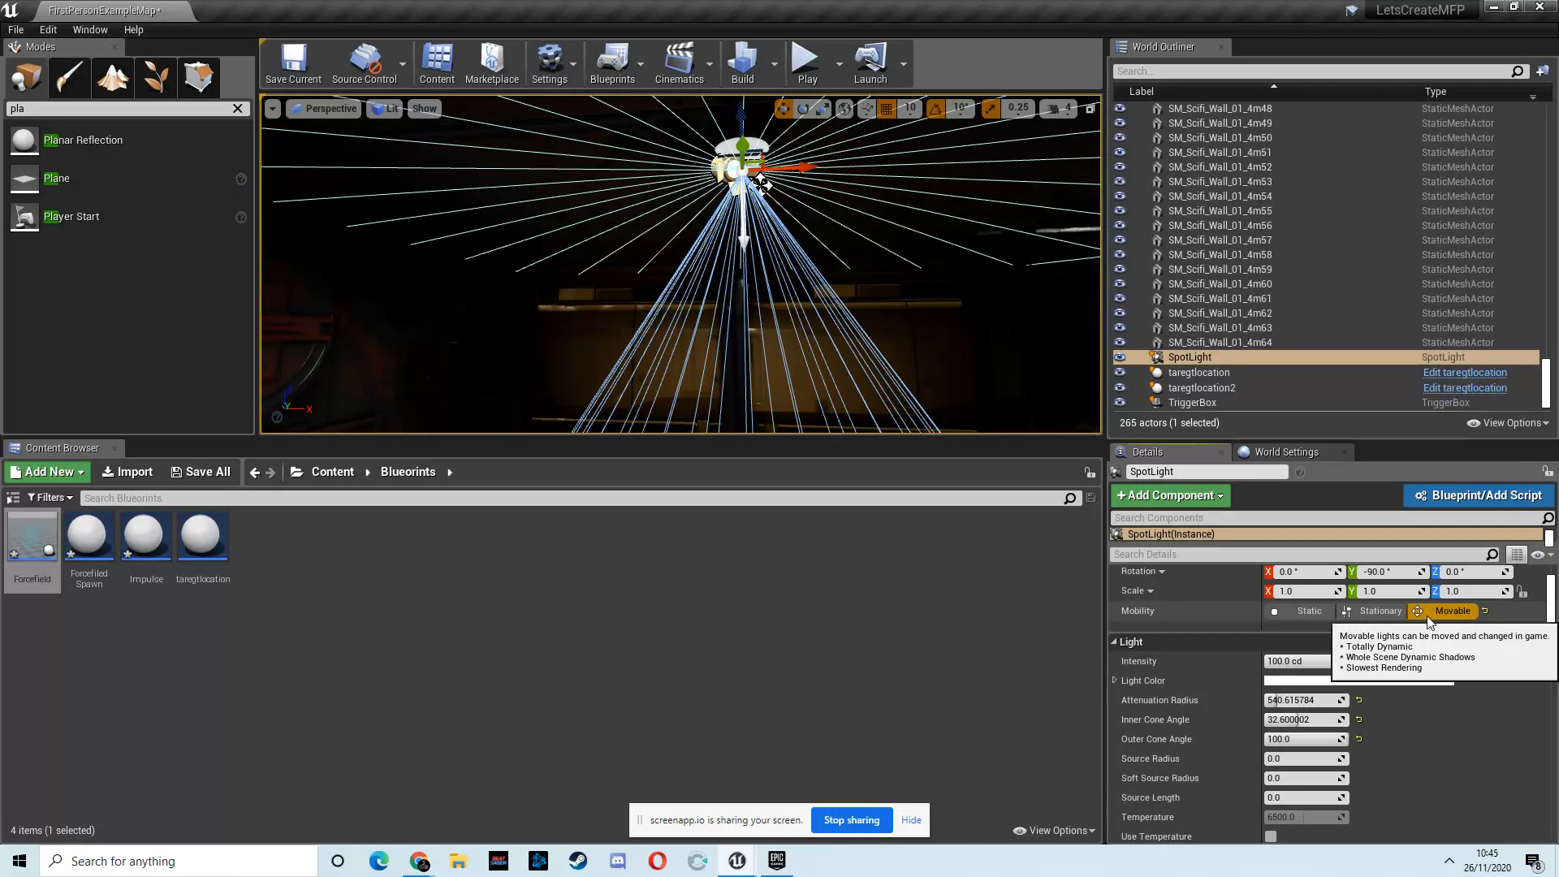
Step: Switch the viewport to the top view and frame the selected SpotLight
right_drag(986, 302, 1009, 468)
key(f)
click(325, 108)
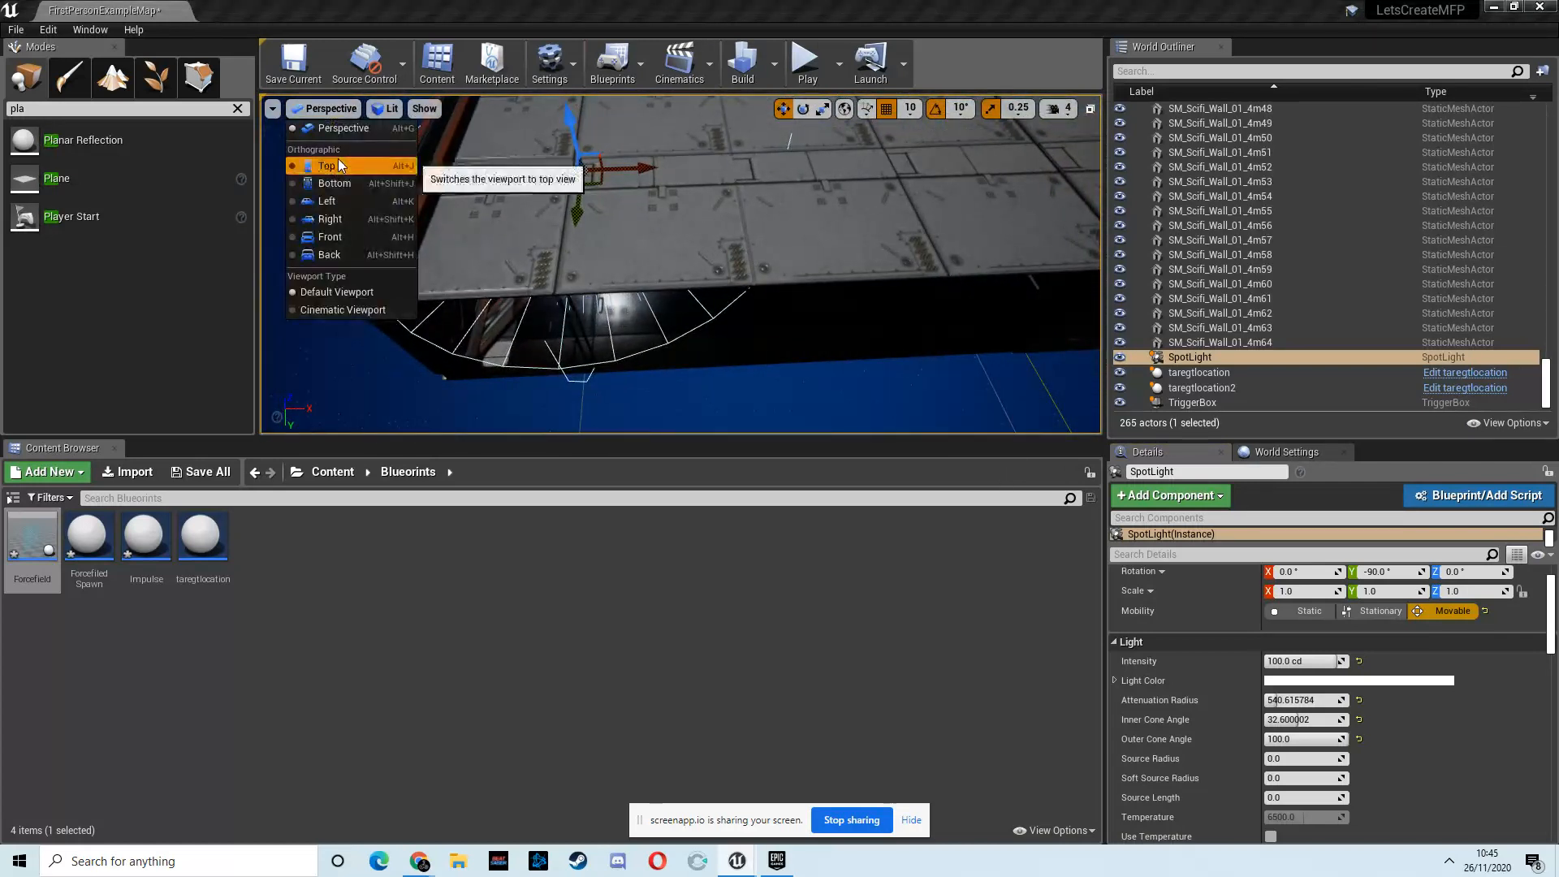
click(338, 163)
key(f)
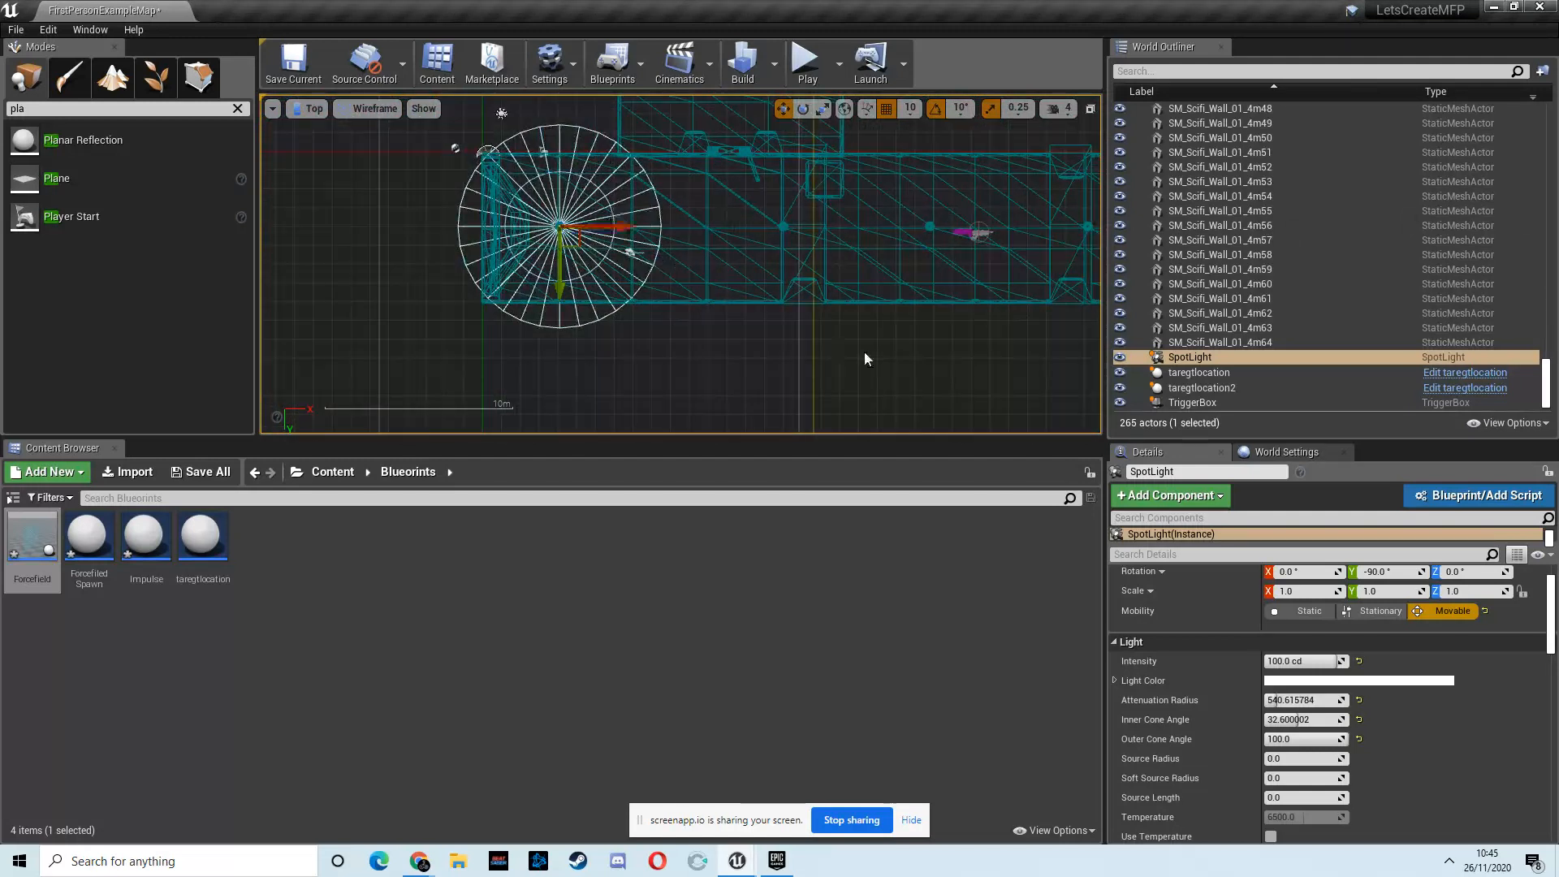
Step: Duplicate the movable SpotLight along the corridor at roughly even spacing, making seven copies
alt+drag(619, 231, 749, 236)
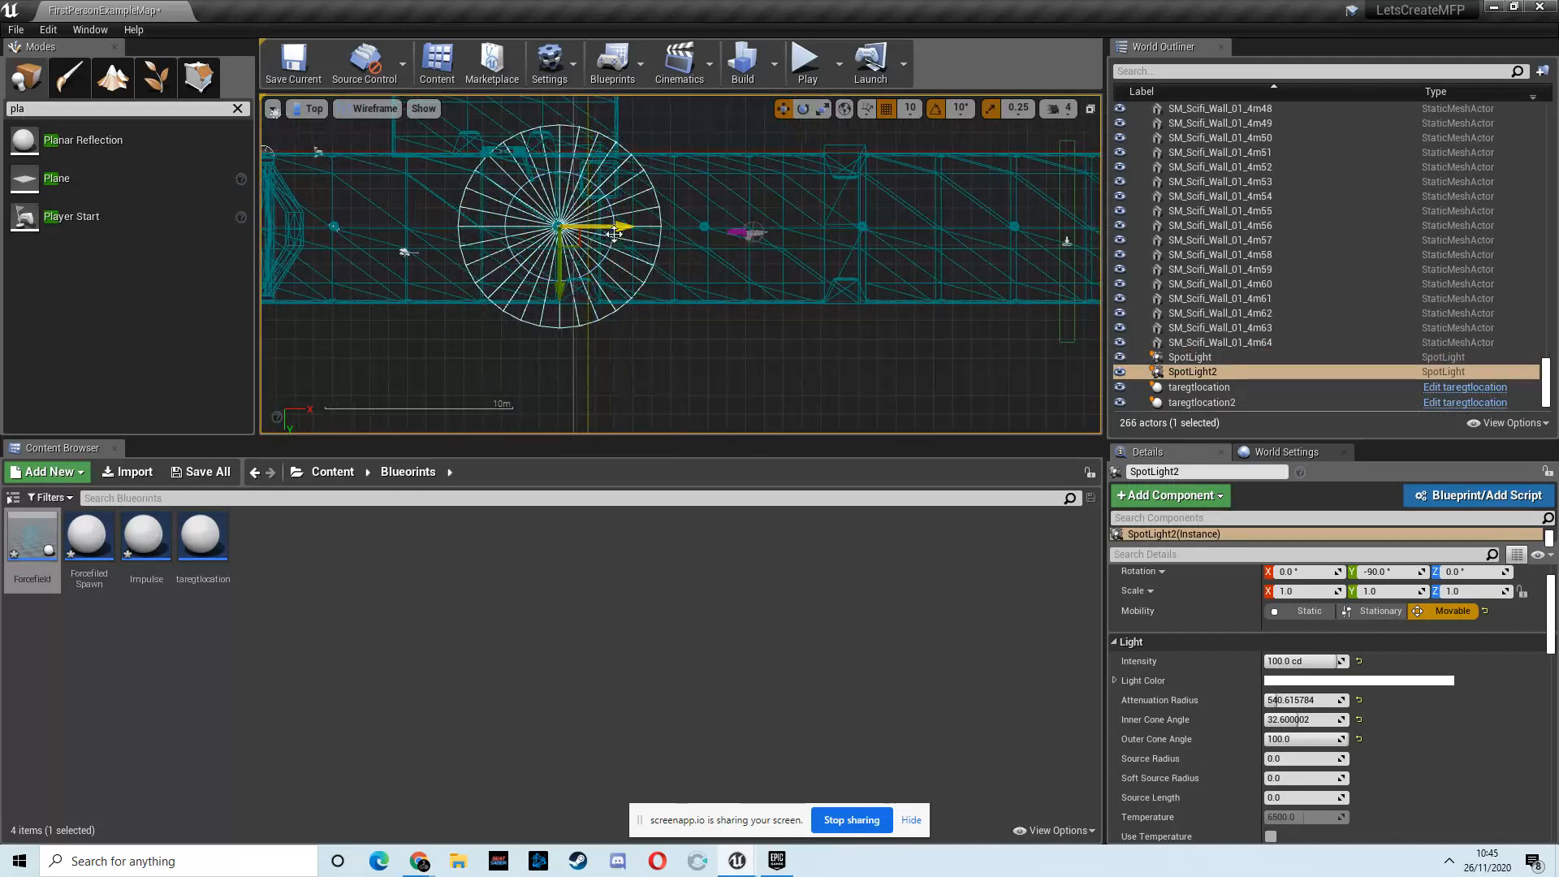
alt+drag(619, 232, 712, 241)
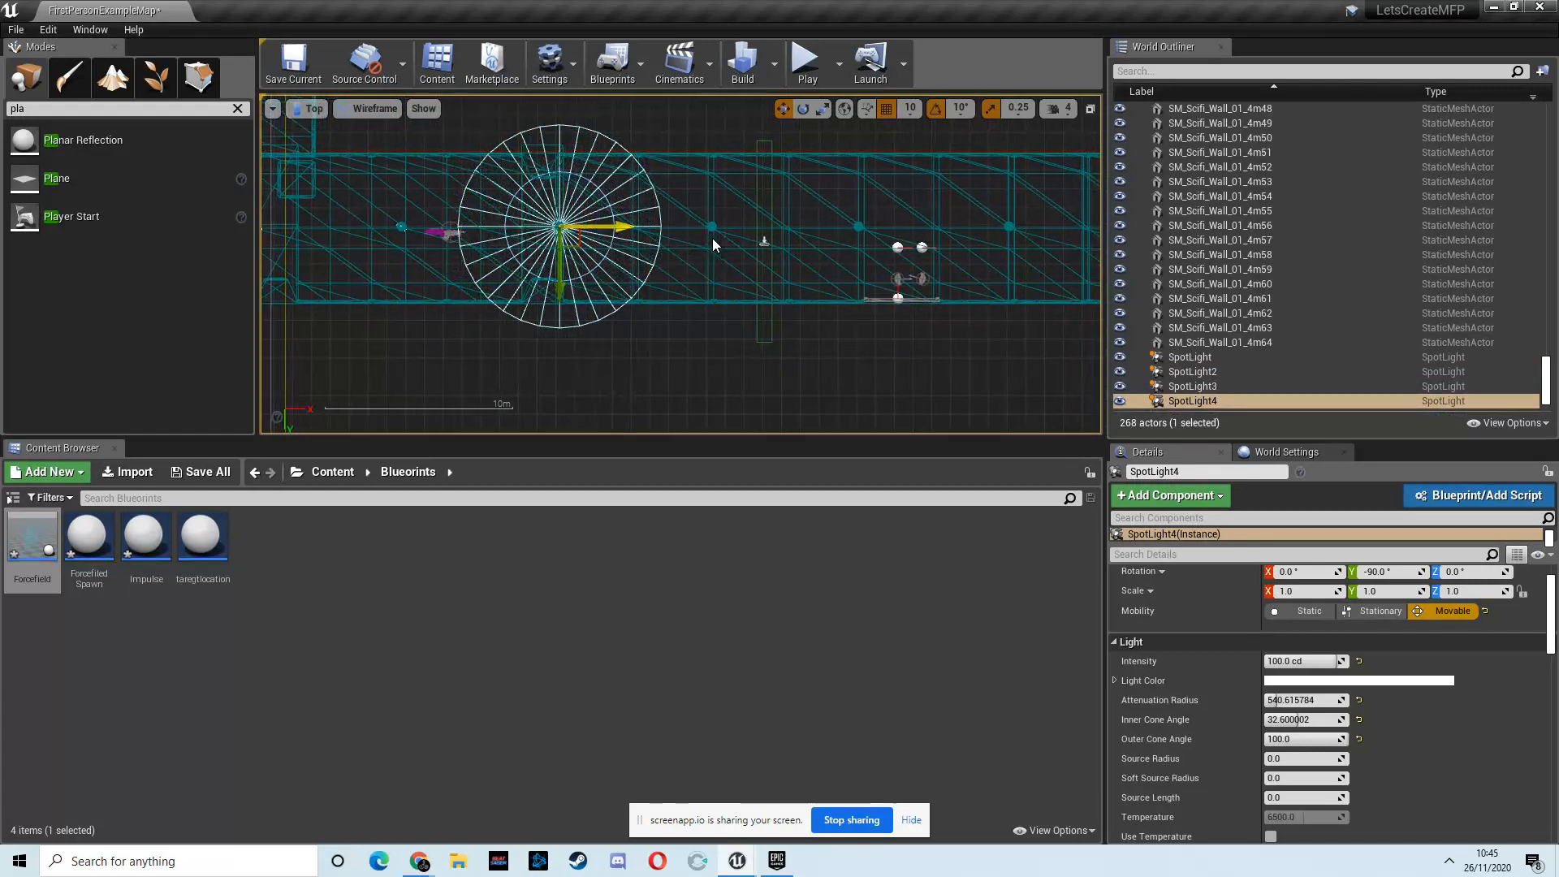
alt+drag(622, 227, 710, 235)
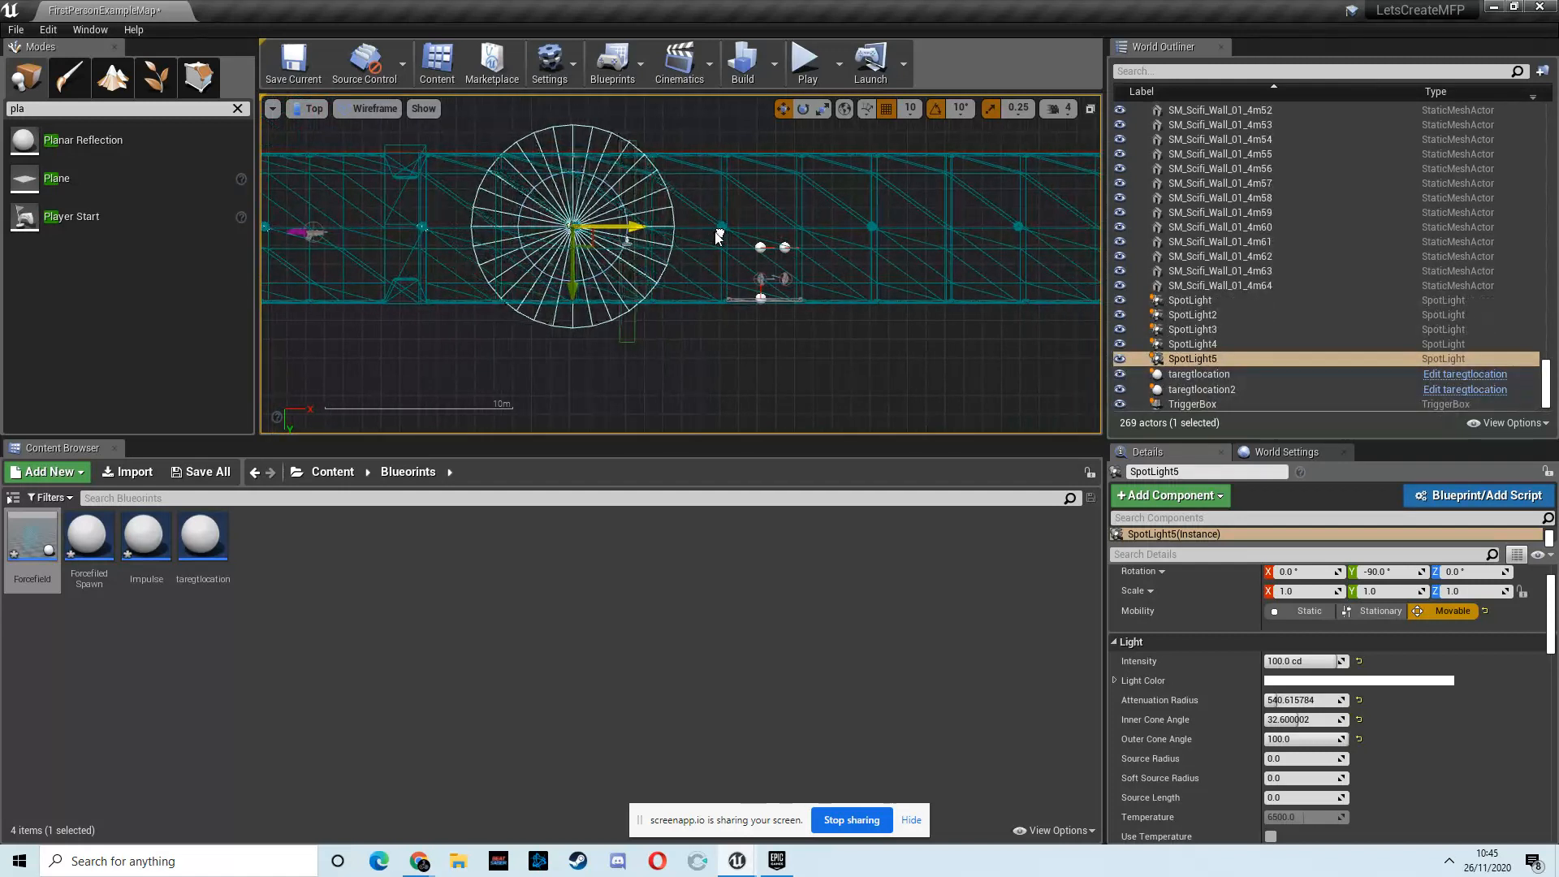
alt+drag(632, 228, 724, 234)
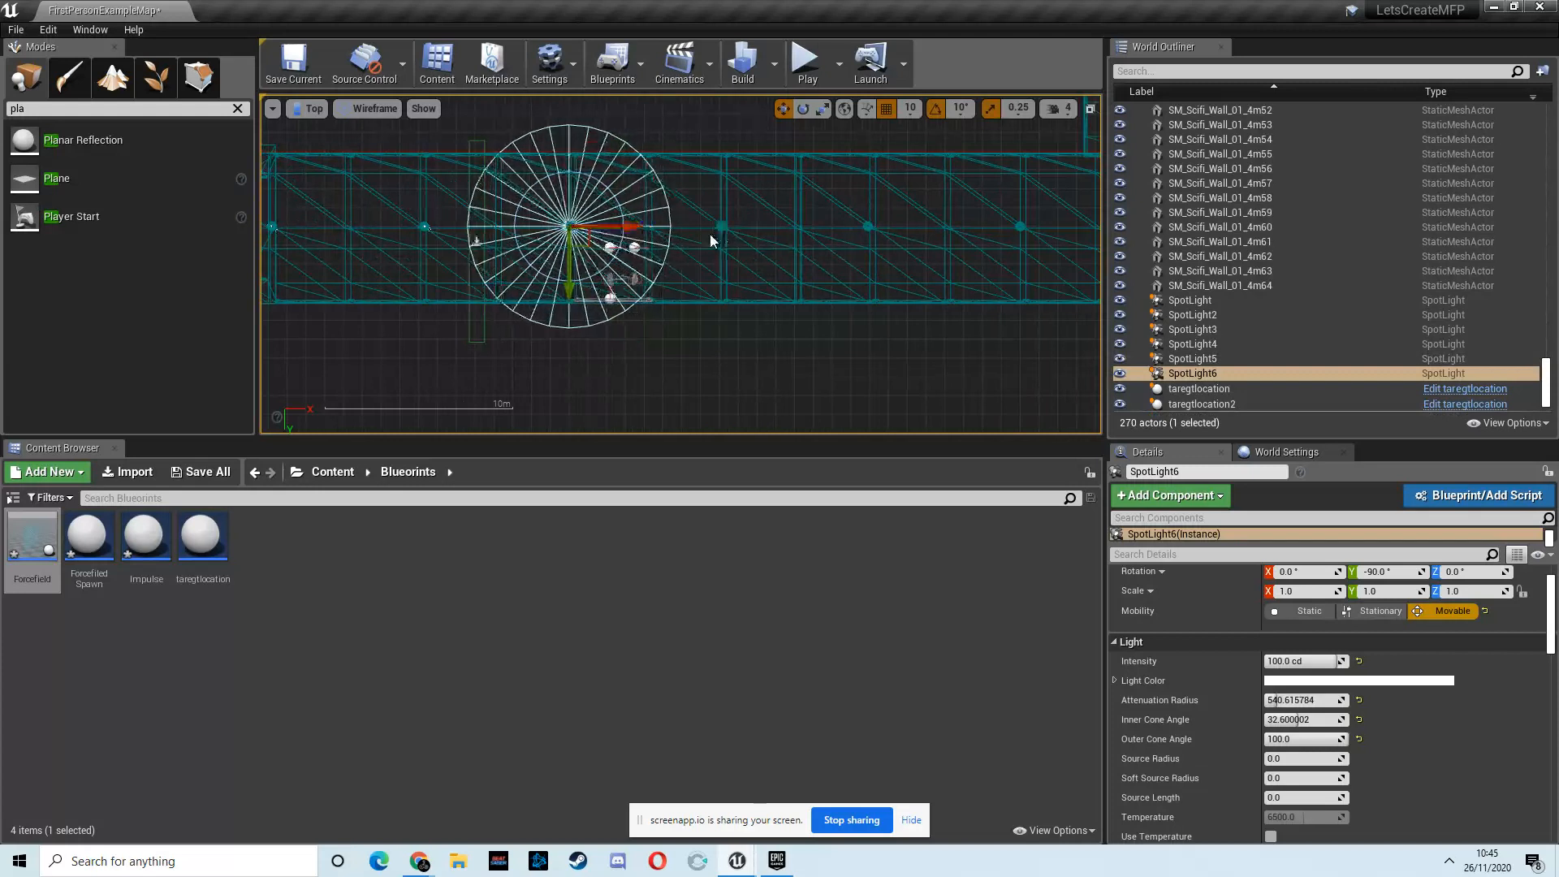
alt+drag(637, 228, 759, 233)
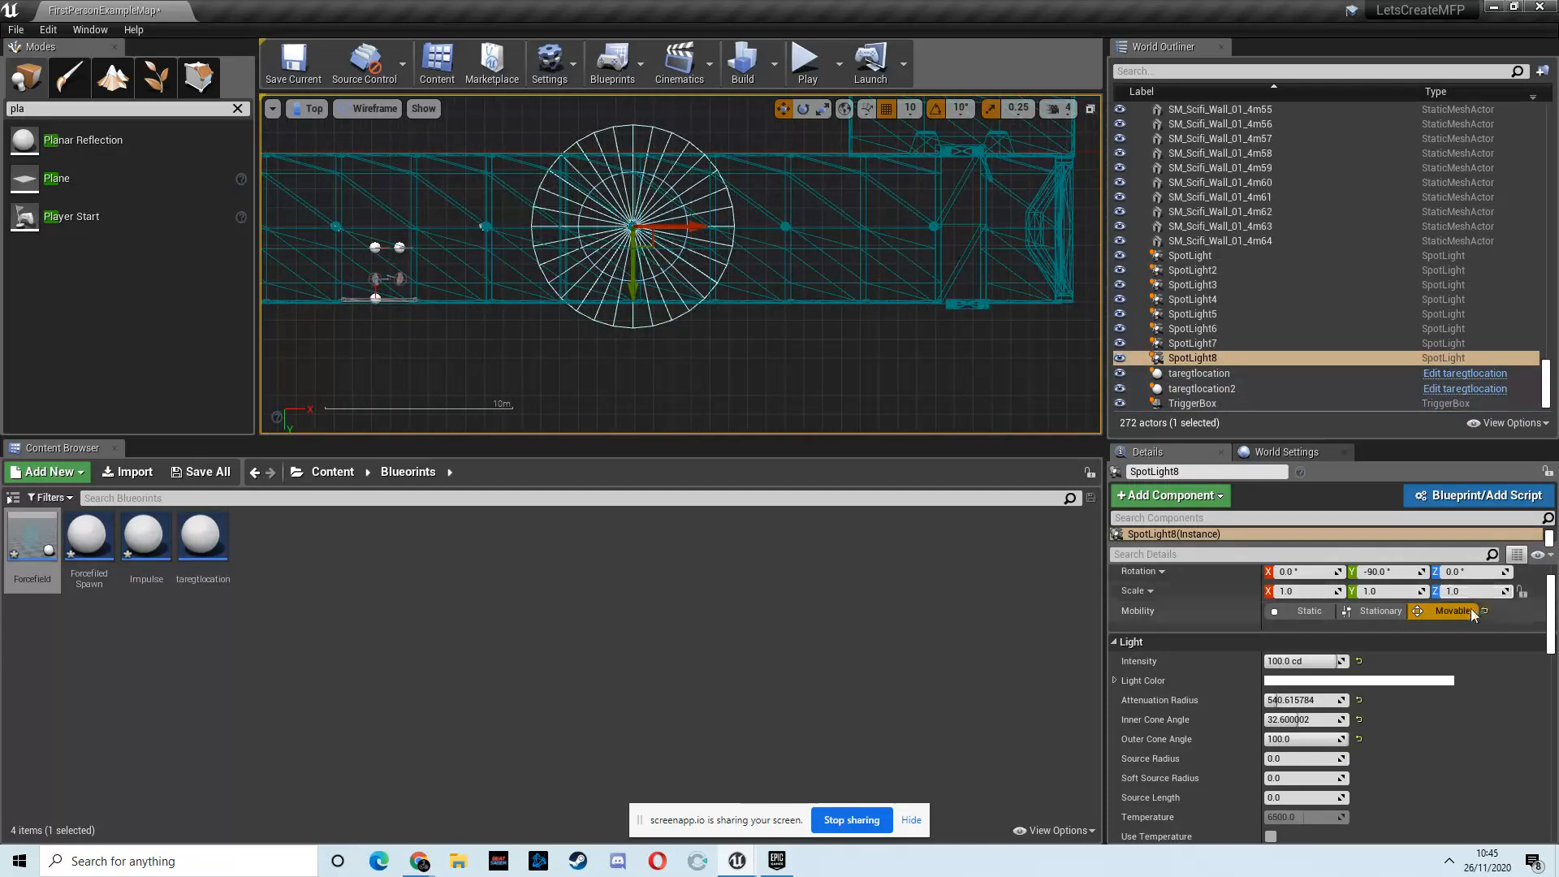
Step: Undo all the movable SpotLight copies so that only the original SpotLight is left
key(ctrl+z)
key(ctrl+z)
key(ctrl+z)
key(ctrl+z)
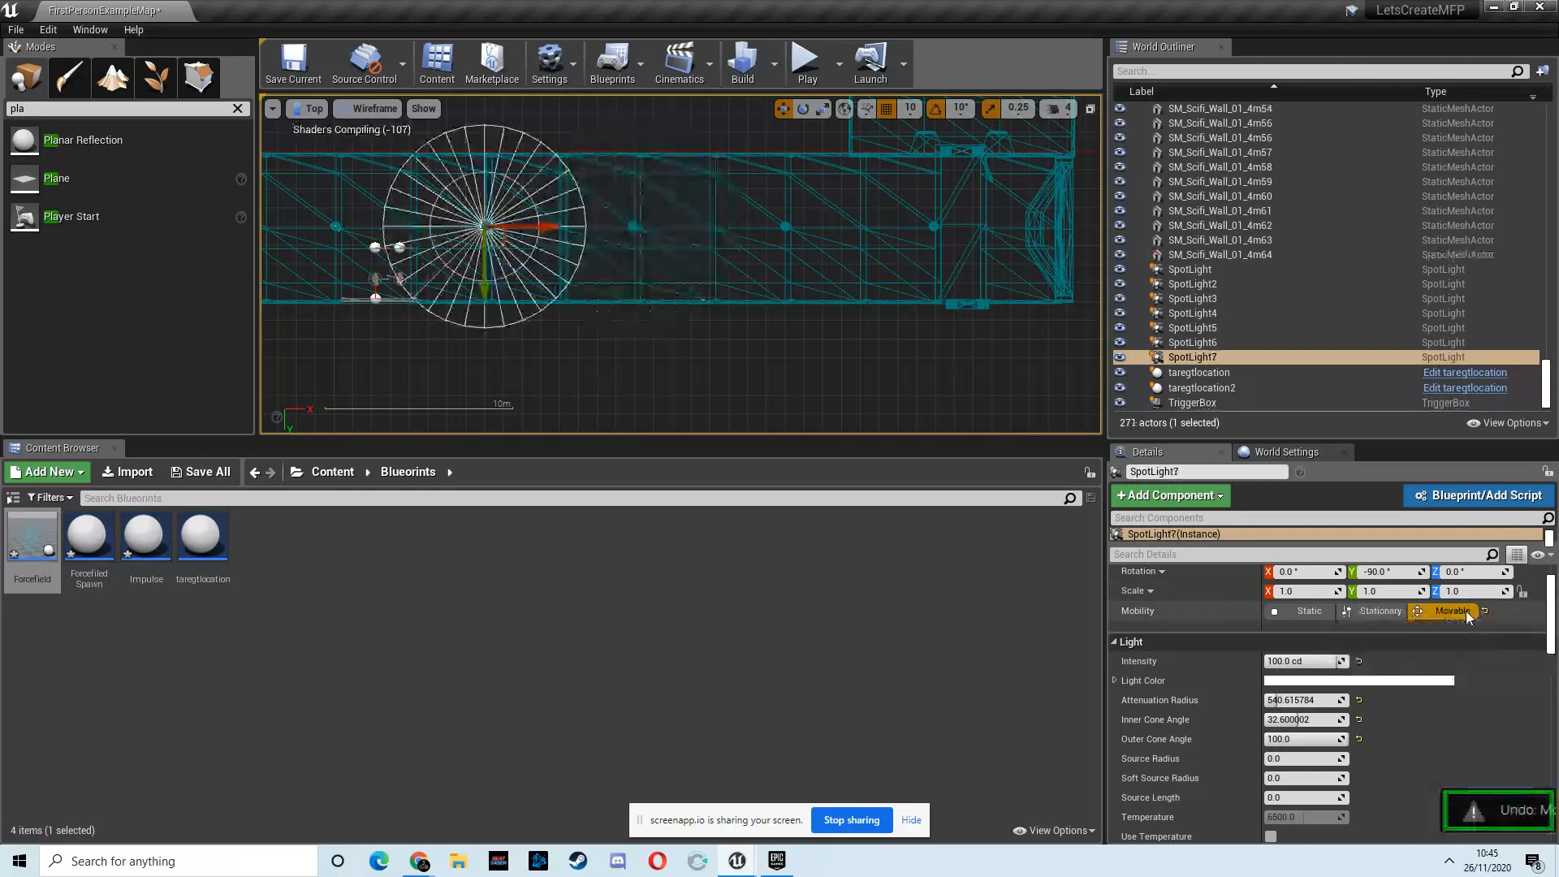
key(ctrl+z)
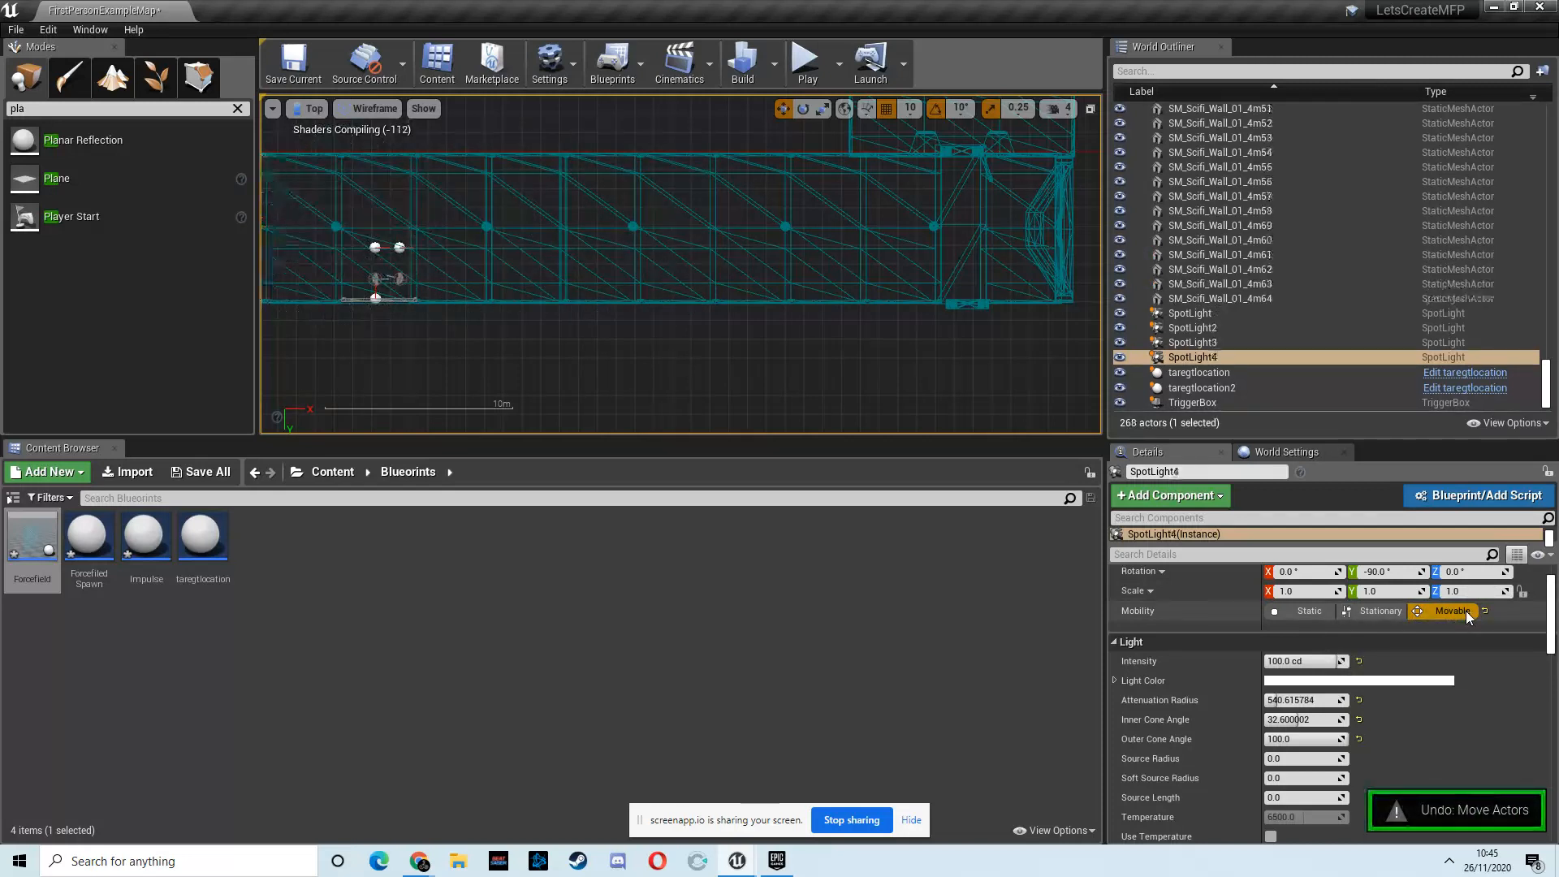
right_drag(520, 342, 1090, 313)
key(ctrl+z)
key(ctrl+z)
right_drag(674, 426, 1109, 390)
key(ctrl+z)
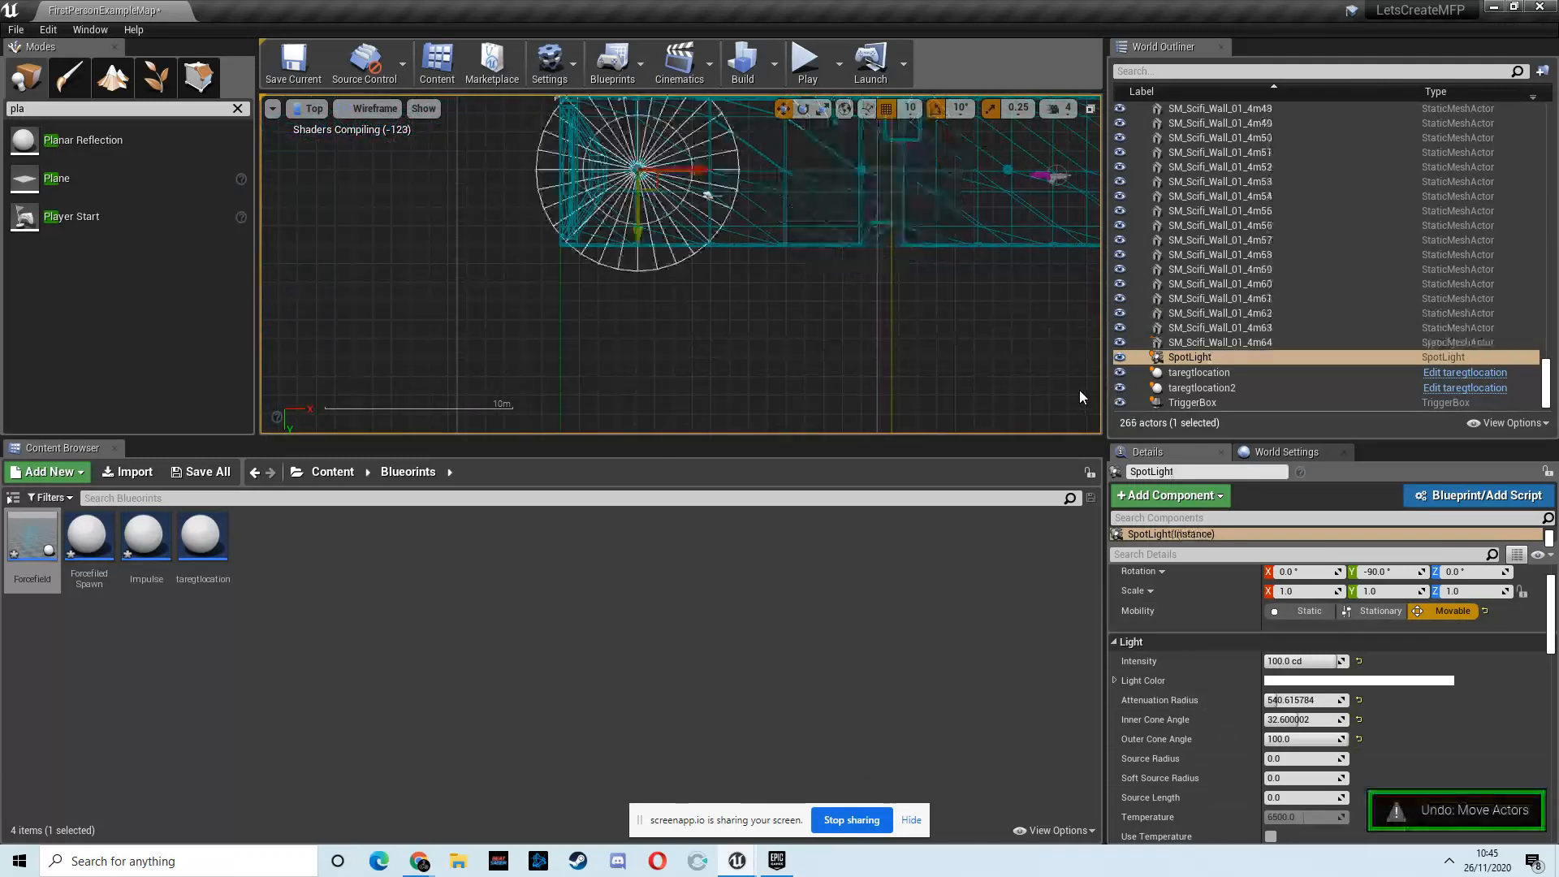
Step: Set the SpotLight's mobility to Static and duplicate it at even spacing to the corridor's far end, making nine copies
click(1308, 610)
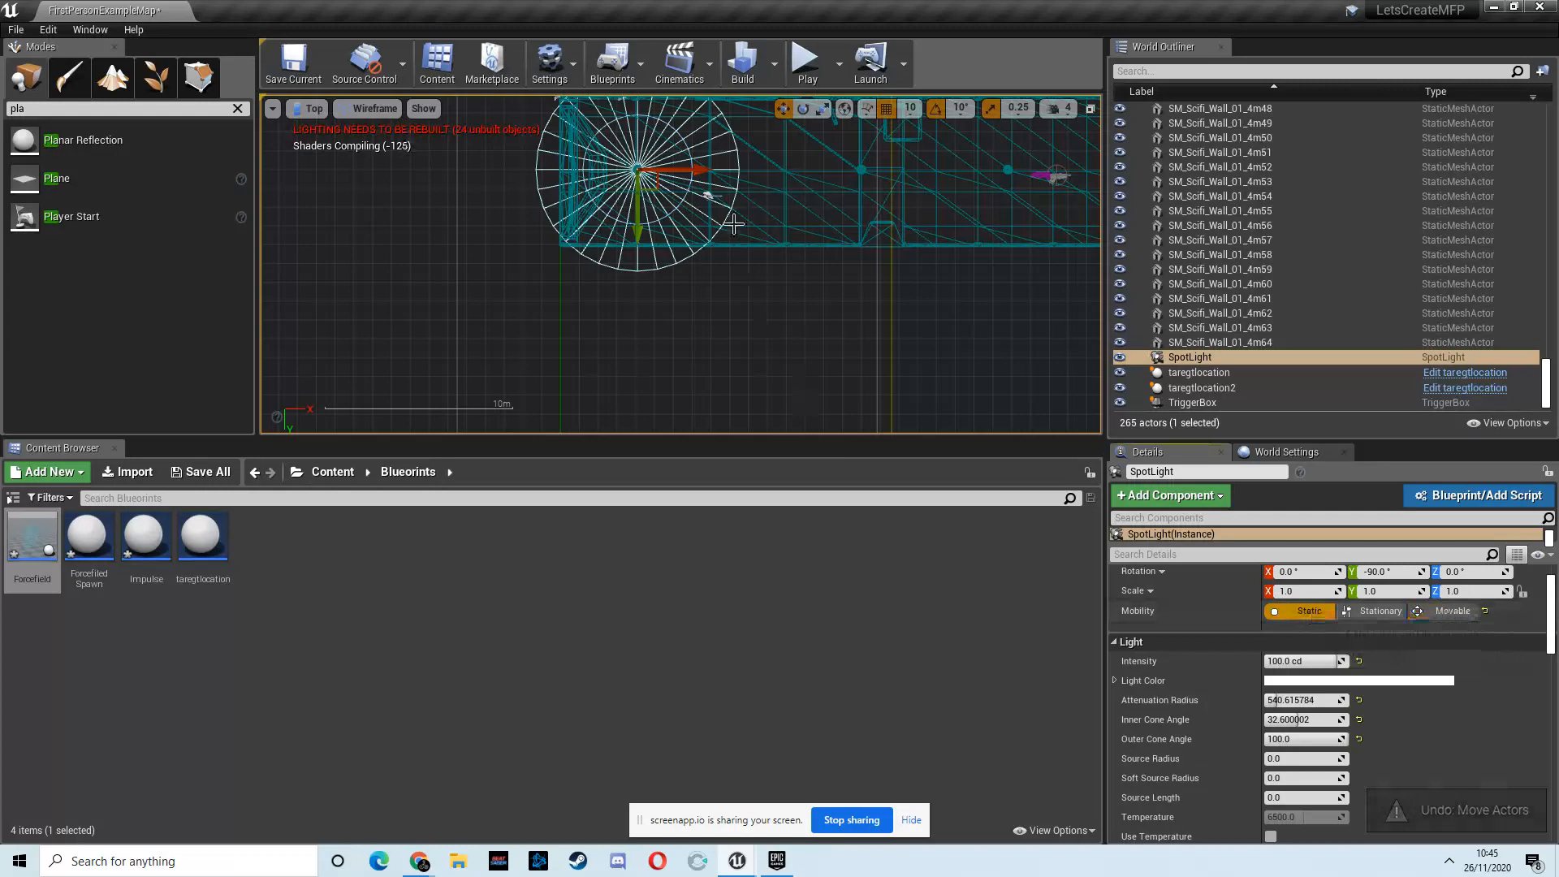
alt+drag(703, 182, 842, 191)
alt+drag(735, 172, 952, 185)
alt+drag(859, 173, 1013, 185)
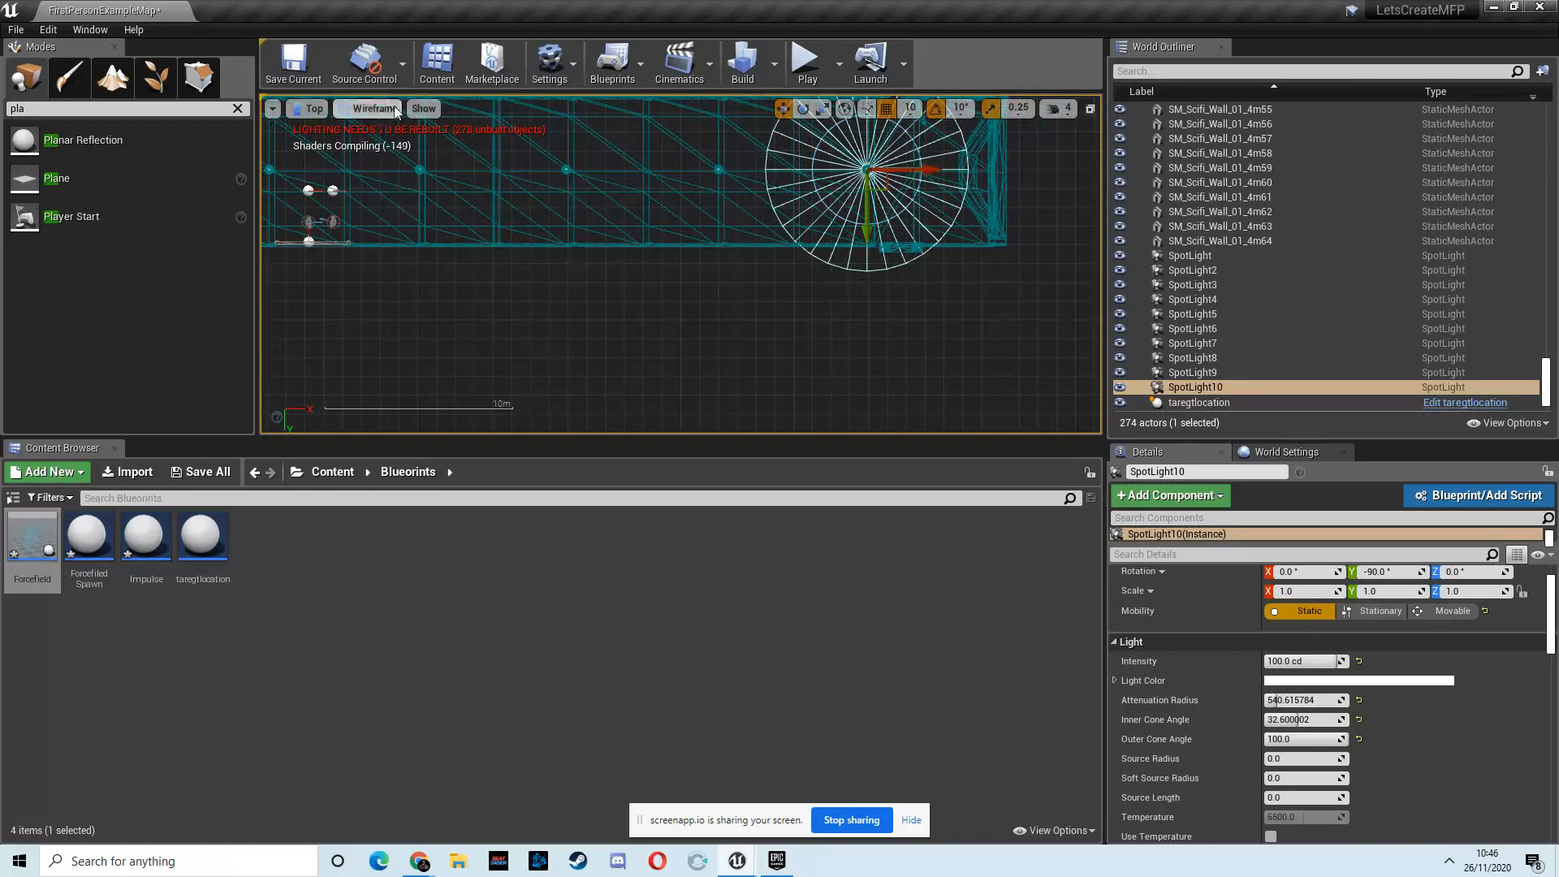
click(1492, 8)
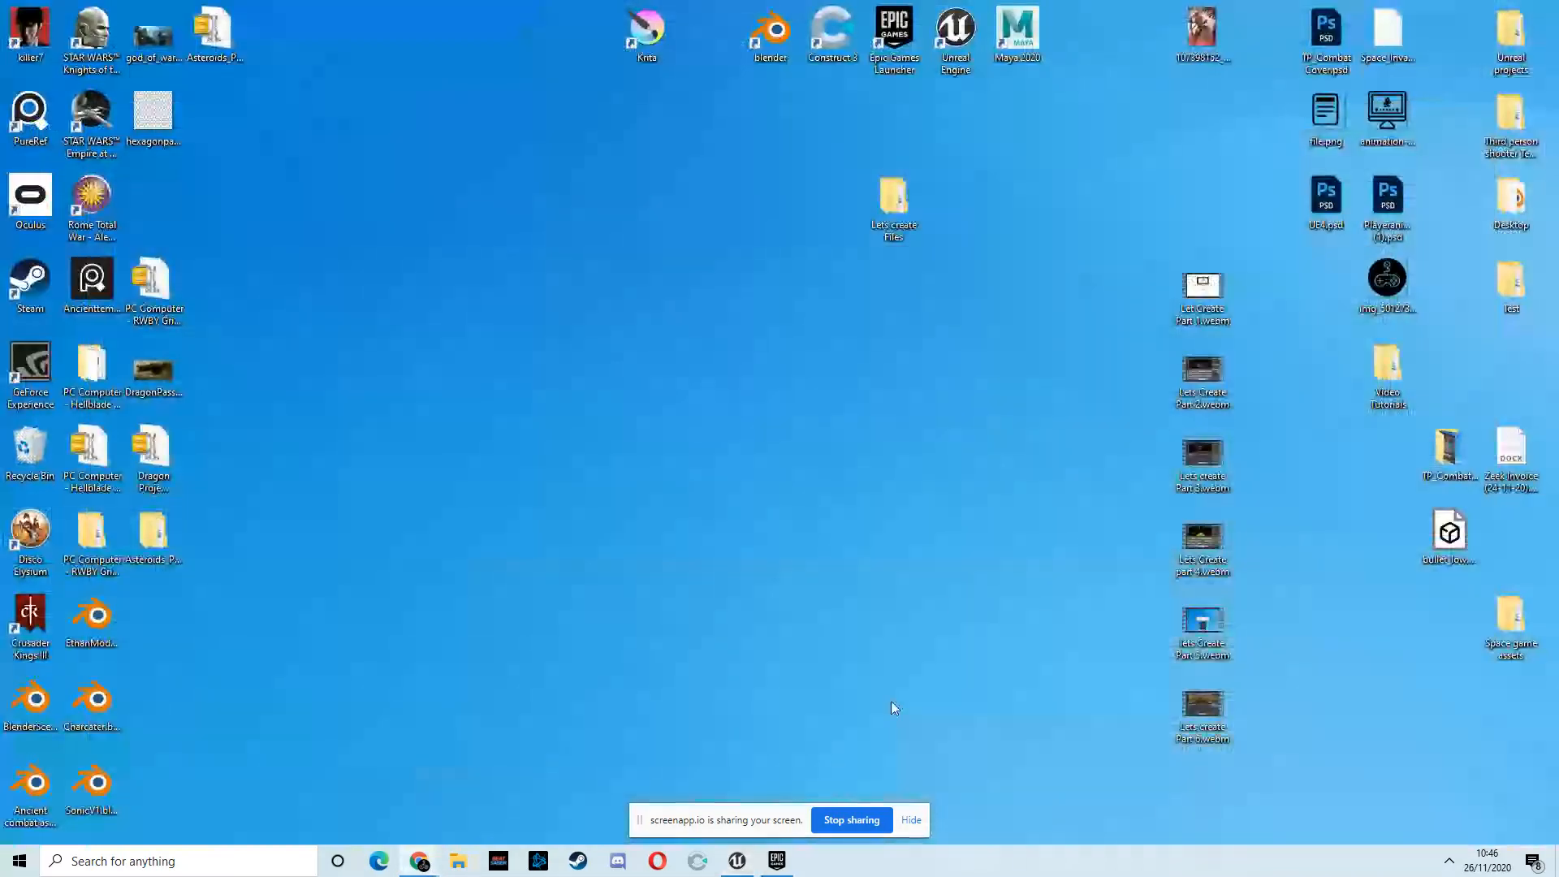
click(752, 859)
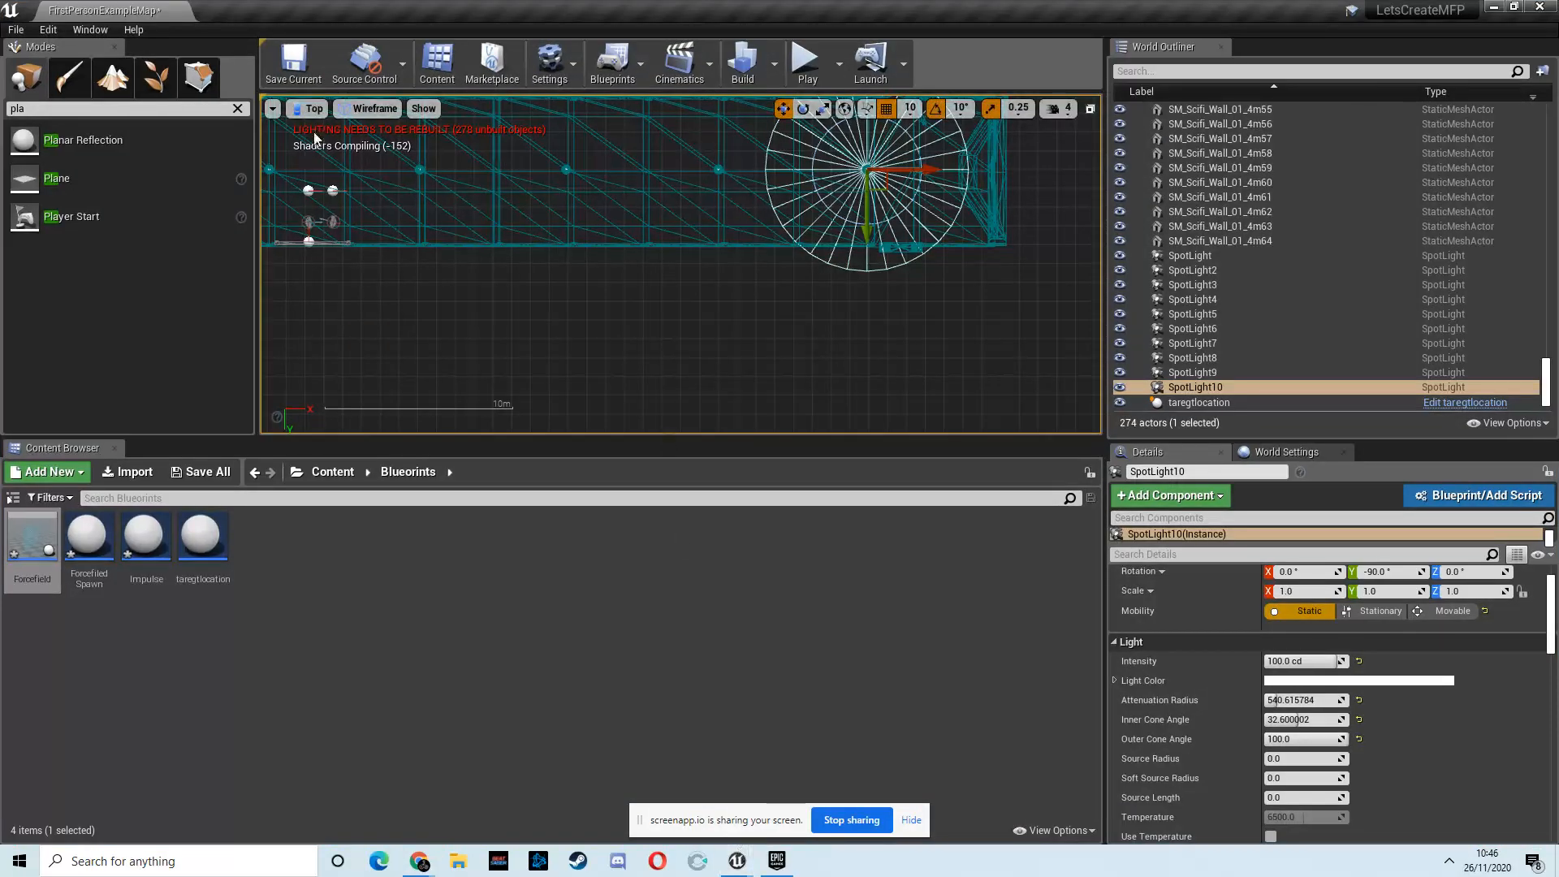
Step: Return the viewport to the perspective view and look inside the corridor at the last duplicated SpotLight
click(310, 110)
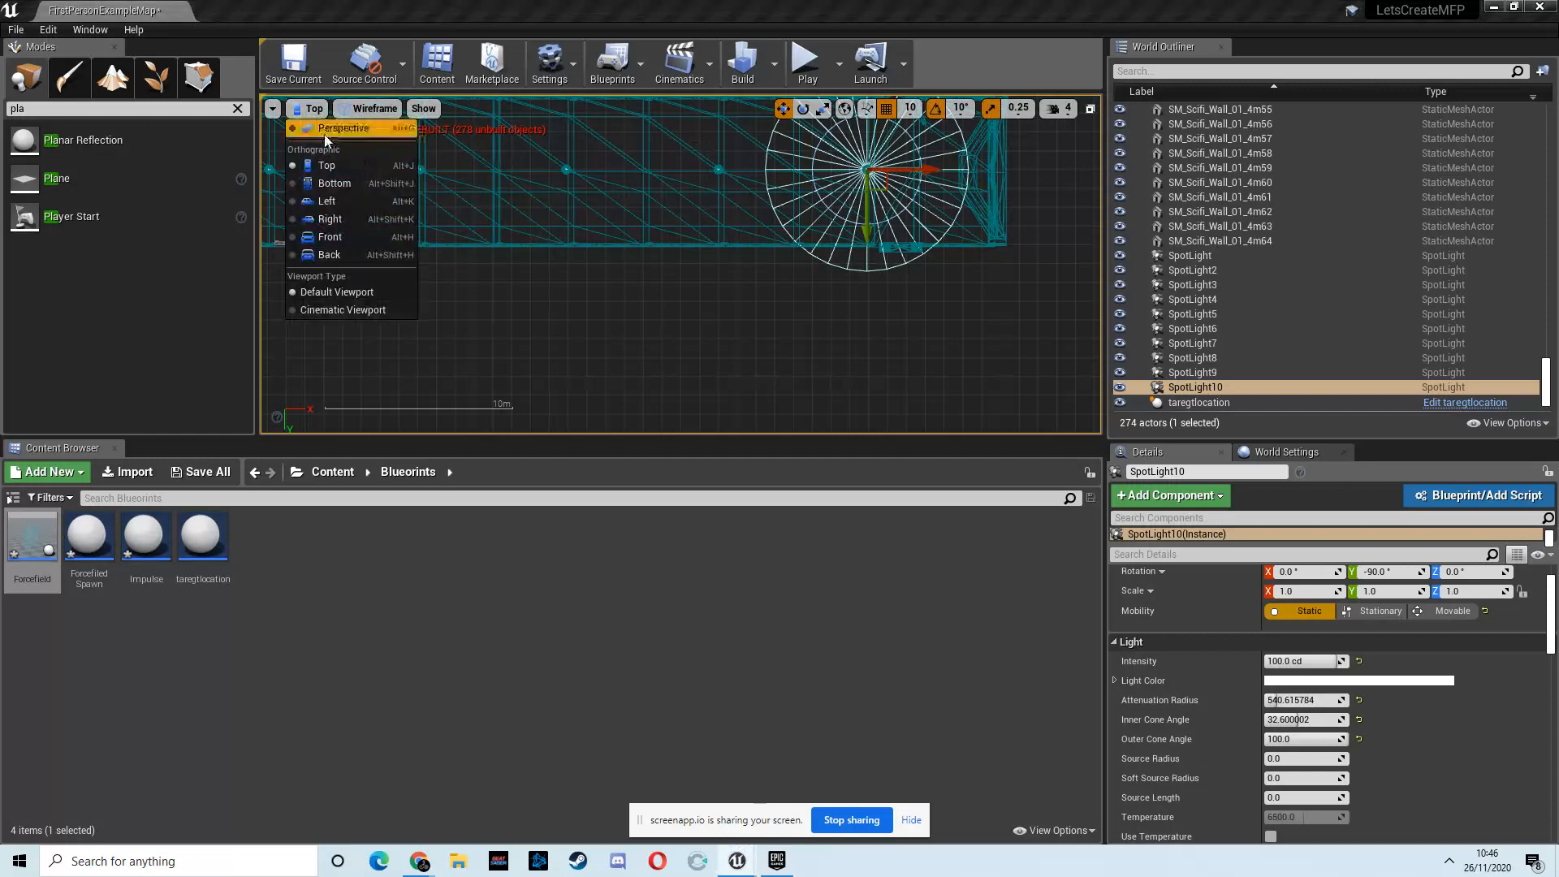
click(325, 135)
scroll(767, 307, up, 10)
key(w)
right_drag(930, 218, 800, 346)
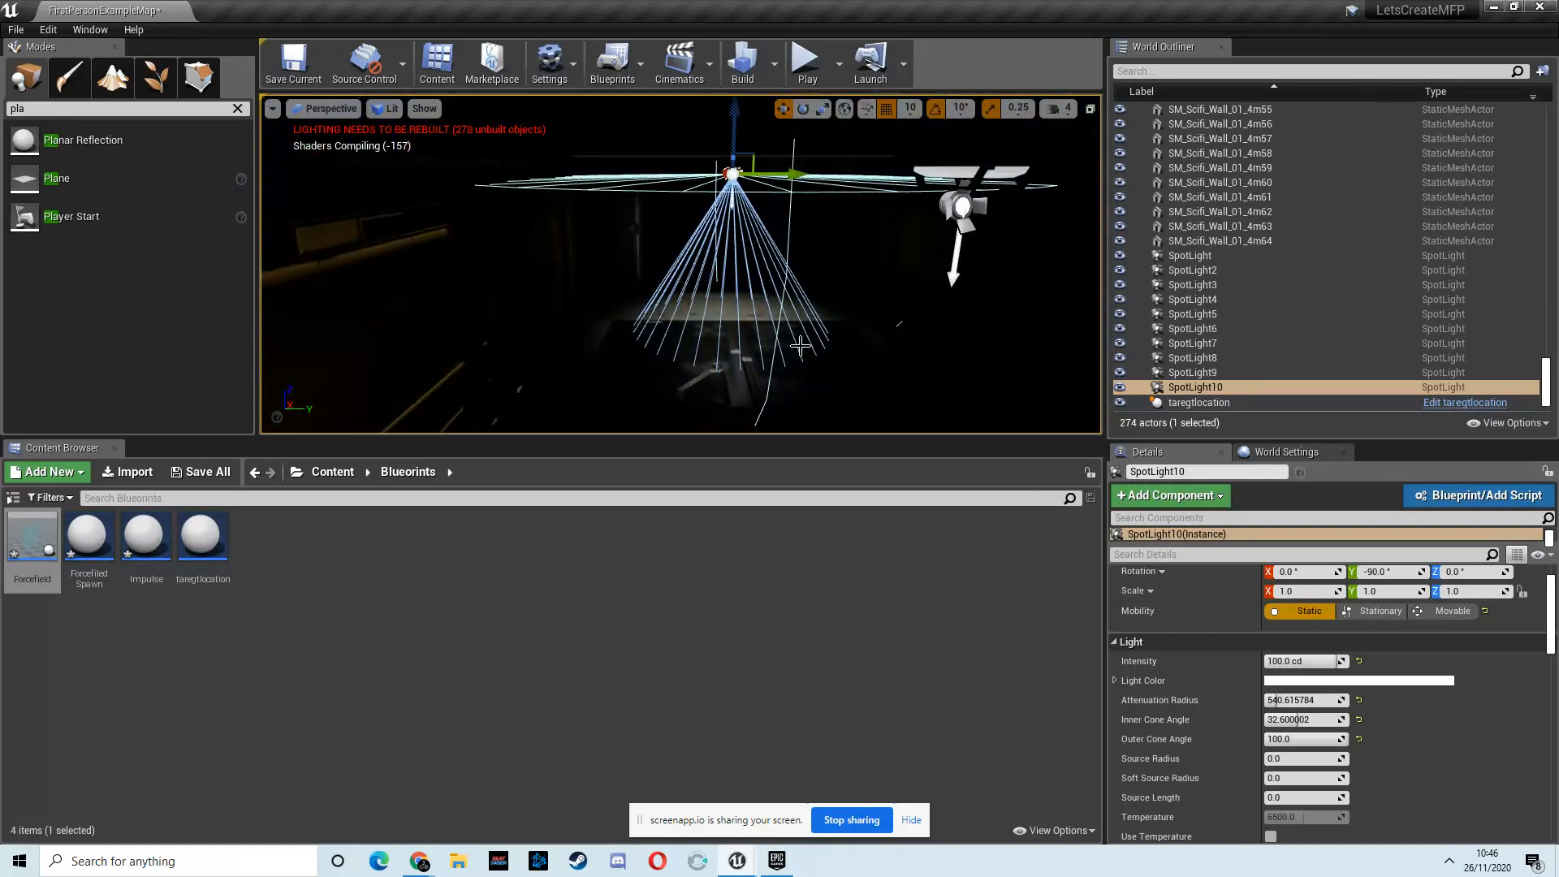
Step: Build only the level's lighting and check the screen recorder's page while the build runs
click(774, 64)
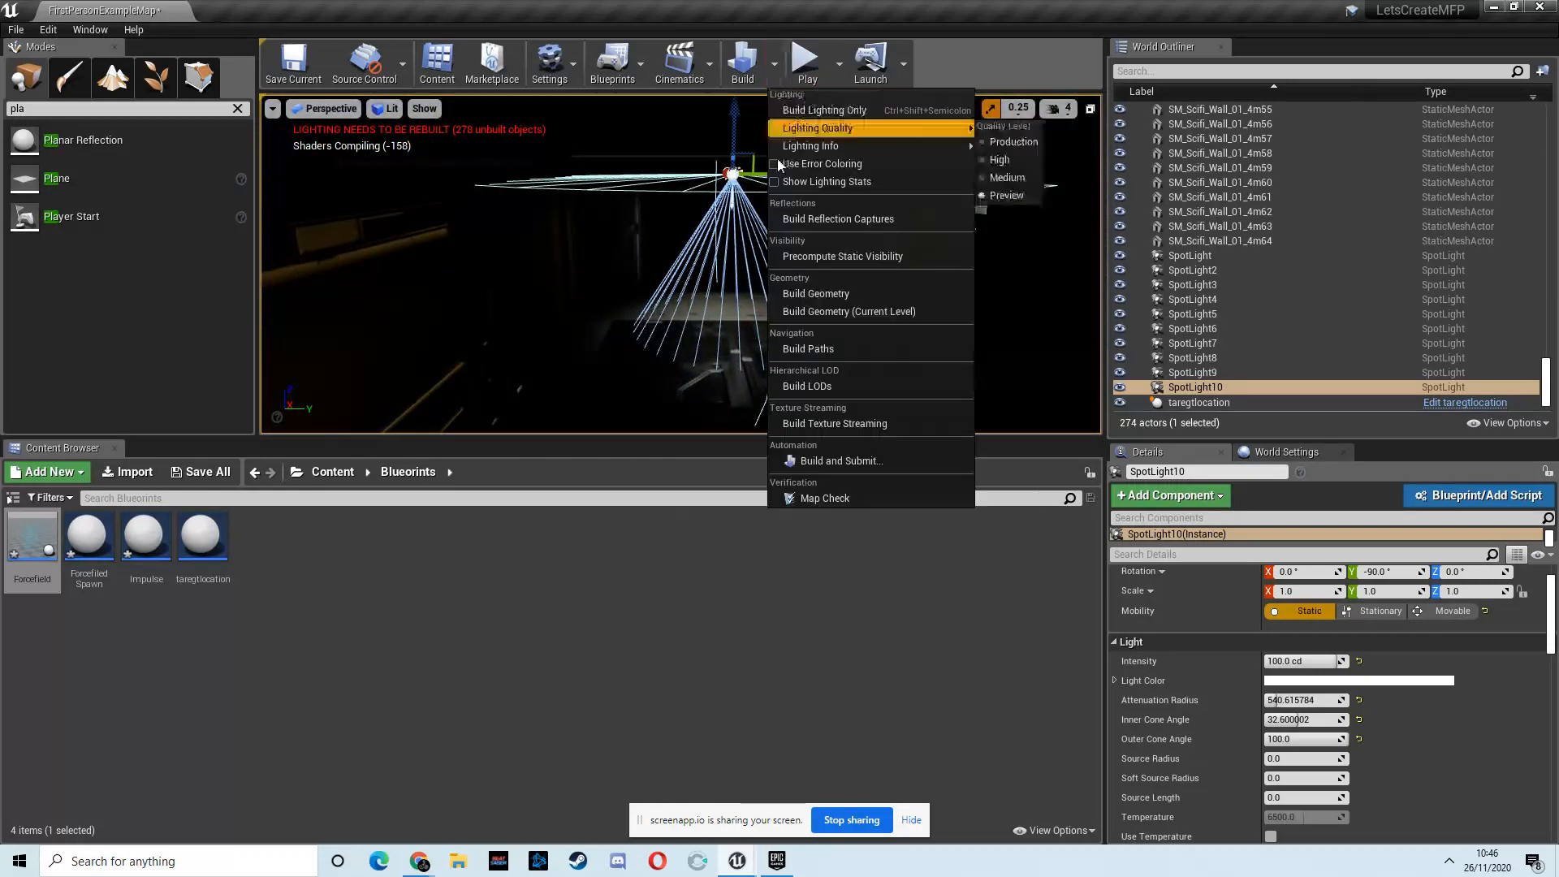
click(829, 111)
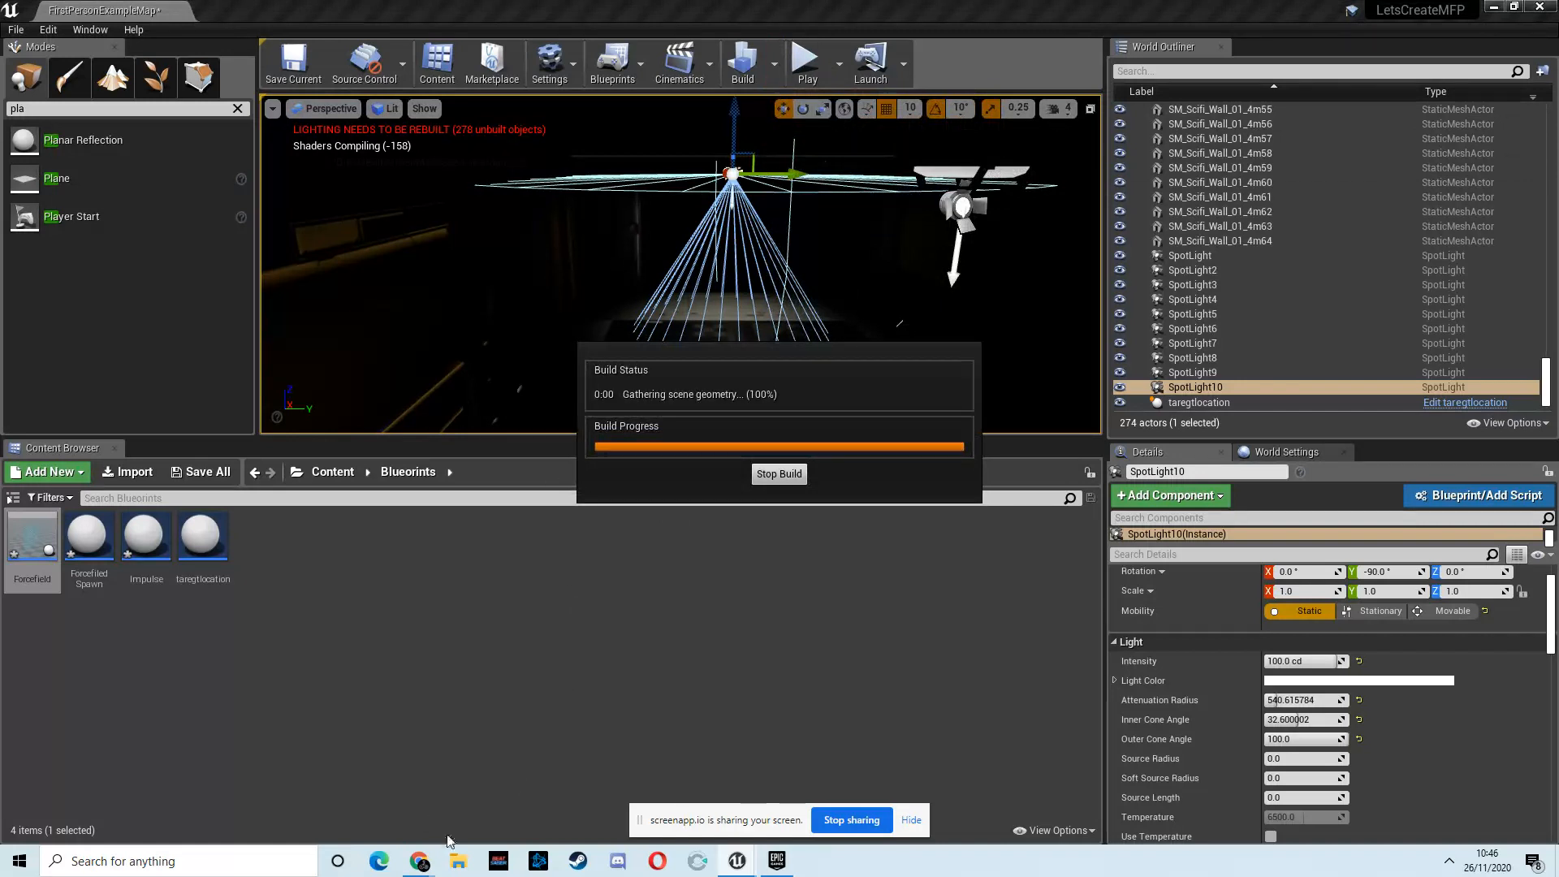
mouse_move(422, 863)
click(333, 780)
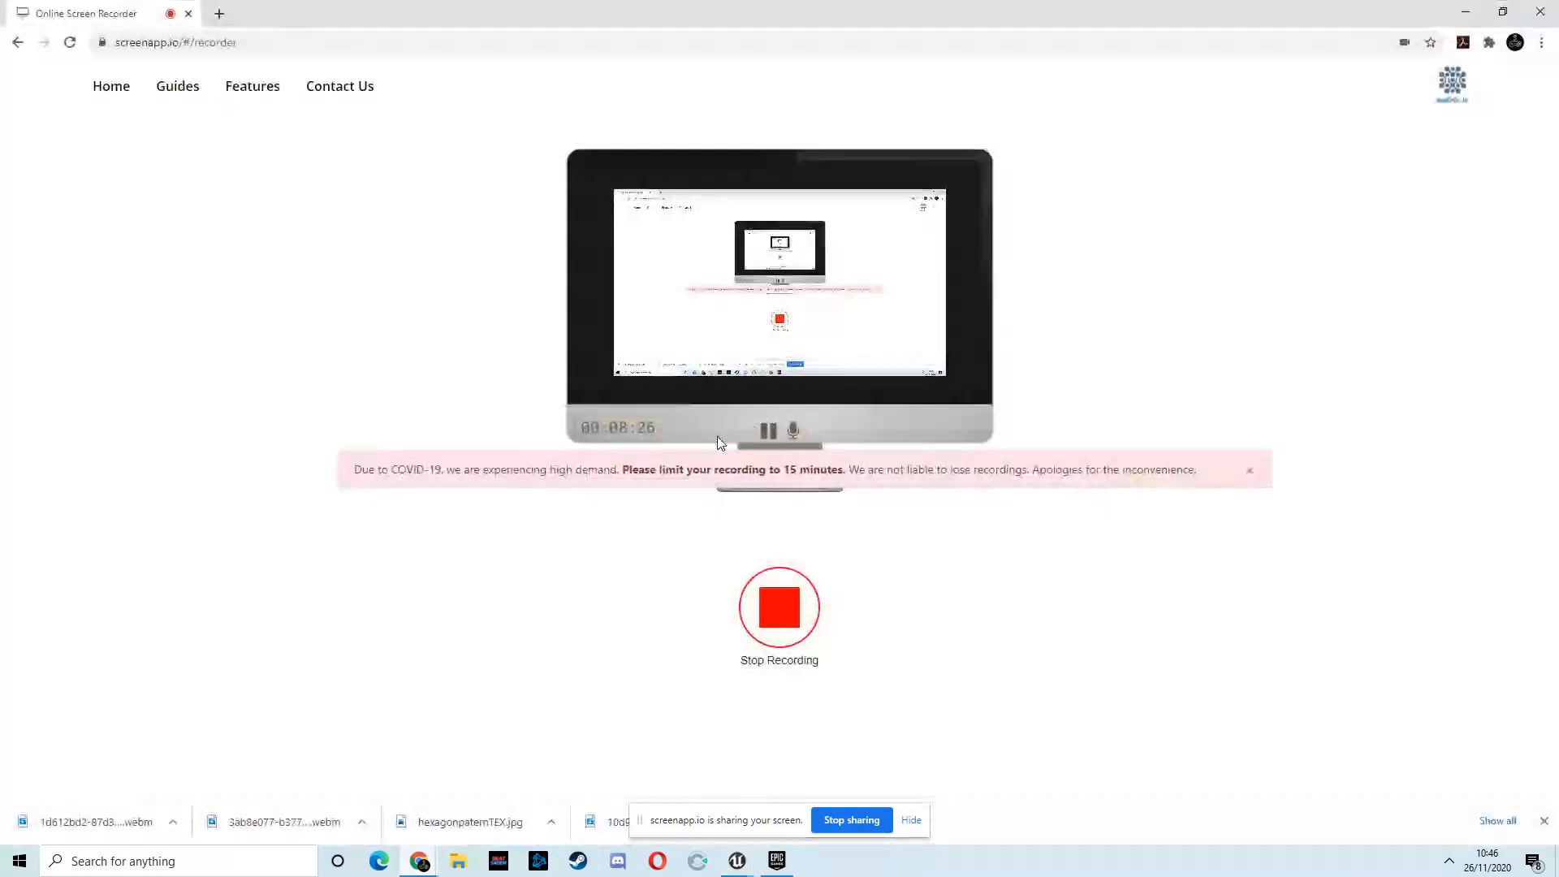
click(1468, 14)
Step: Play the level and walk the corridor in both directions to examine the rebuilt lighting, then stop playing and put the message log away
click(807, 61)
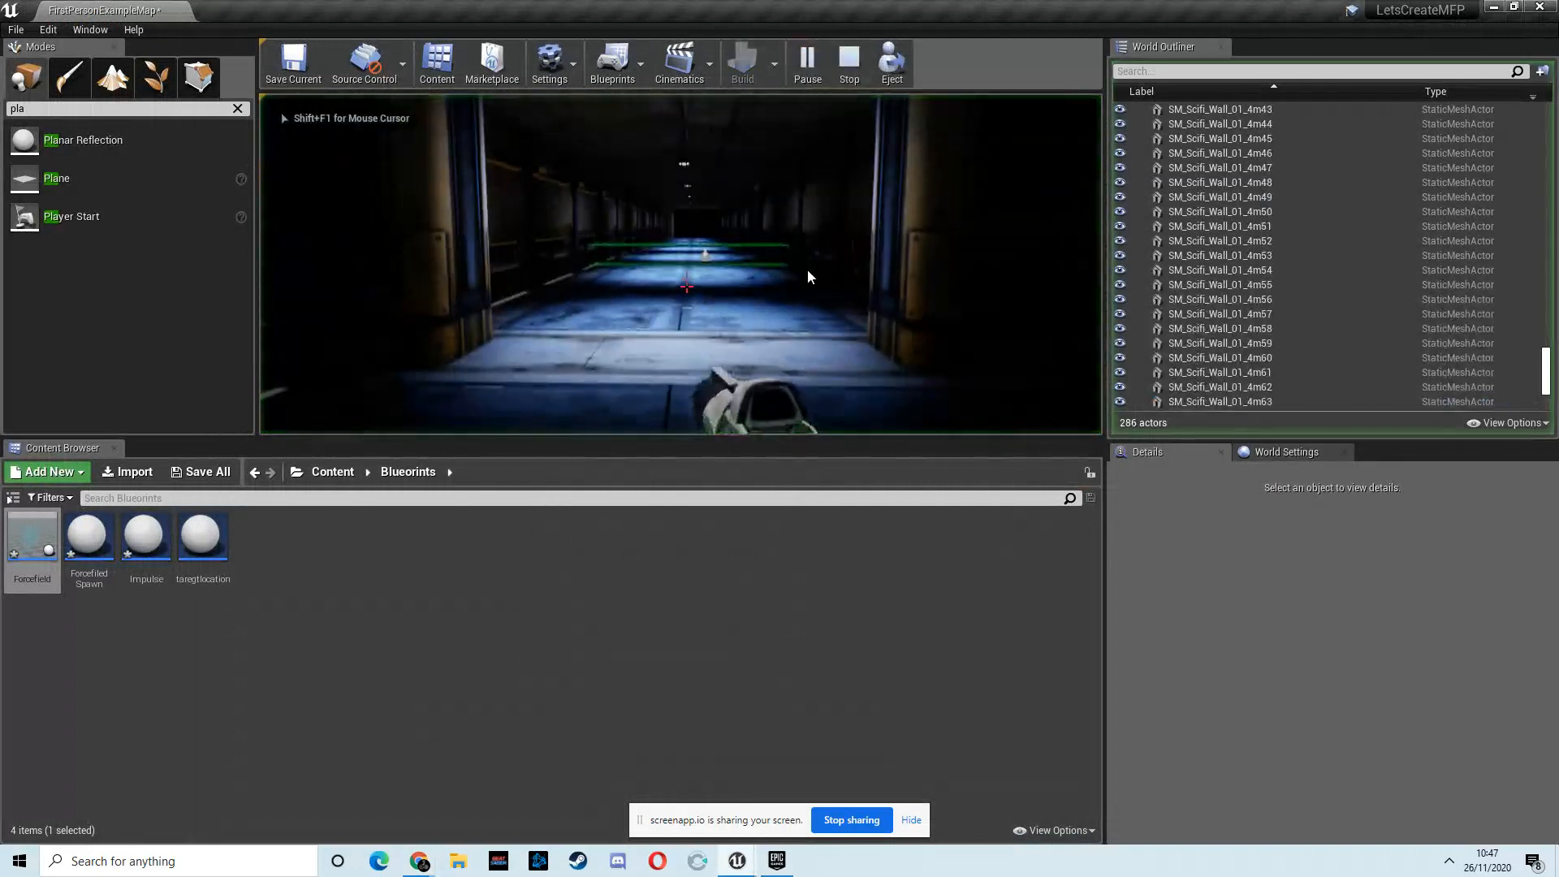
key(w)
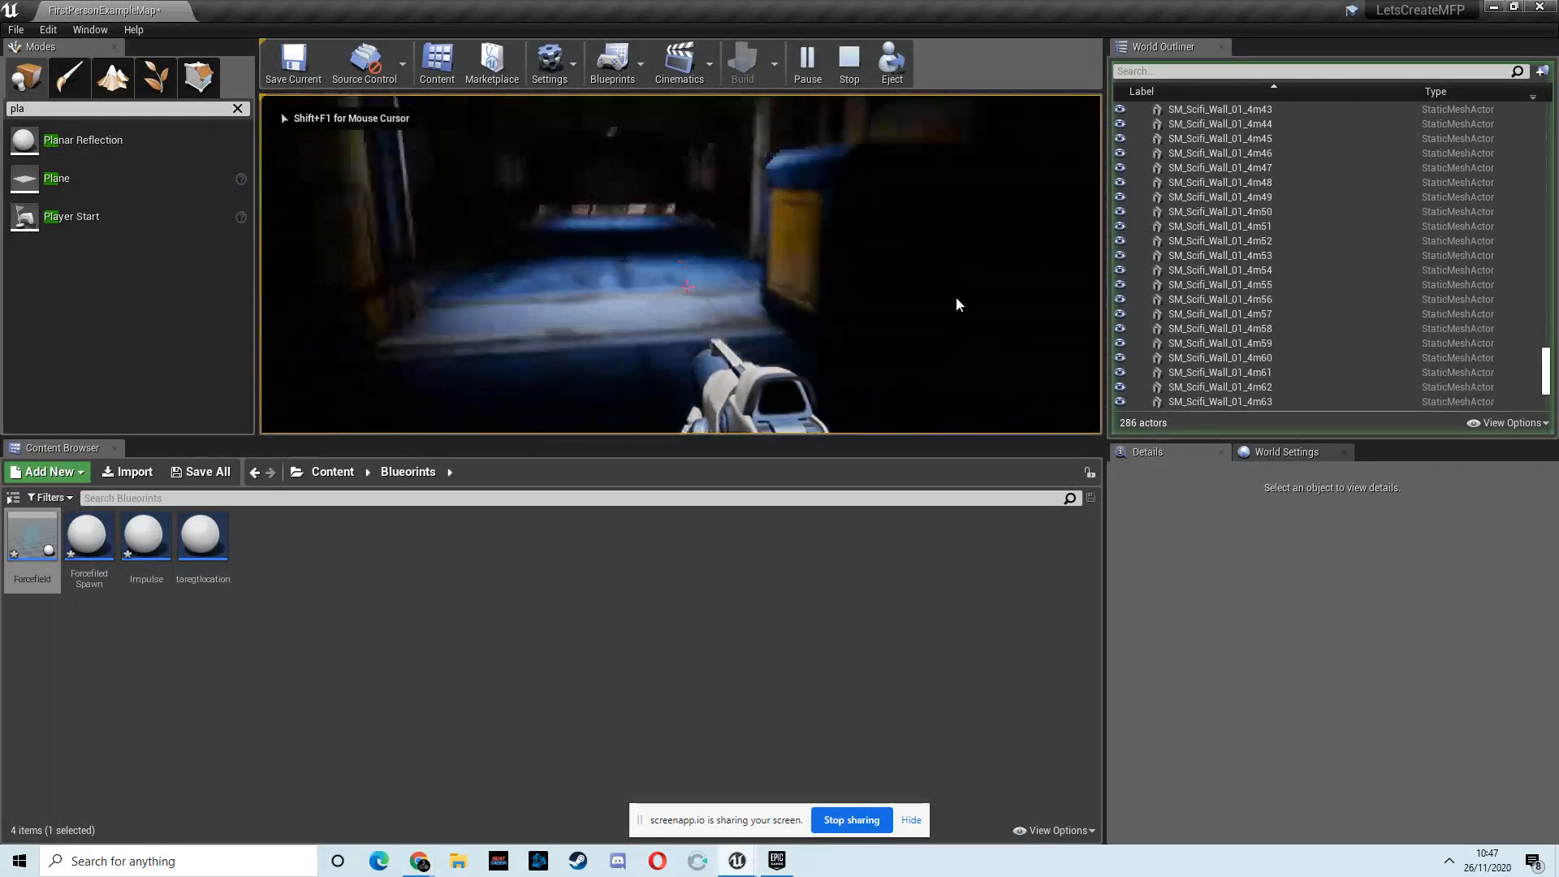
key(w)
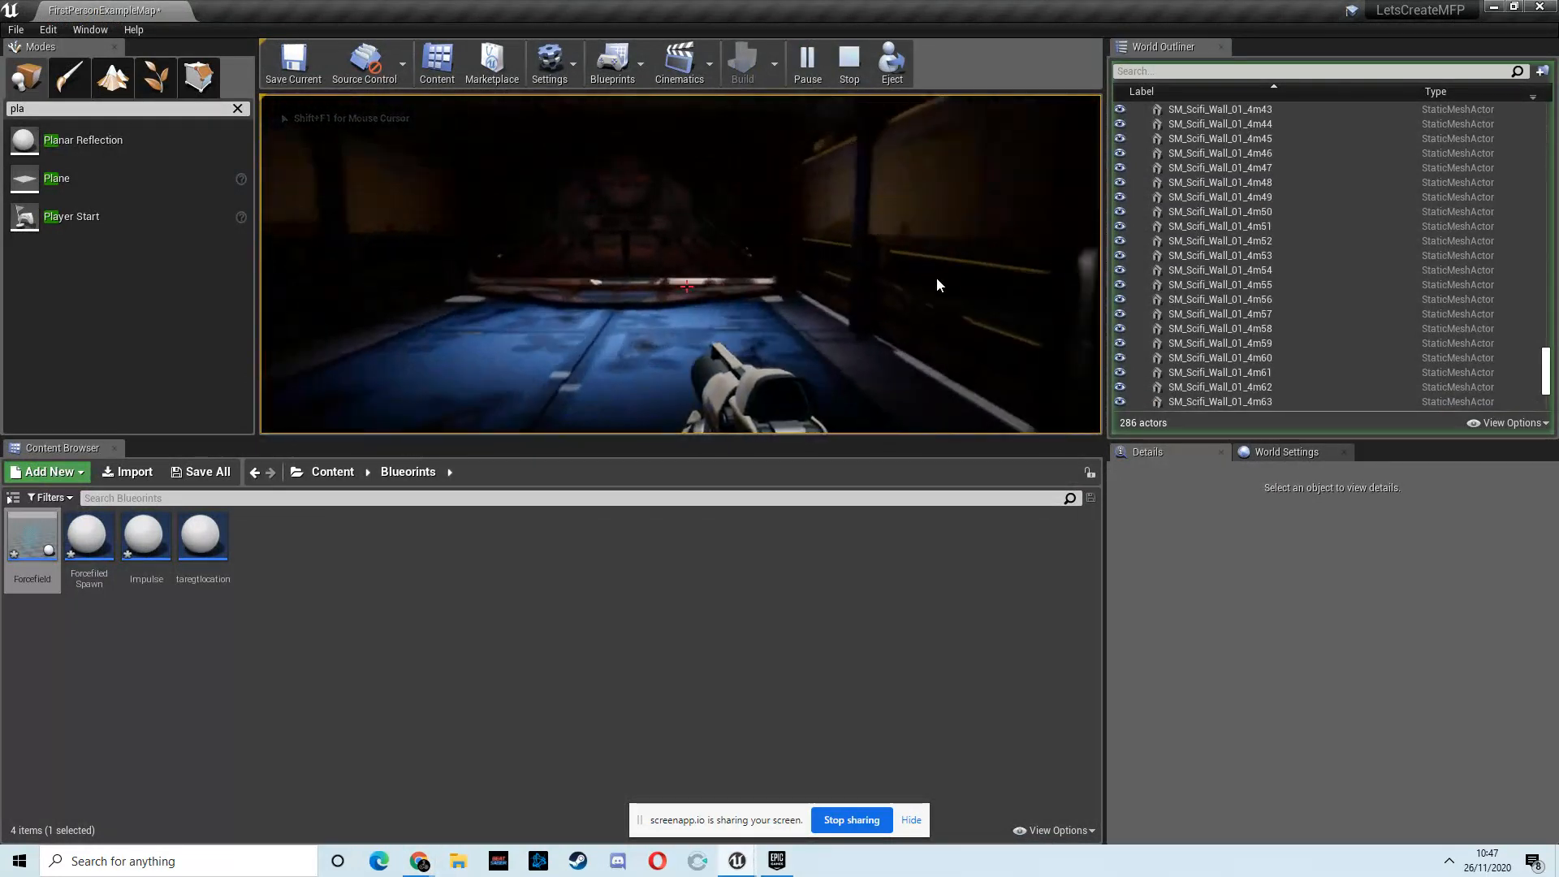
key(w)
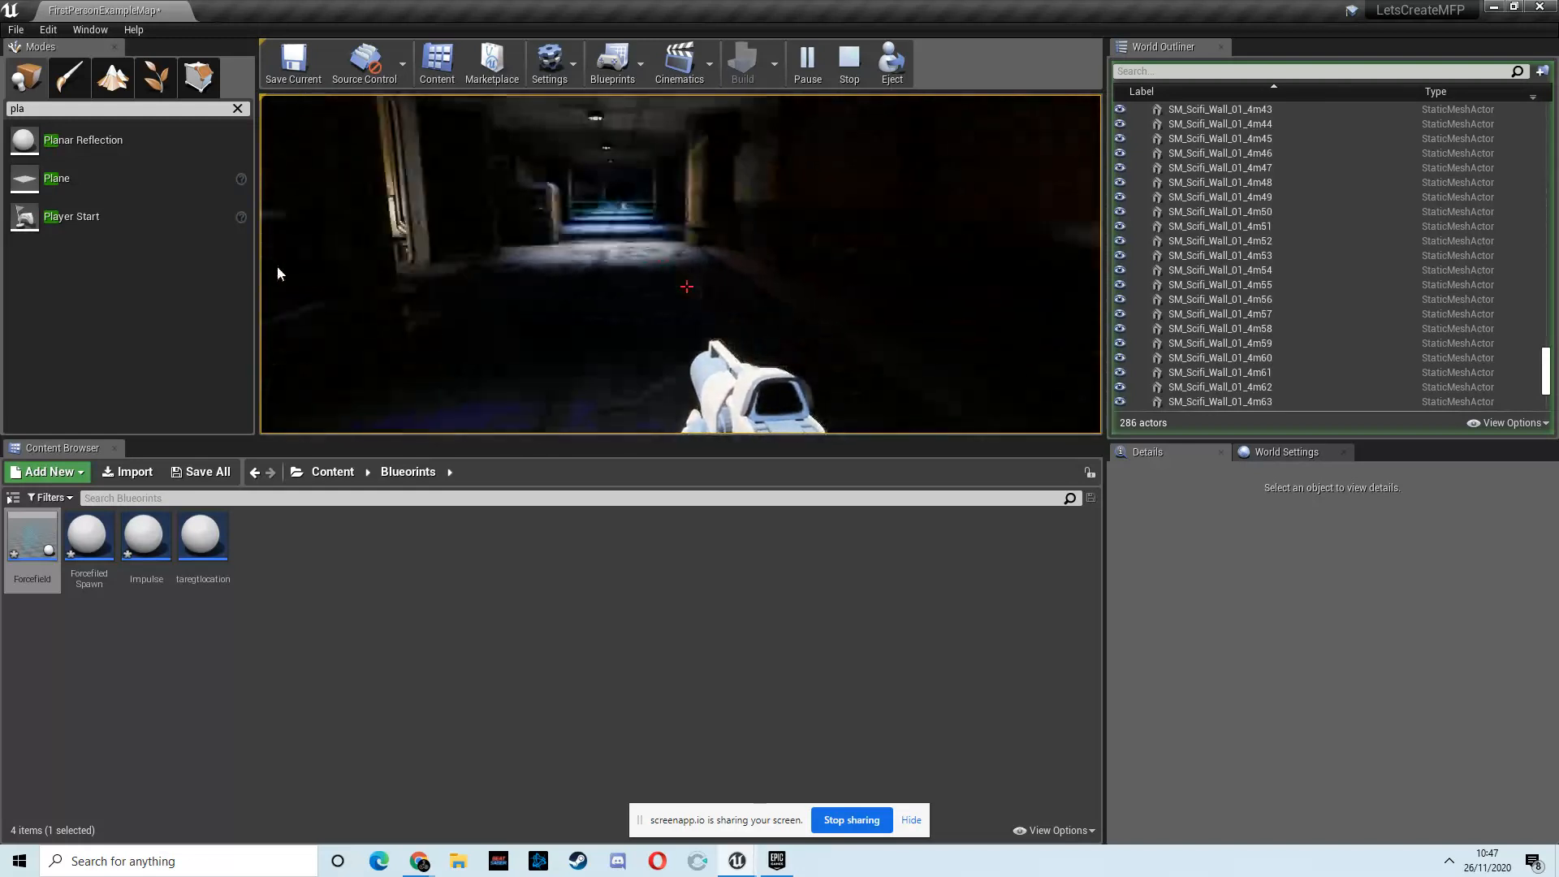
key(w)
key(w)
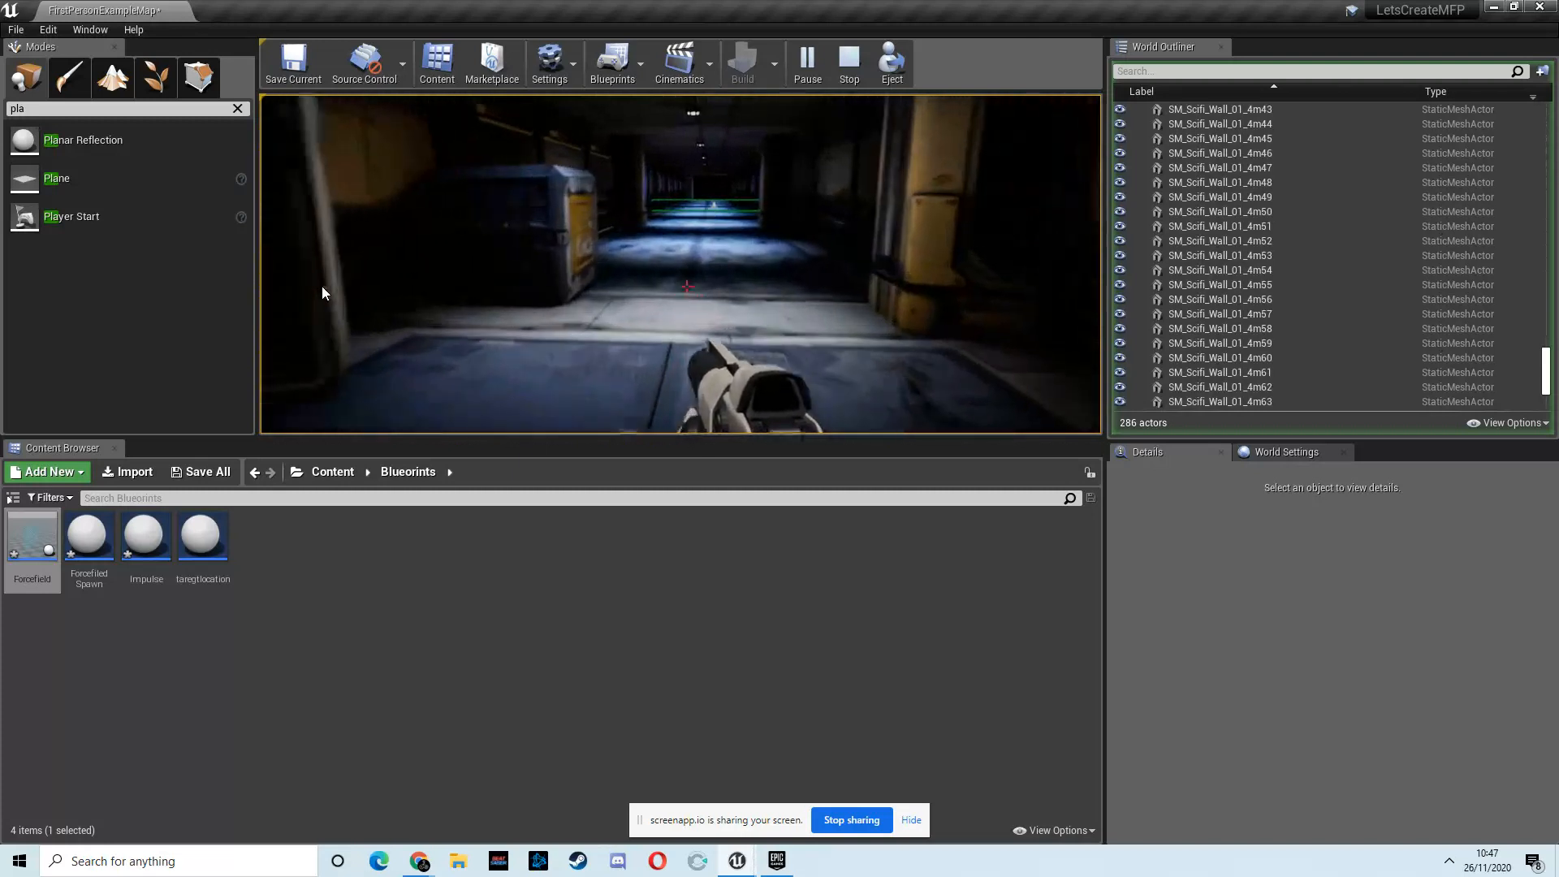
key(w)
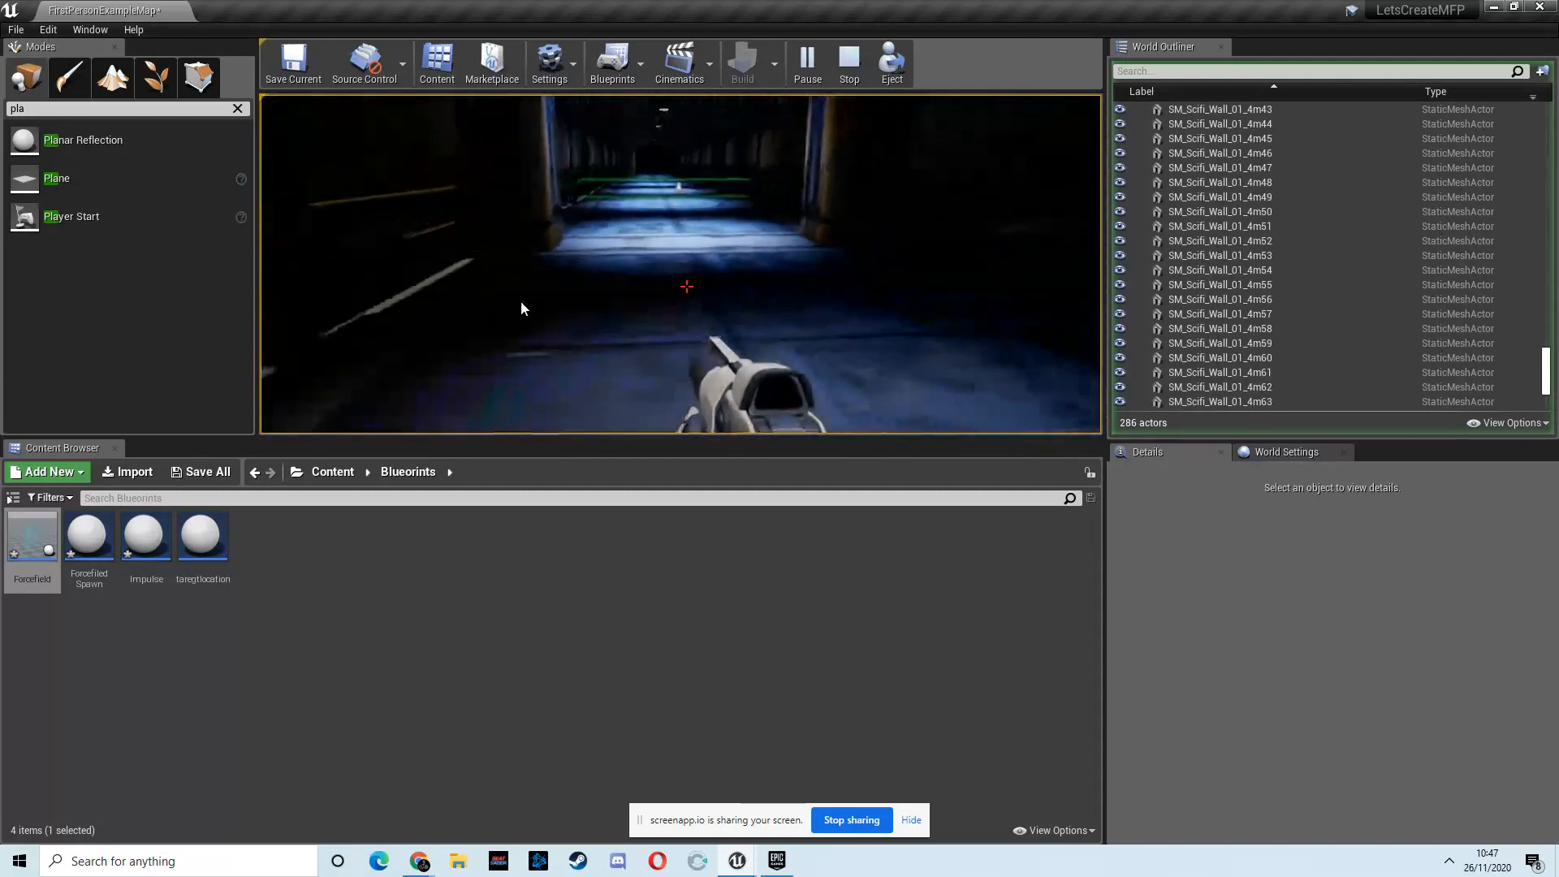
key(w)
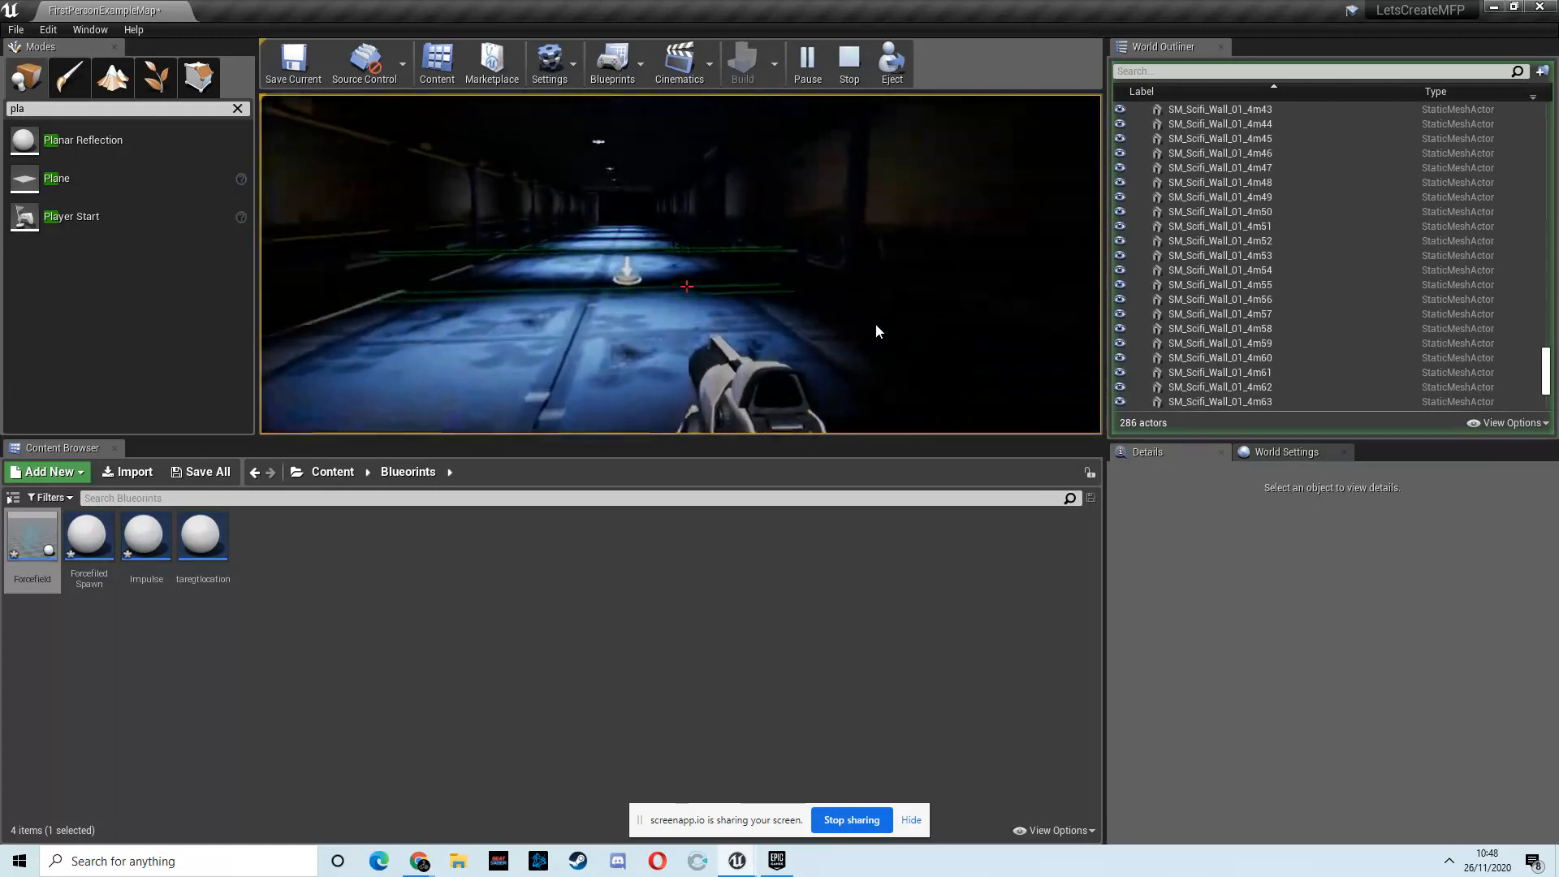
key(w)
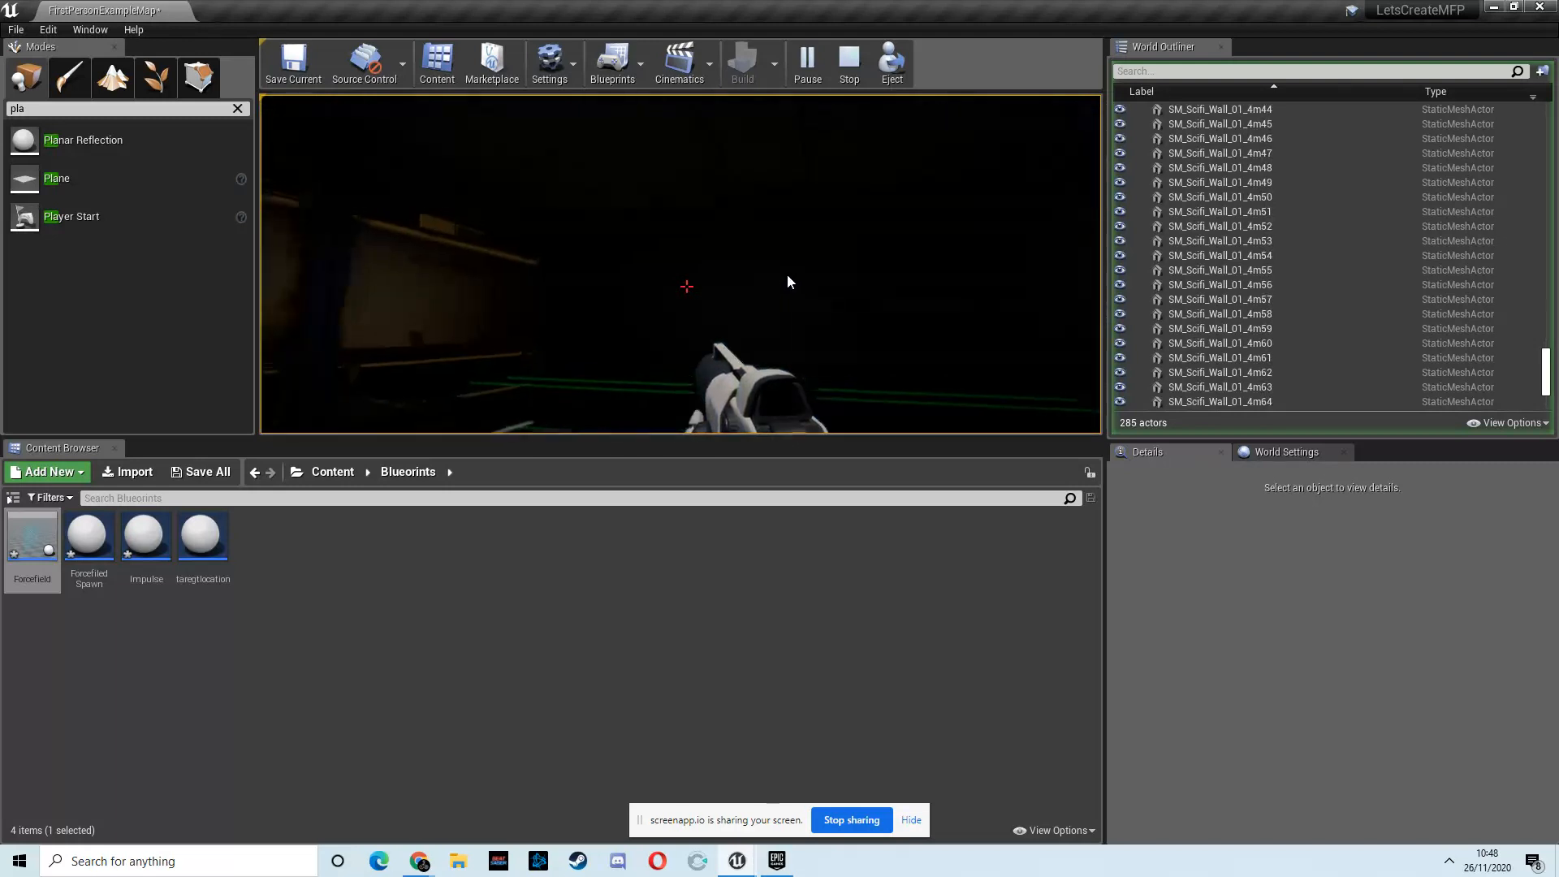
key(Escape)
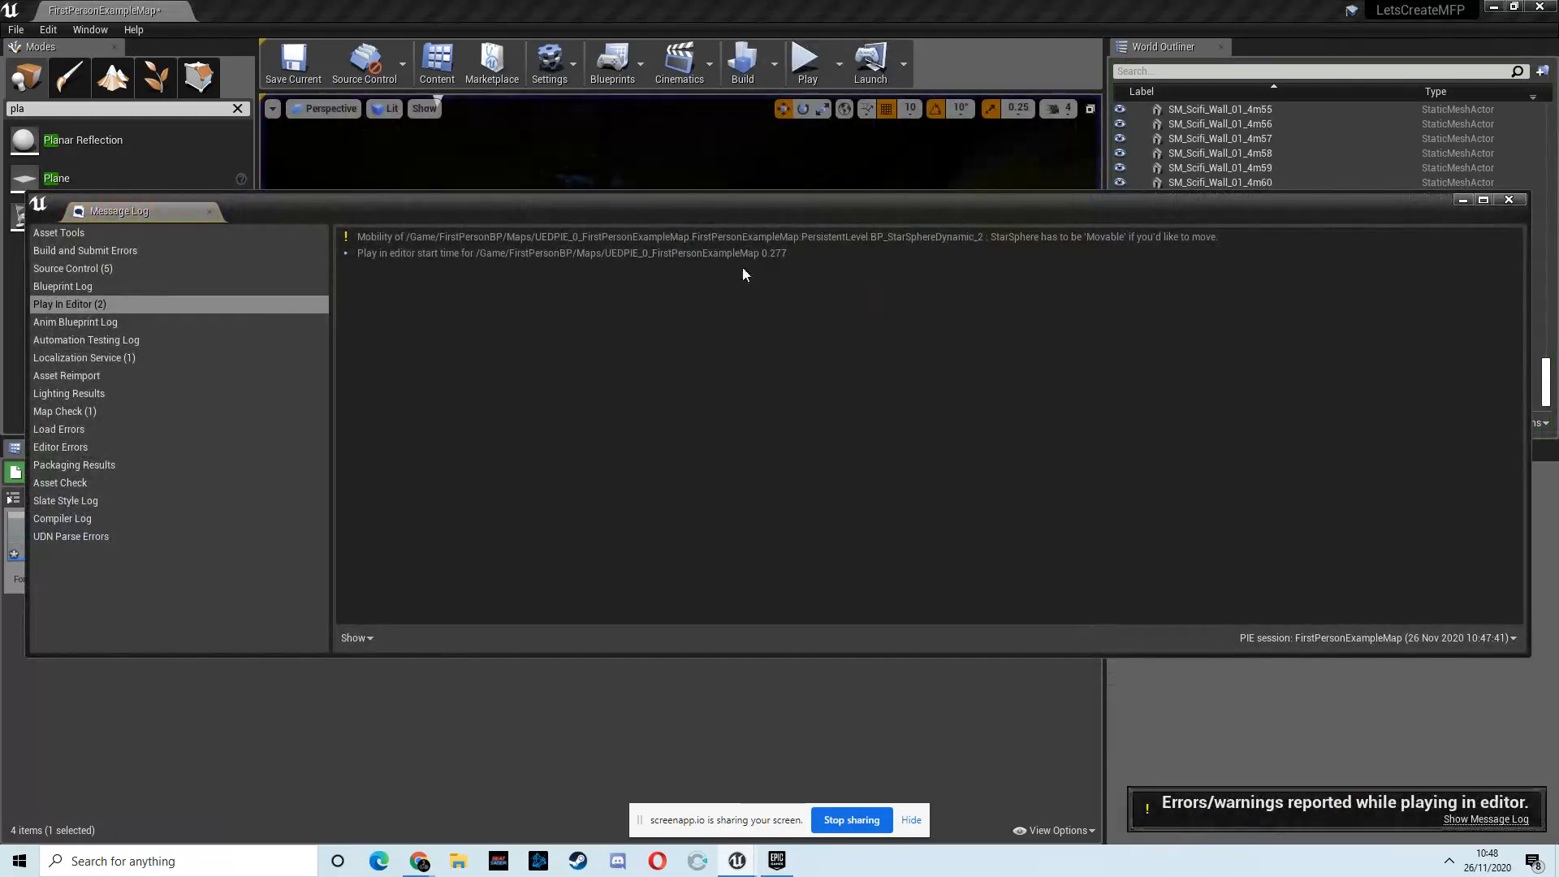
click(1461, 200)
Step: Place a Forcefield blueprint across the corridor, playtest it by walking through the corridor, and stop playing
right_drag(861, 308, 1252, 361)
drag(37, 540, 802, 291)
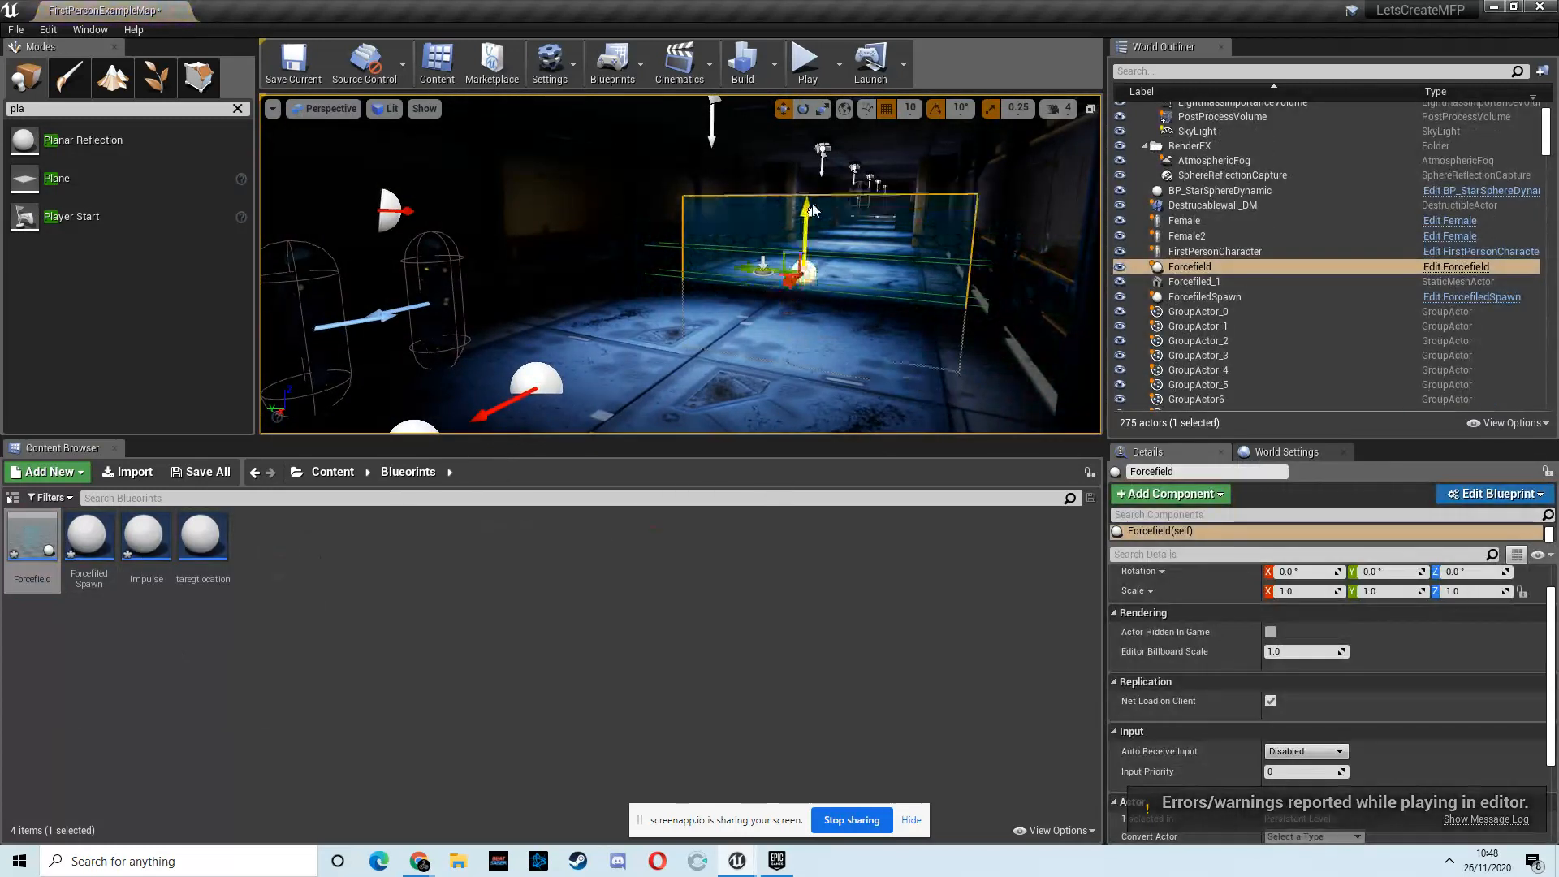
click(805, 61)
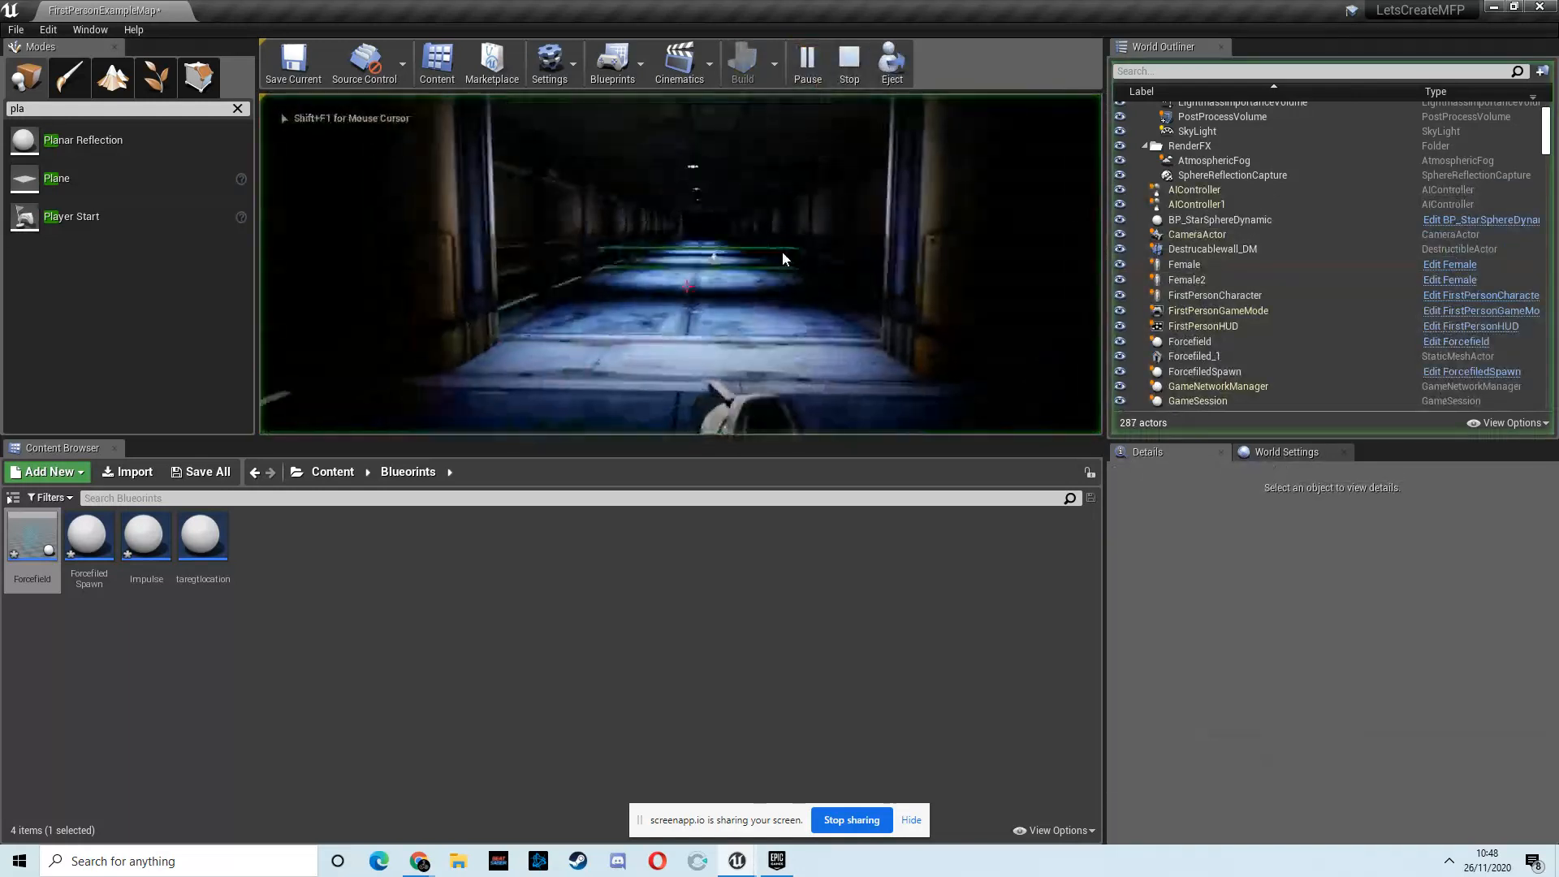
key(w)
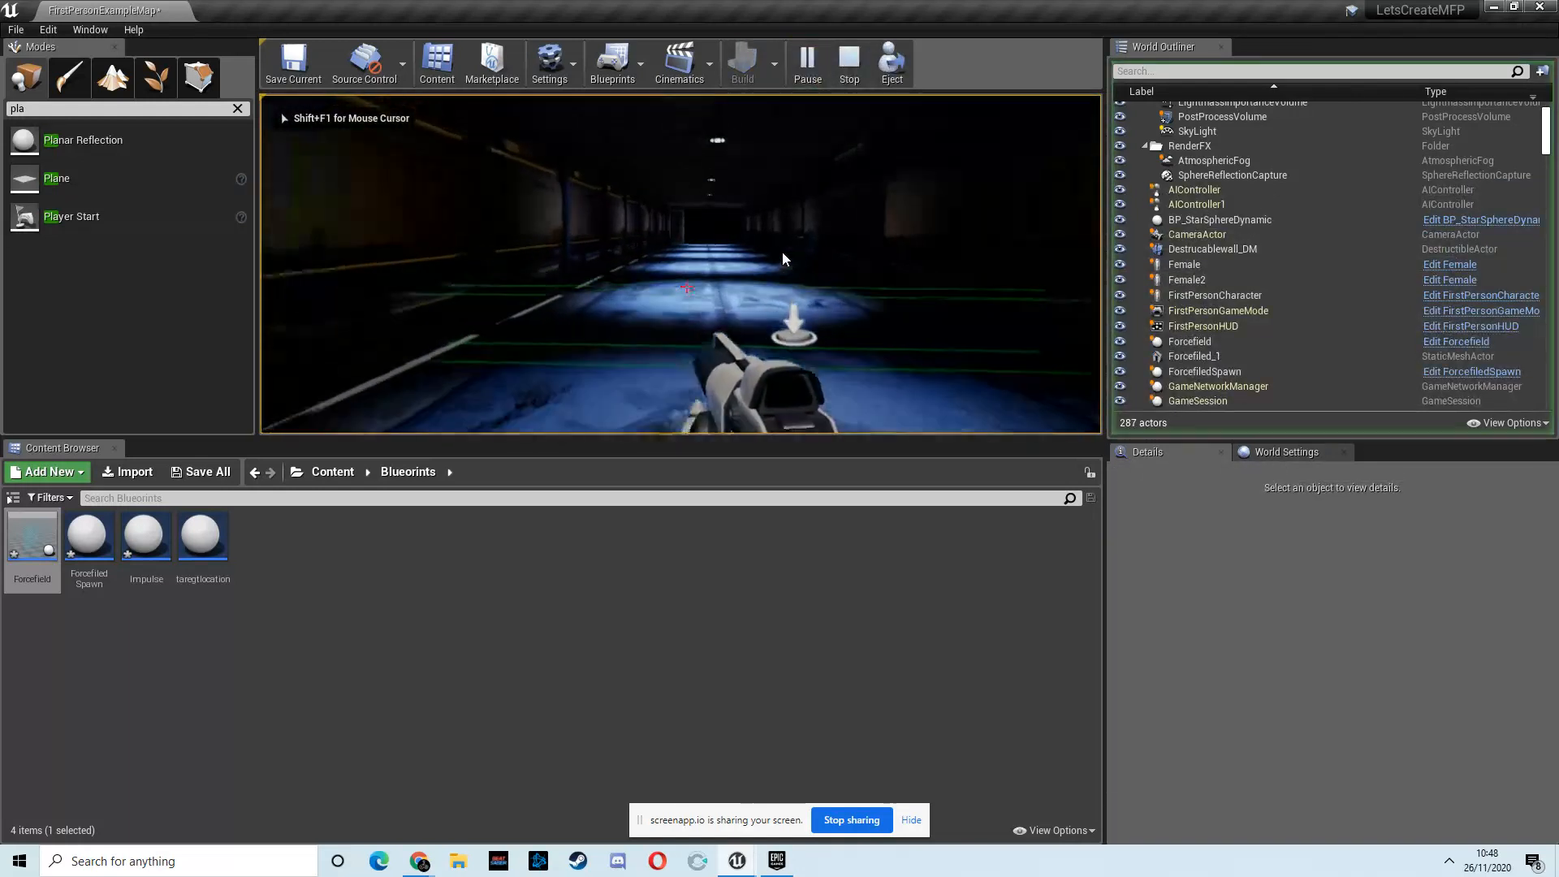
key(w)
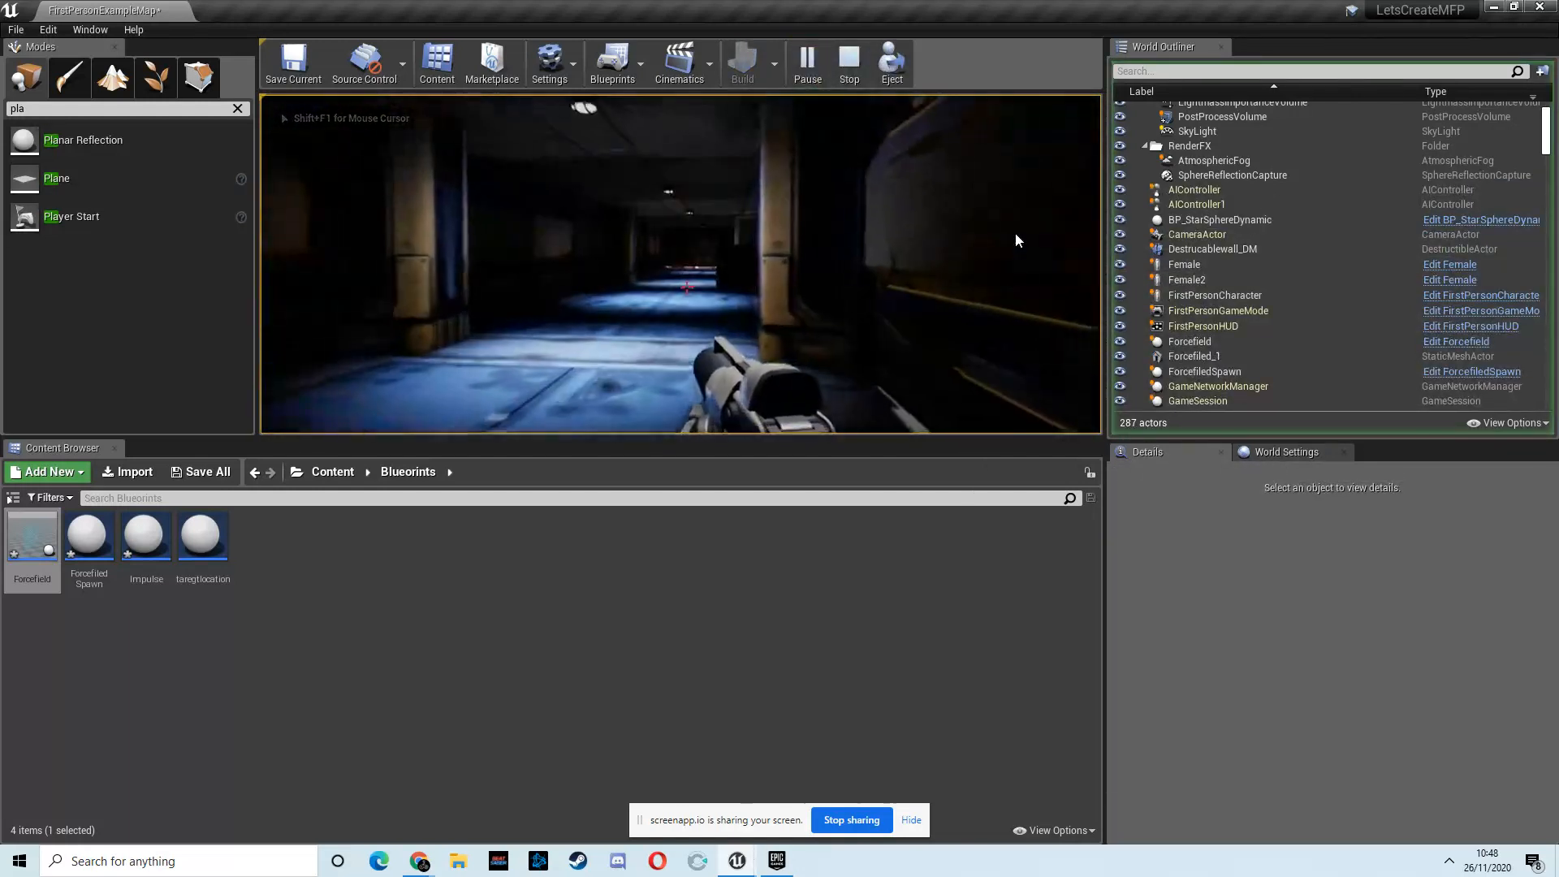
key(w)
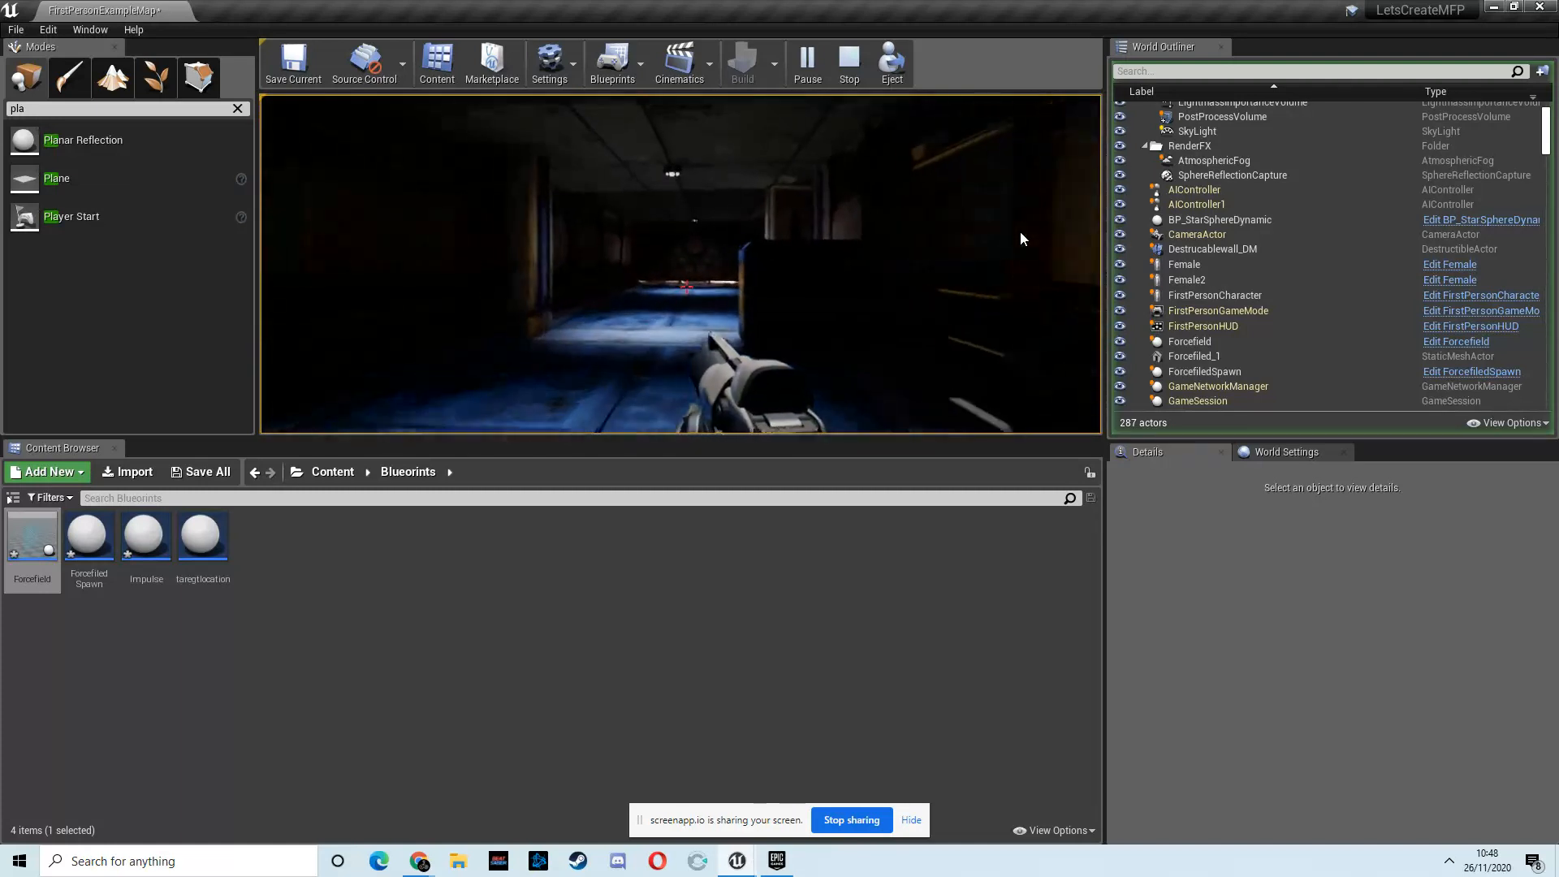
key(w)
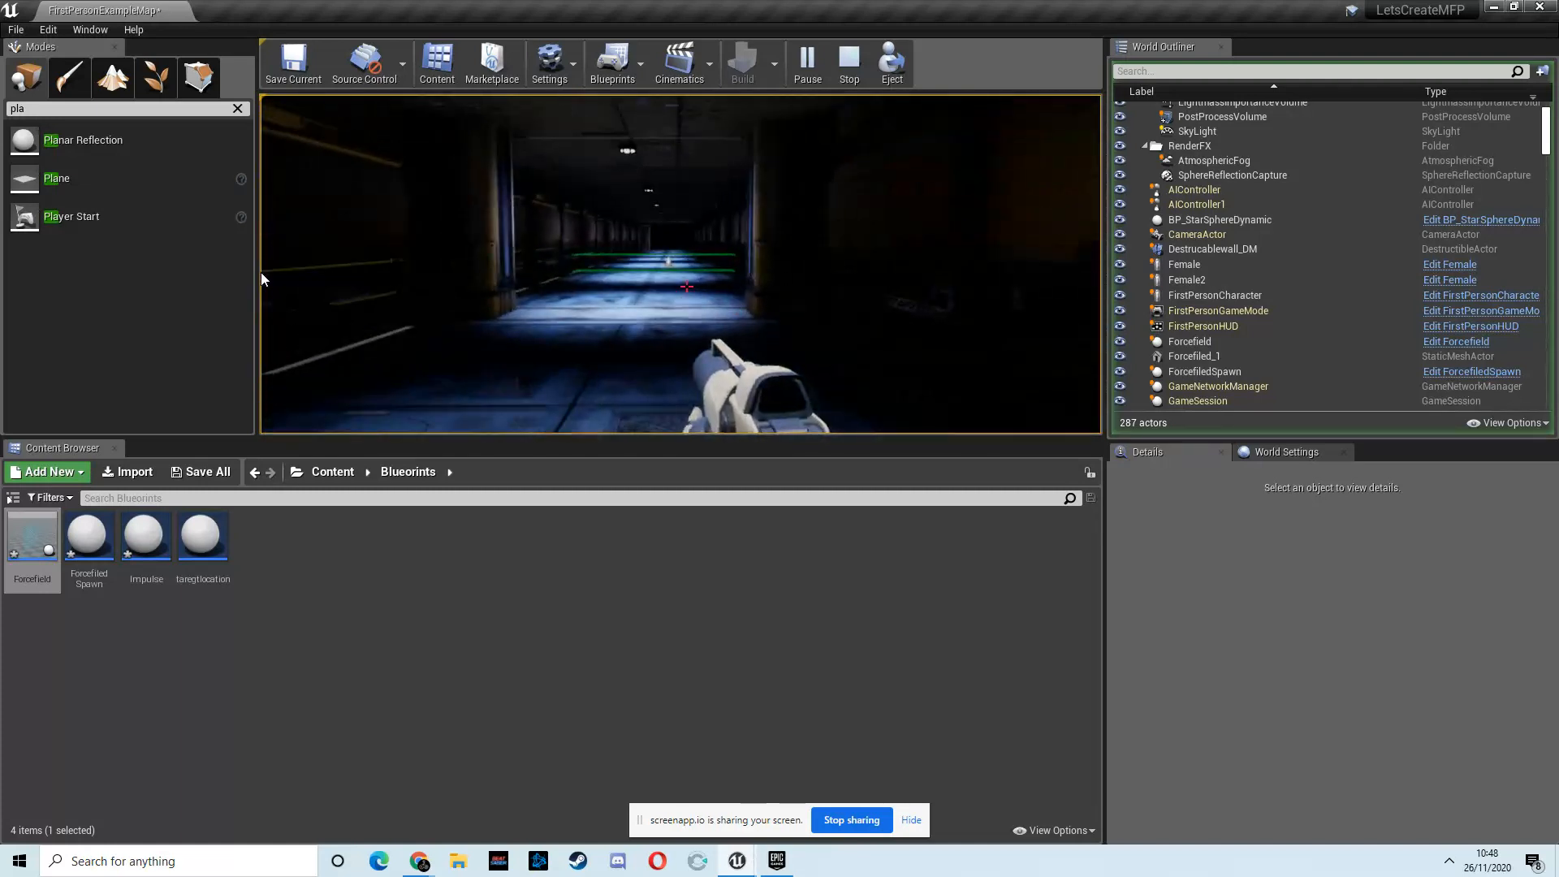
key(Escape)
click(1463, 201)
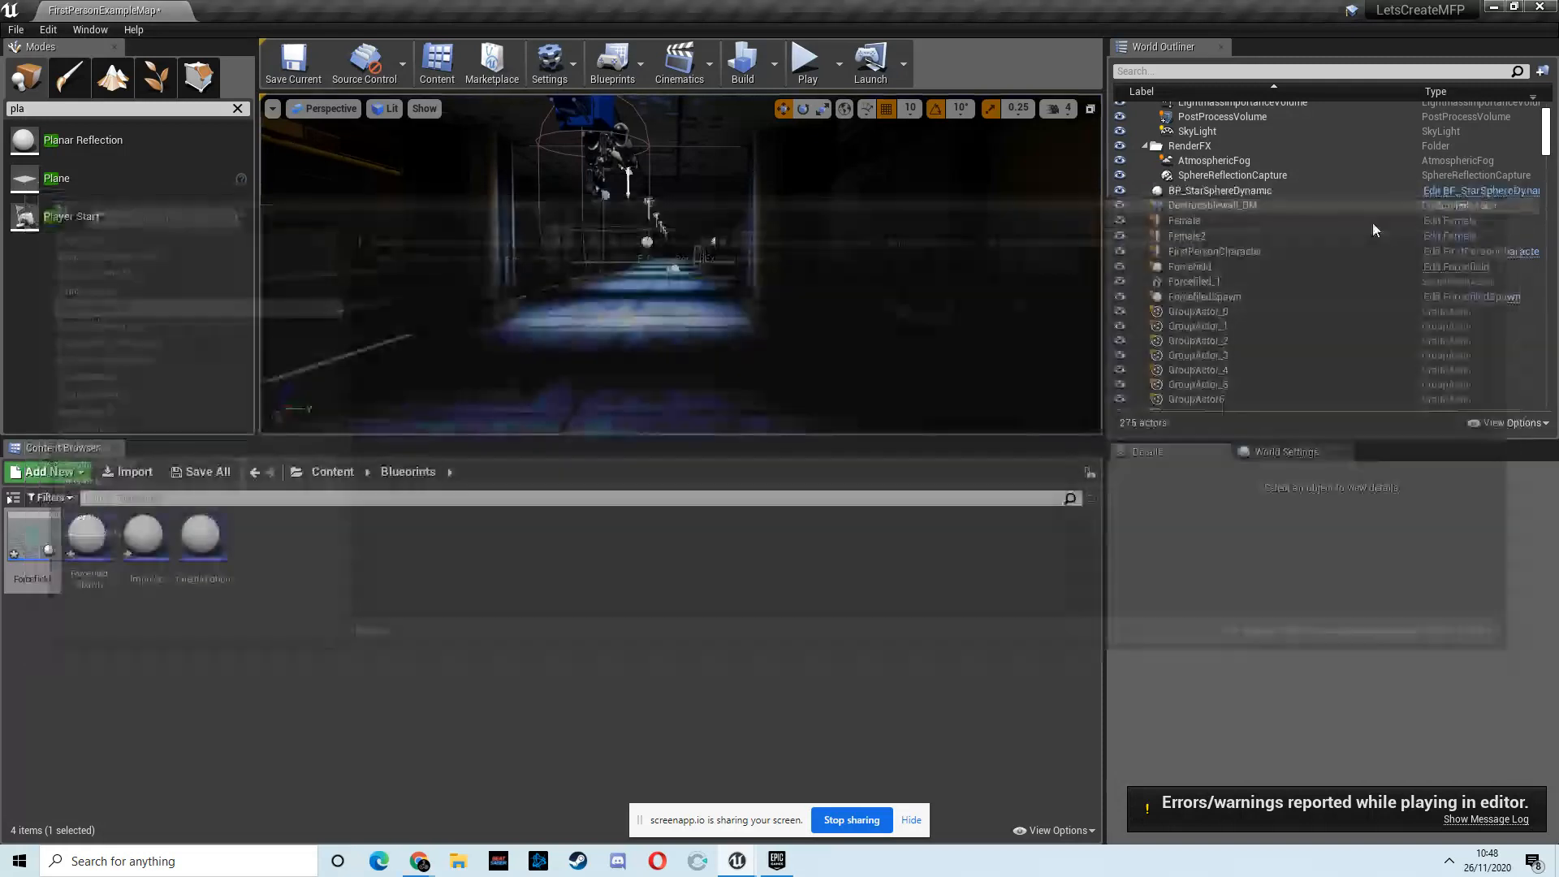
Step: Select the placed Forcefield, look through its properties and delete it from the corridor
right_drag(802, 328, 74, 348)
key(s)
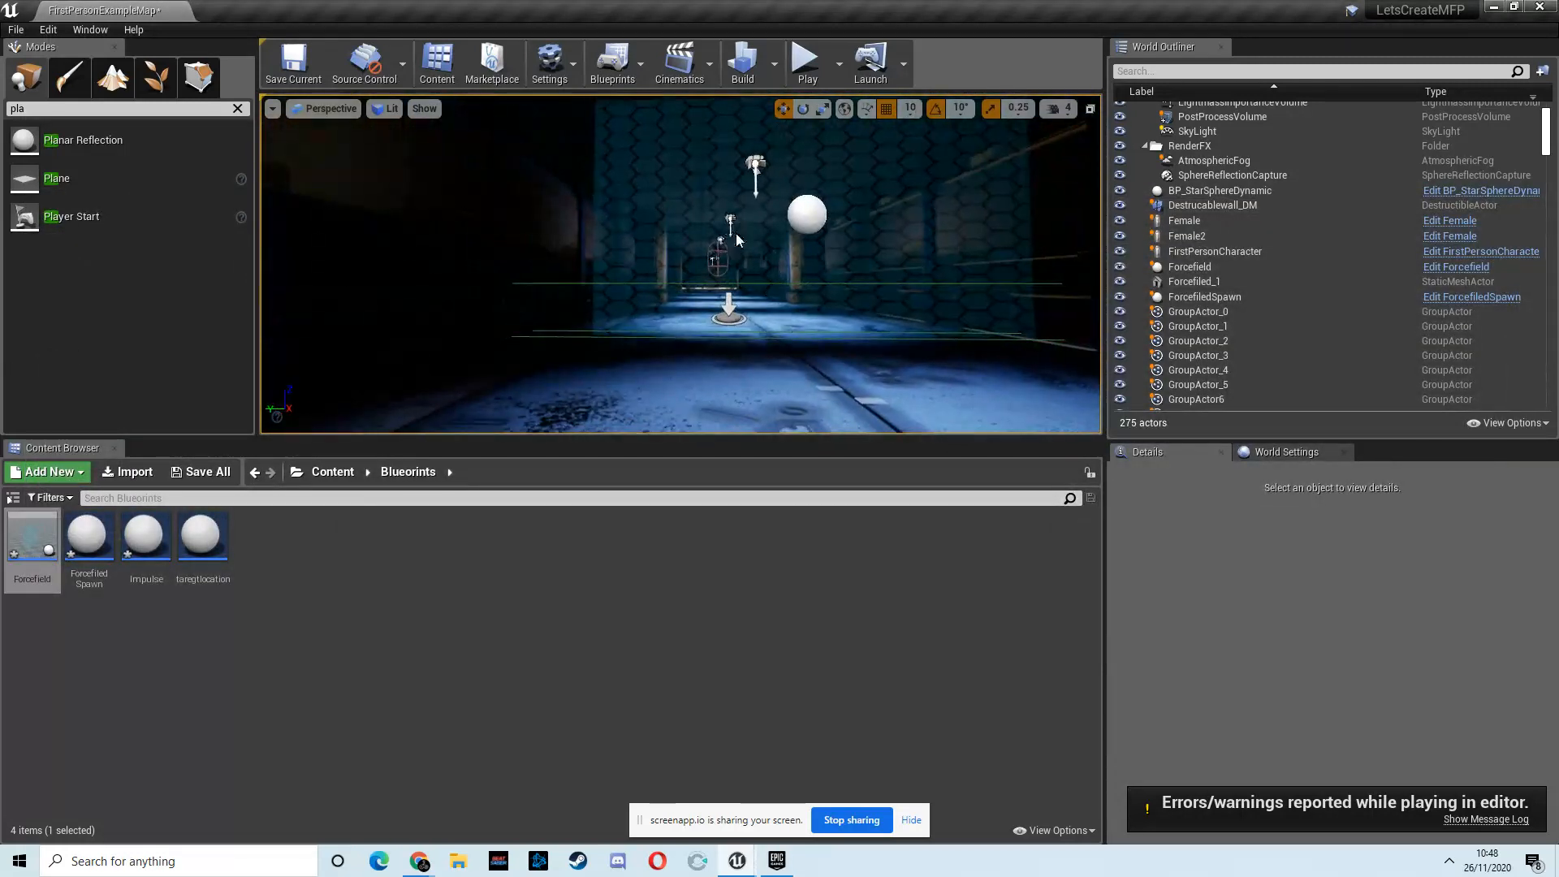
click(735, 234)
scroll(1356, 741, down, 3)
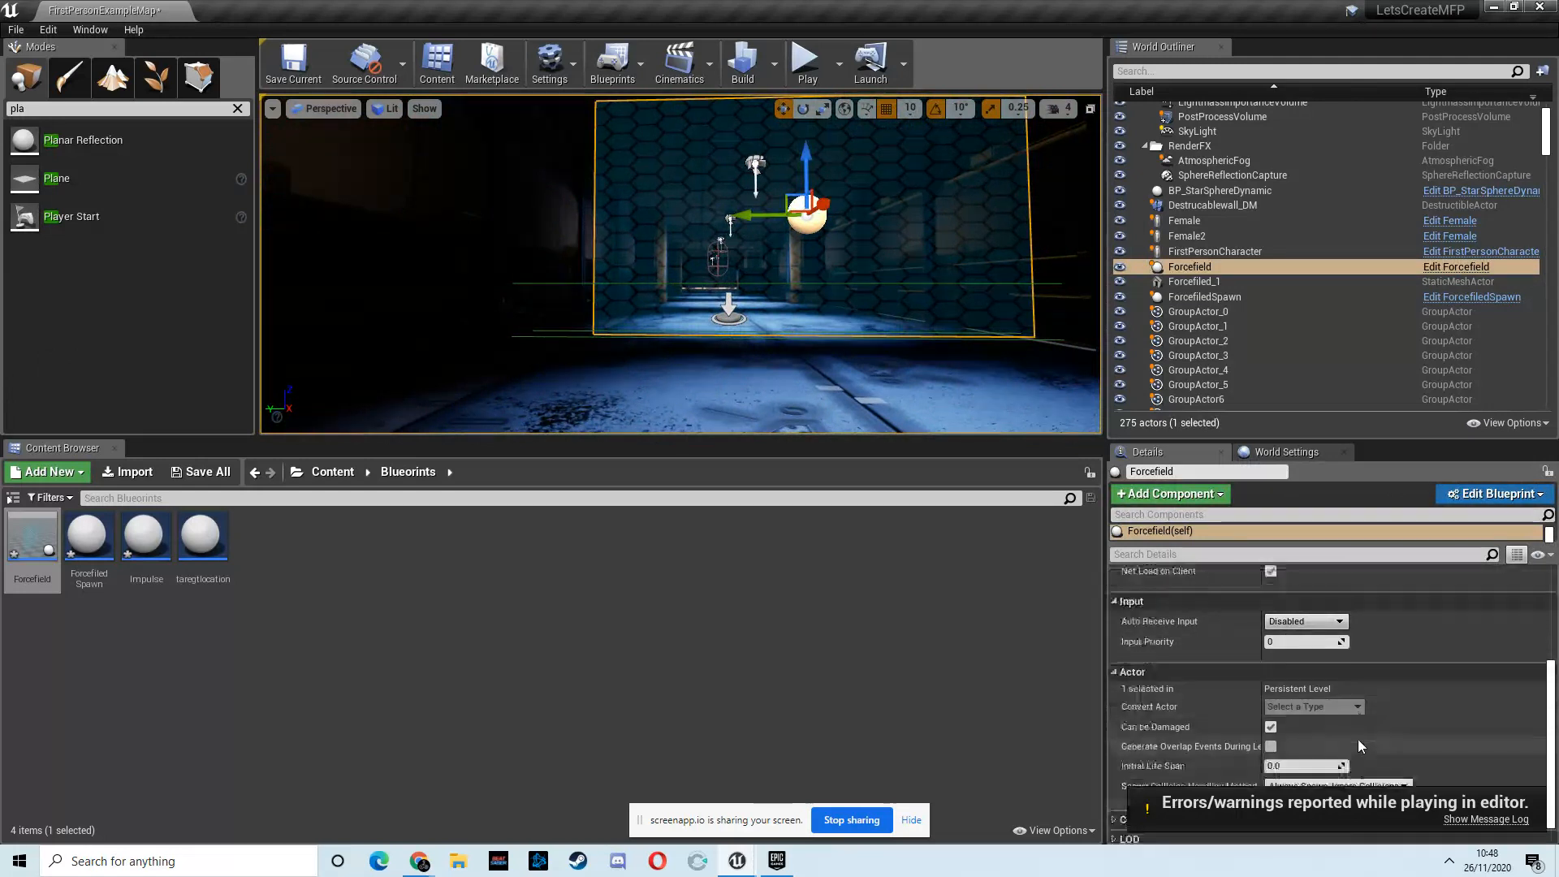
scroll(1357, 739, up, 3)
scroll(1353, 734, down, 4)
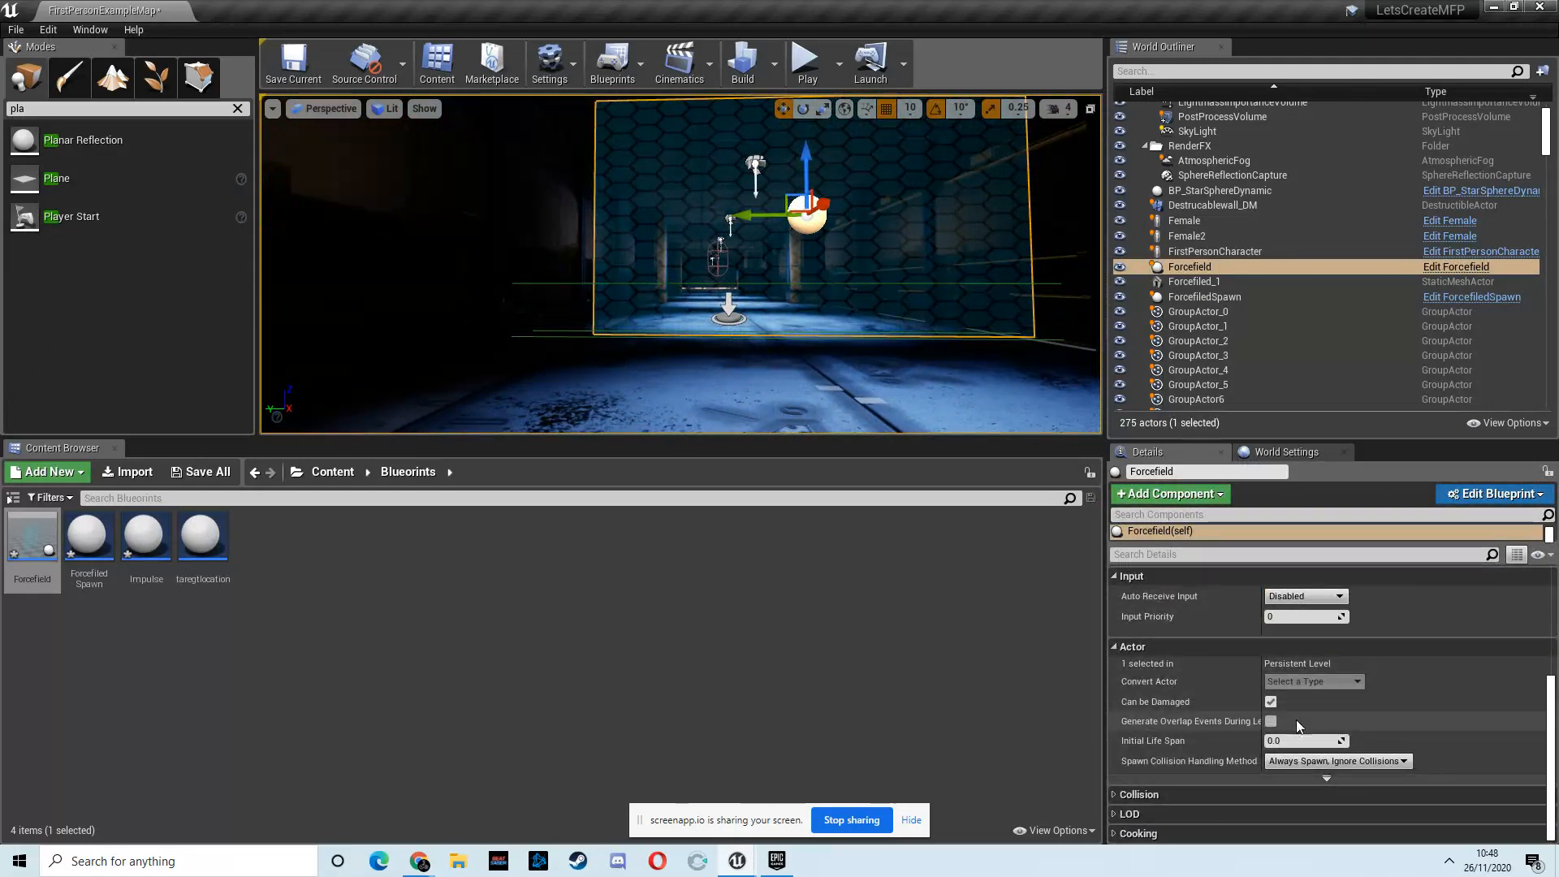
scroll(1300, 721, up, 4)
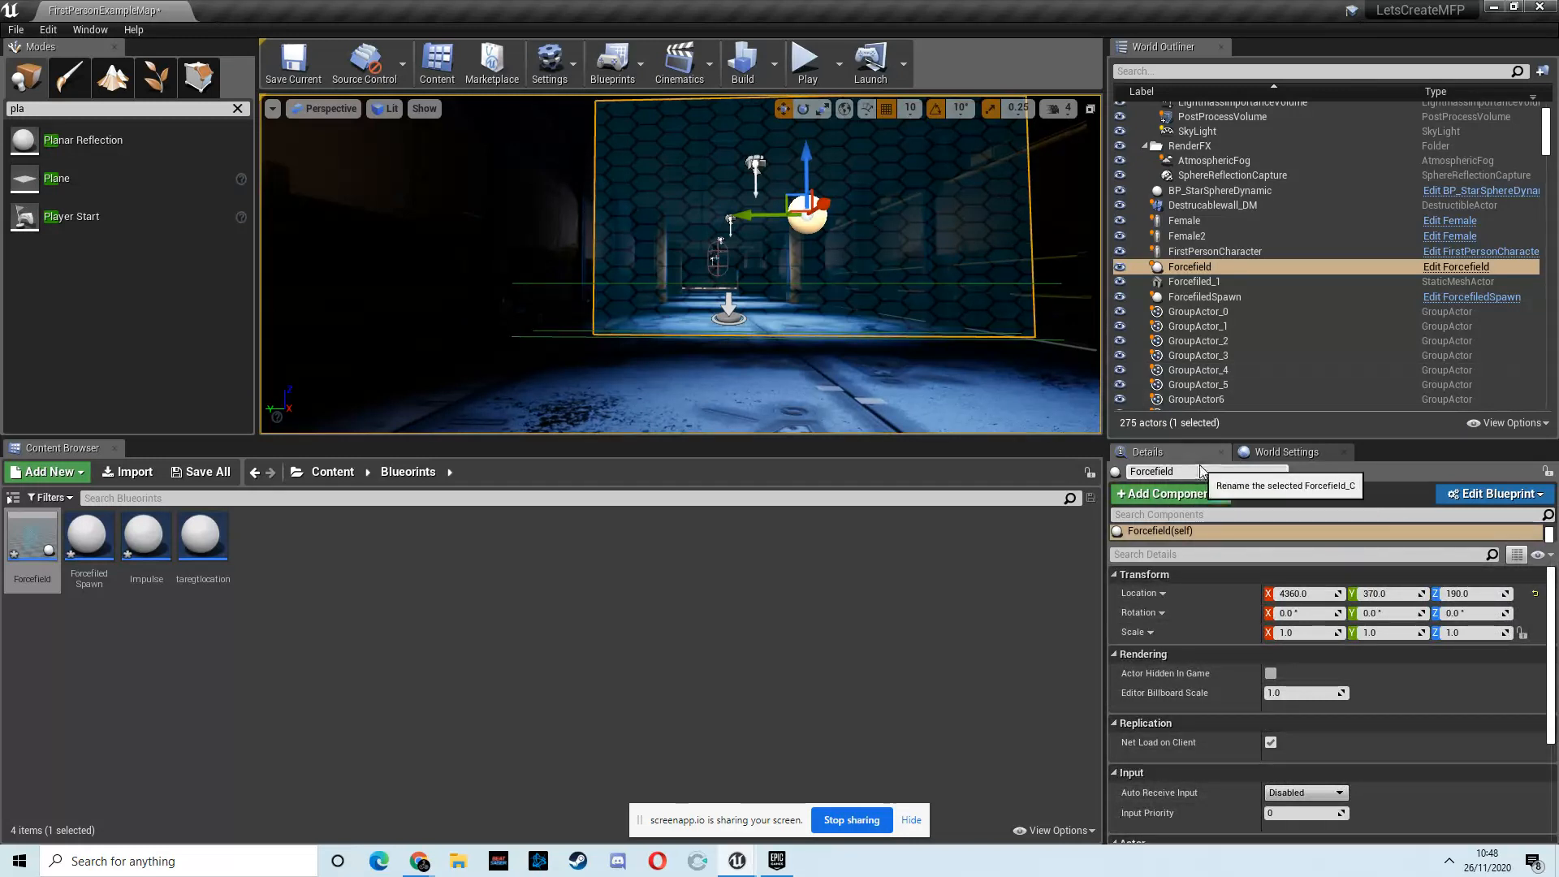
drag(1553, 594, 1553, 614)
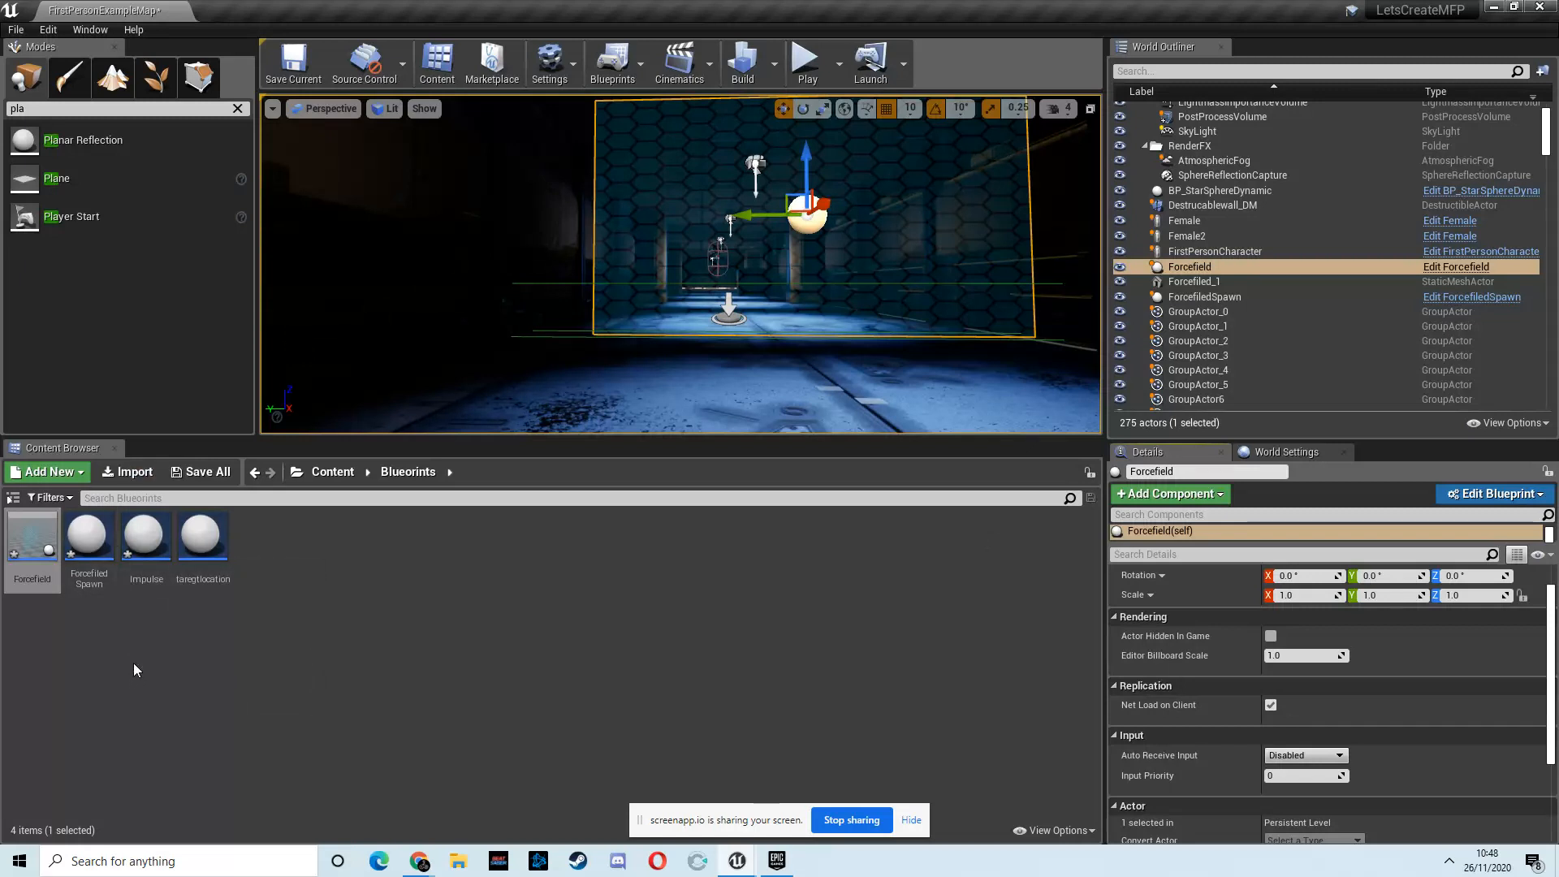
key(Delete)
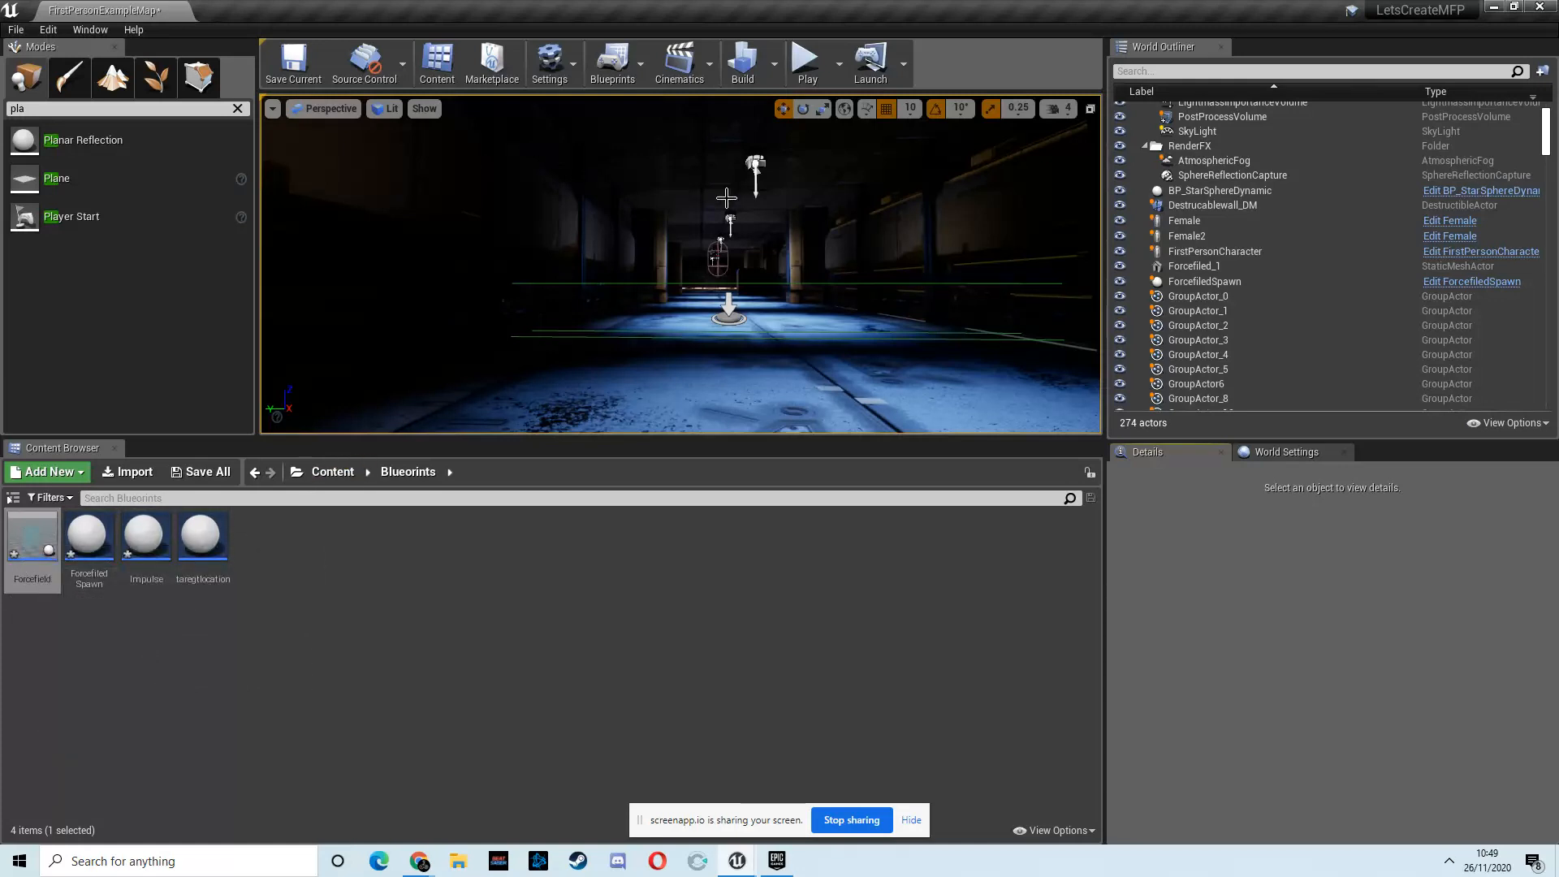
Step: Place a fresh Forcefield blueprint across the corridor and playtest it by firing and walking up to it
drag(13, 549, 796, 166)
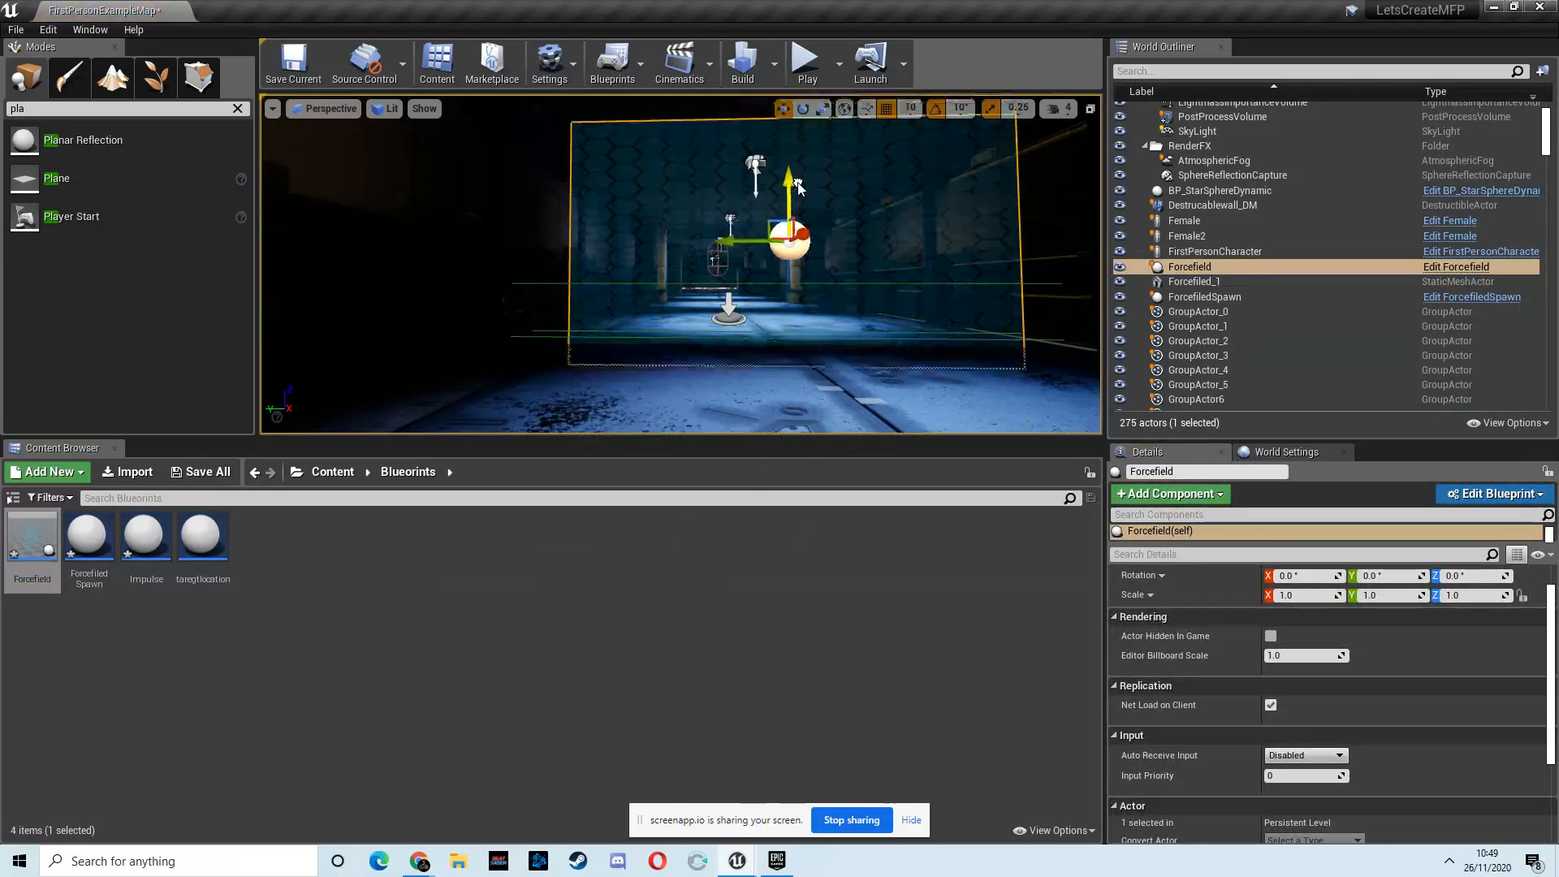
click(807, 65)
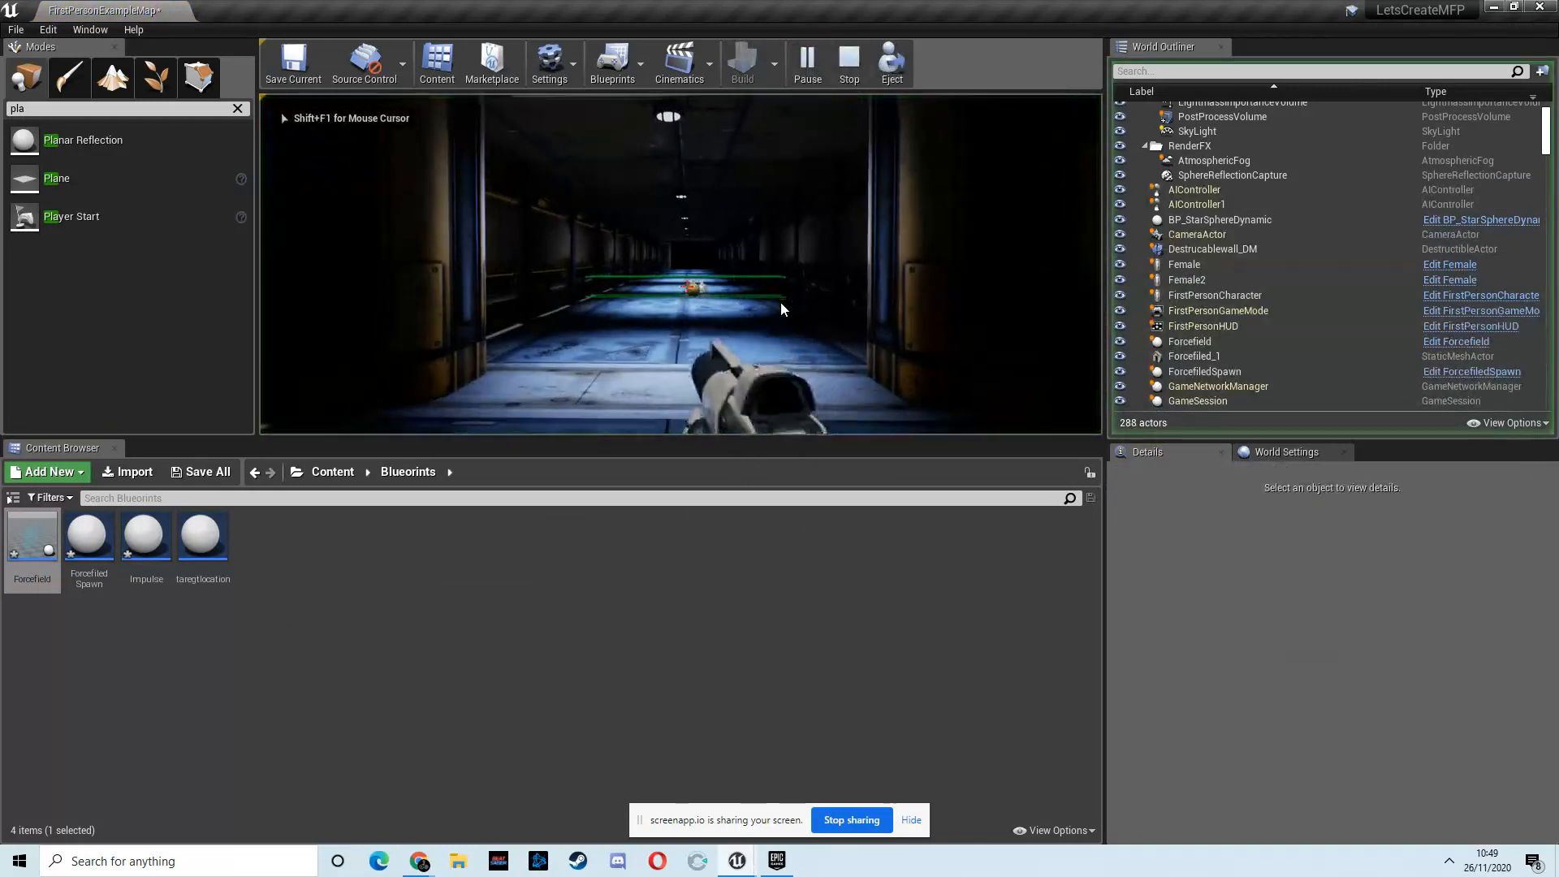
key(w)
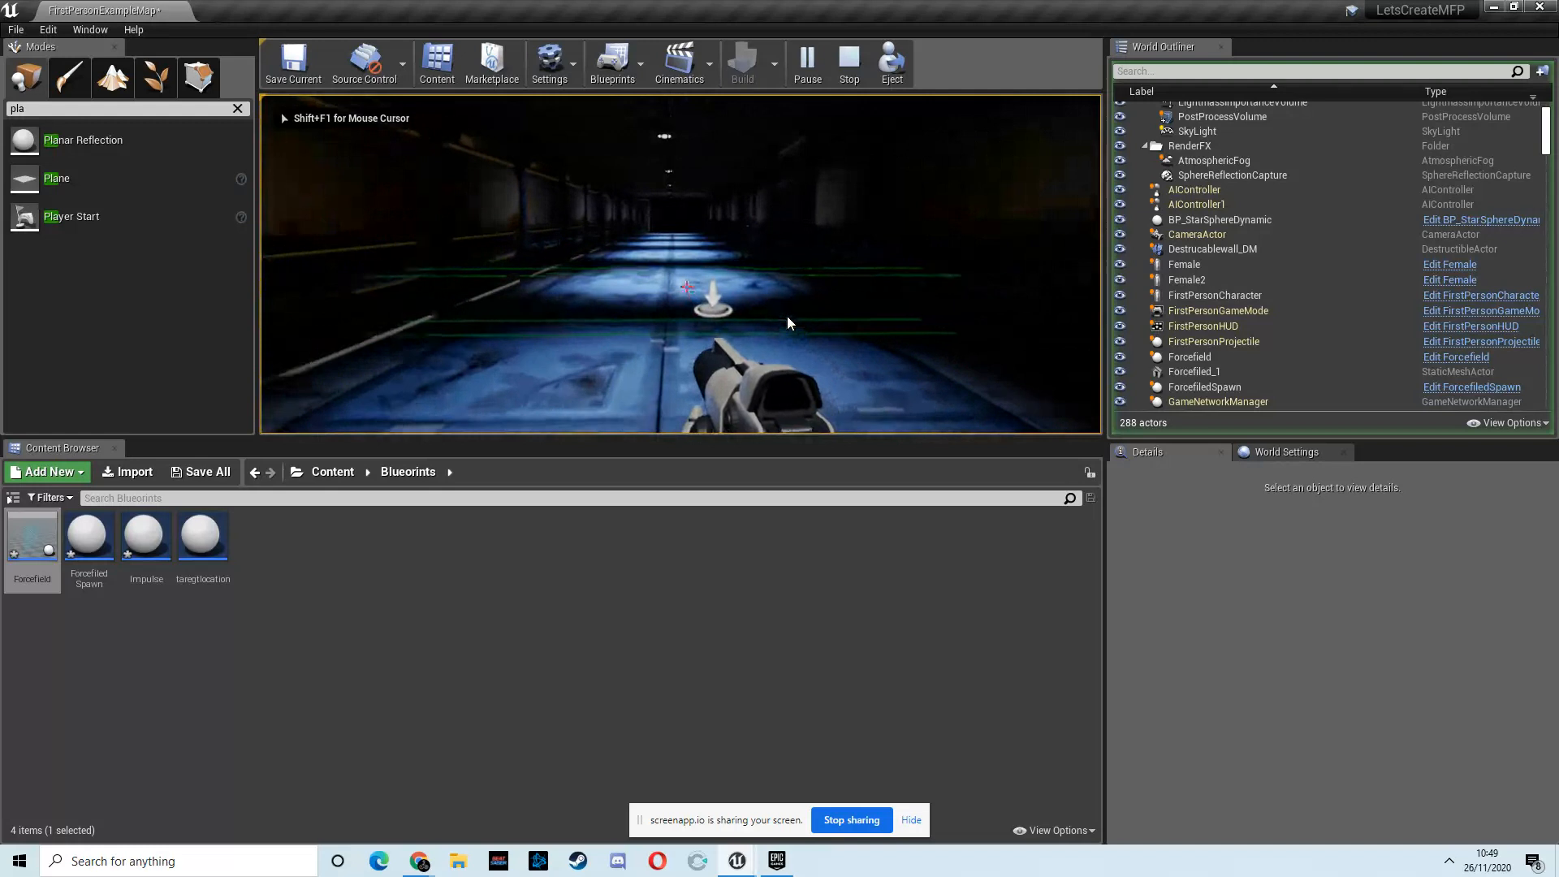
click(787, 315)
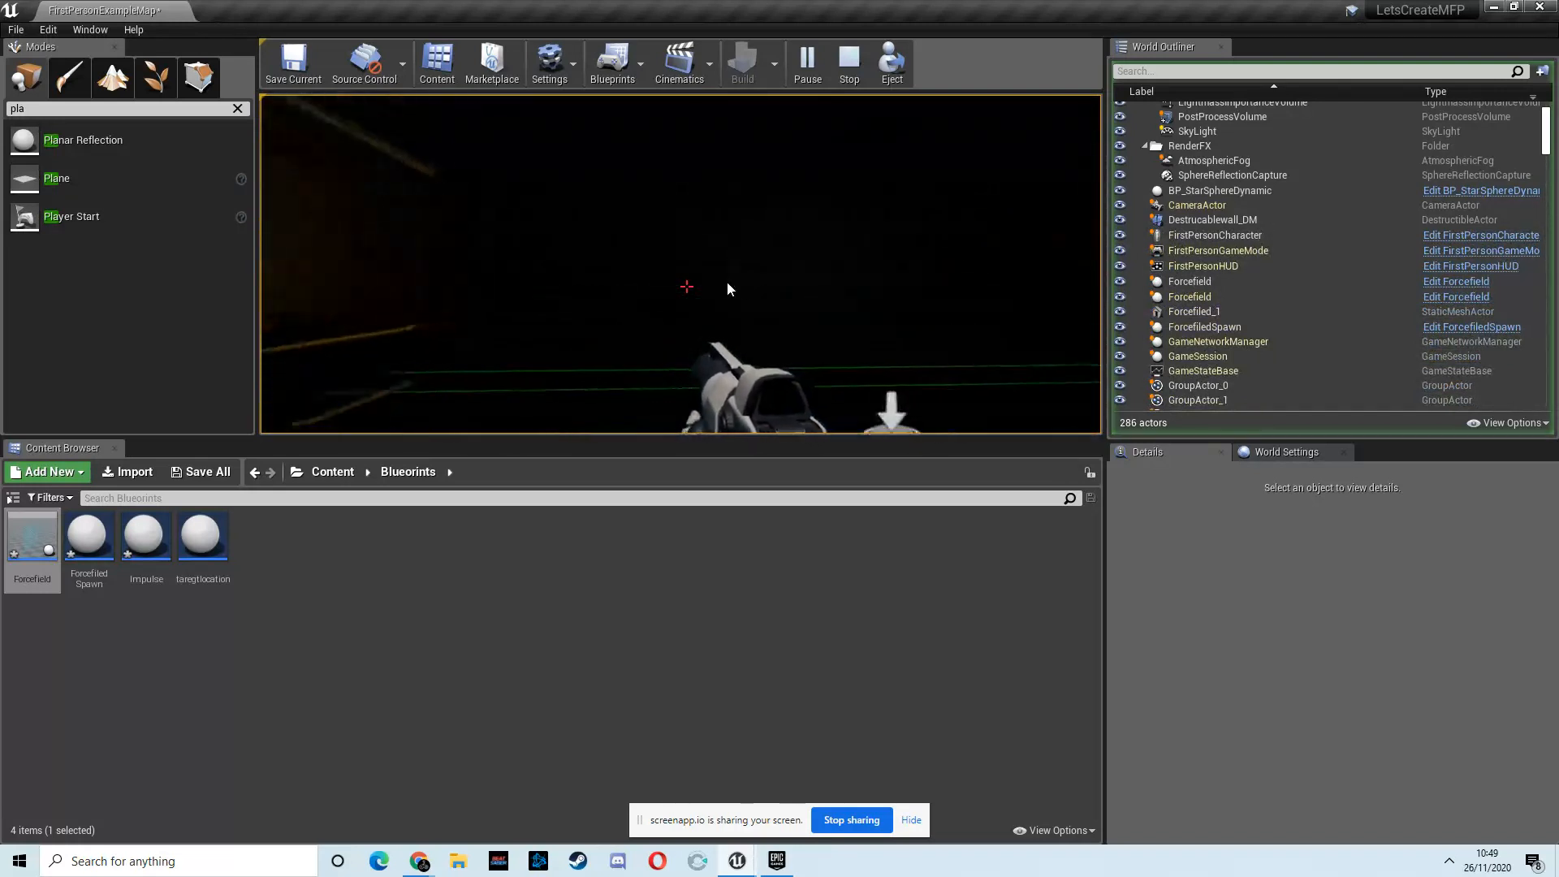
key(Escape)
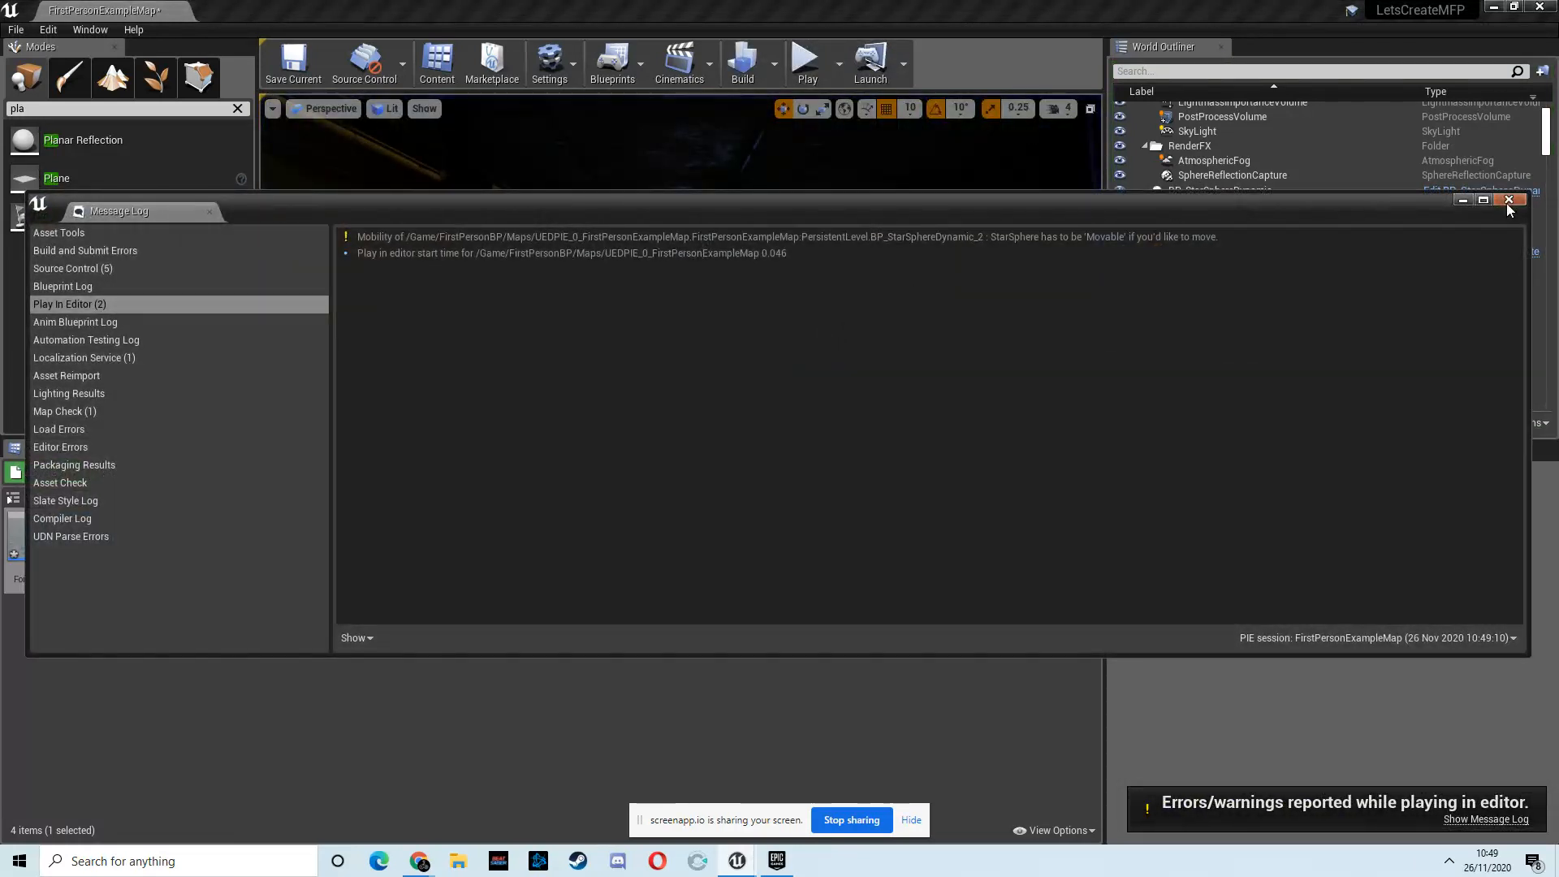
click(1464, 203)
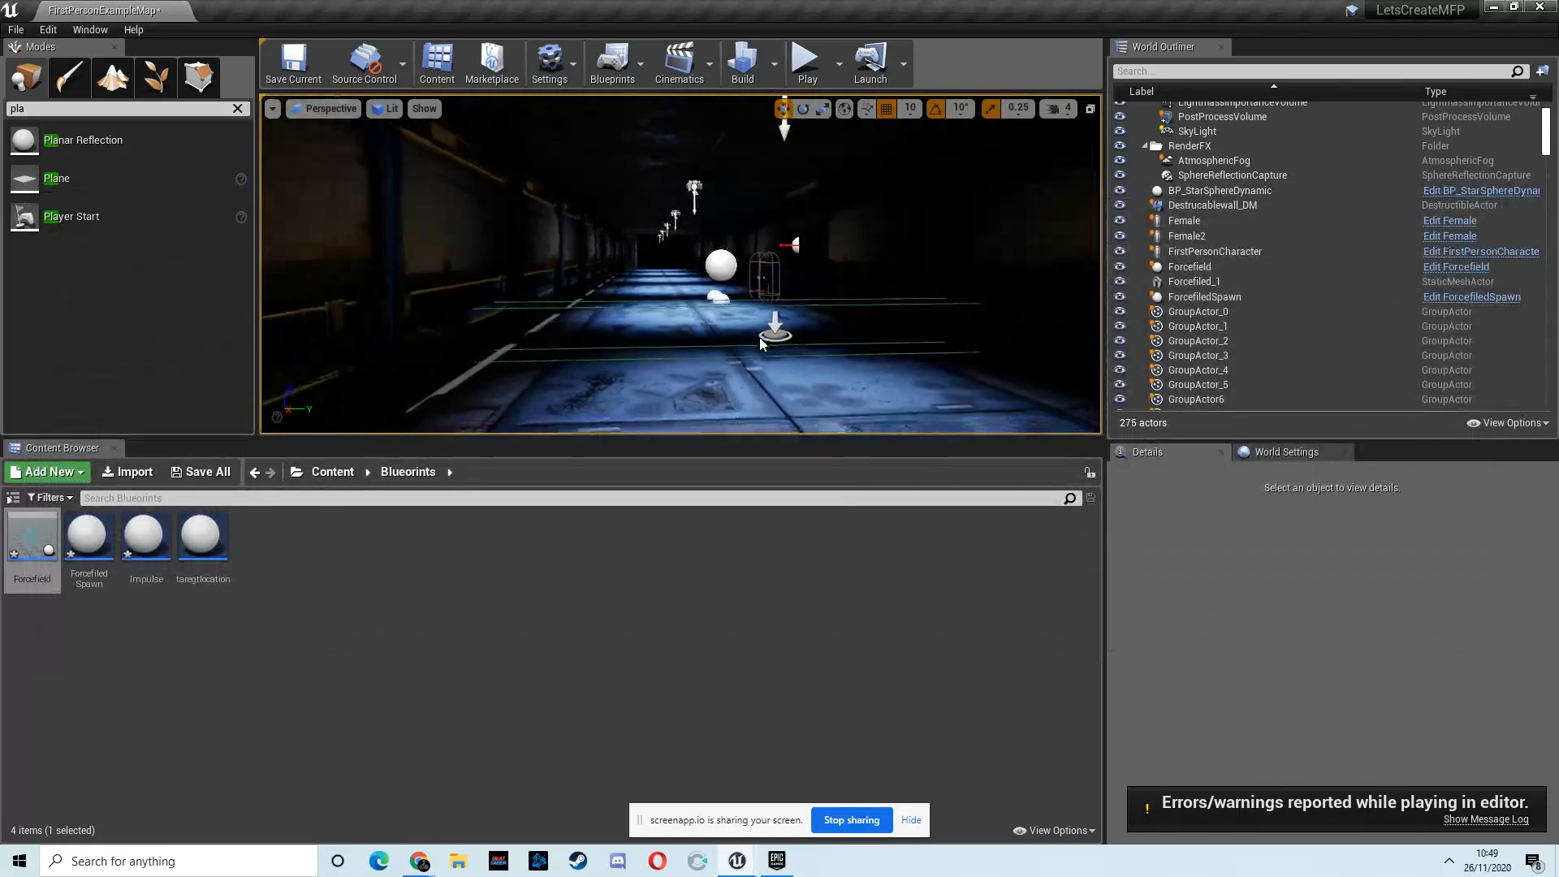
Step: Look up and down the corridor around the placed Forcefield in the perspective view
scroll(773, 321, down, 15)
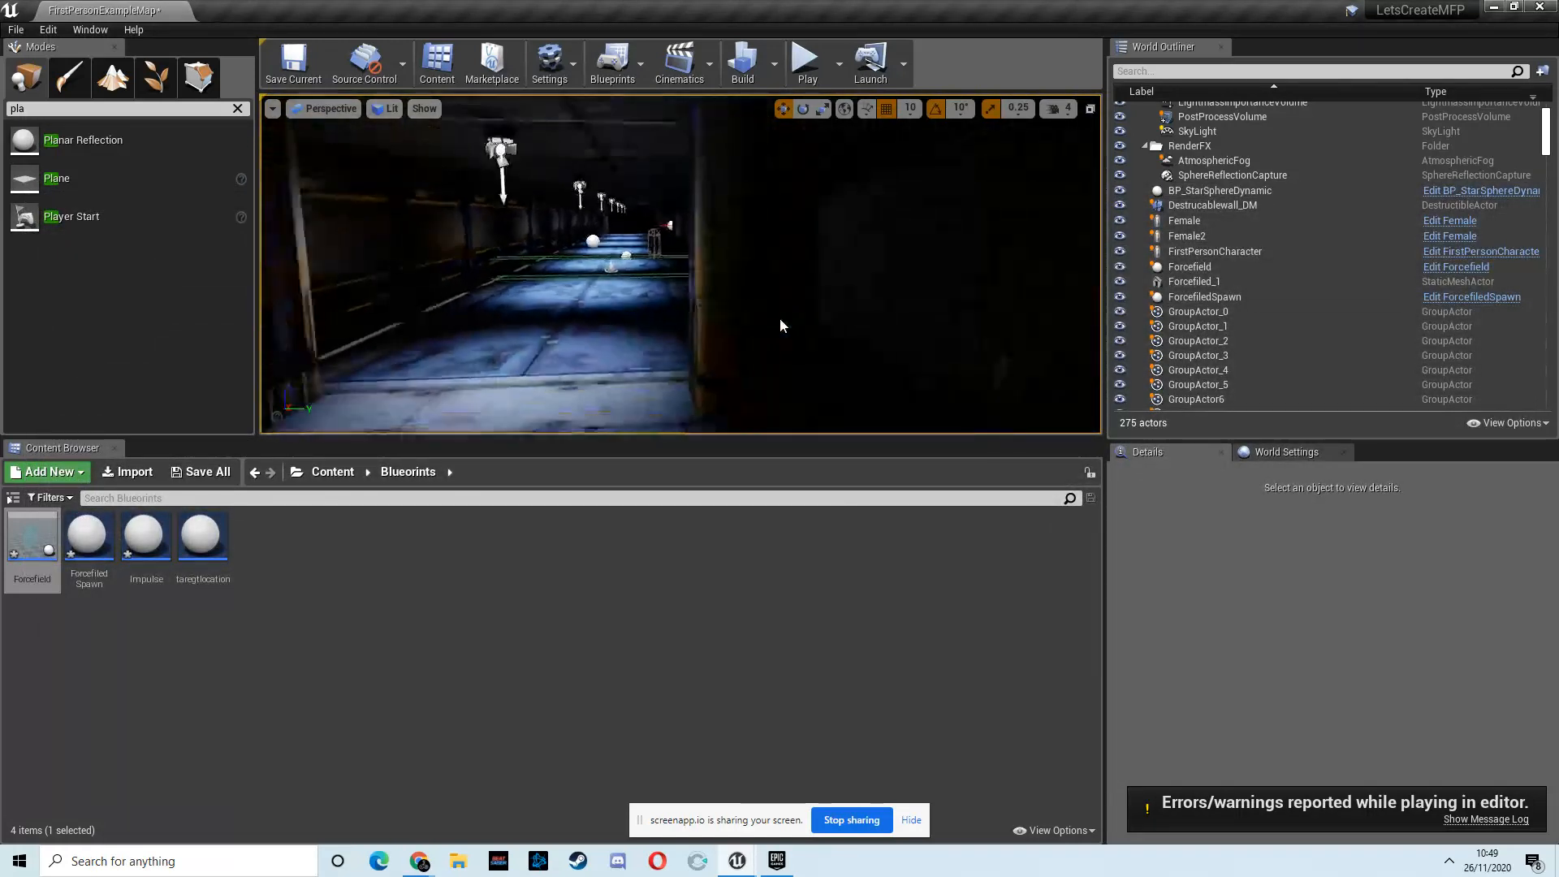
scroll(780, 318, up, 15)
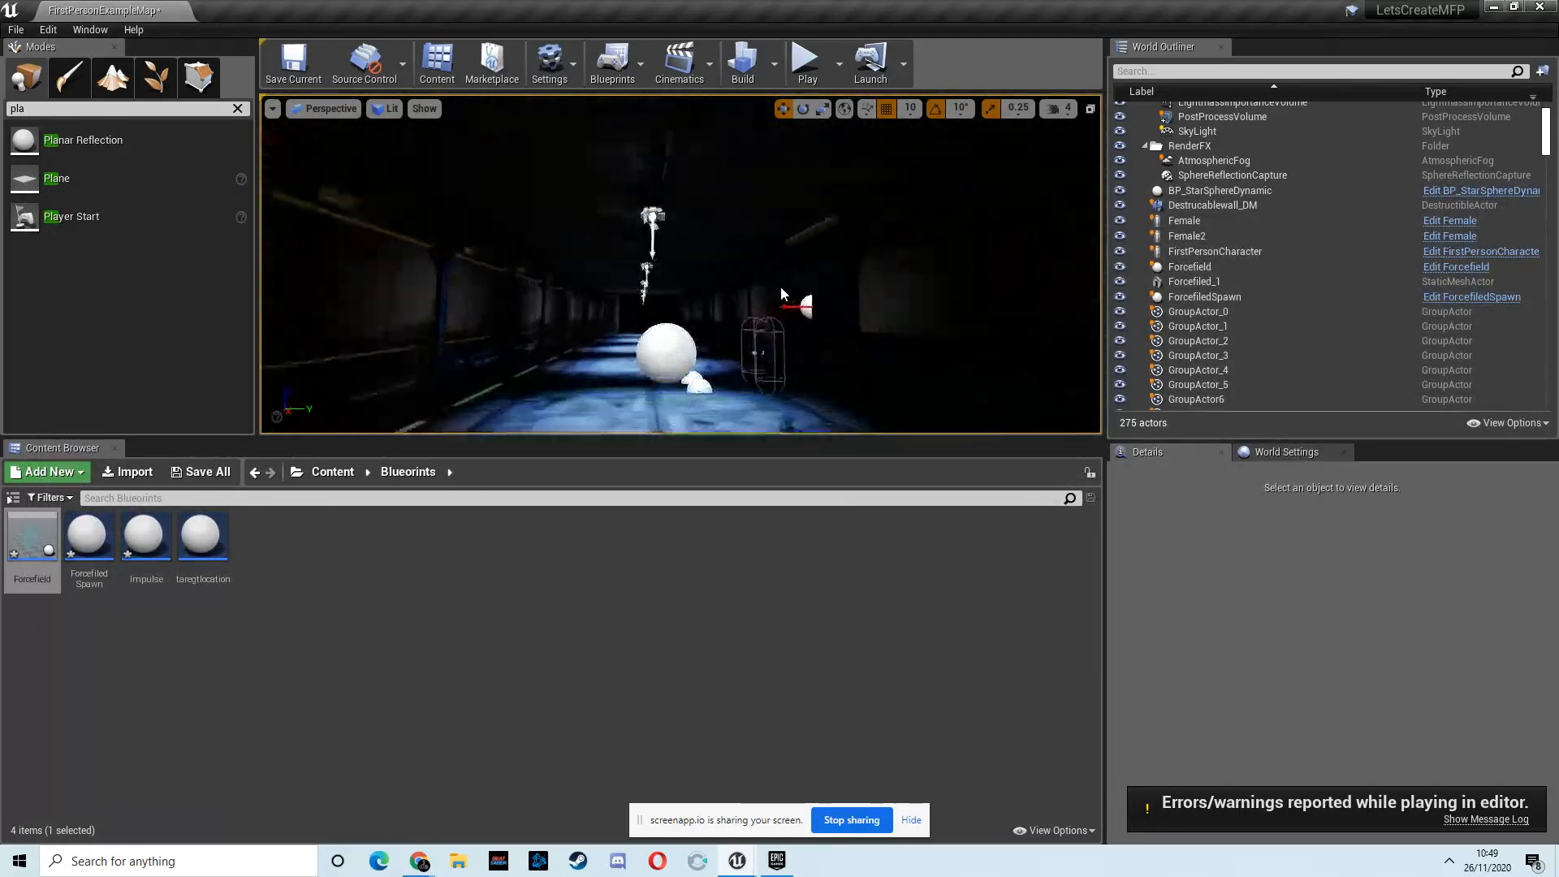
right_drag(781, 287, 1530, 303)
key(s)
key(w)
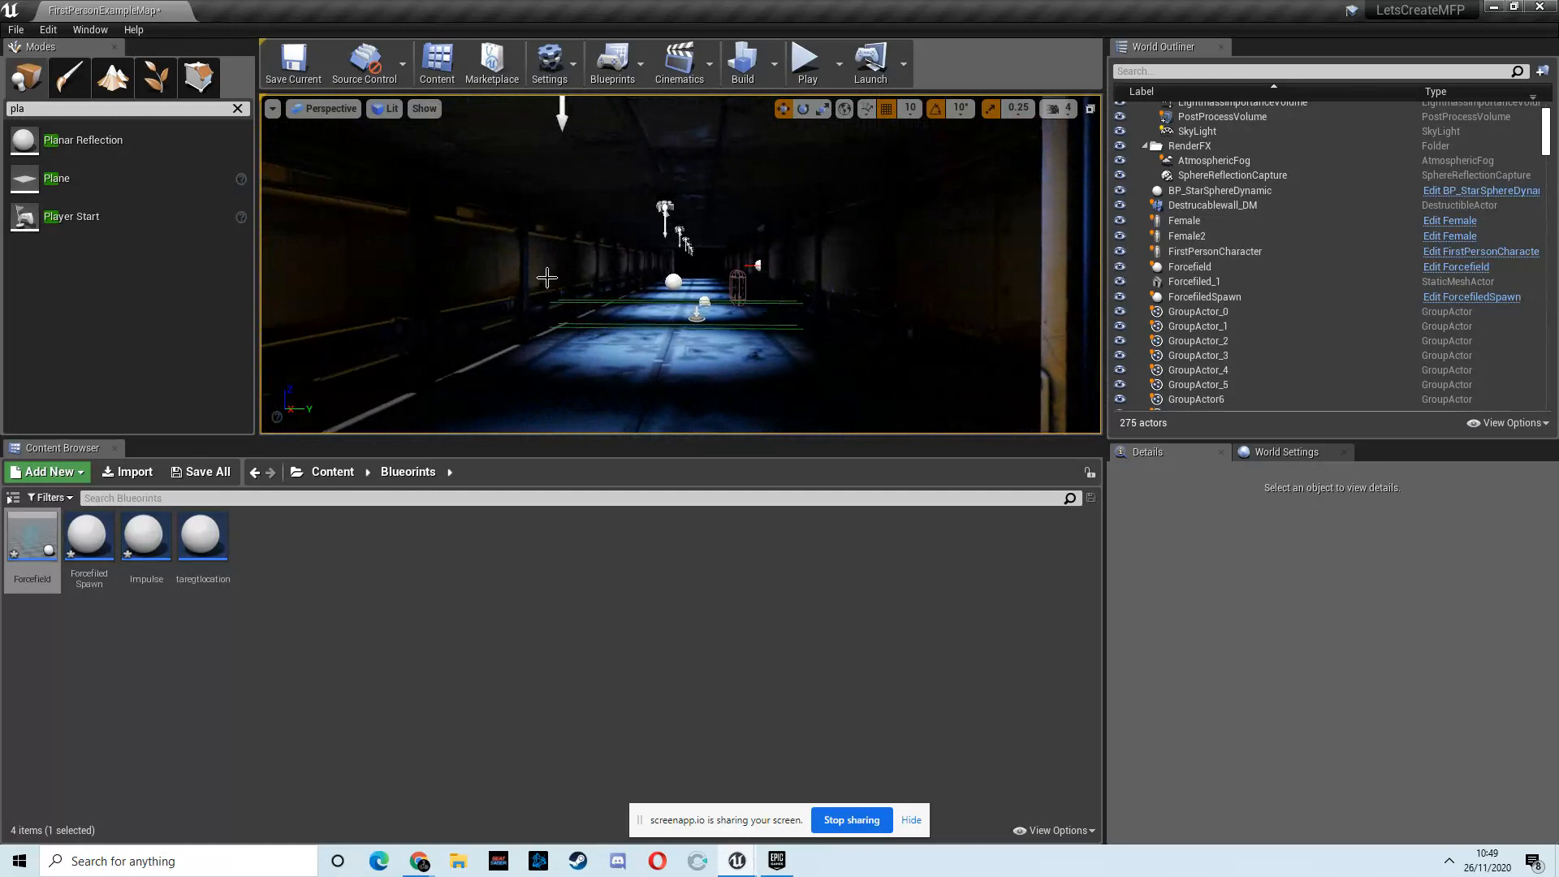
key(s)
right_drag(729, 285, 728, 284)
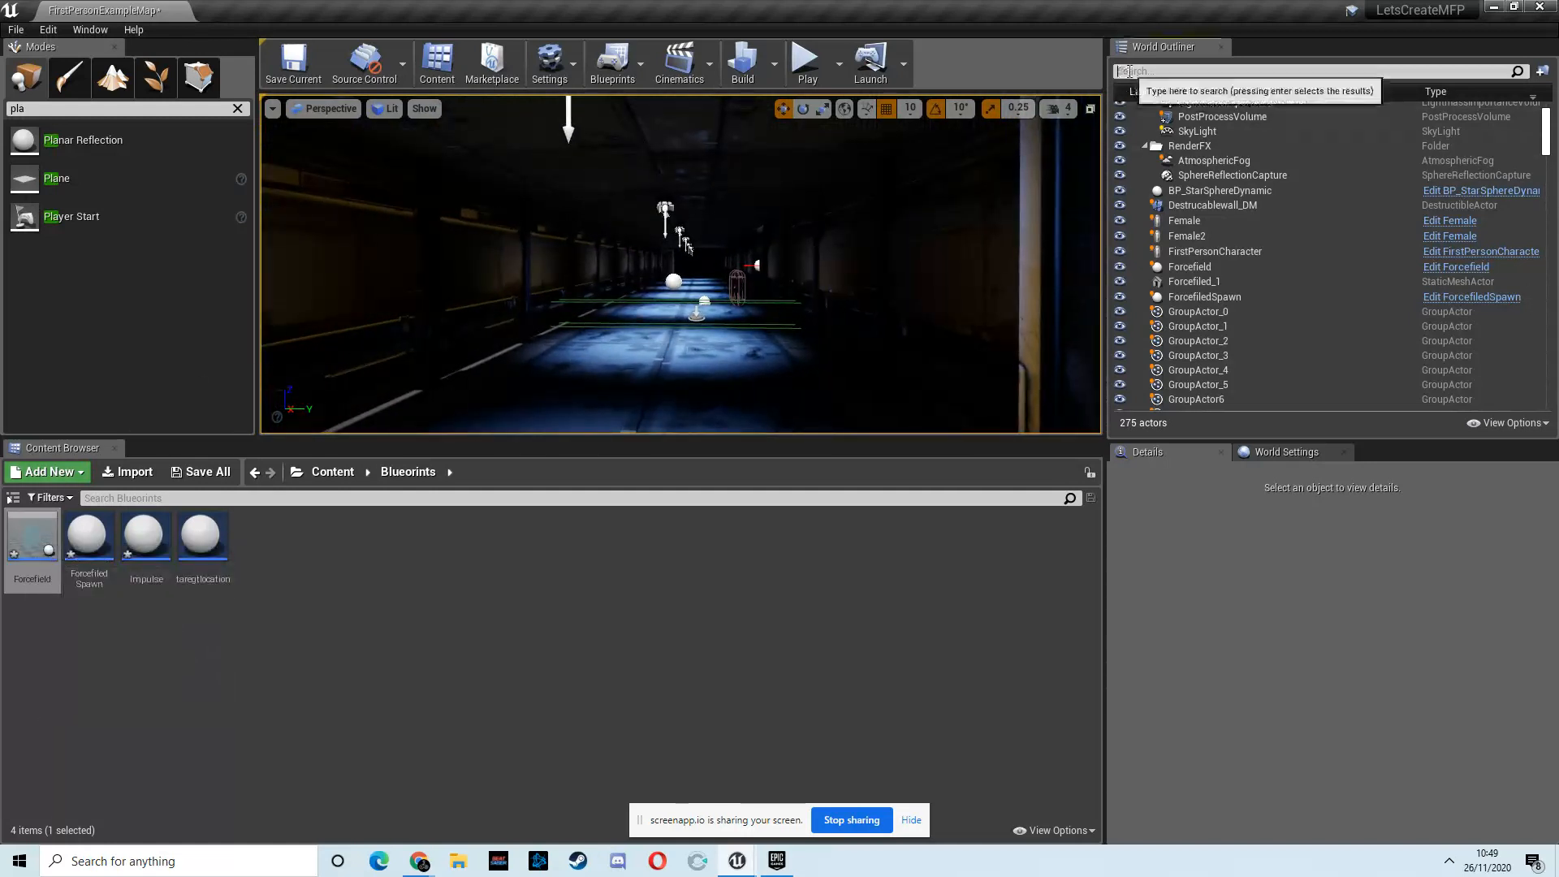
Step: Filter the level's actors by "for", select the Forcefiled_1 static mesh and inspect it in the corridor
text(for)
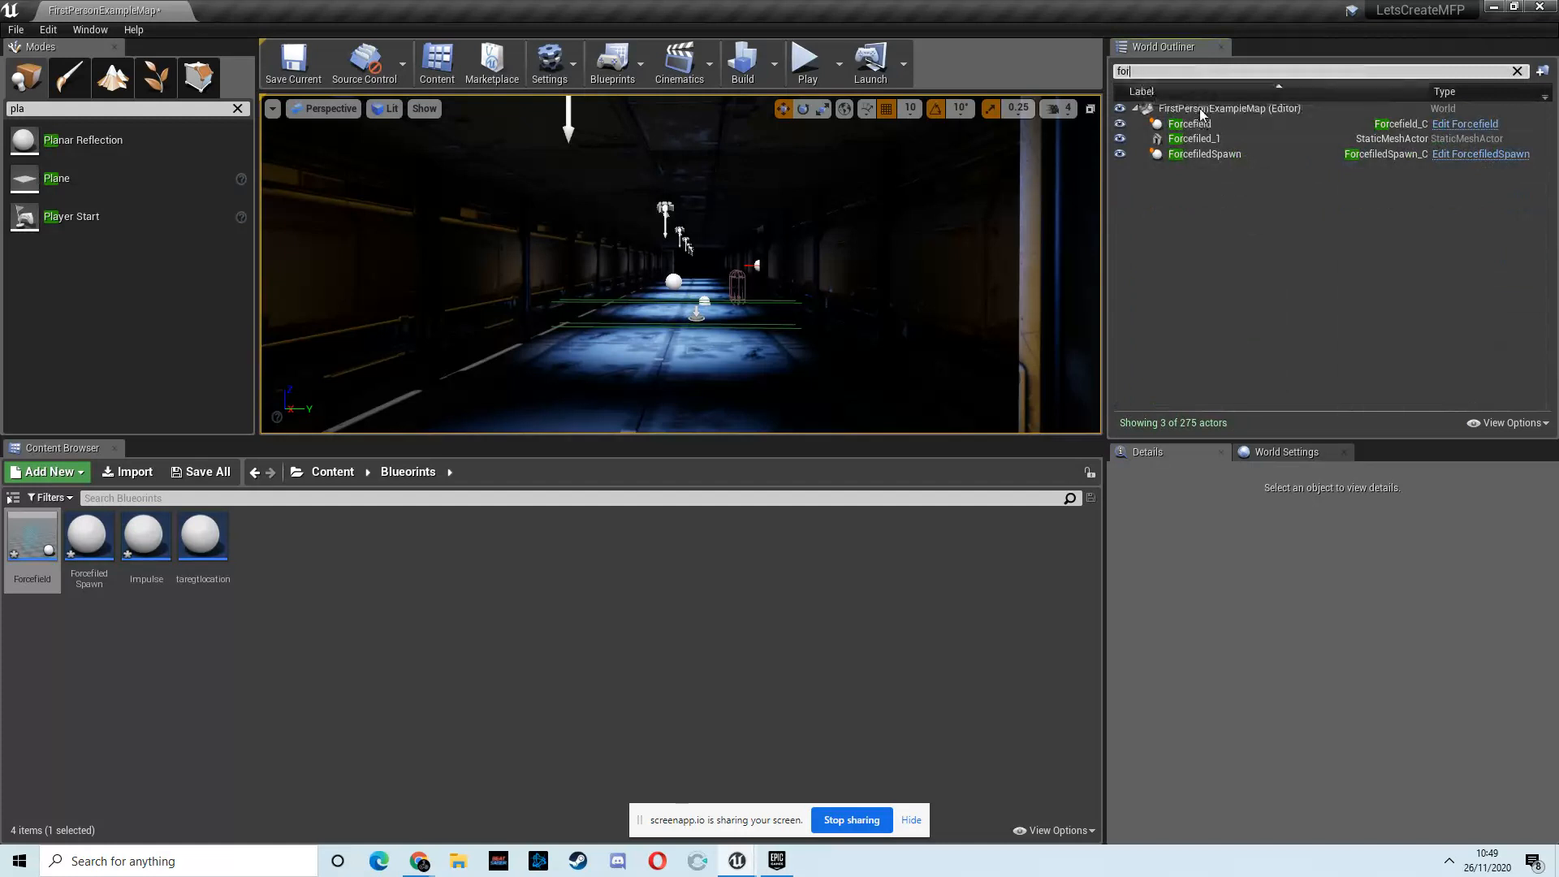
click(1194, 139)
key(f)
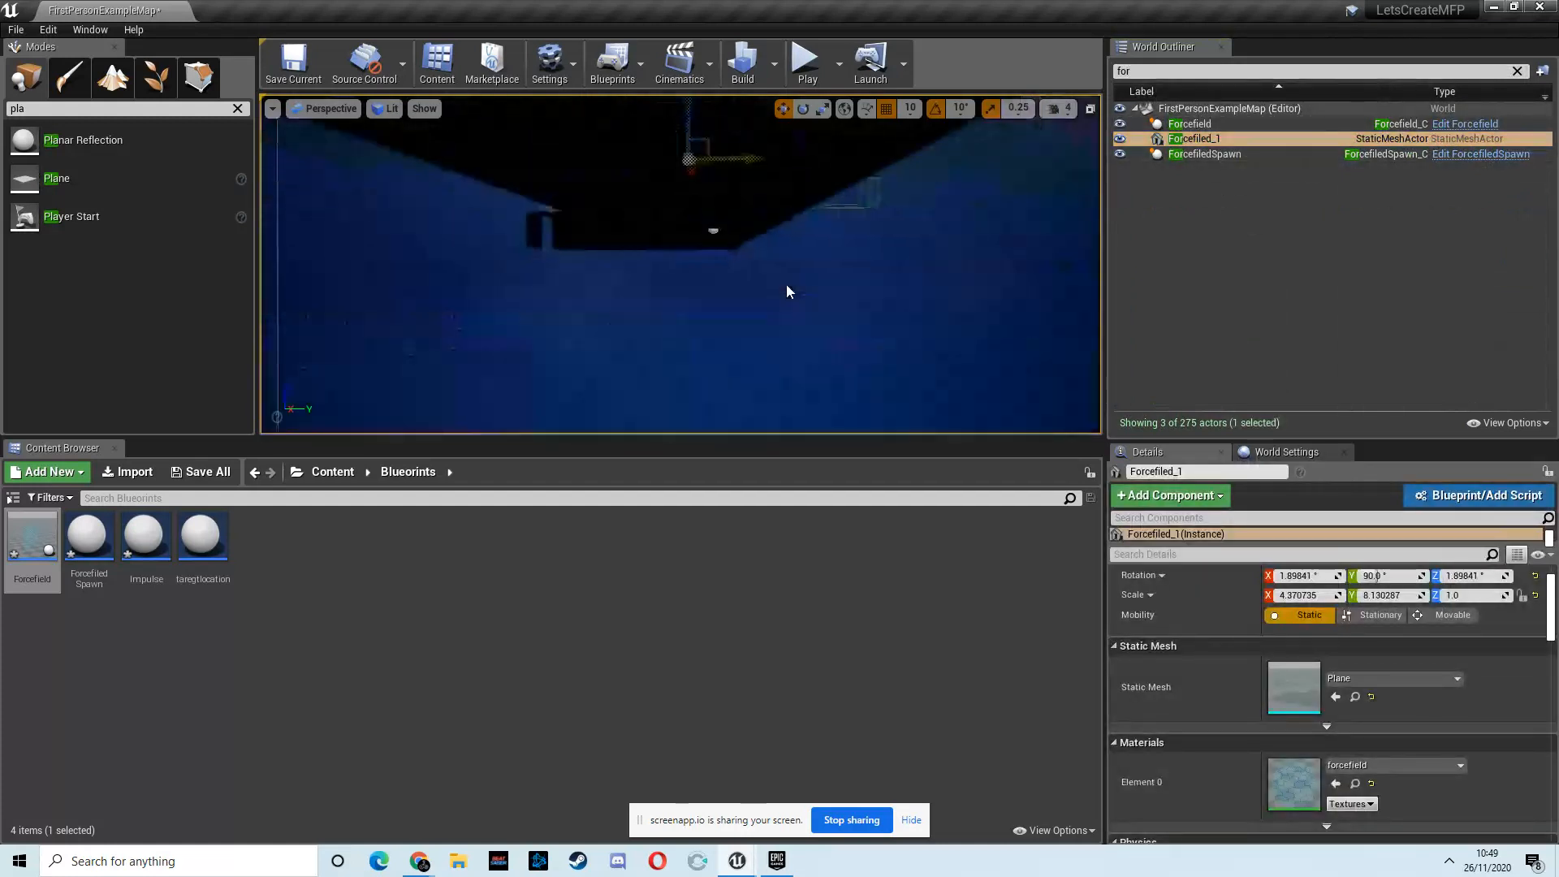
key(w)
right_drag(781, 219, 732, 248)
key(d)
key(w)
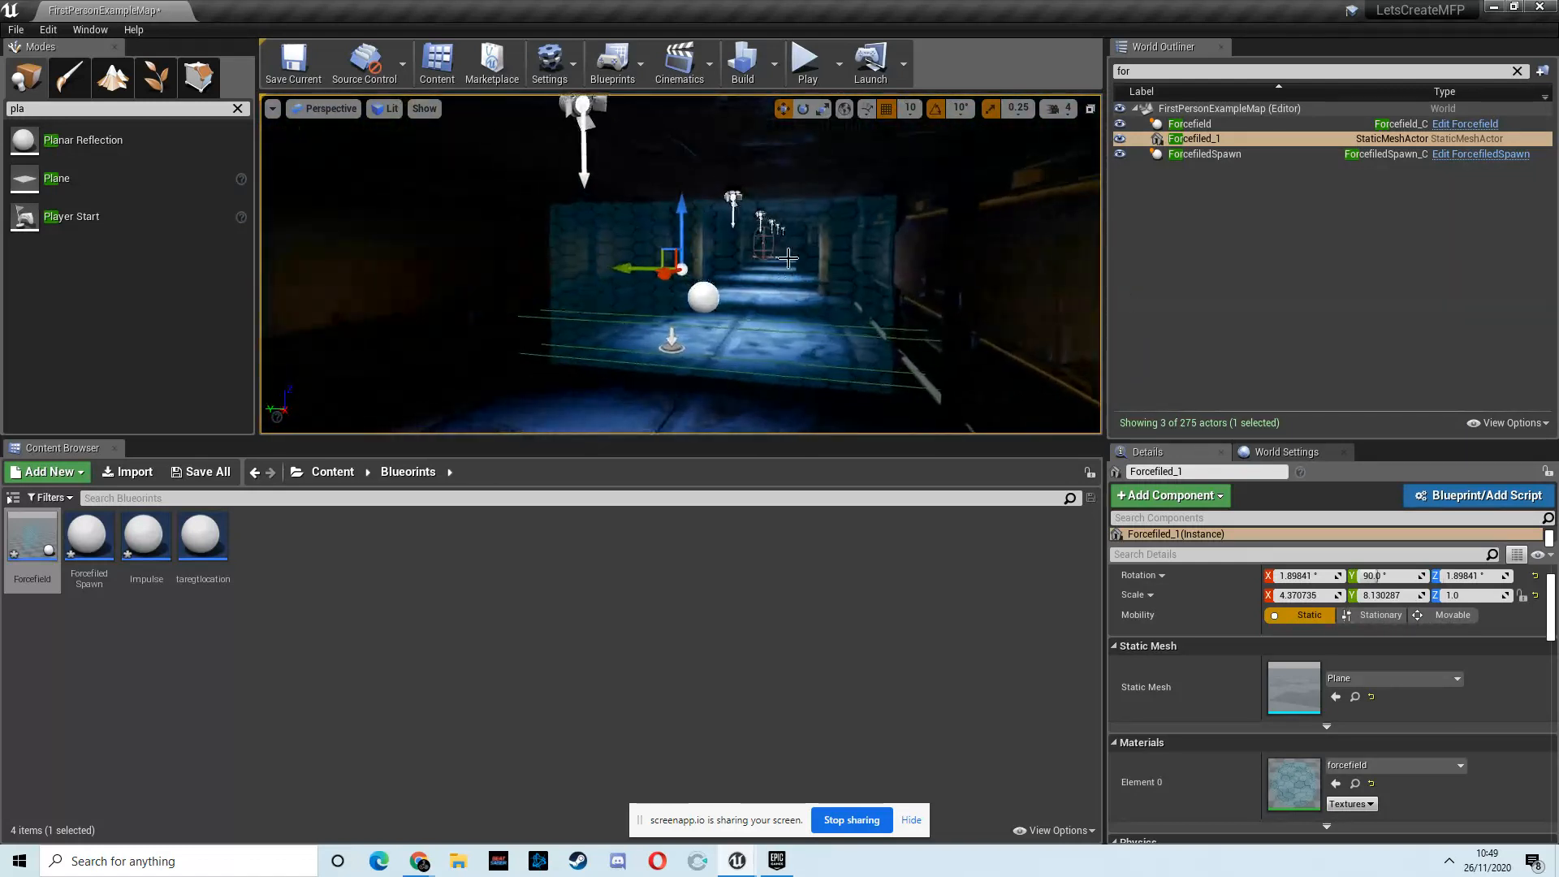
Step: Delete the Forcefield blueprint actor from the corridor and turn on rendering visibility for the Forcefiled_1 static mesh
click(732, 248)
key(Delete)
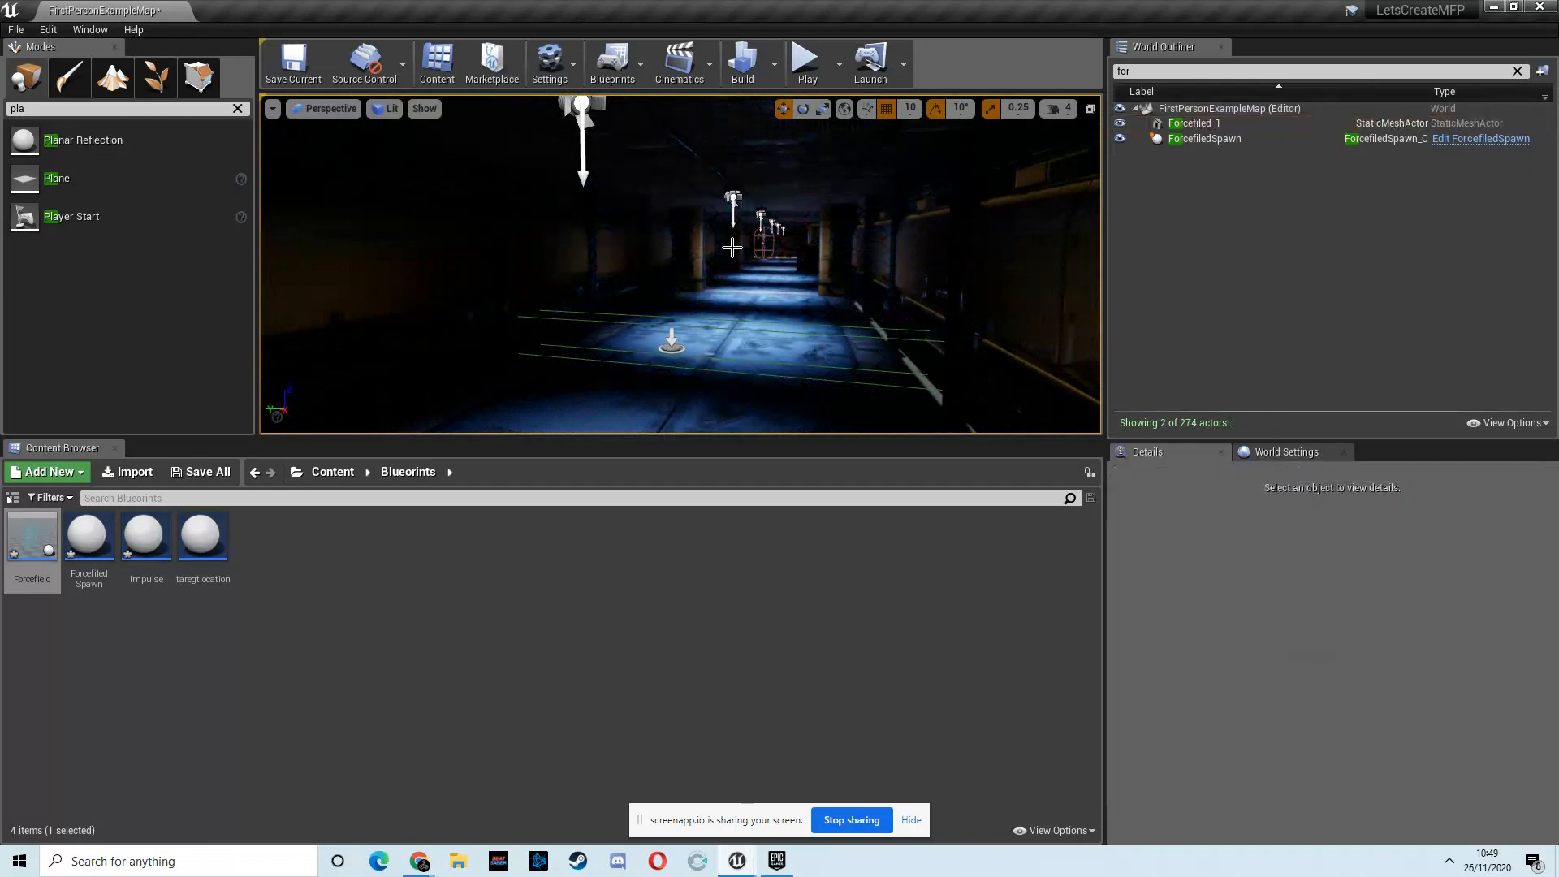
click(1212, 128)
right_drag(835, 243, 898, 236)
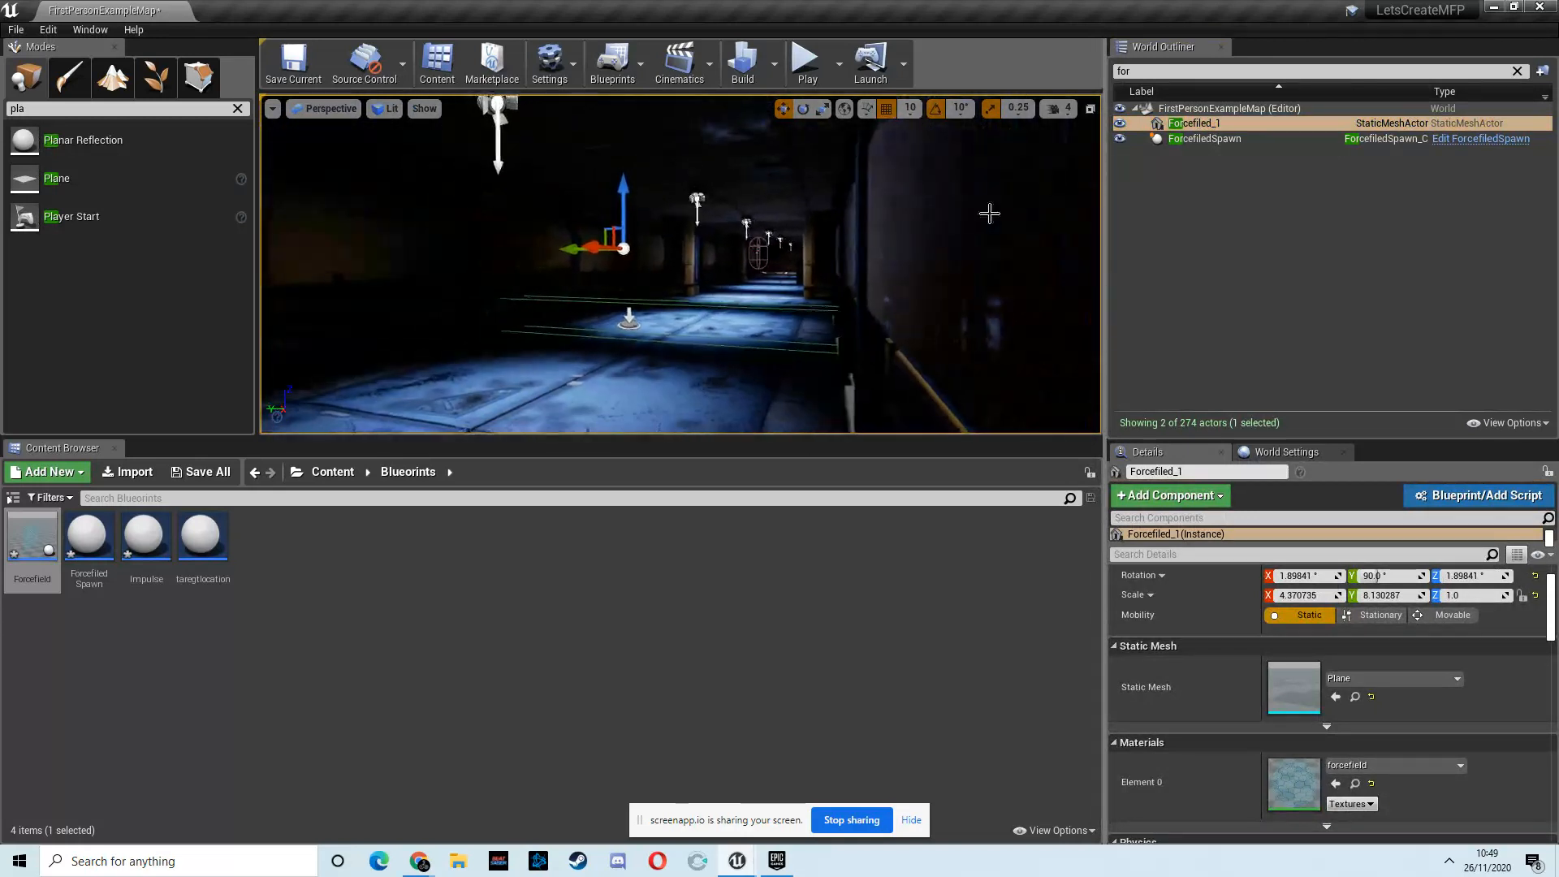
scroll(1272, 662, down, 10)
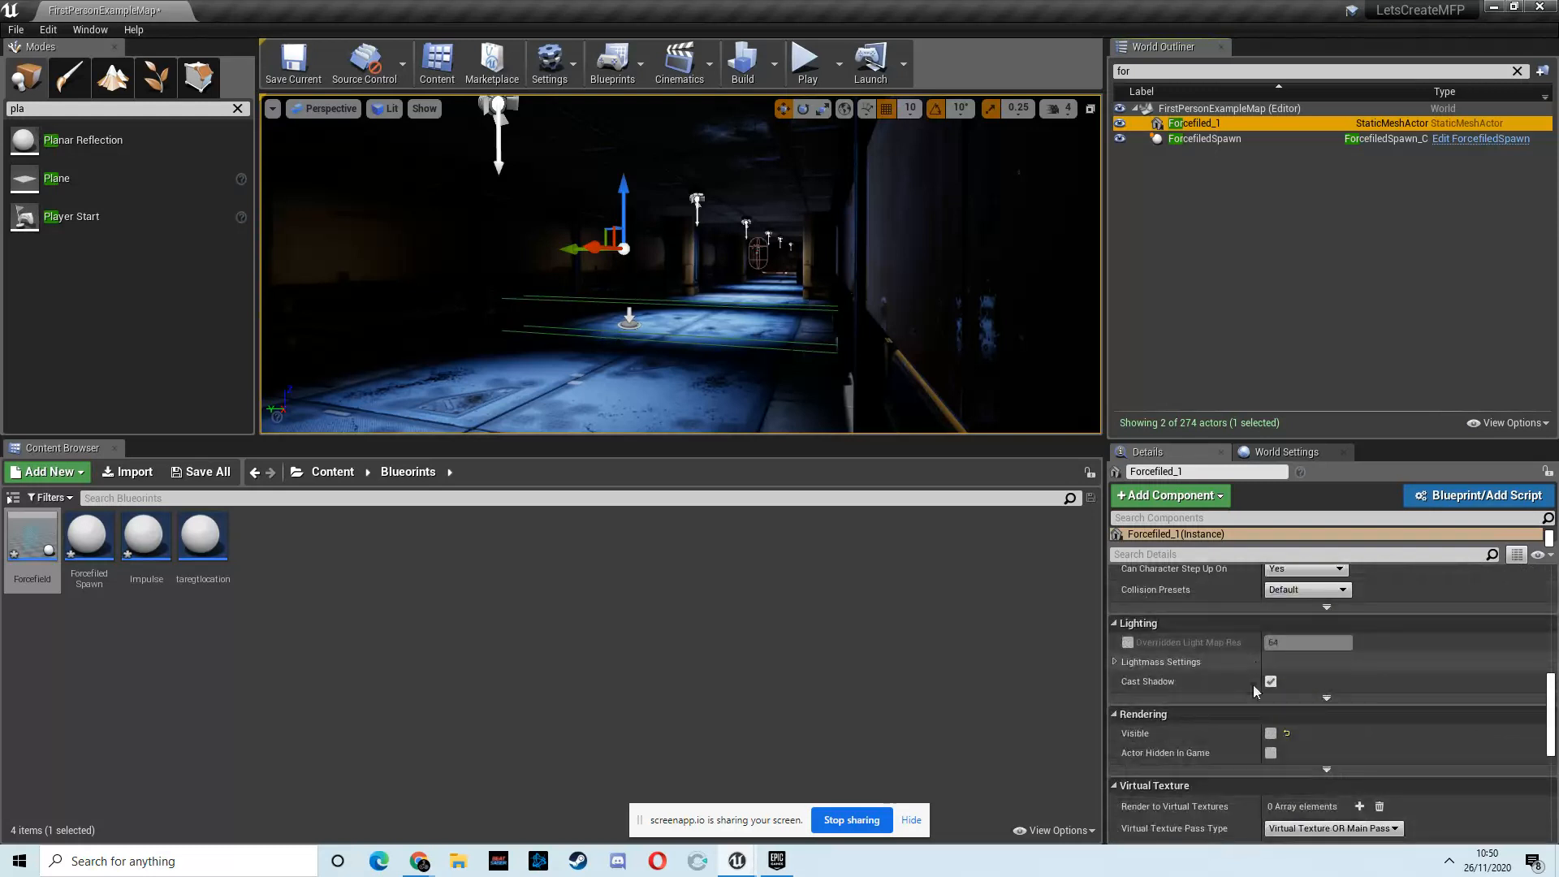
Step: Rotate the Forcefiled_1 plane with the Rotate tool while viewing it from the front across the corridor
right_drag(703, 325, 295, 347)
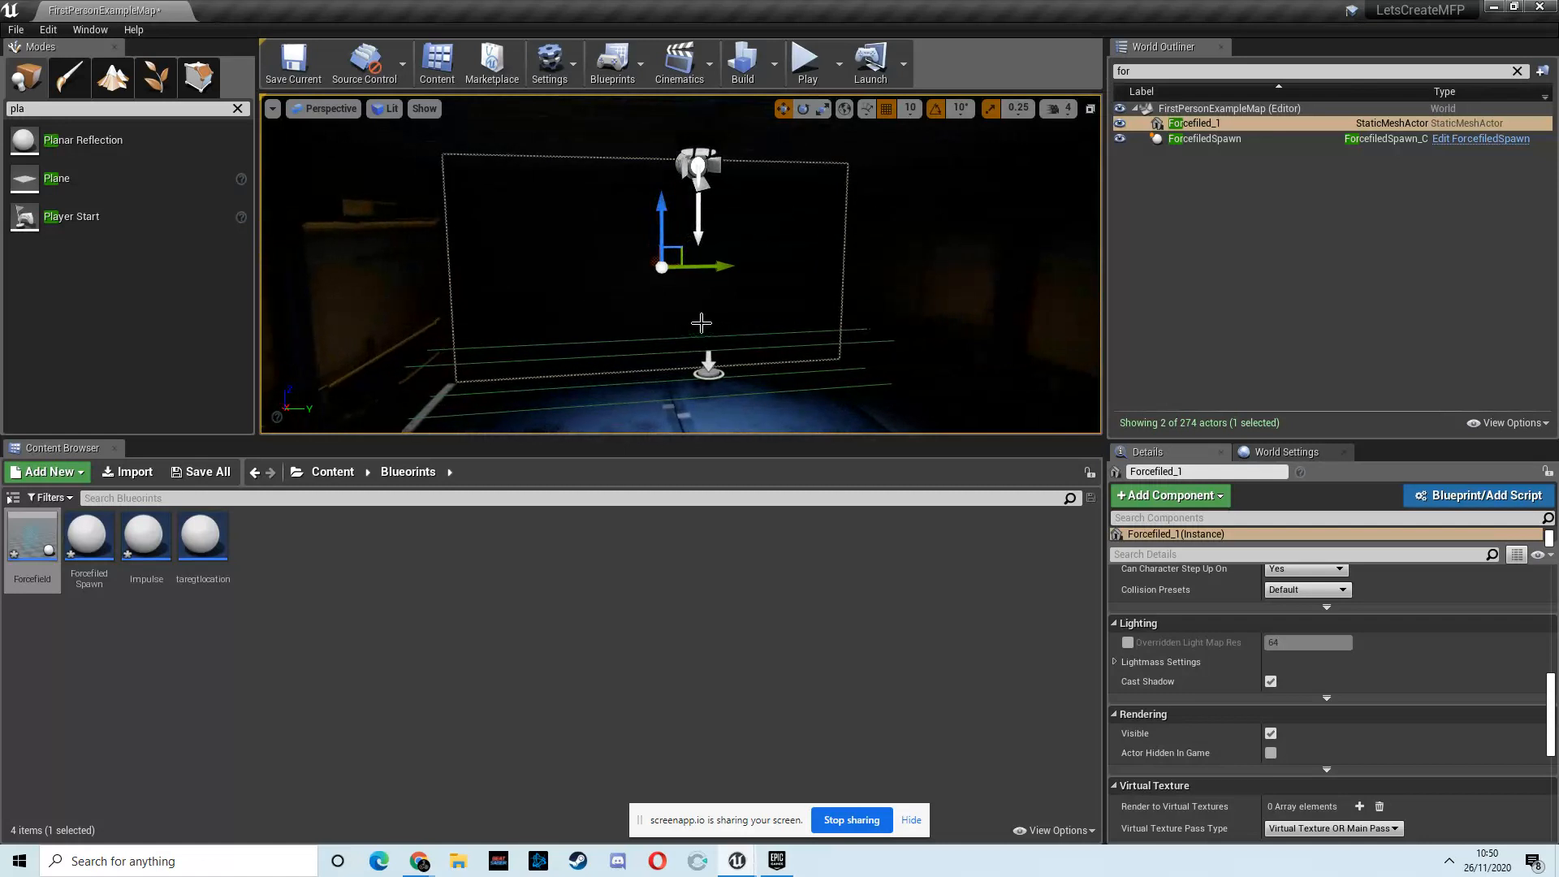
key(e)
drag(601, 279, 1101, 236)
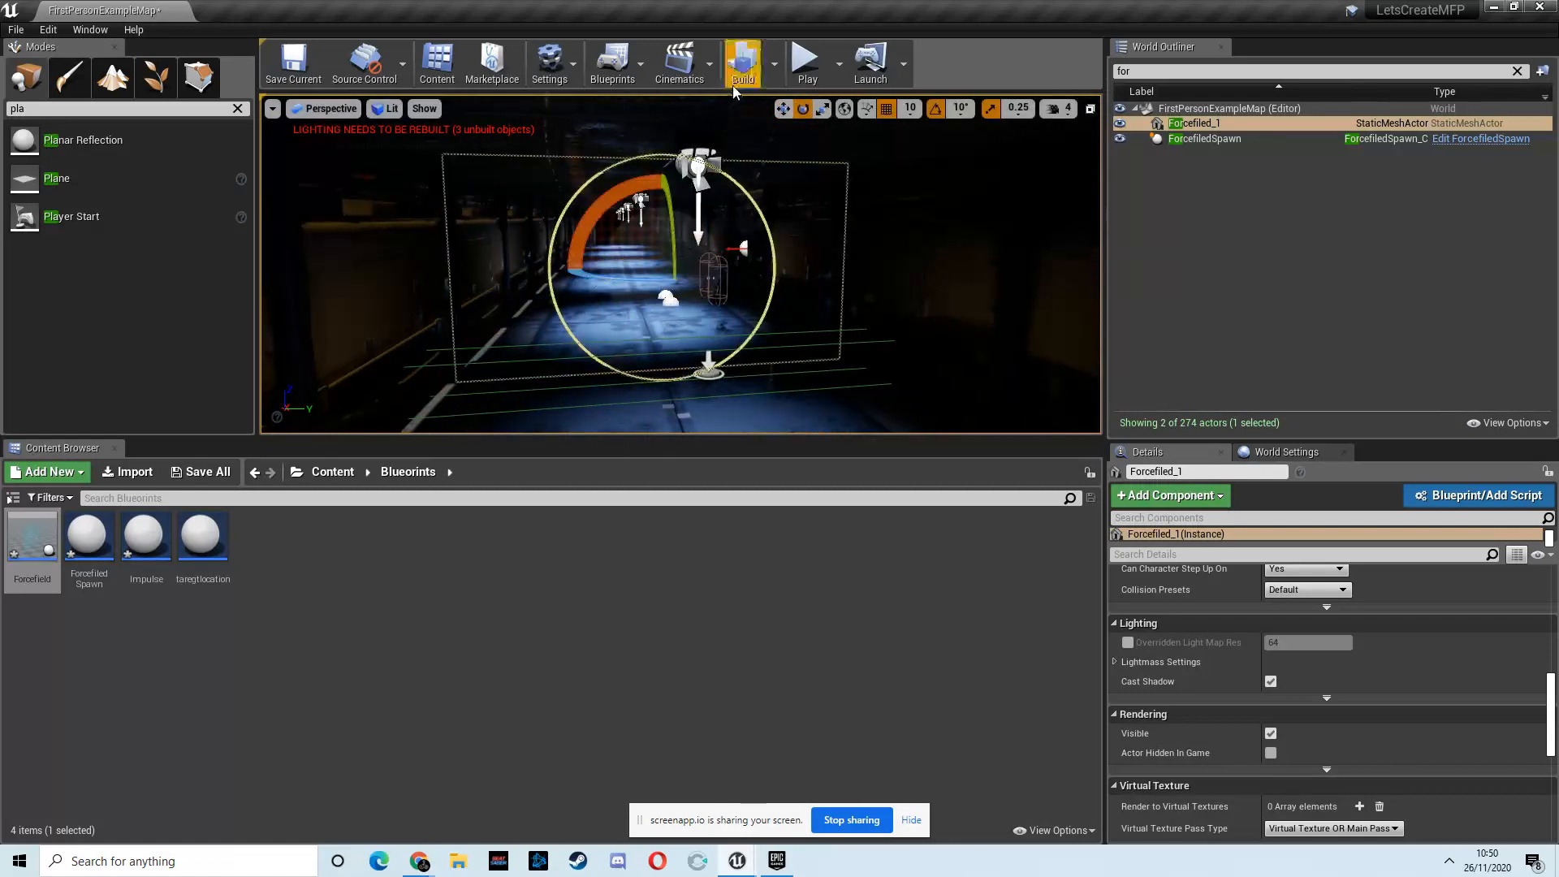
Step: Playtest the corridor by walking back and forth near the spawning forcefields, end play and dismiss the message log
click(821, 53)
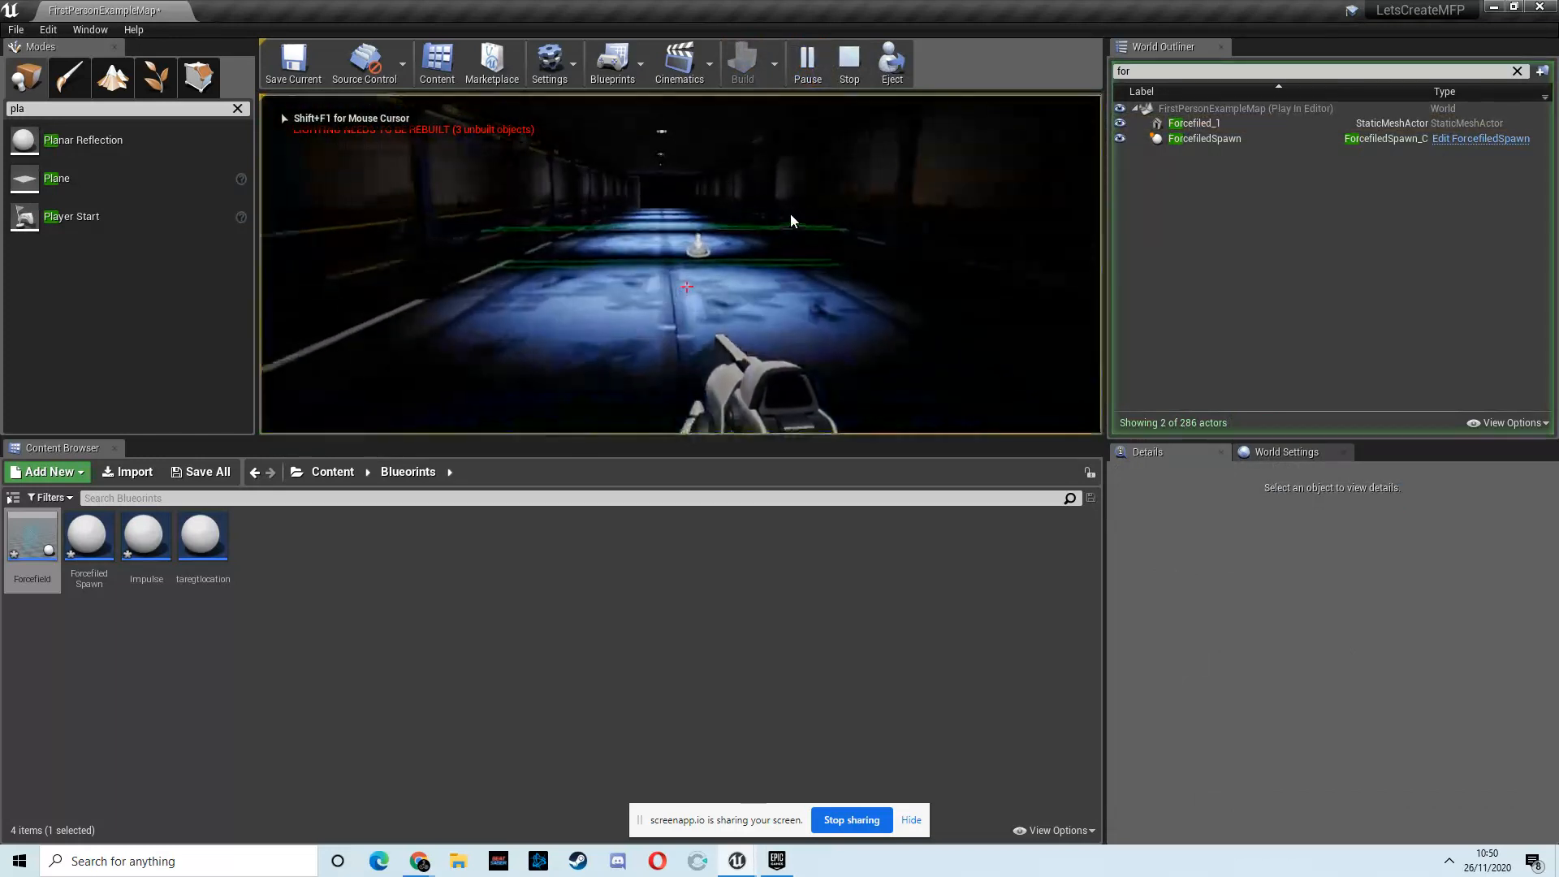
key(w)
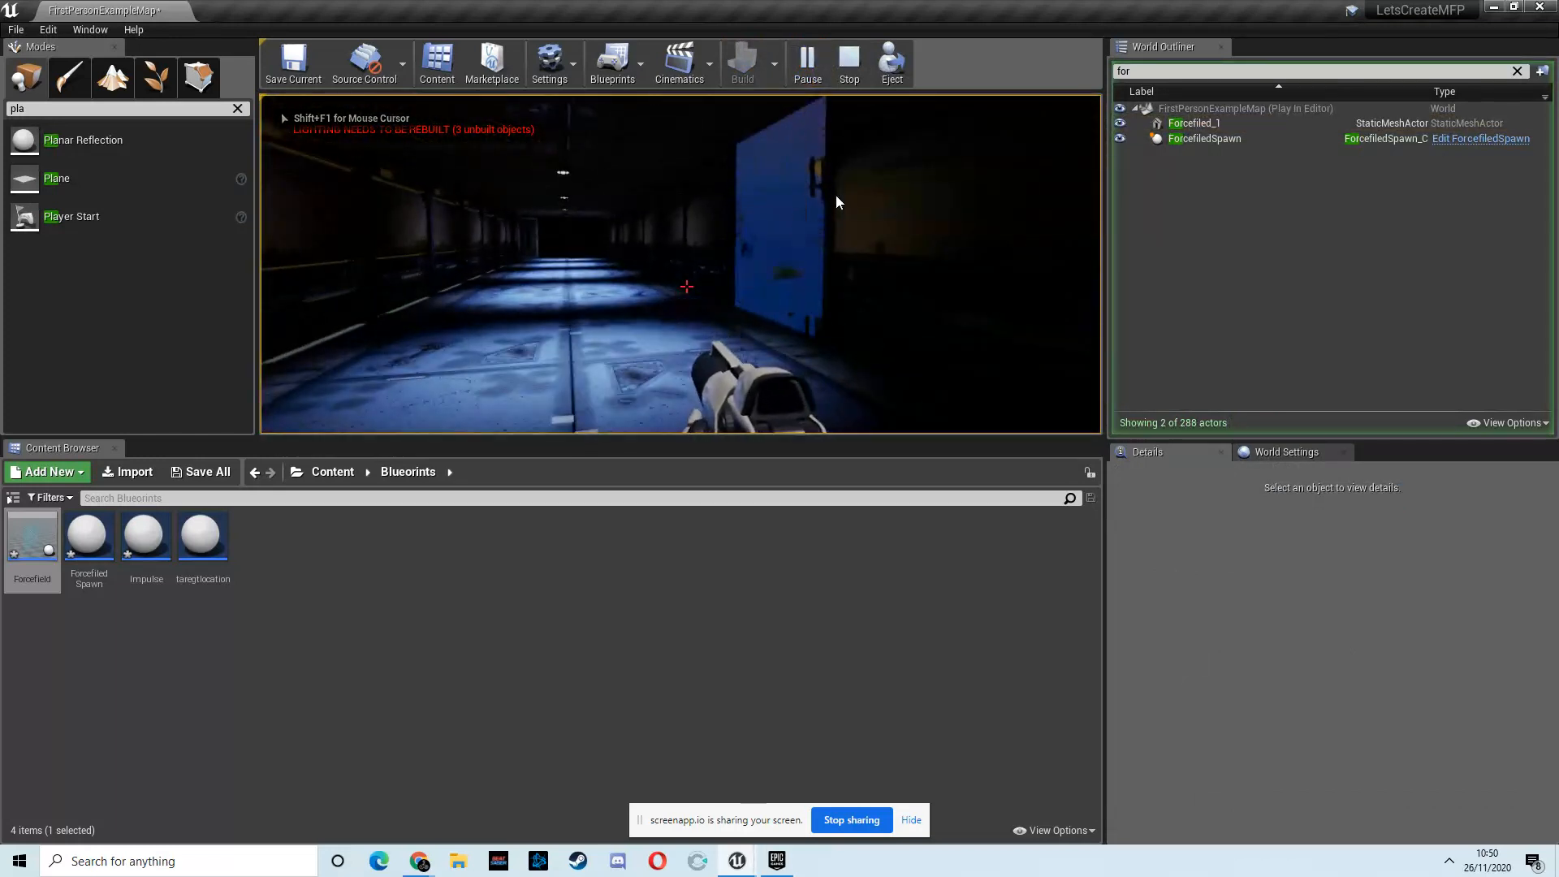
key(s)
key(w)
key(s)
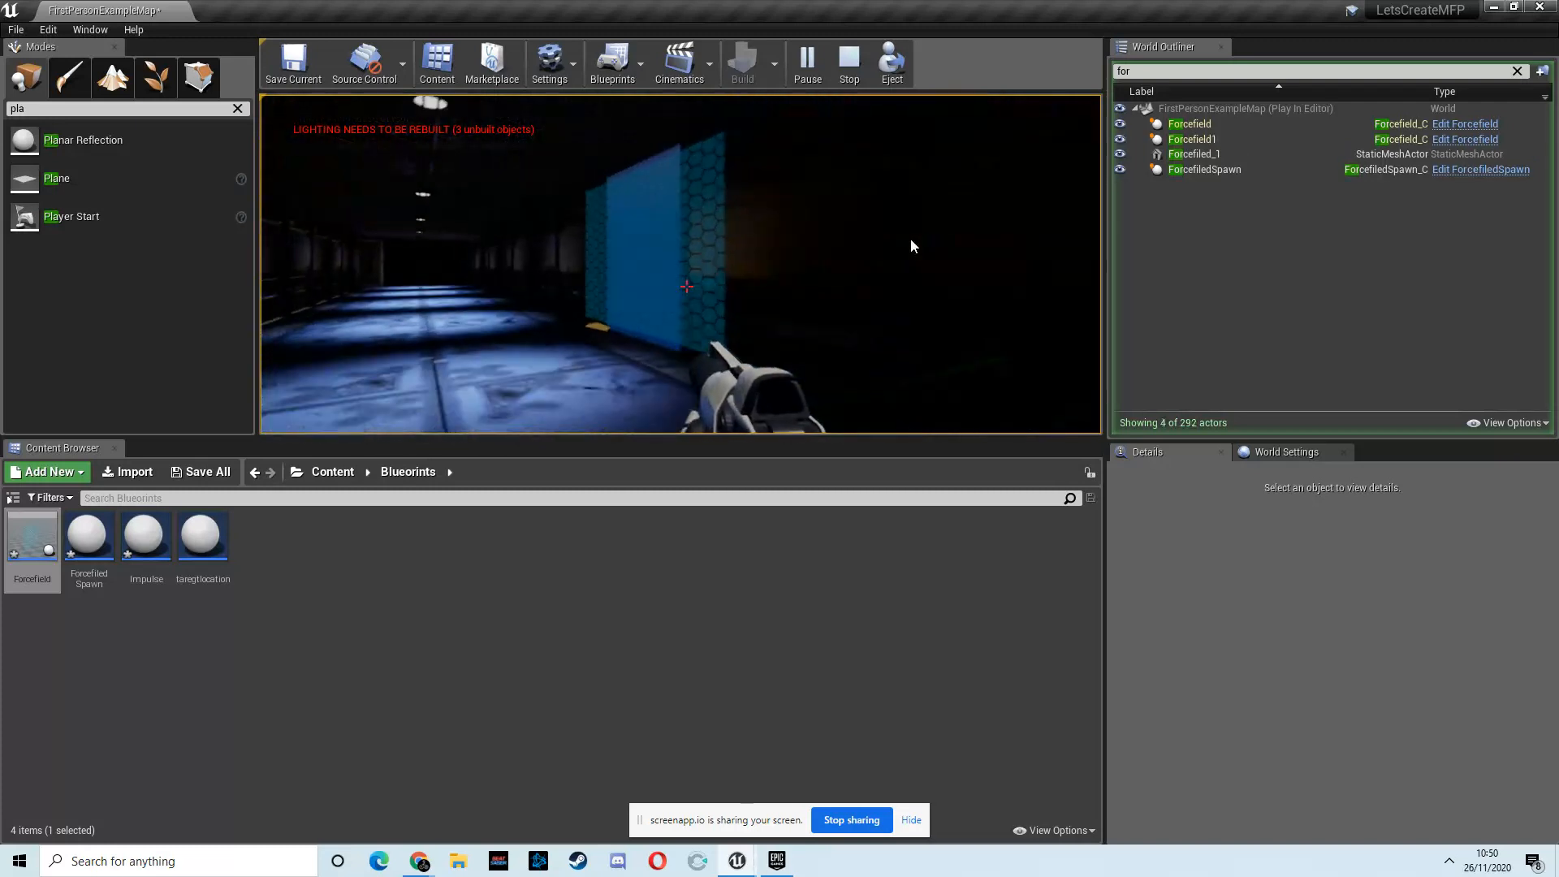
key(Escape)
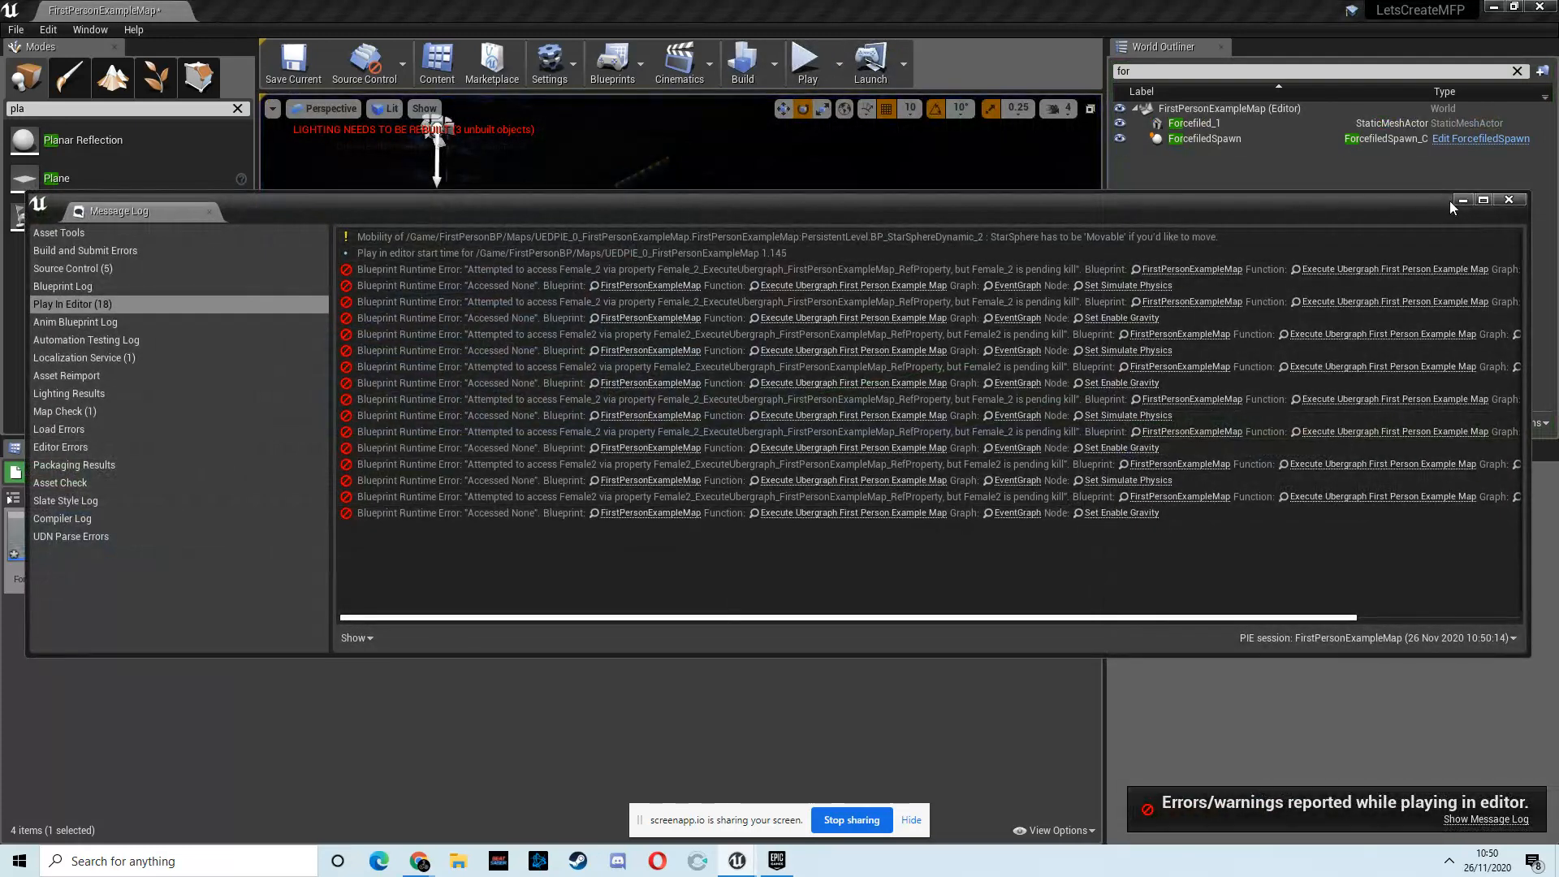
click(1462, 199)
Step: Rotate the Forcefiled_1 plane around its vertical axis so its hexagon-patterned side faces the approaching player
right_drag(921, 336, 731, 354)
key(s)
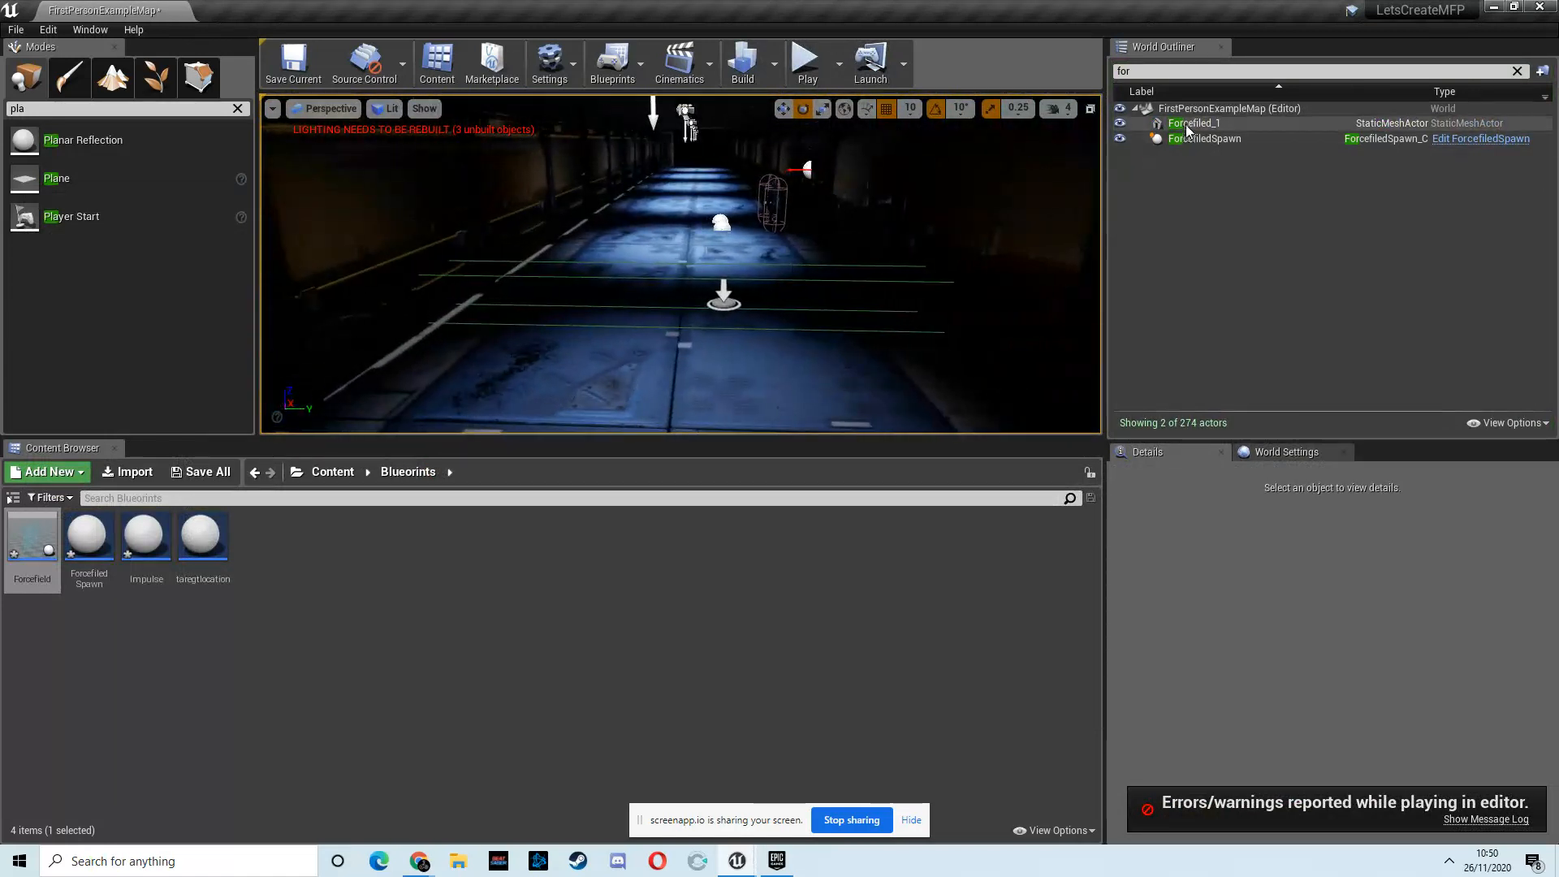
click(1189, 125)
drag(725, 196, 735, 207)
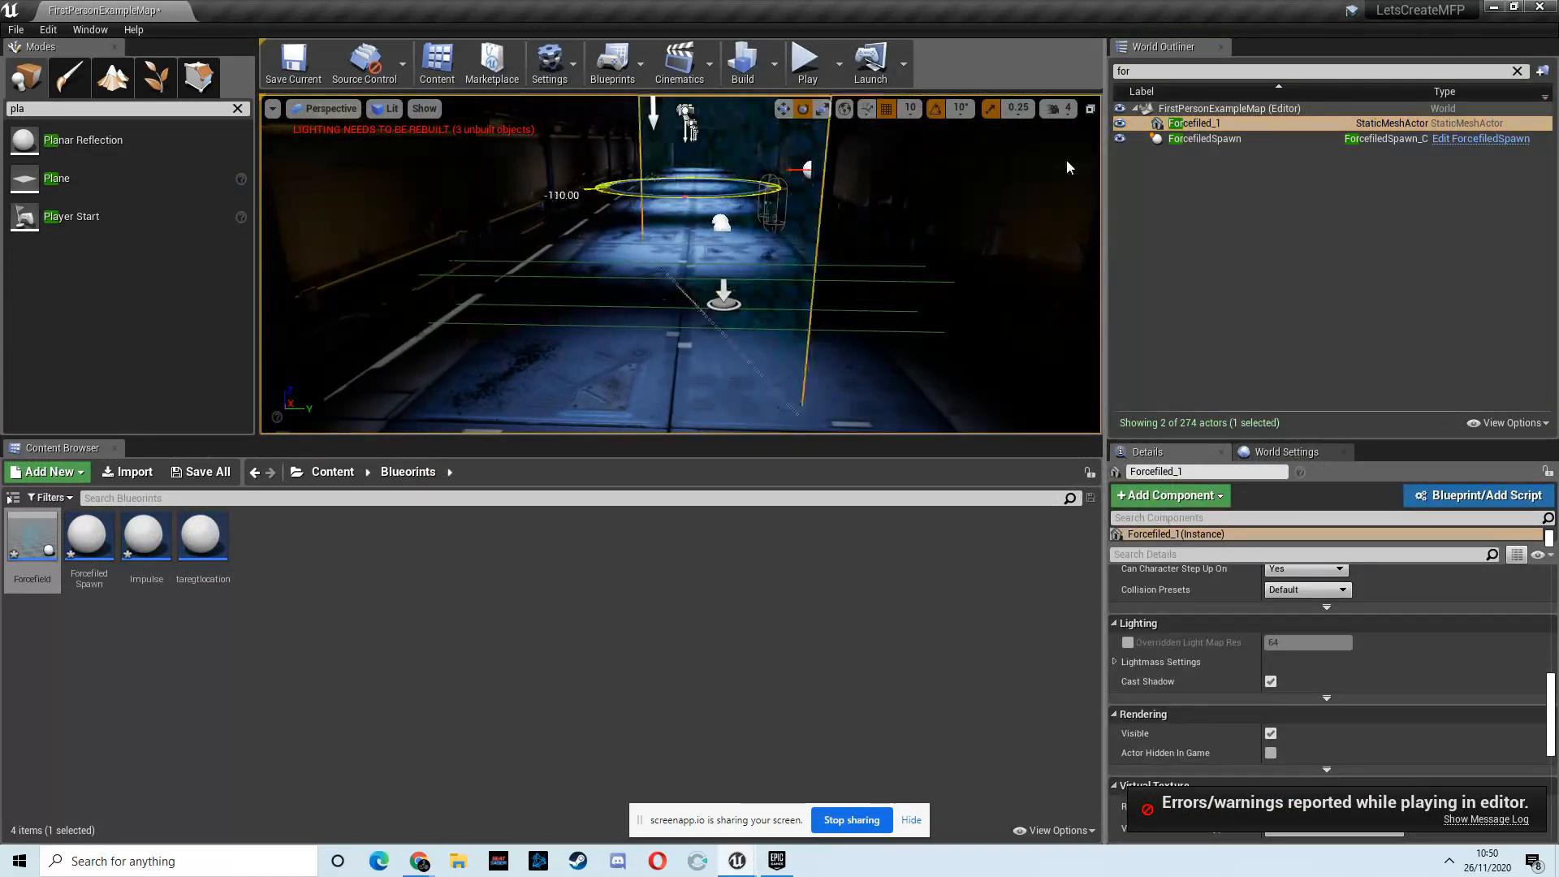
Step: Playtest the turned Forcefiled_1 plane by walking up to it, end play and close the message log
key(alt+p)
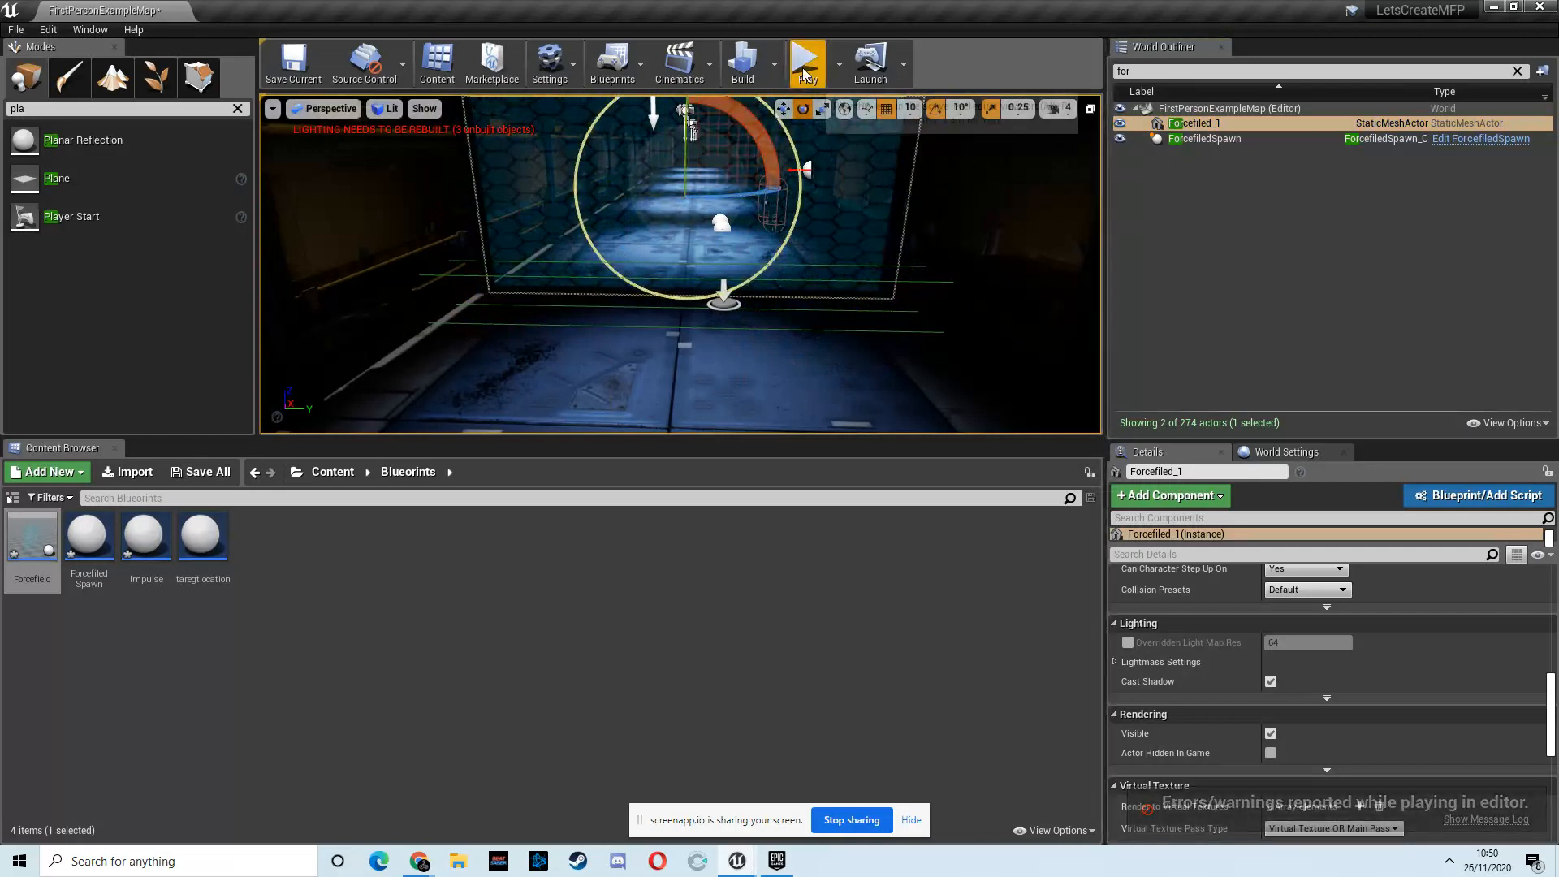
key(w)
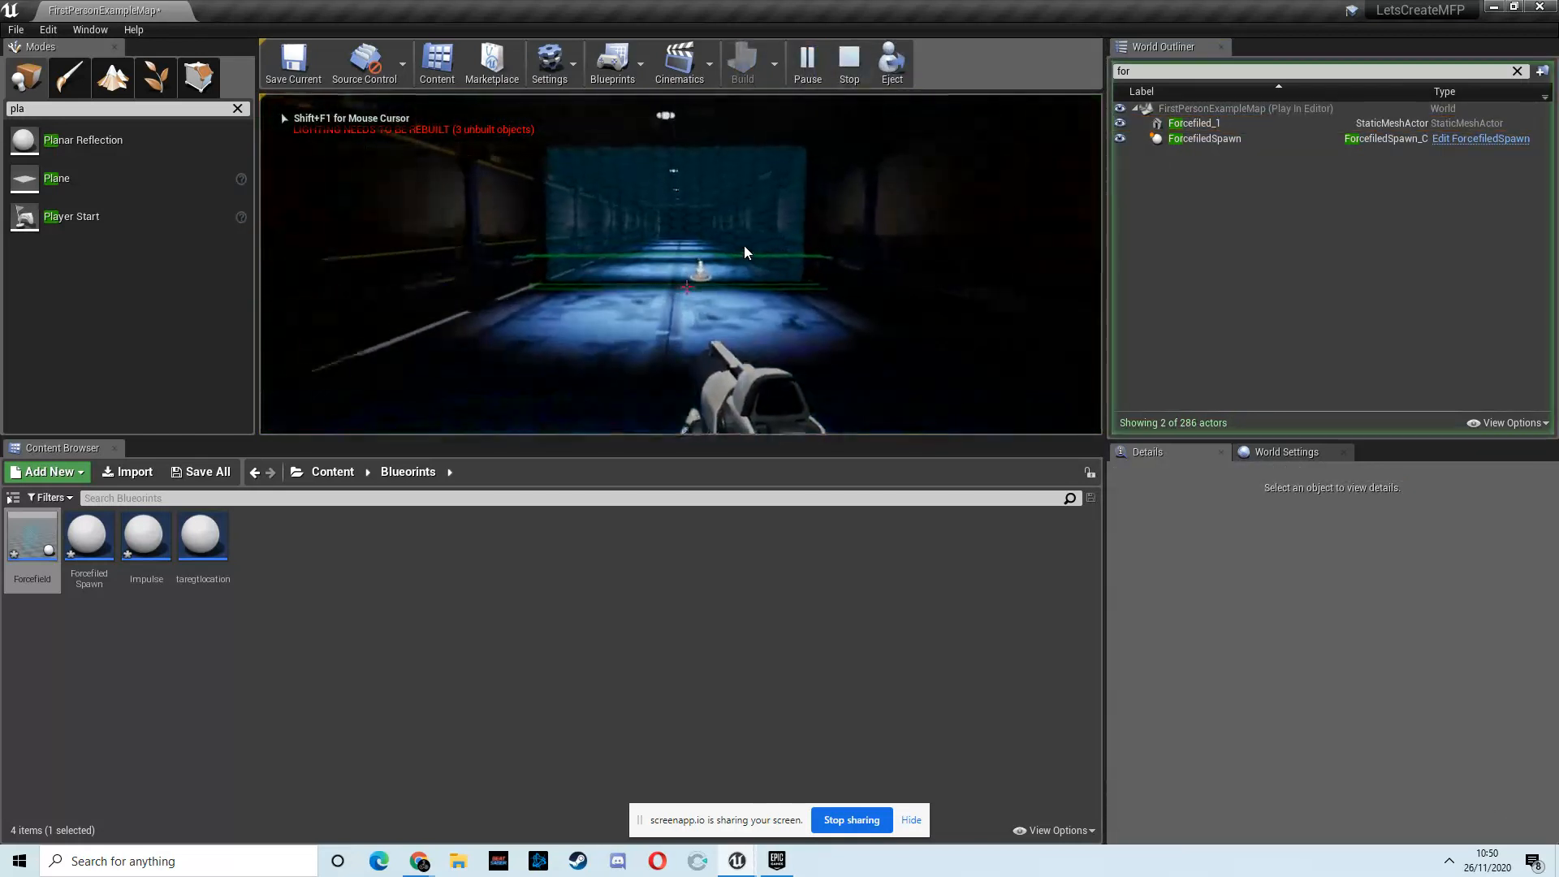
key(w)
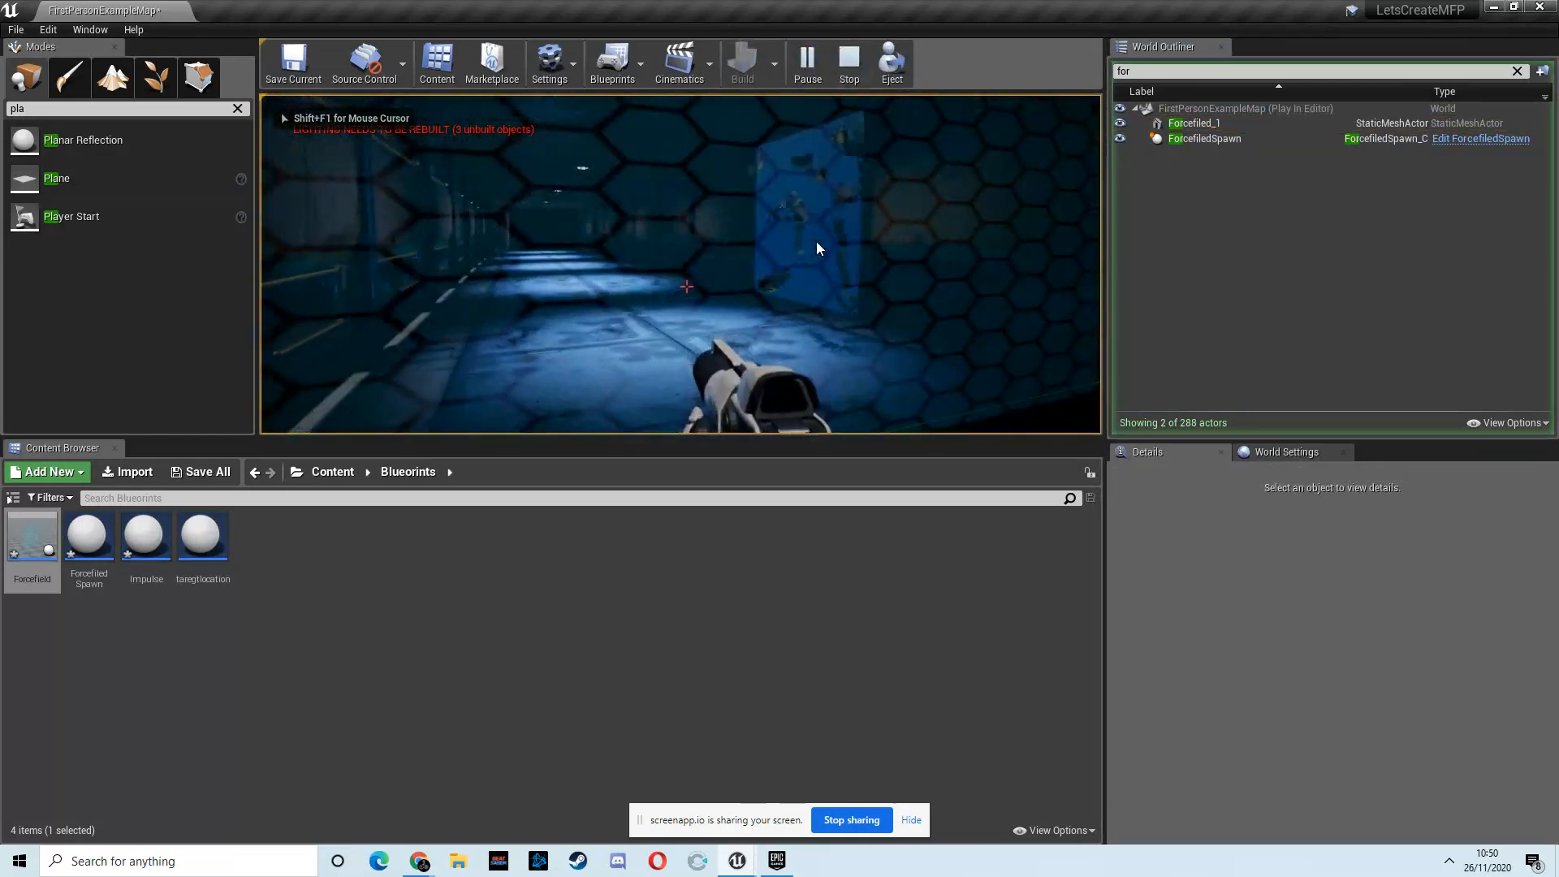
key(w)
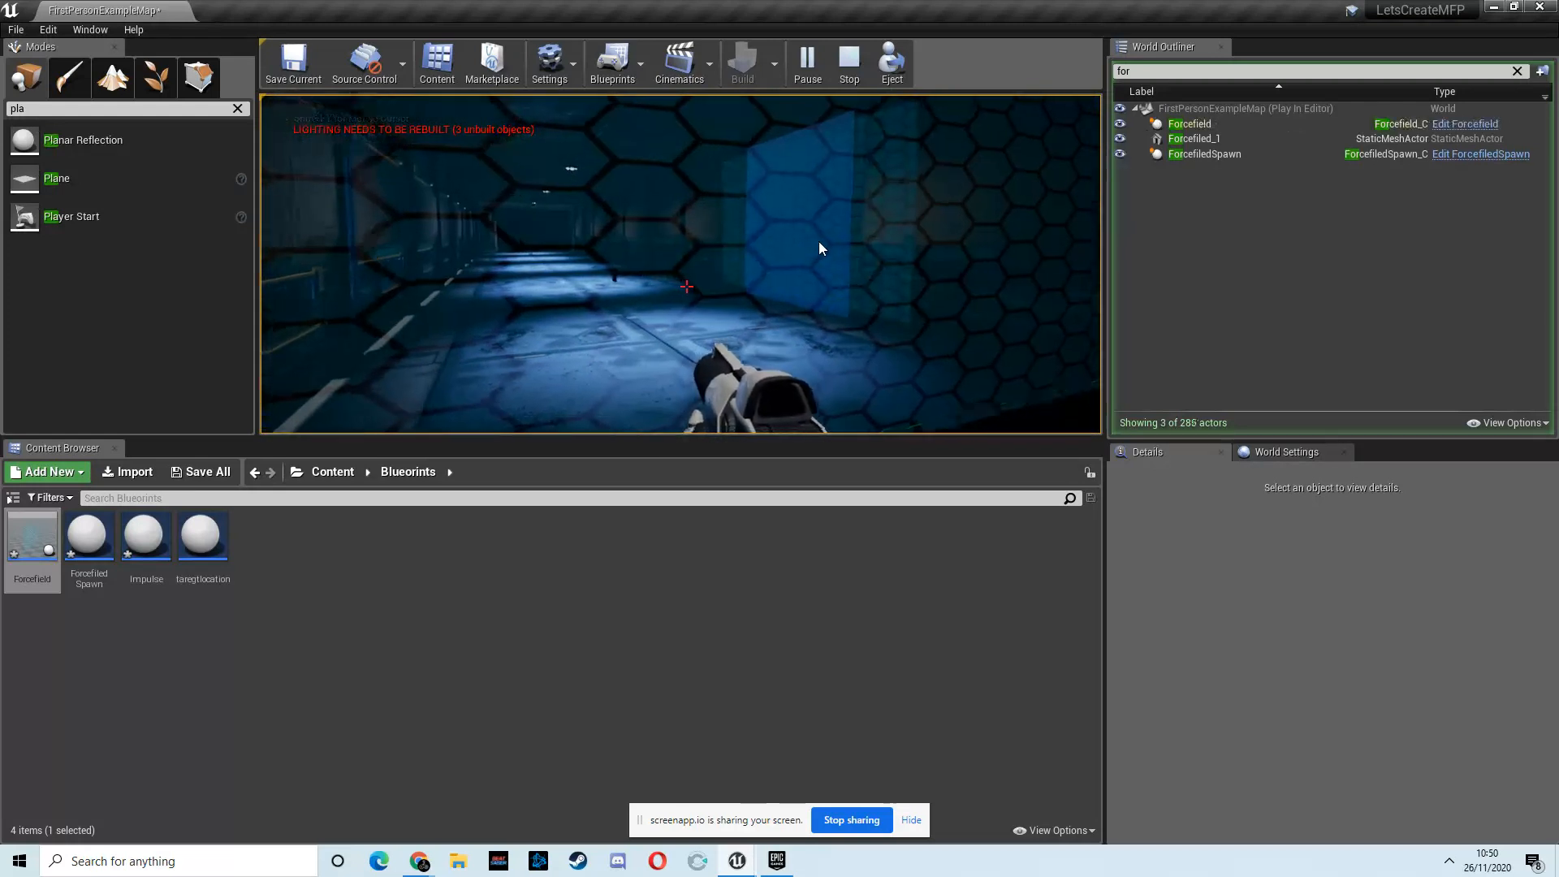
key(w)
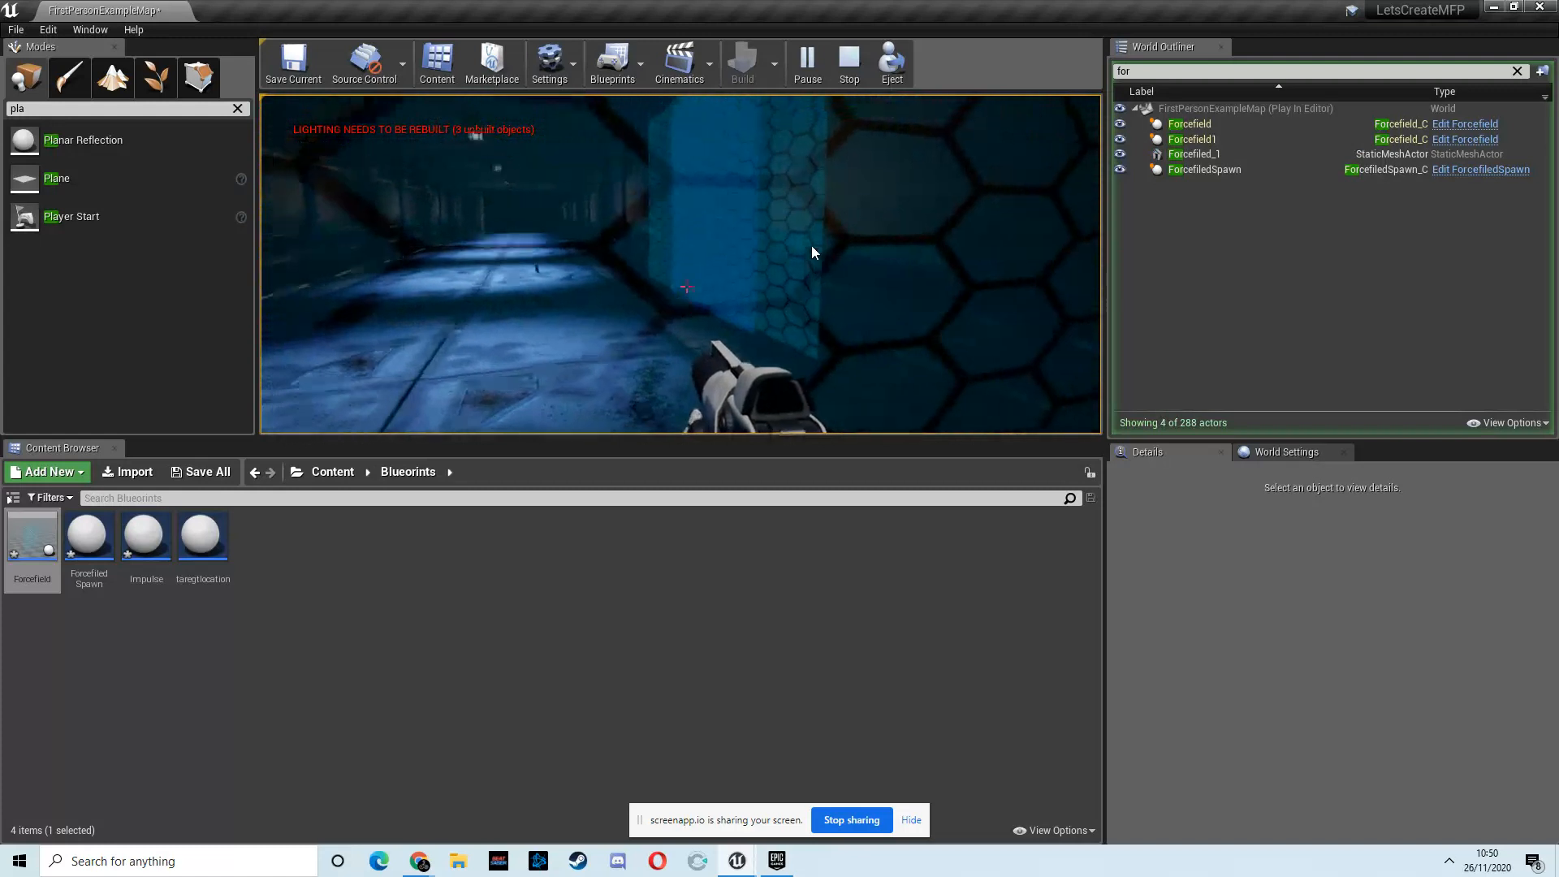
key(Escape)
click(1508, 200)
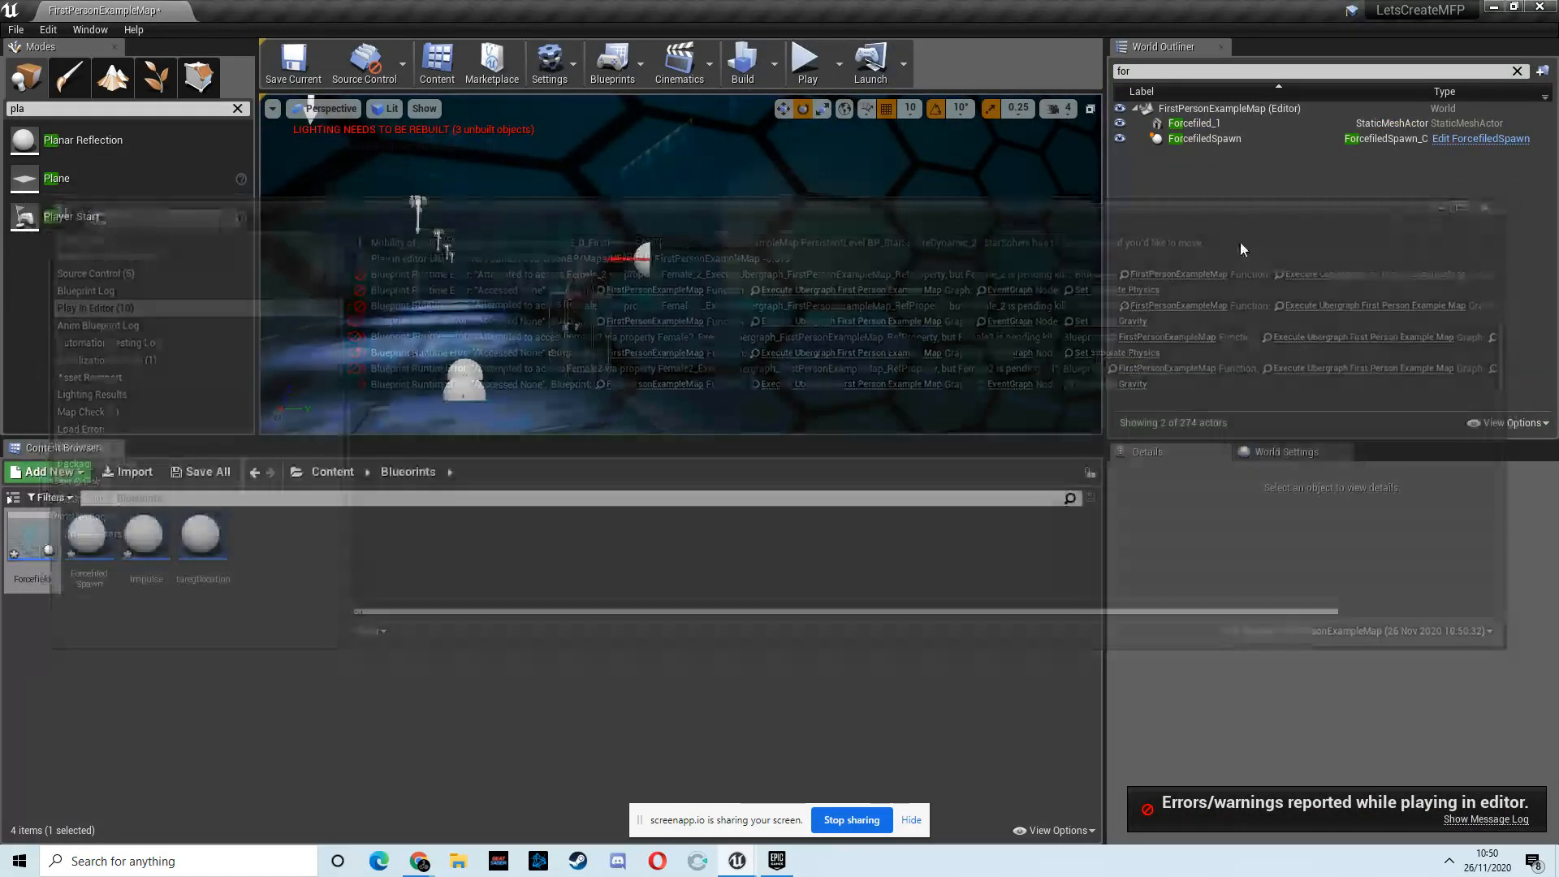
Step: Select the Forcefiled_1 plane in the corridor and turn off its rendering visibility
right_drag(779, 286, 728, 282)
key(s)
click(601, 249)
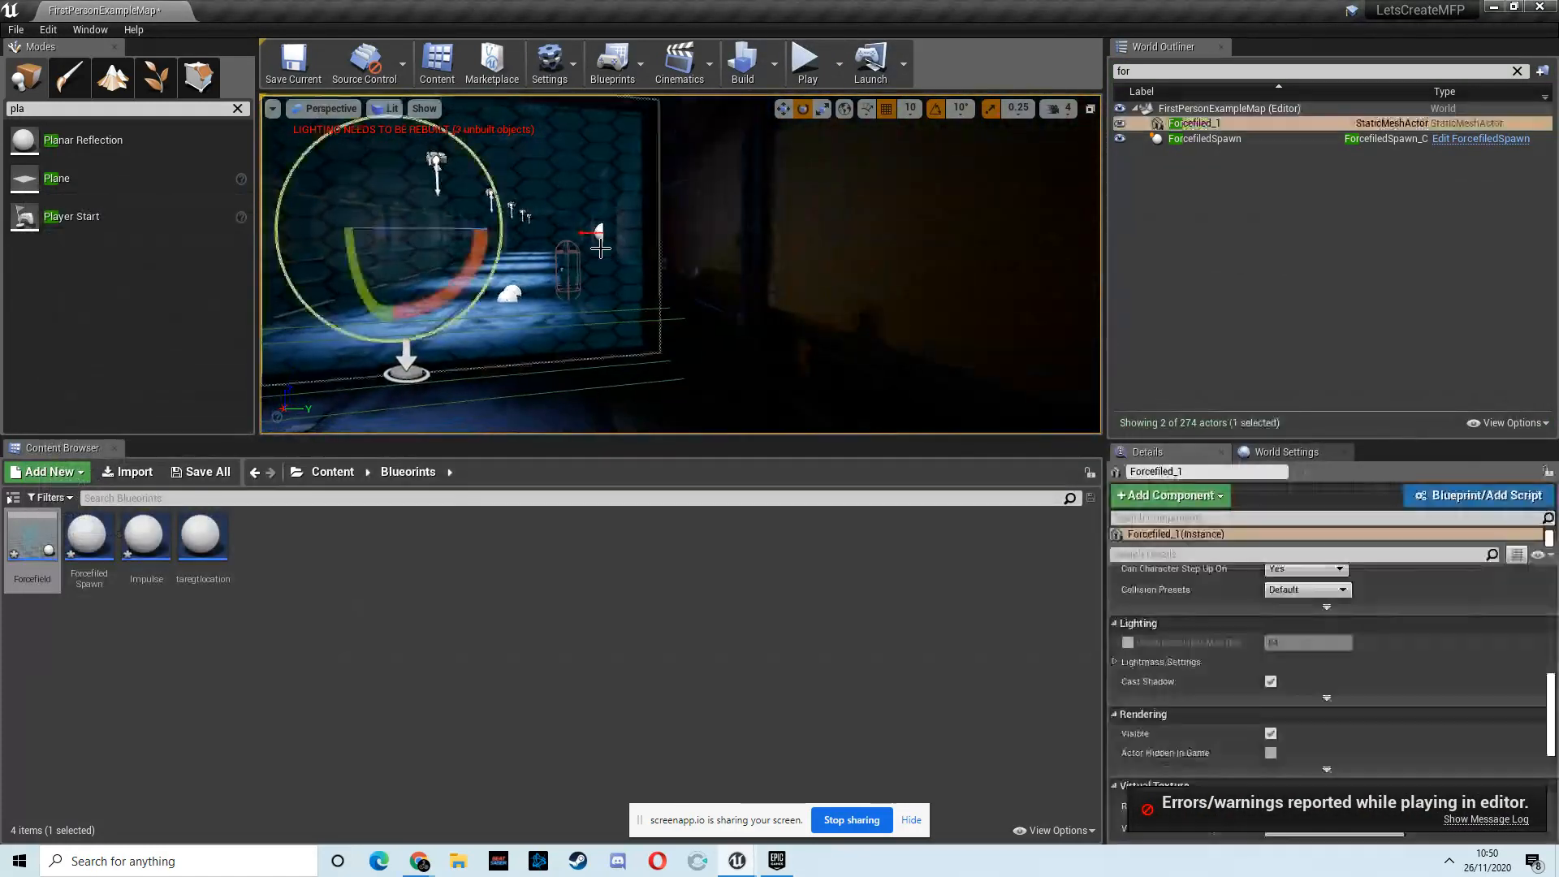
click(1271, 734)
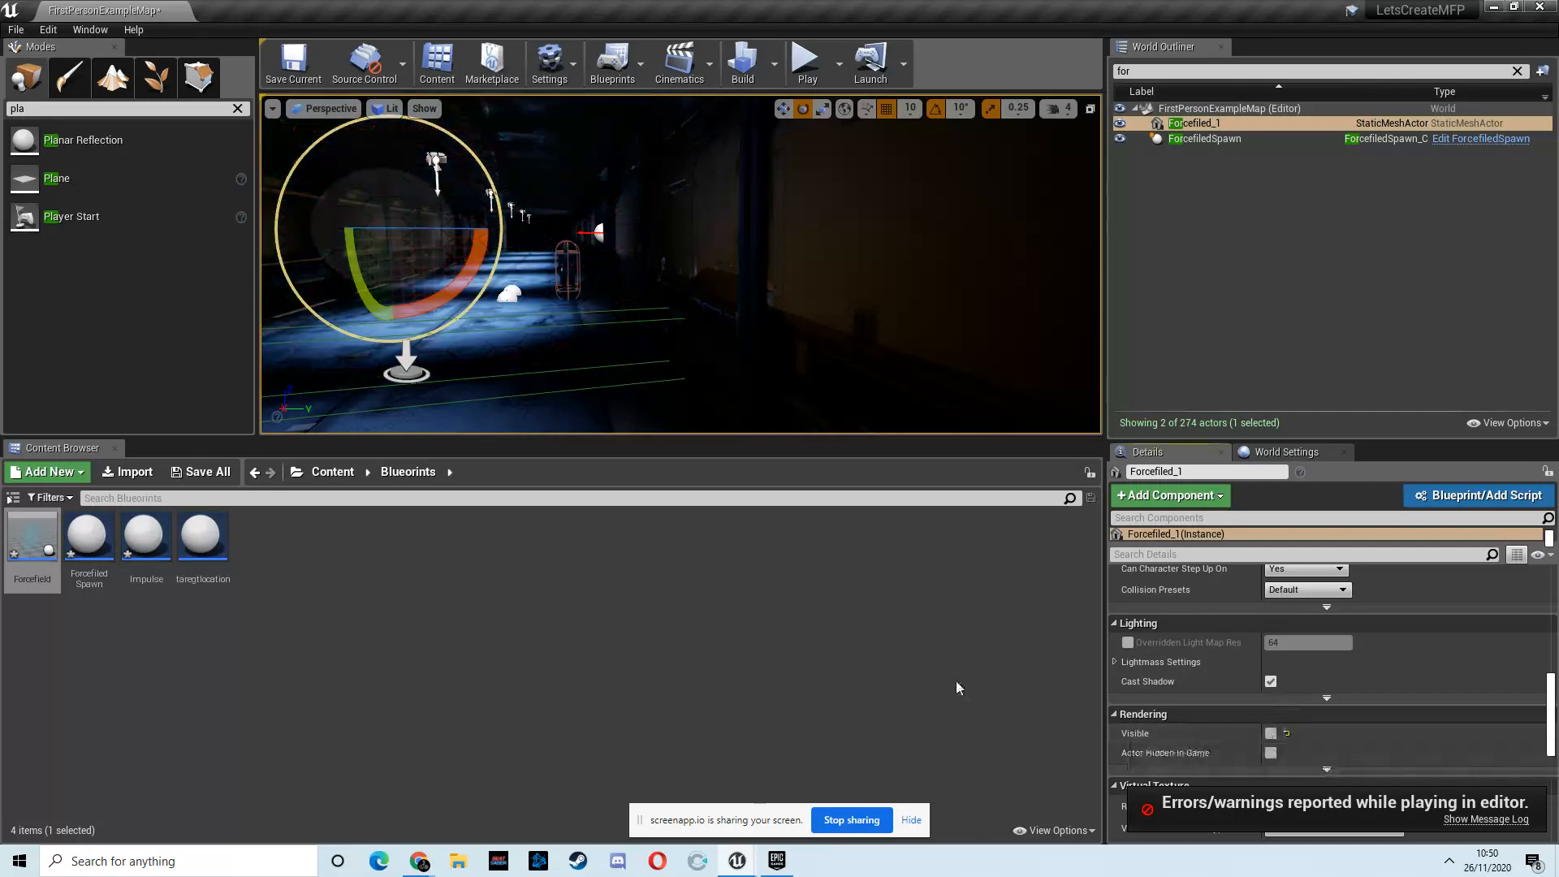
Step: Select the ForcefiledSpawn actor beside the corridor wall and adjust its position with the Move tool
right_drag(608, 375, 564, 359)
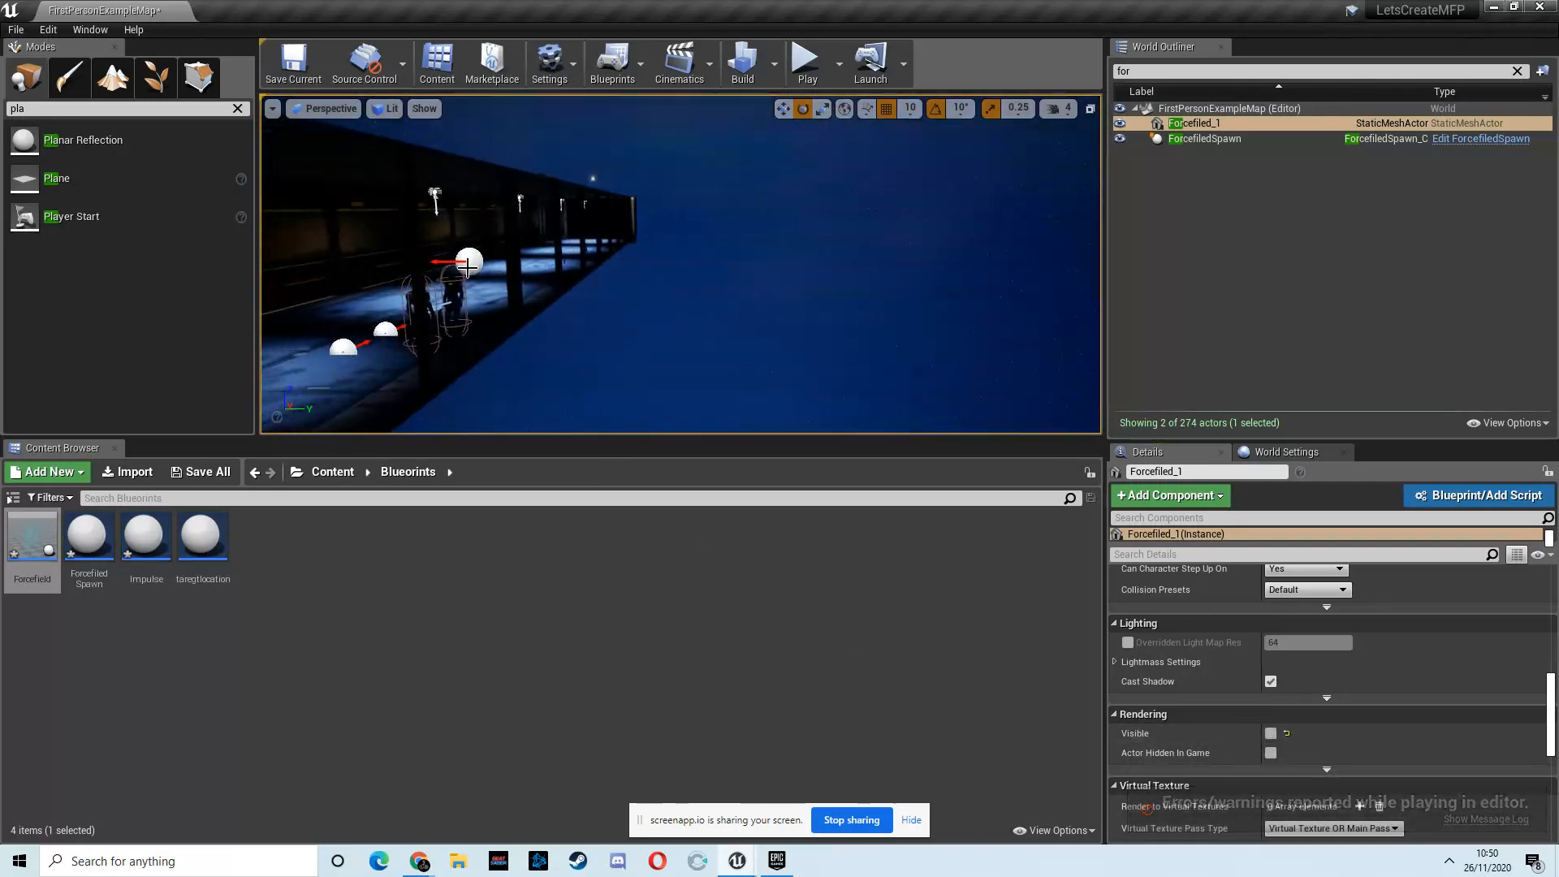
click(468, 264)
click(784, 111)
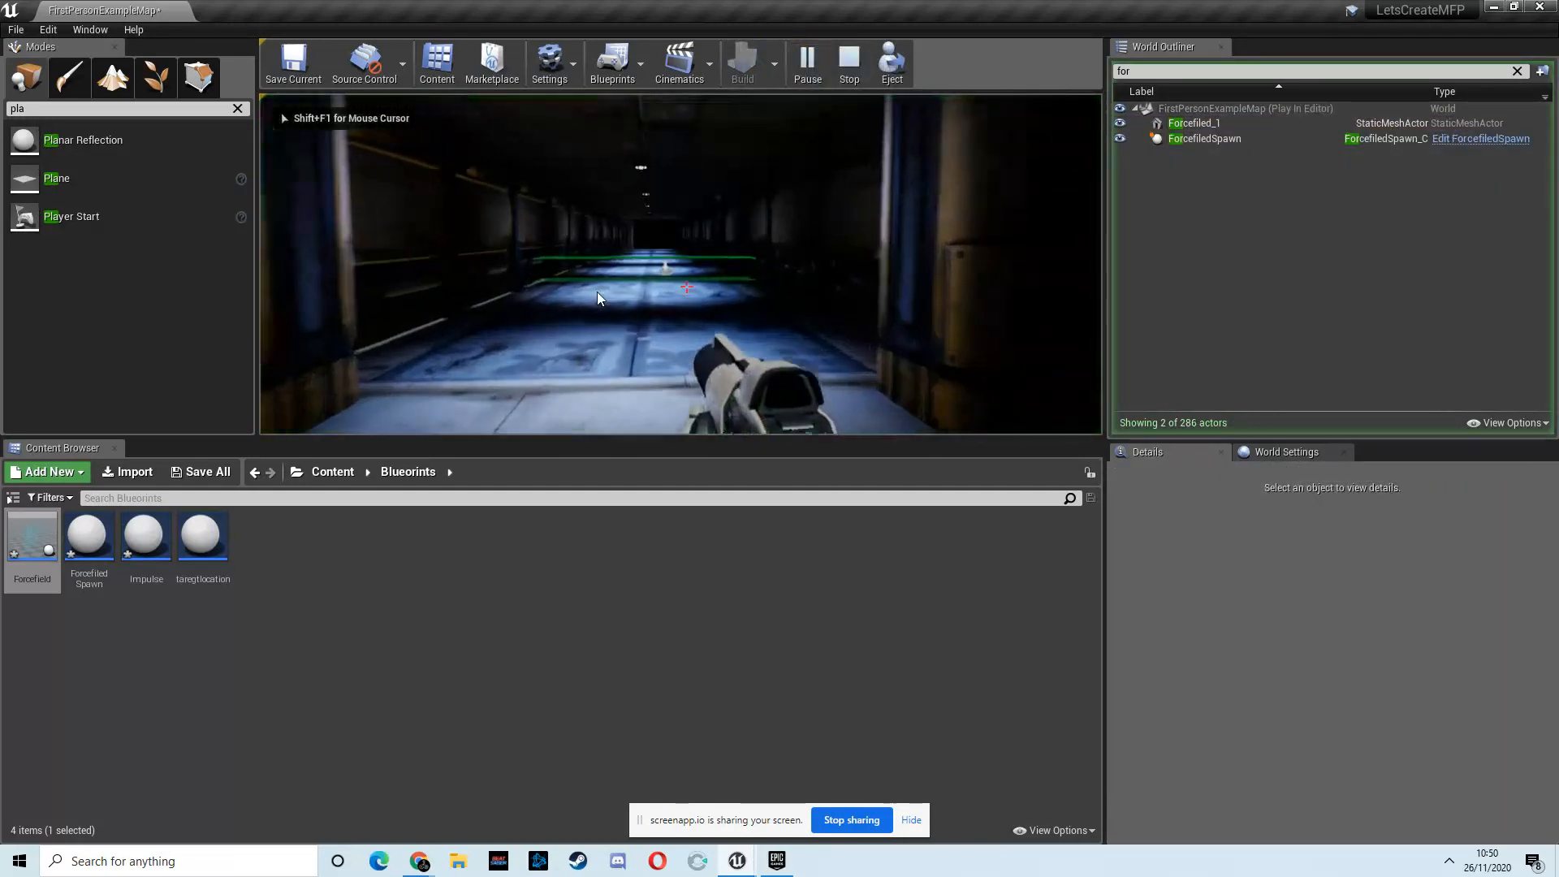
Step: Playtest how the spawned forcefield covers the corridor by walking to its outer edge, and dismiss the message log
key(w)
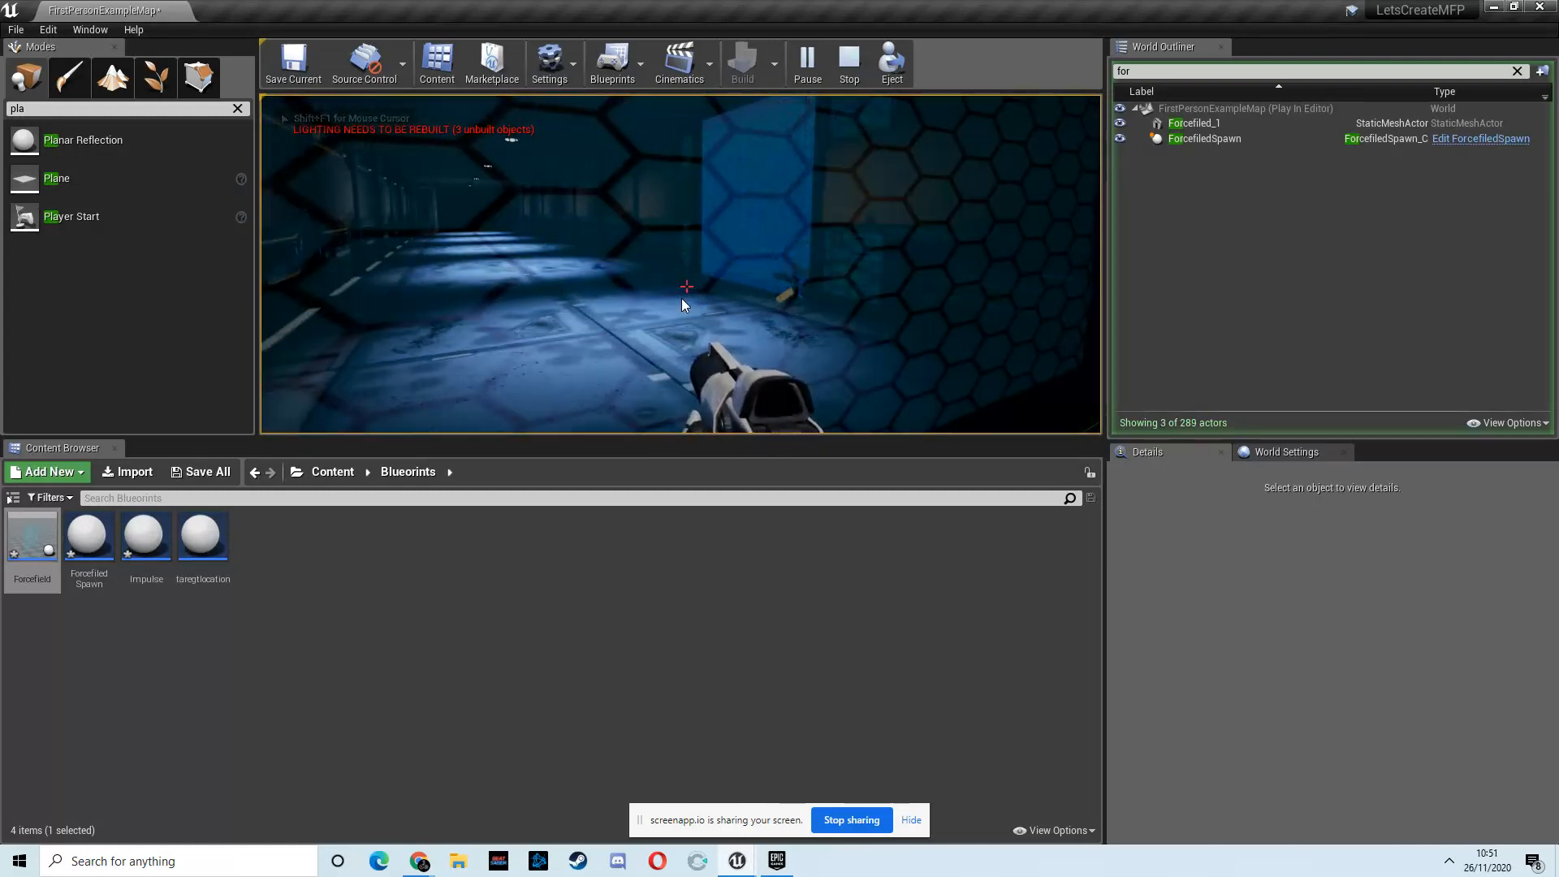
key(w)
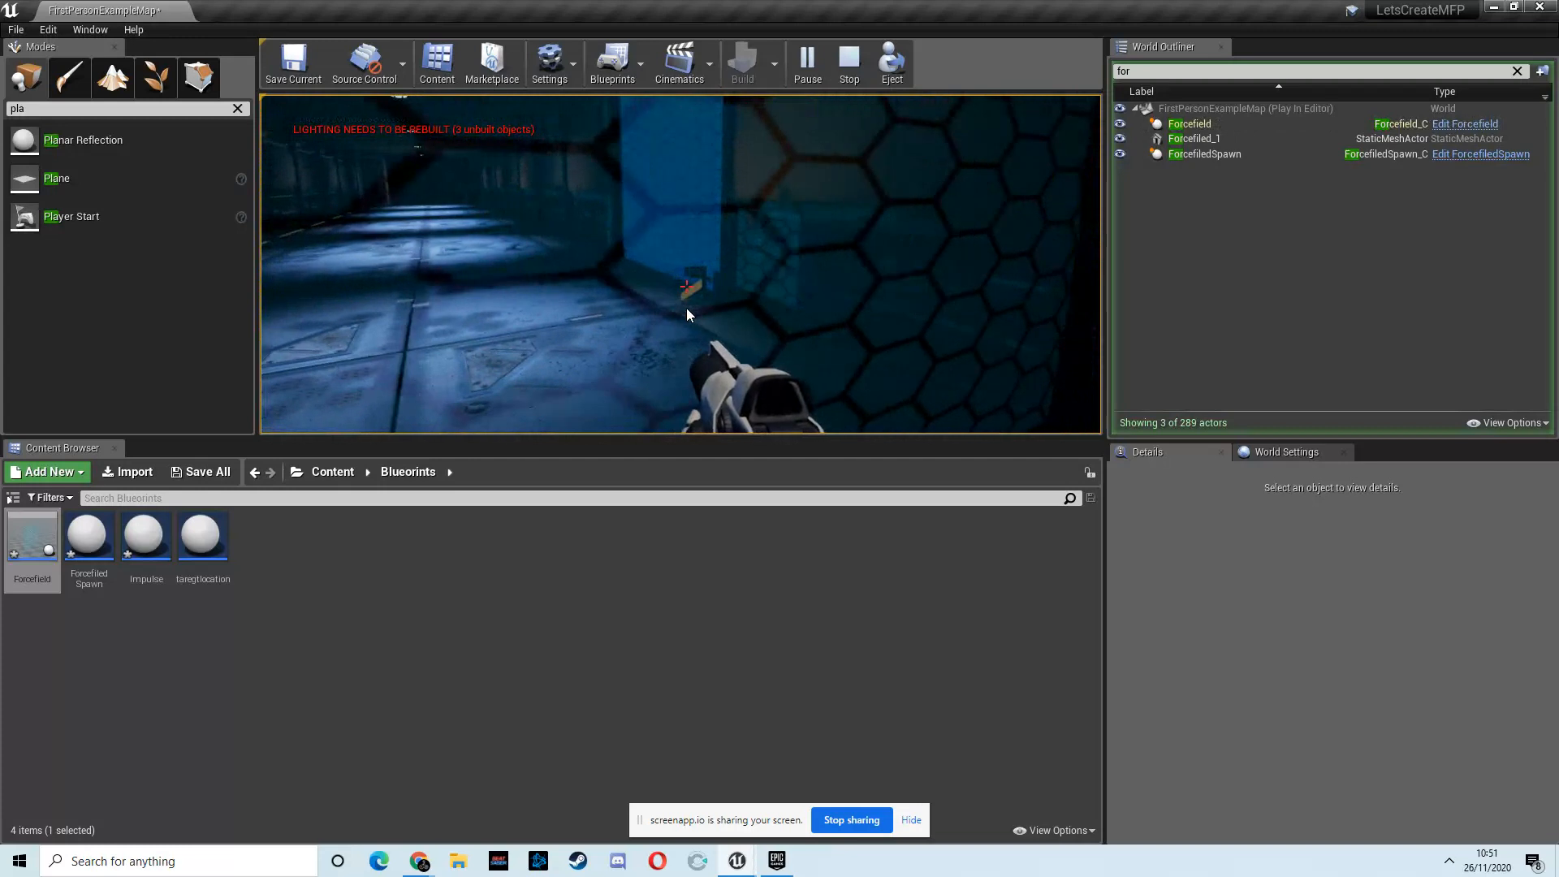
key(d)
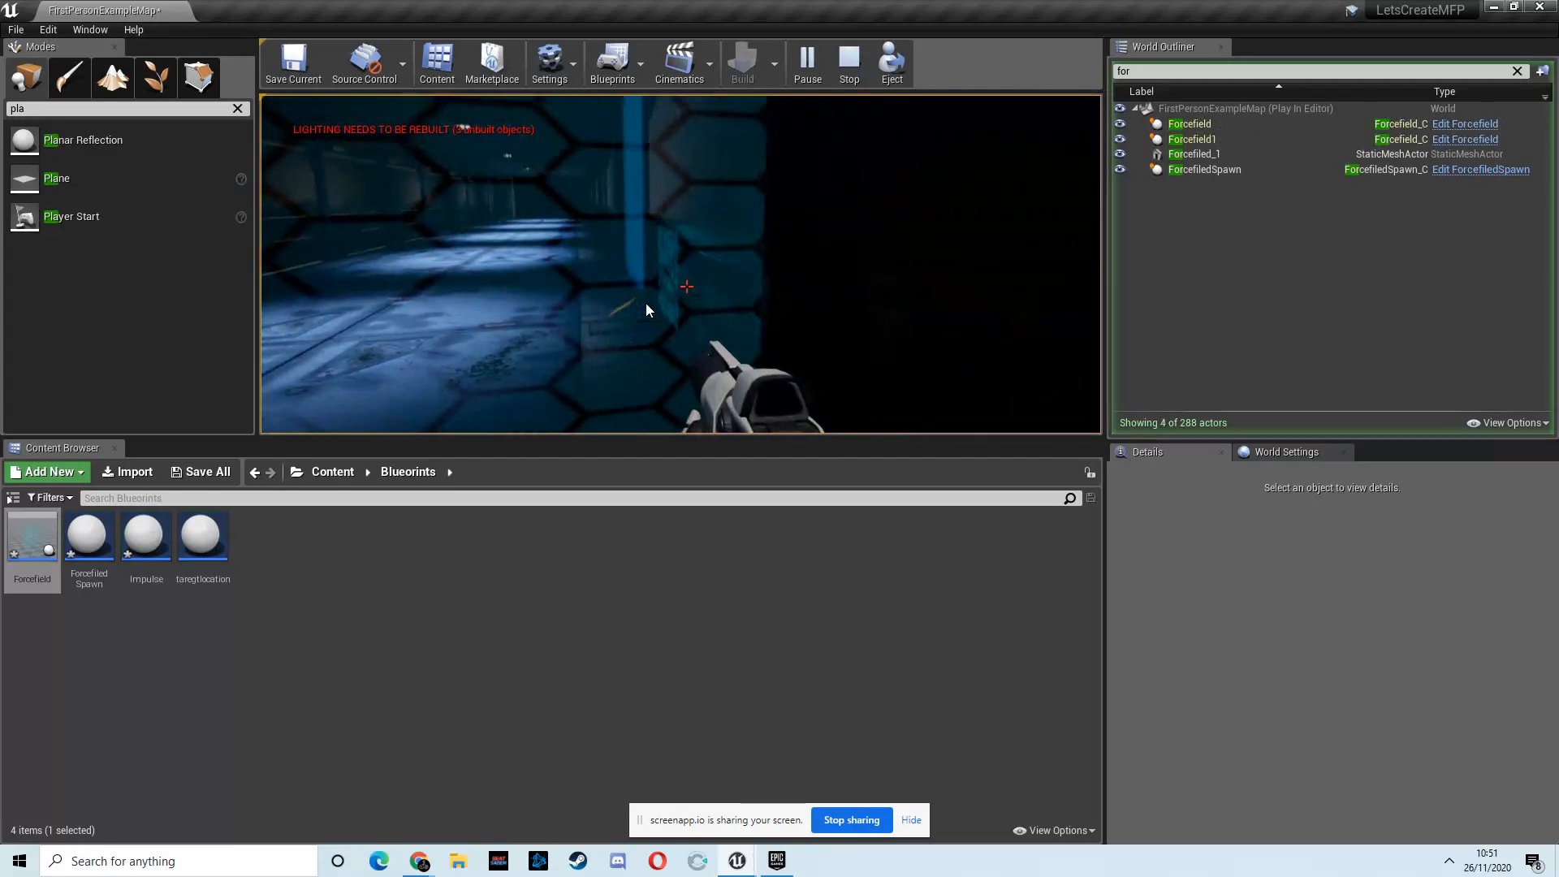
key(Escape)
click(1463, 199)
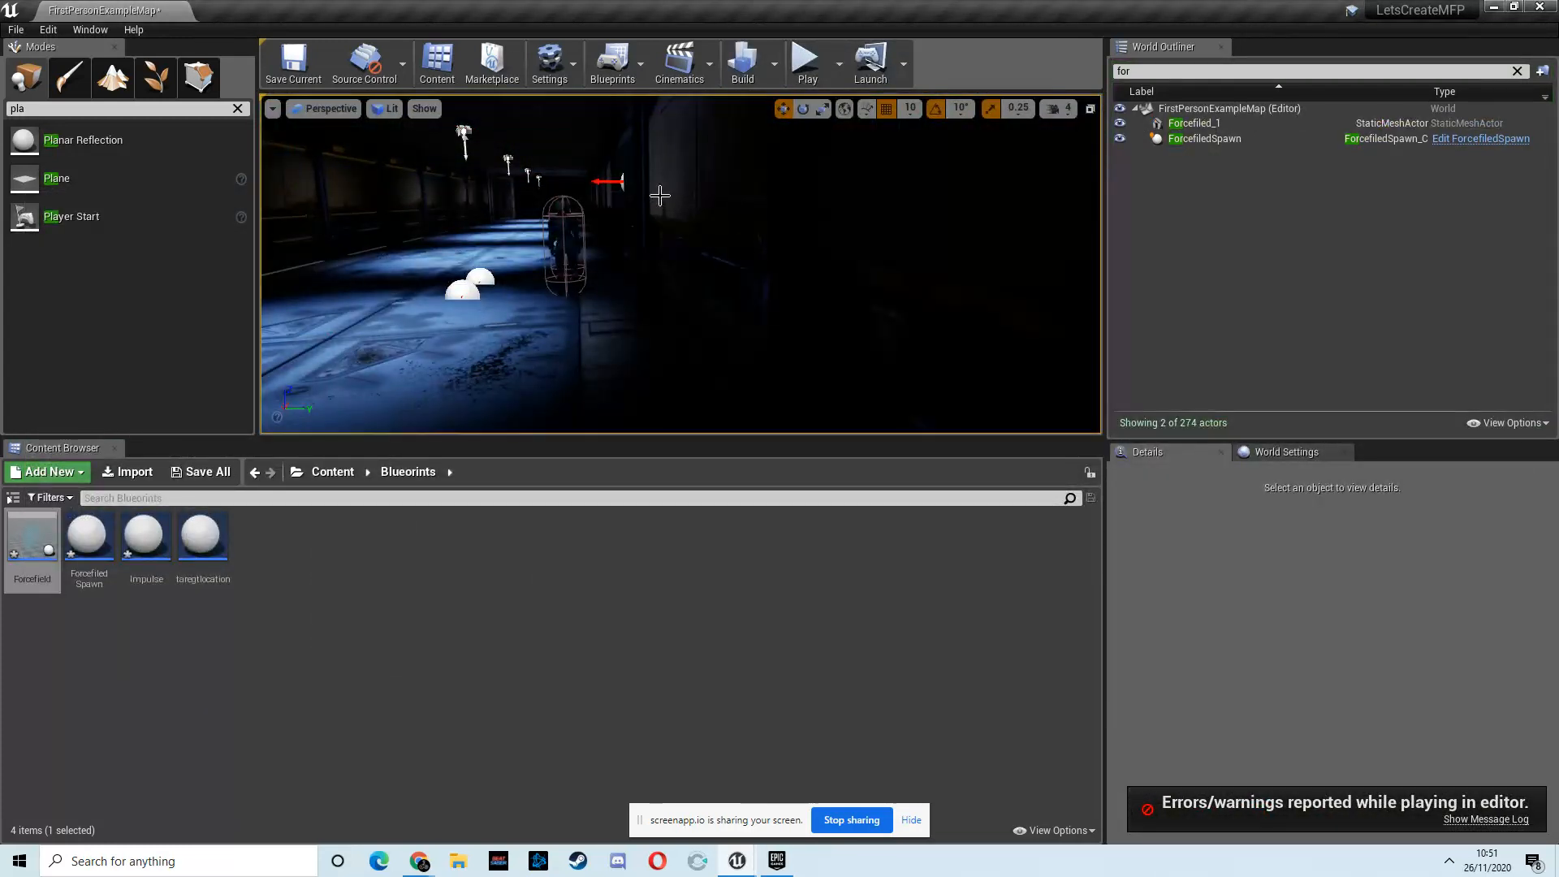
Step: Select the ForcefiledSpawn actor again and fine-tune its placement at the corridor's outer wall
scroll(658, 207, up, 6)
scroll(581, 242, down, 5)
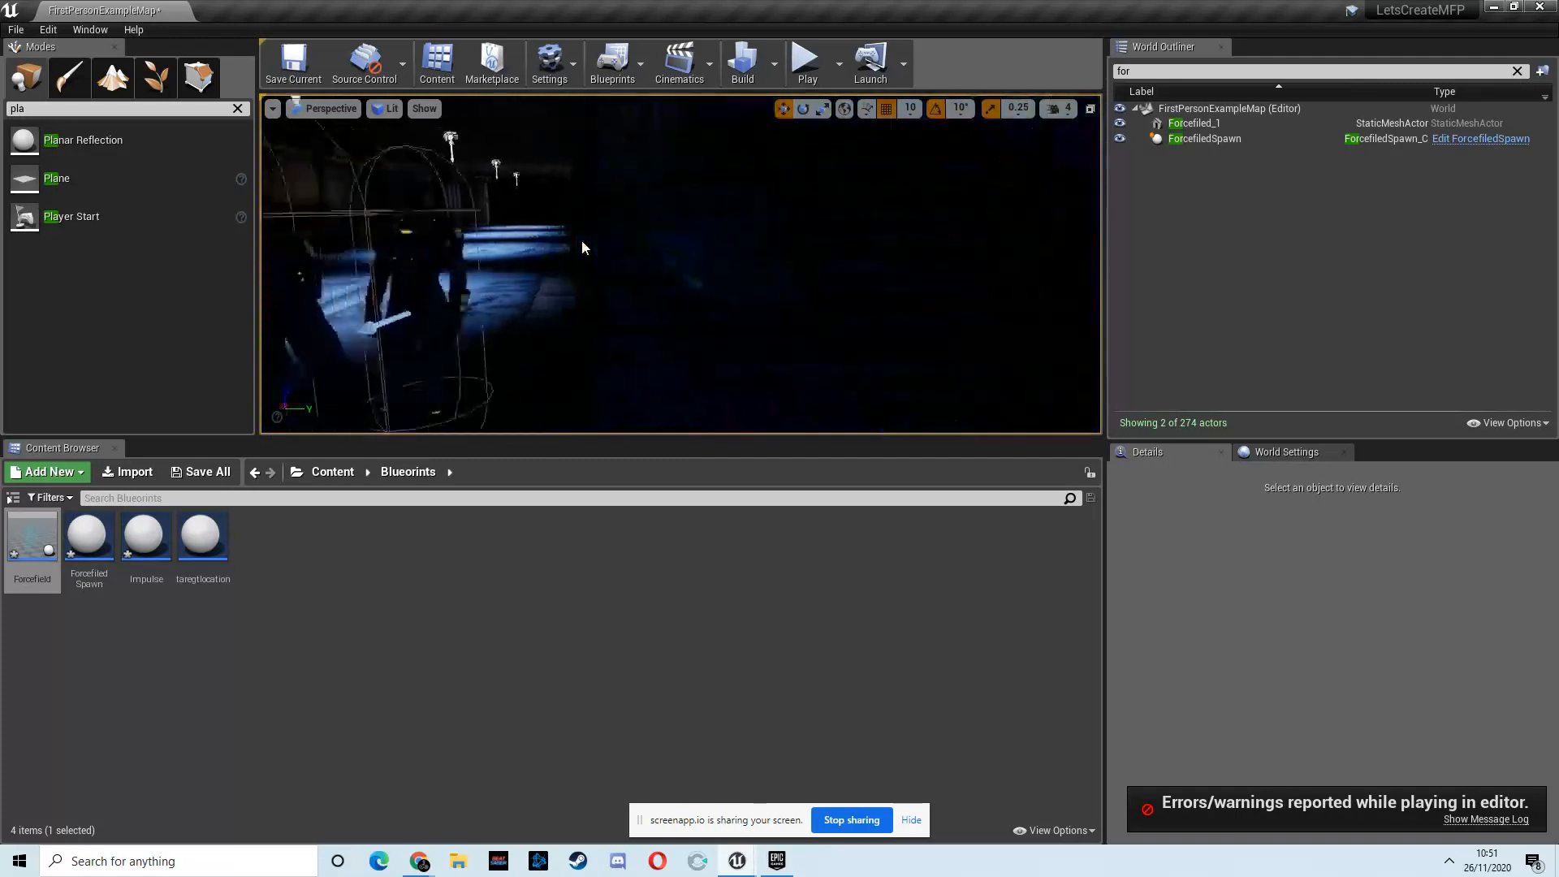
scroll(582, 242, up, 4)
right_drag(581, 240, 552, 227)
click(389, 150)
right_drag(390, 150, 538, 175)
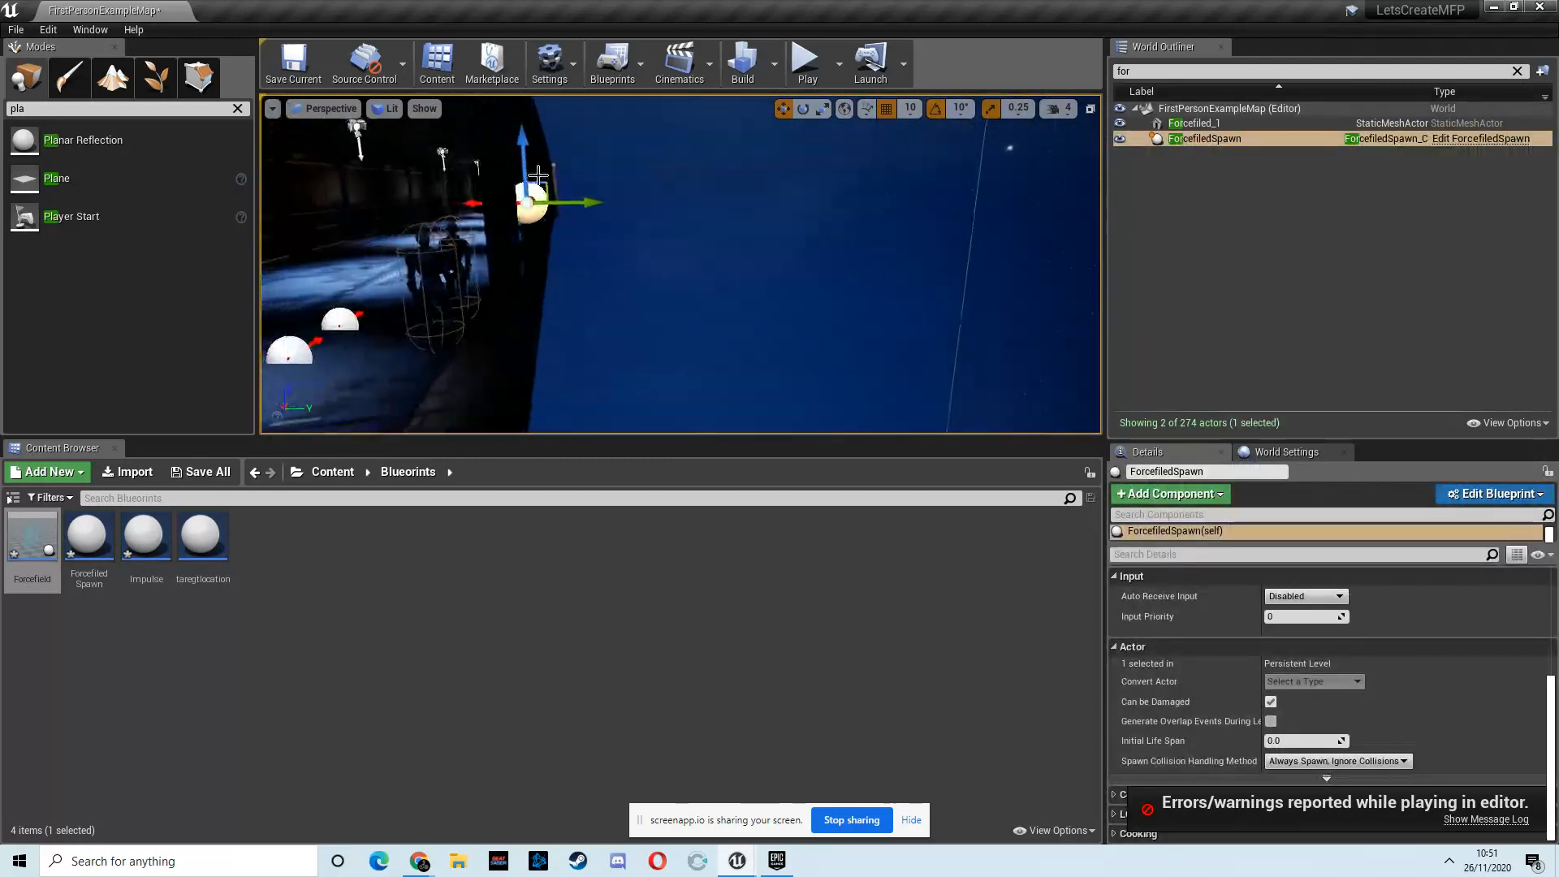
right_drag(614, 237, 569, 213)
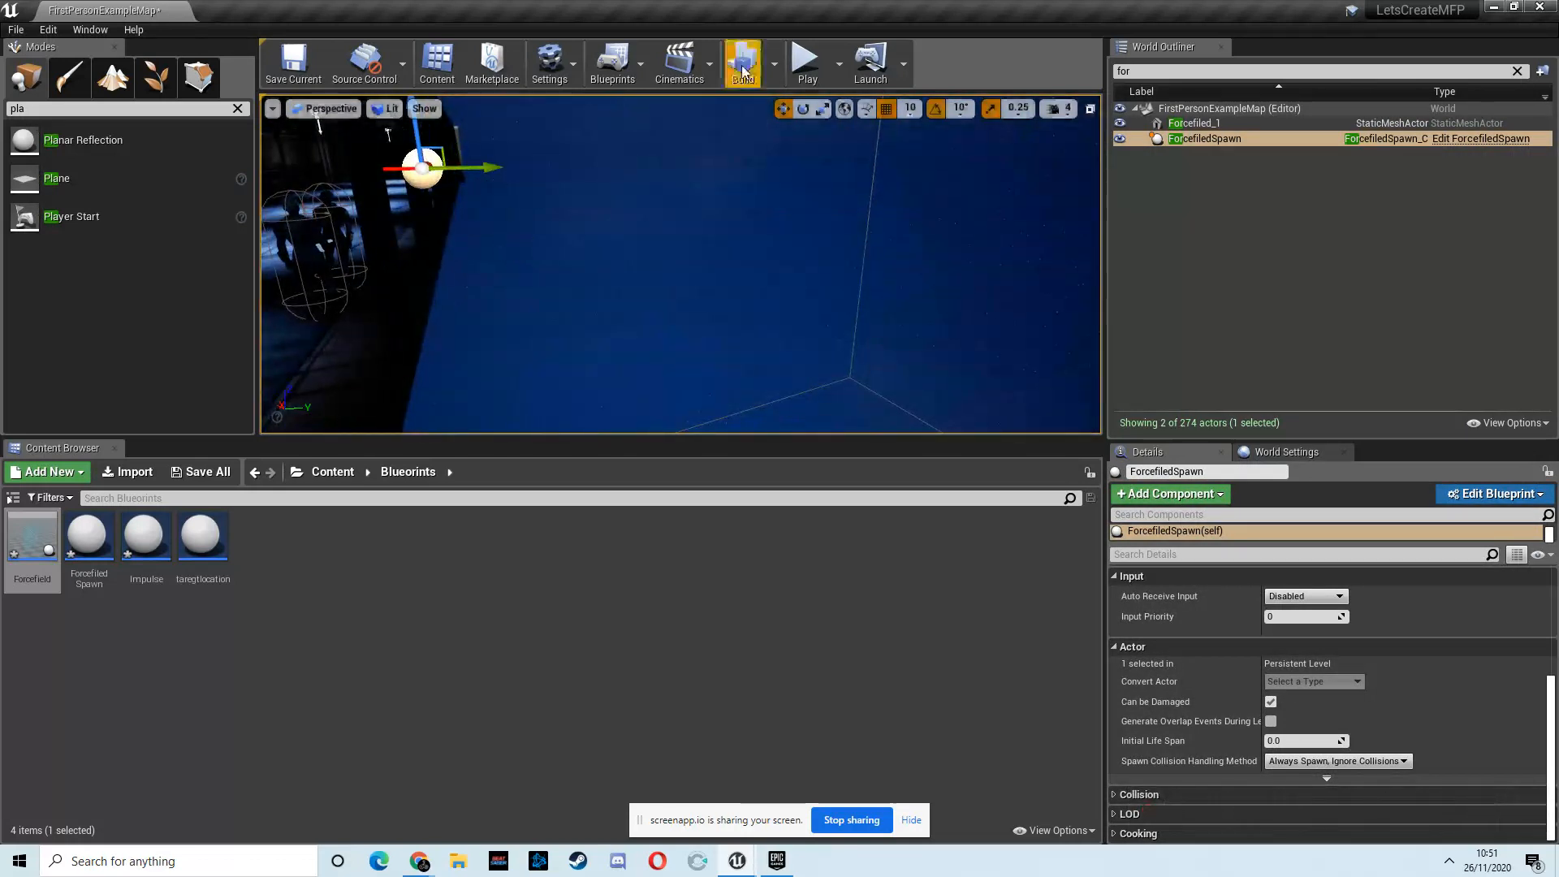
Step: Playtest the repositioned forcefield spawn by walking towards it, end play and close the message log
click(804, 77)
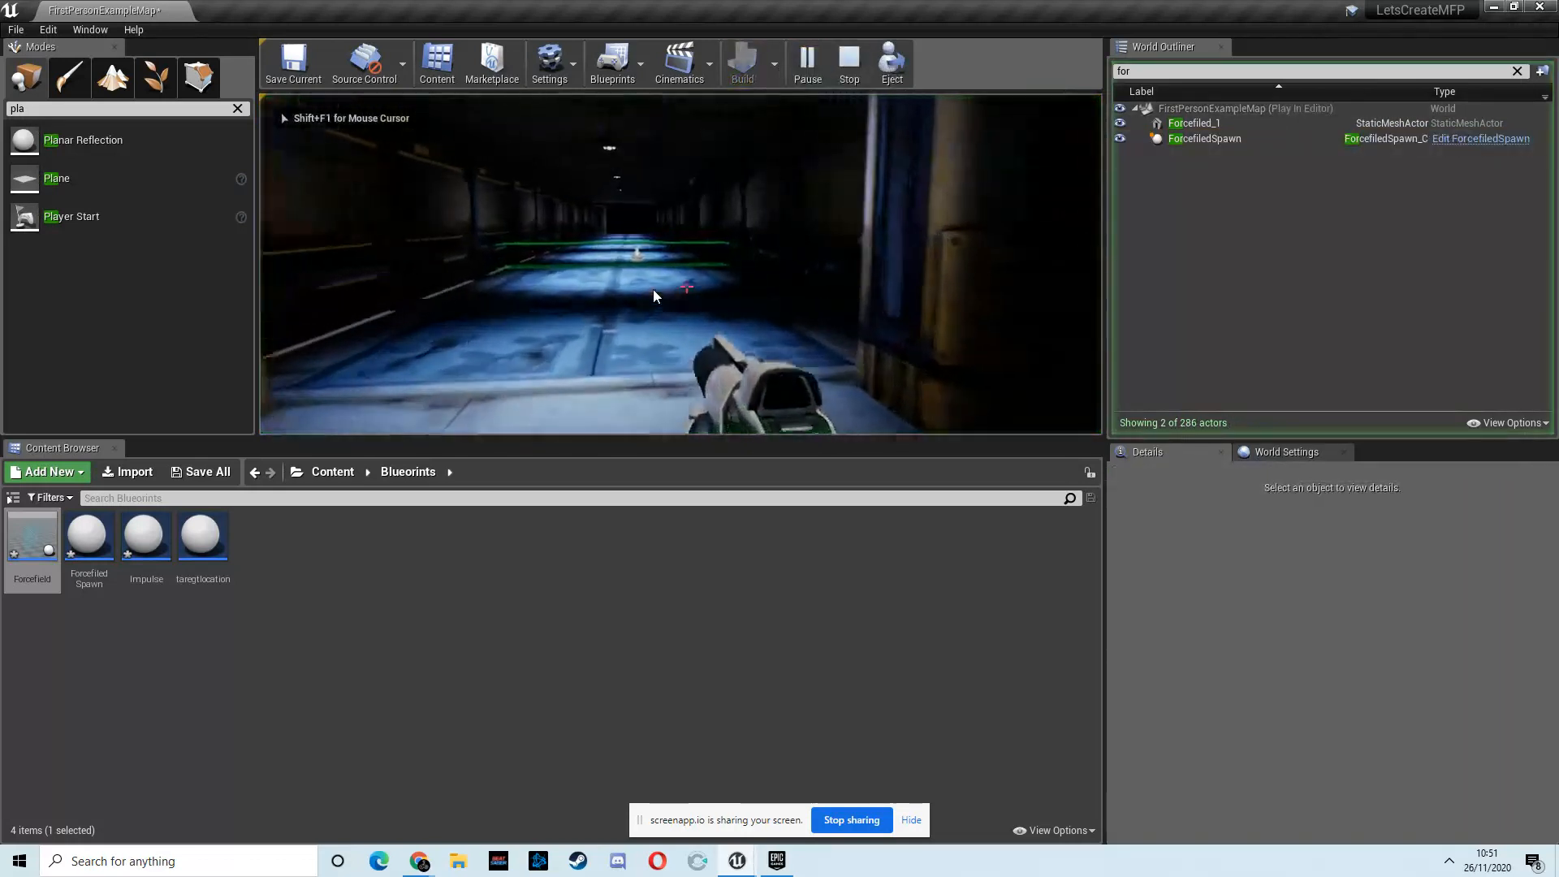
key(w)
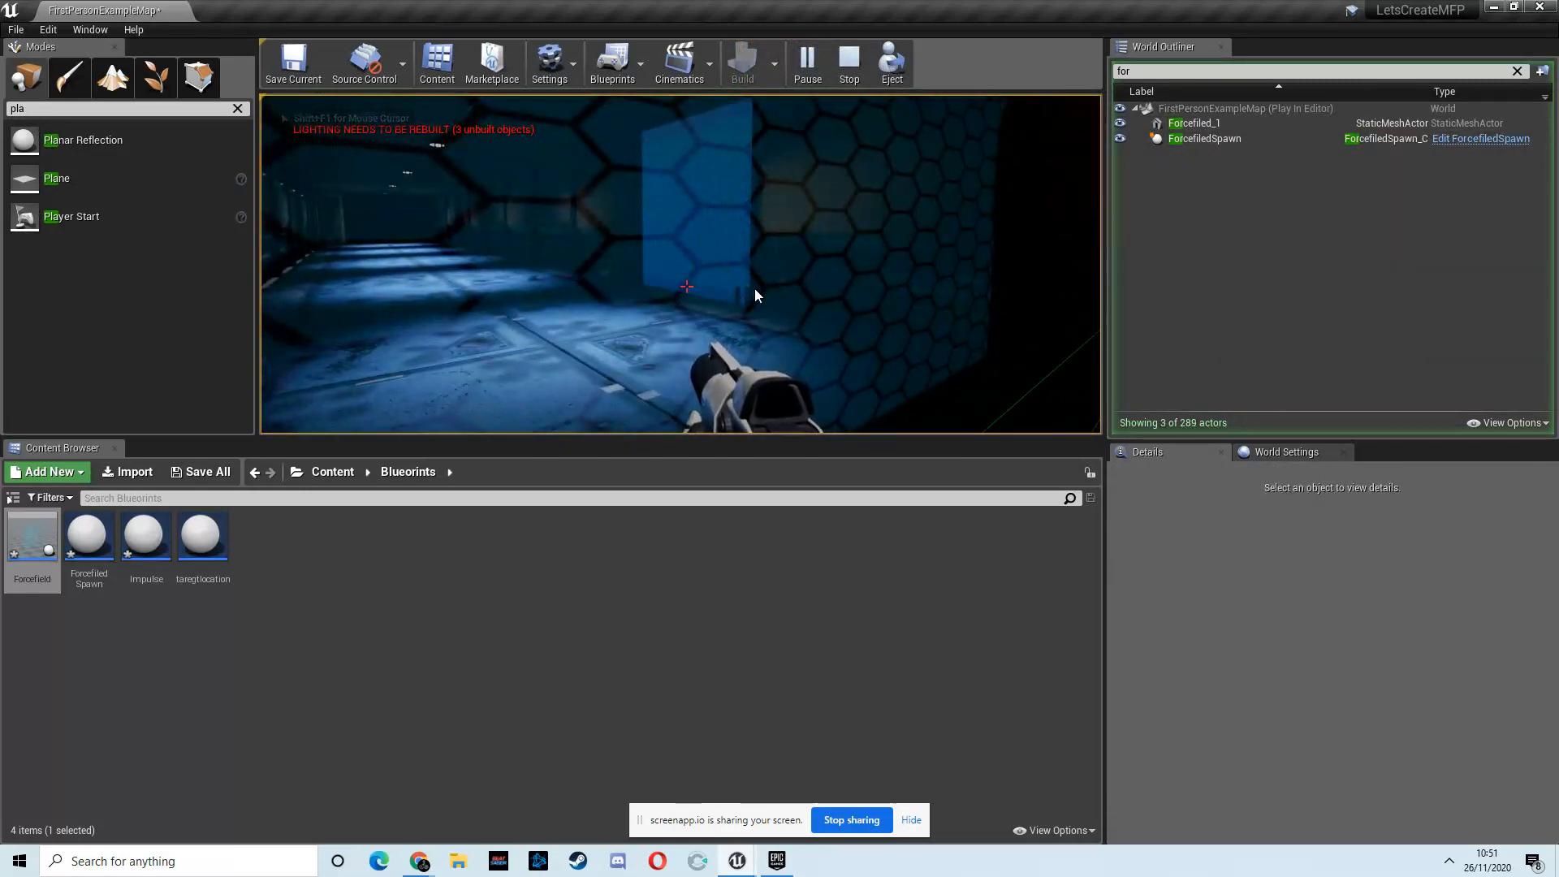
key(w)
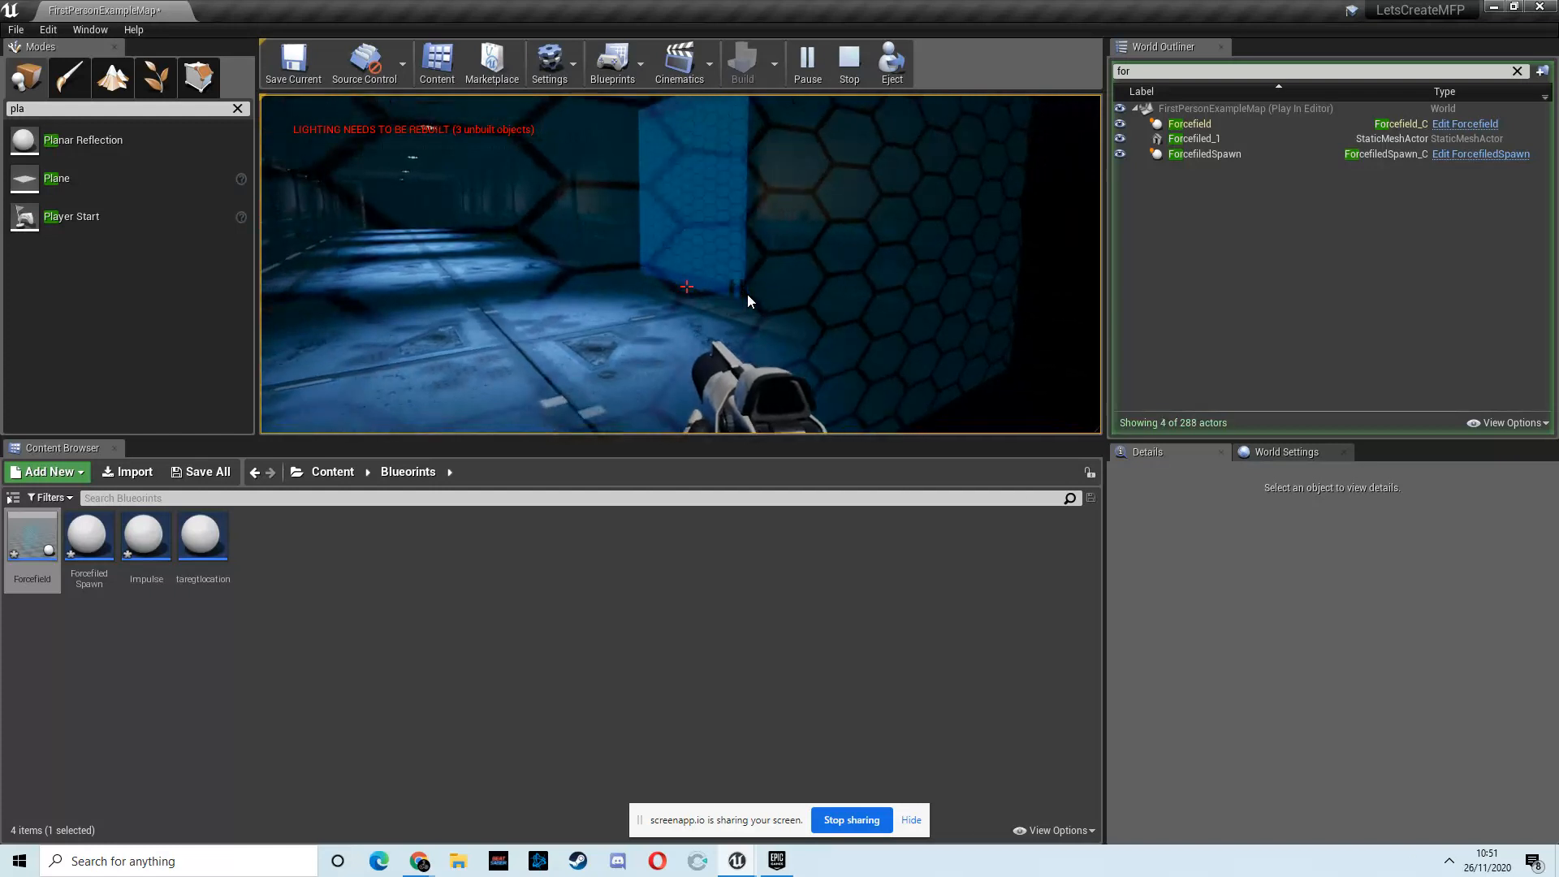
key(Escape)
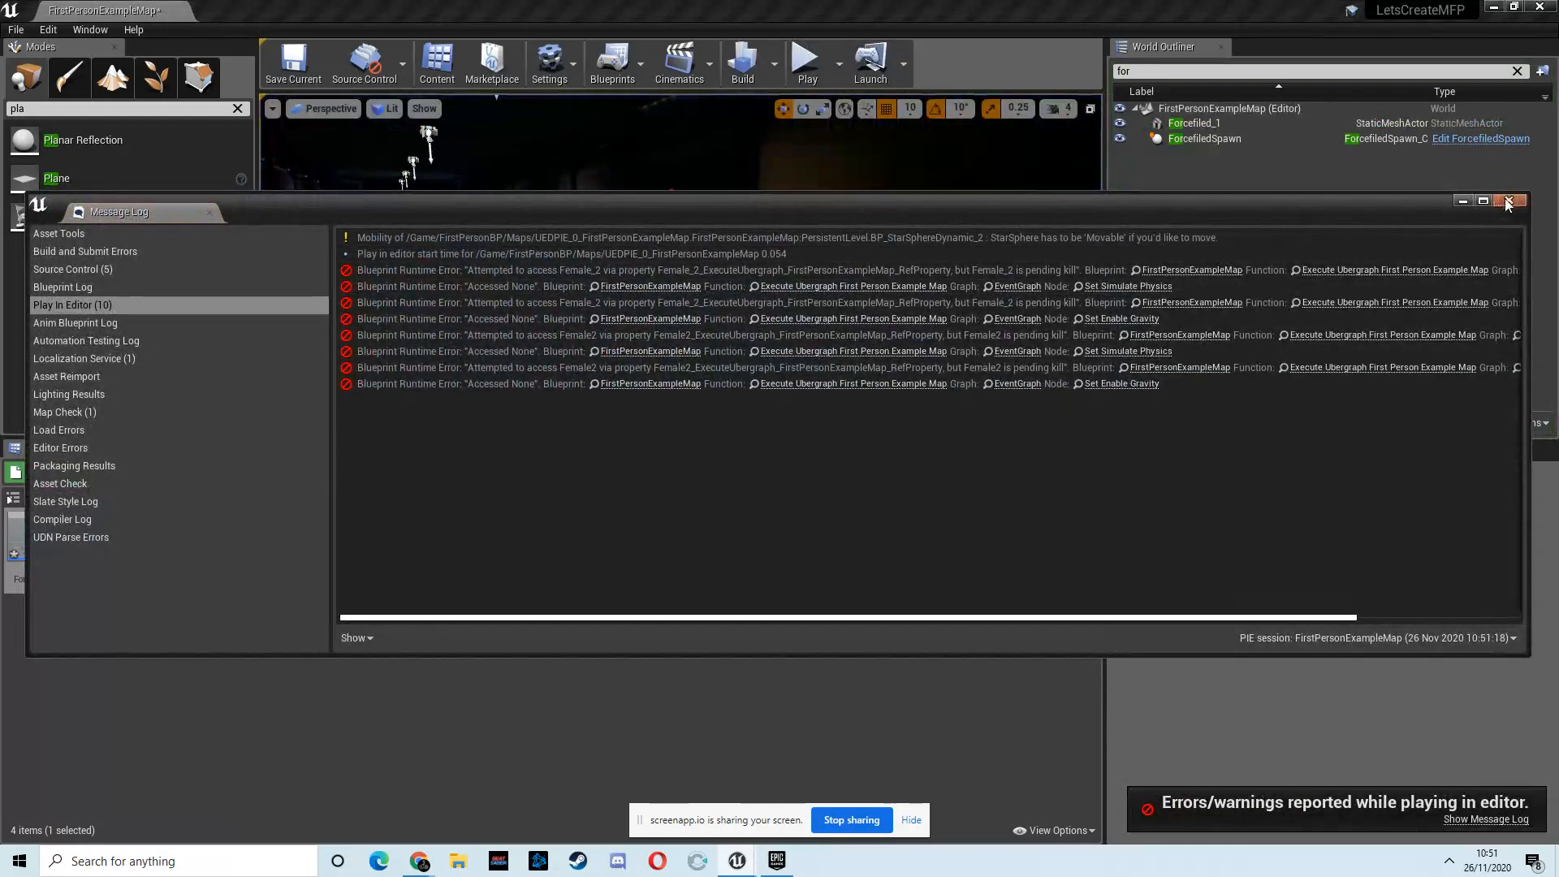
click(1515, 201)
Step: Open the Forcefield blueprint and enlarge its Plane component to a scale of about 5.5 in X and 7.75 in Y
double_click(37, 545)
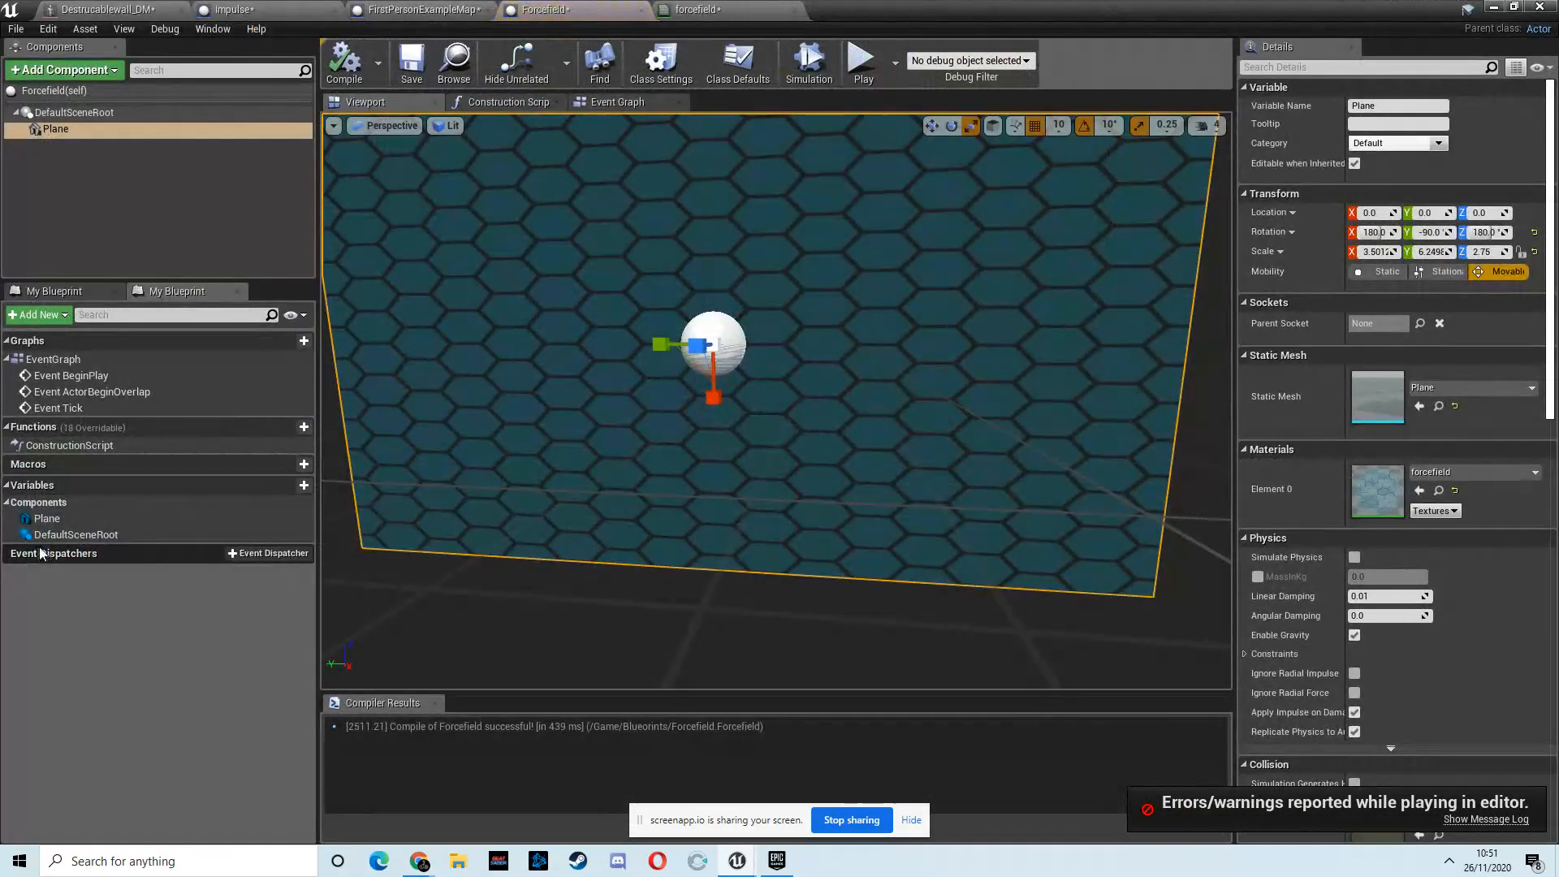
drag(715, 404, 722, 478)
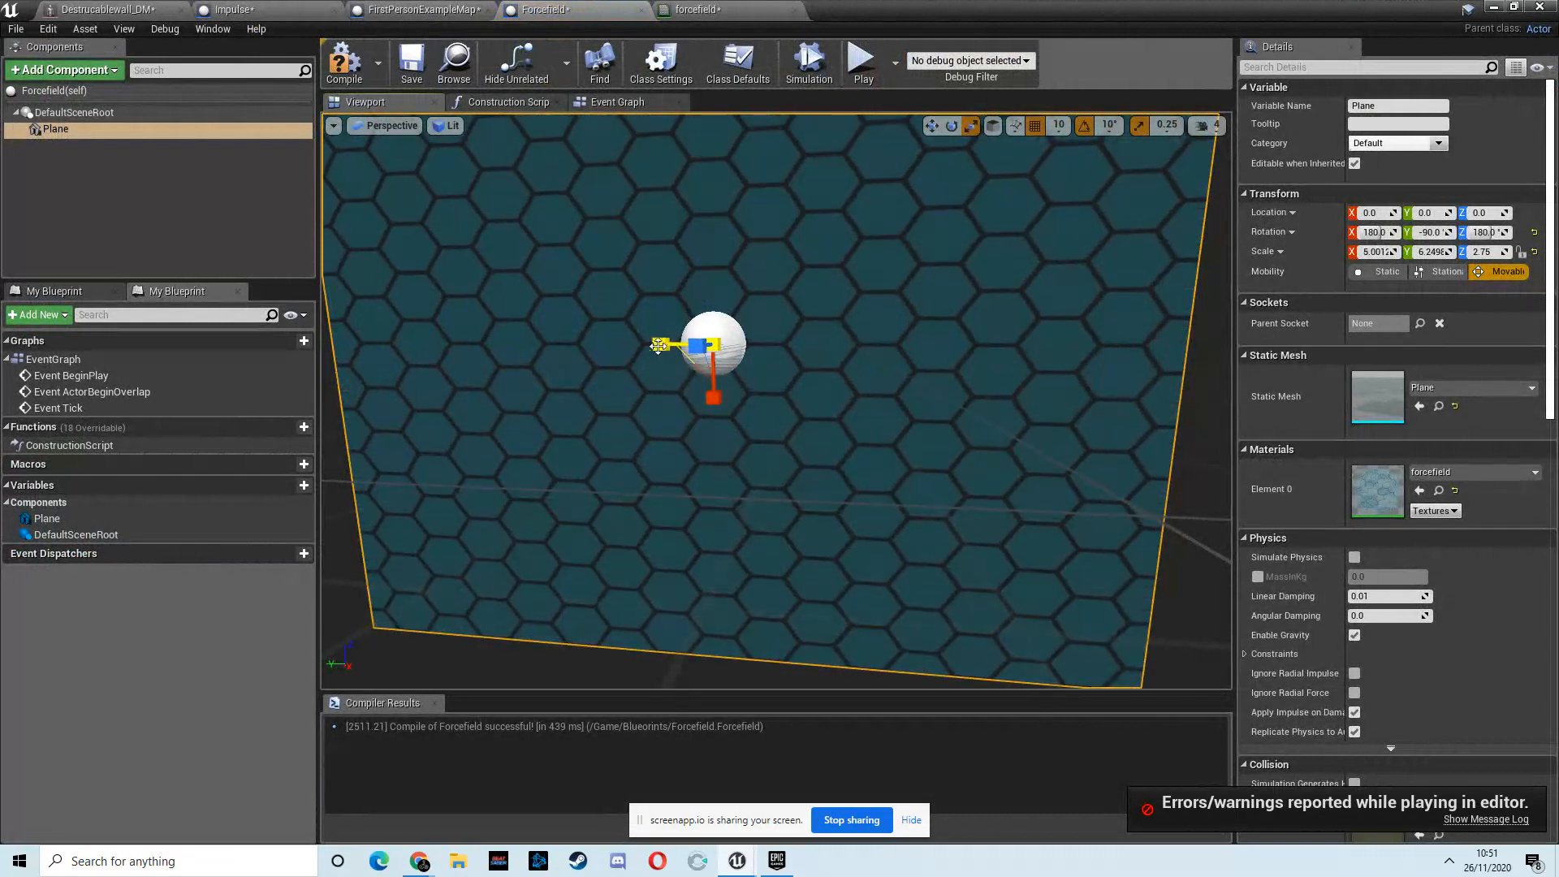
drag(662, 346, 586, 351)
drag(697, 409, 698, 438)
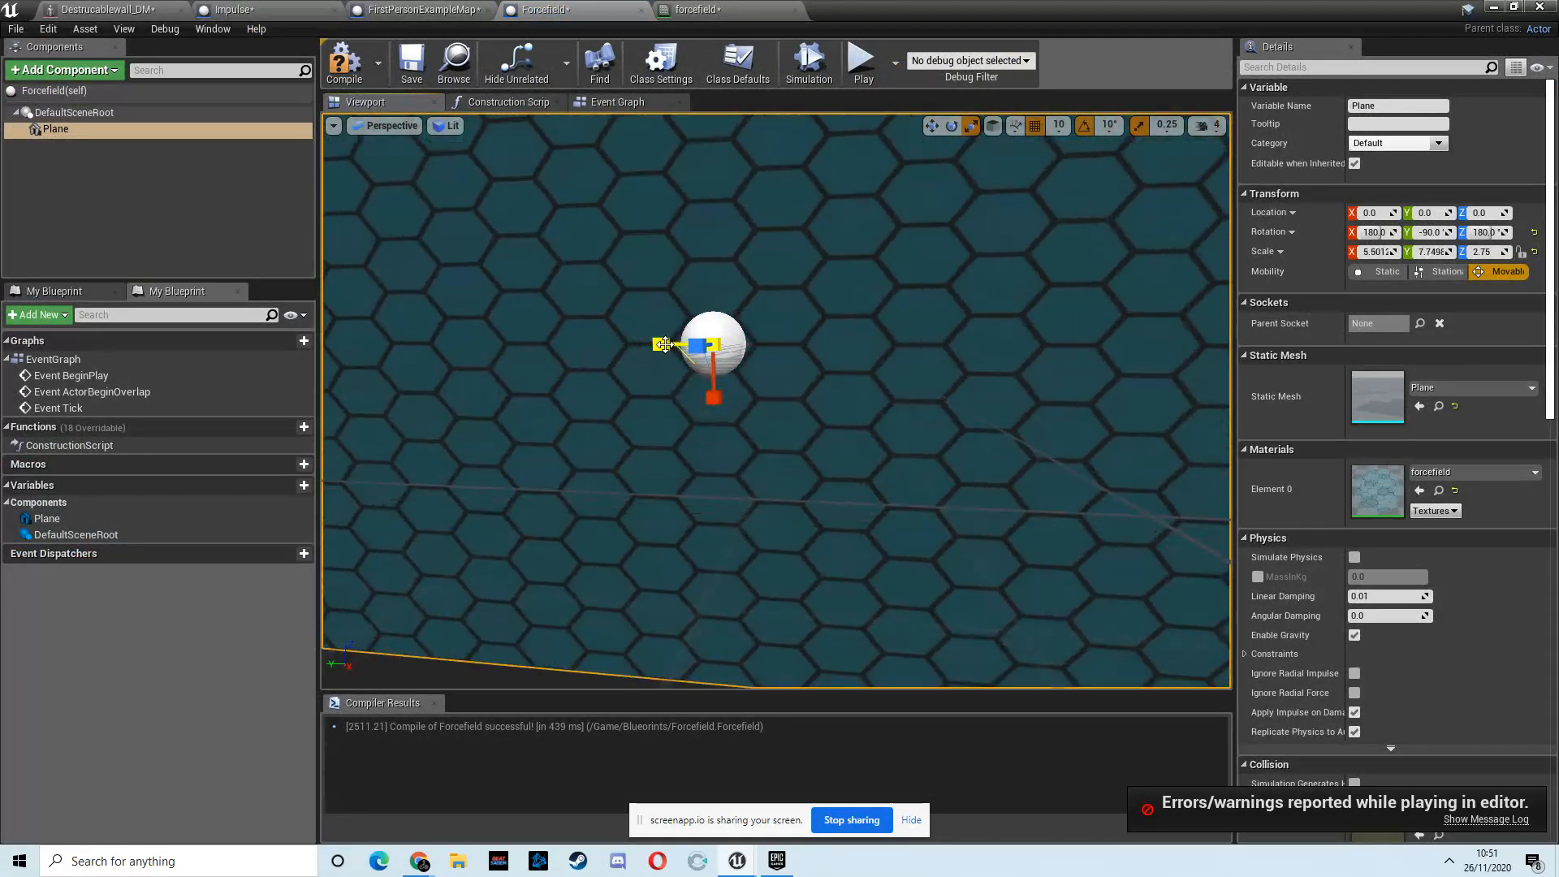
Step: Enlarge the Forcefield's Plane component further to a scale of about 6.5 in X and 8.5 in Y, and return to the level
drag(662, 346, 626, 353)
drag(714, 399, 716, 404)
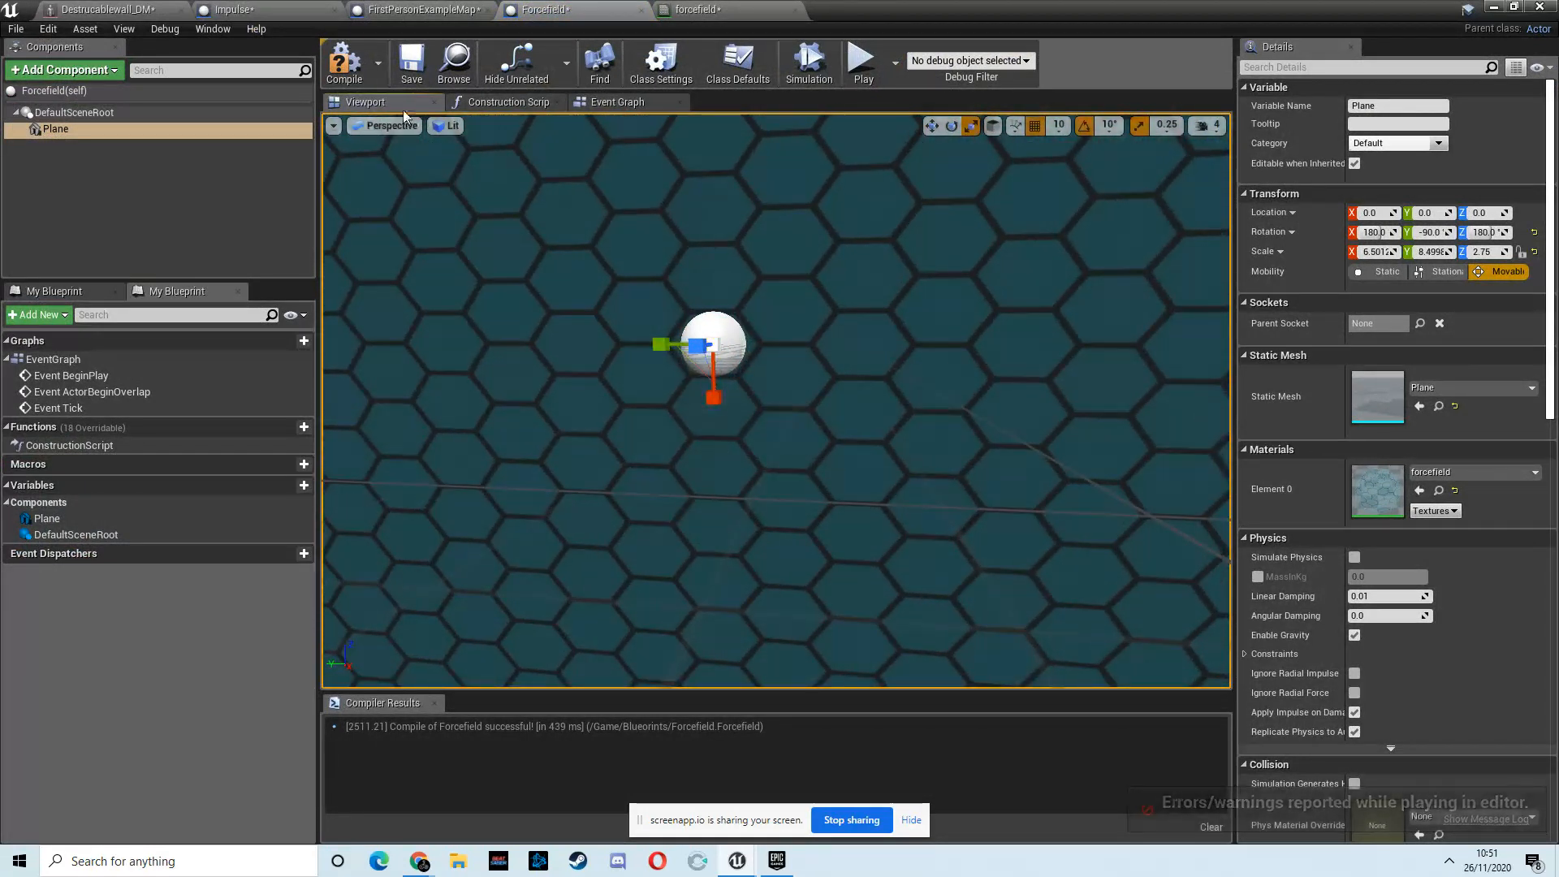
click(1492, 7)
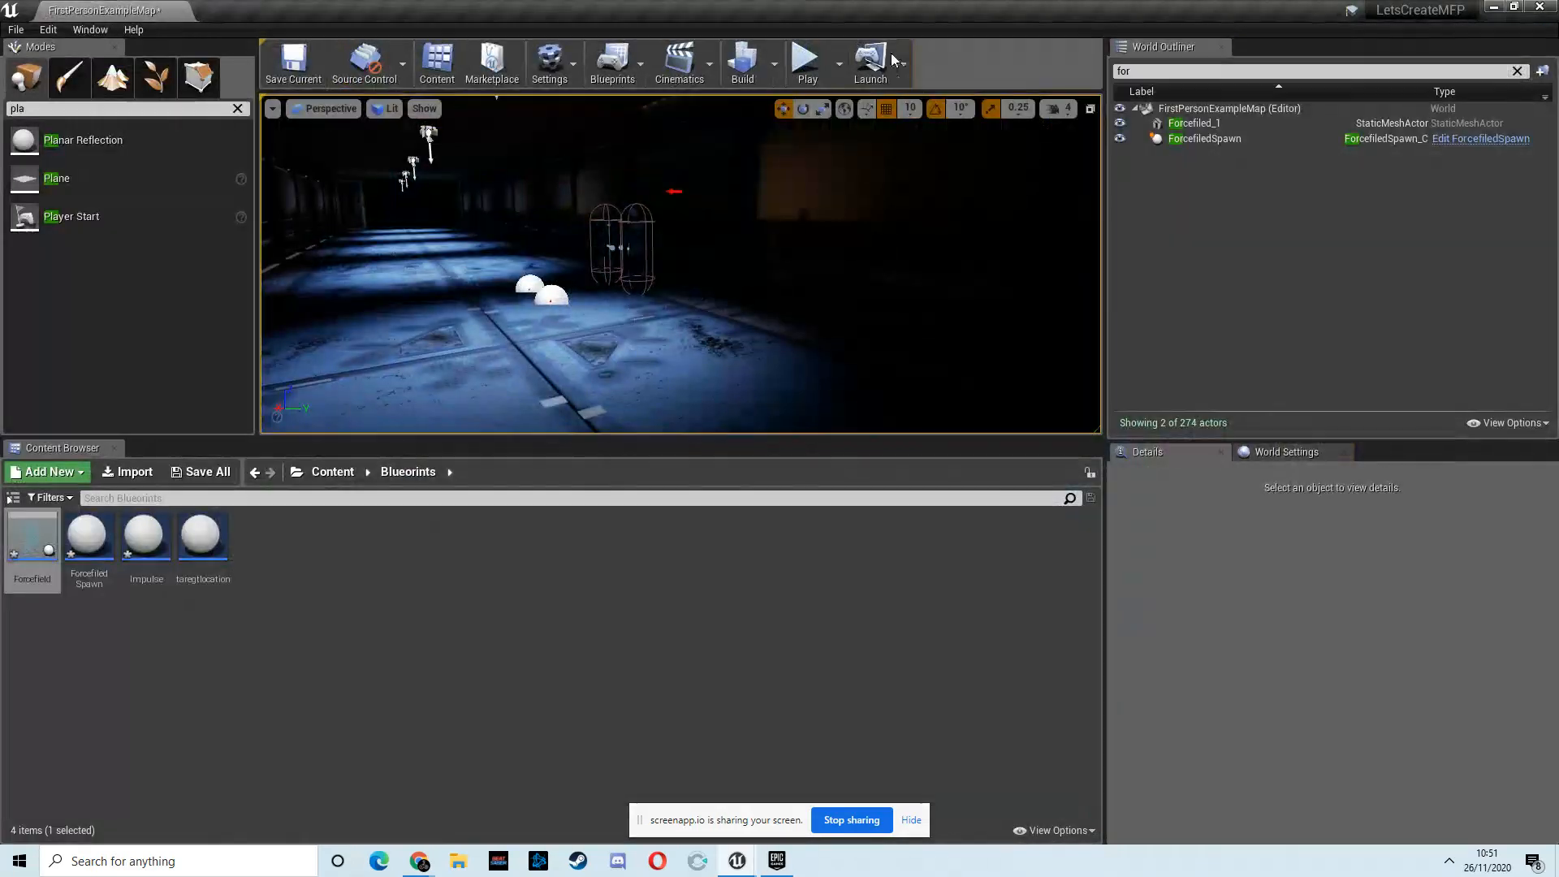
Step: Playtest the enlarged forcefield by walking up to it and backing away, end play and close the message log
click(816, 57)
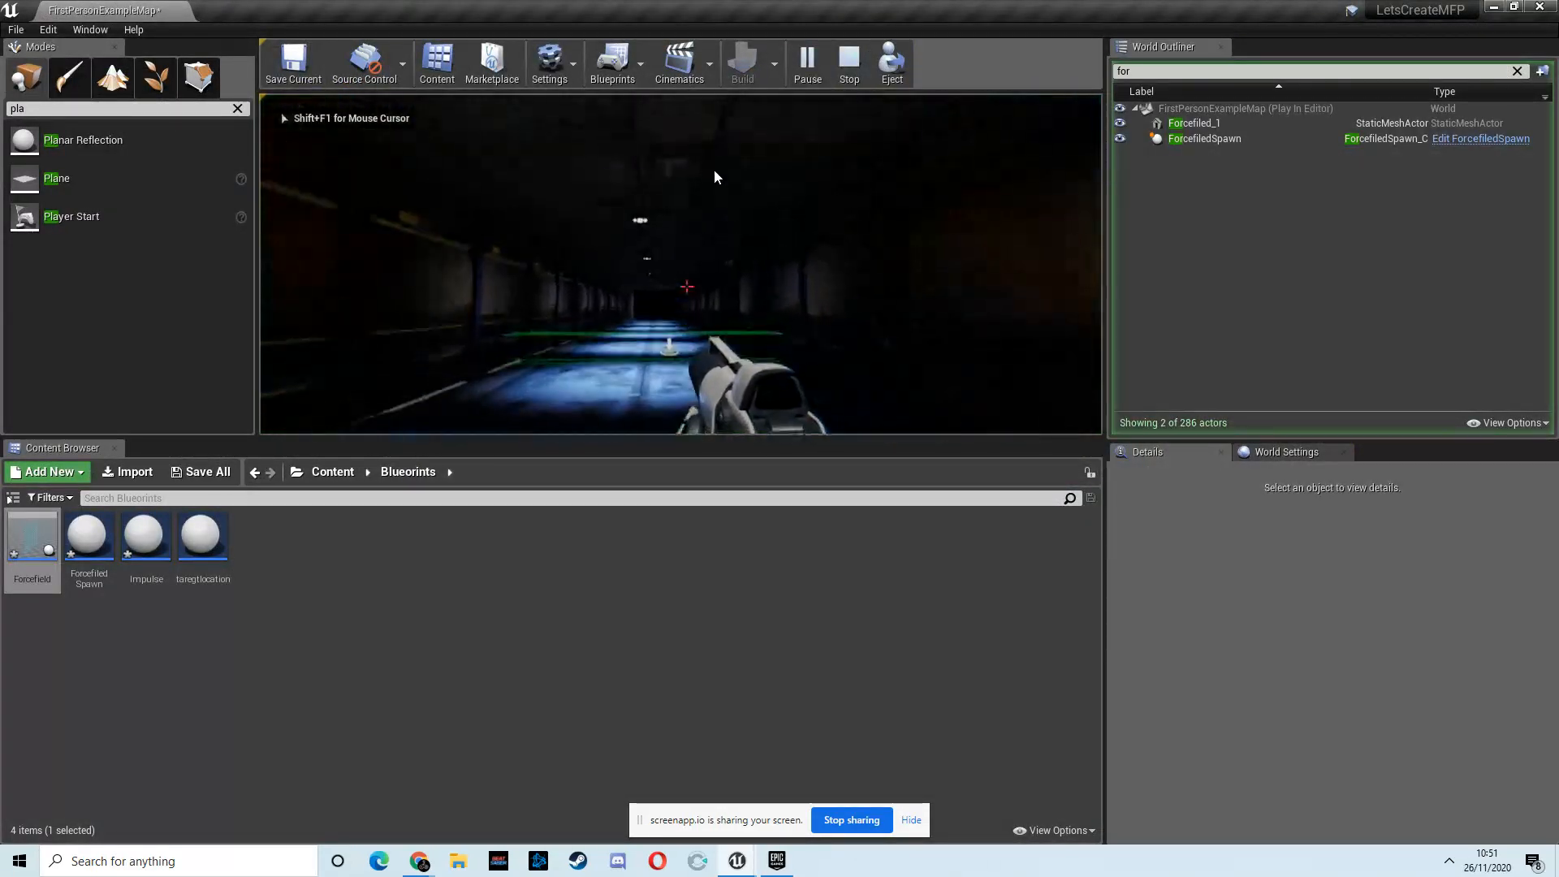
key(w)
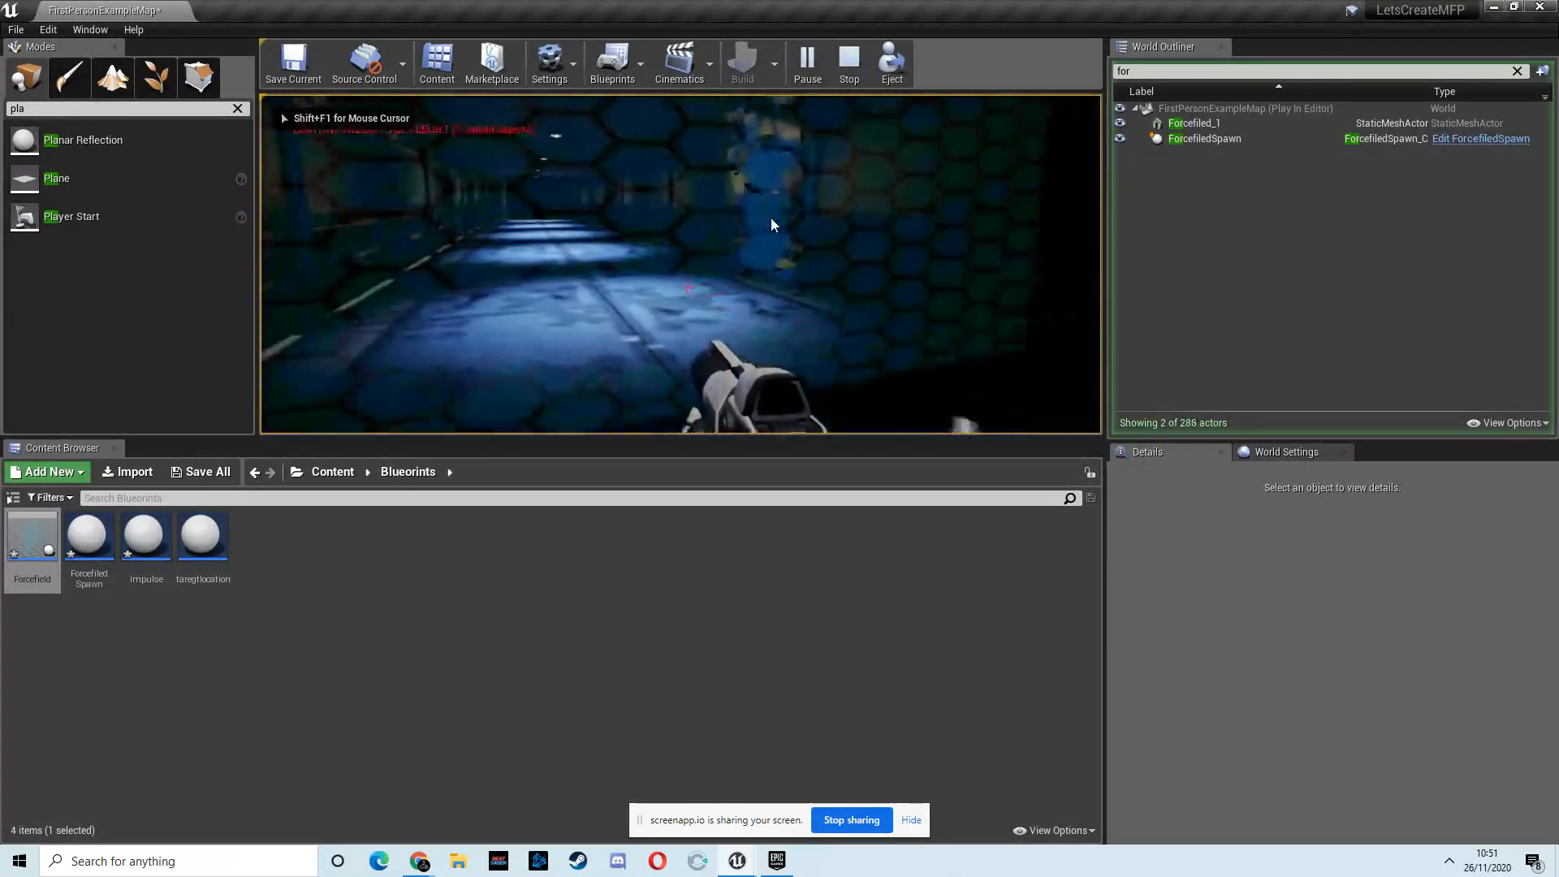
key(w)
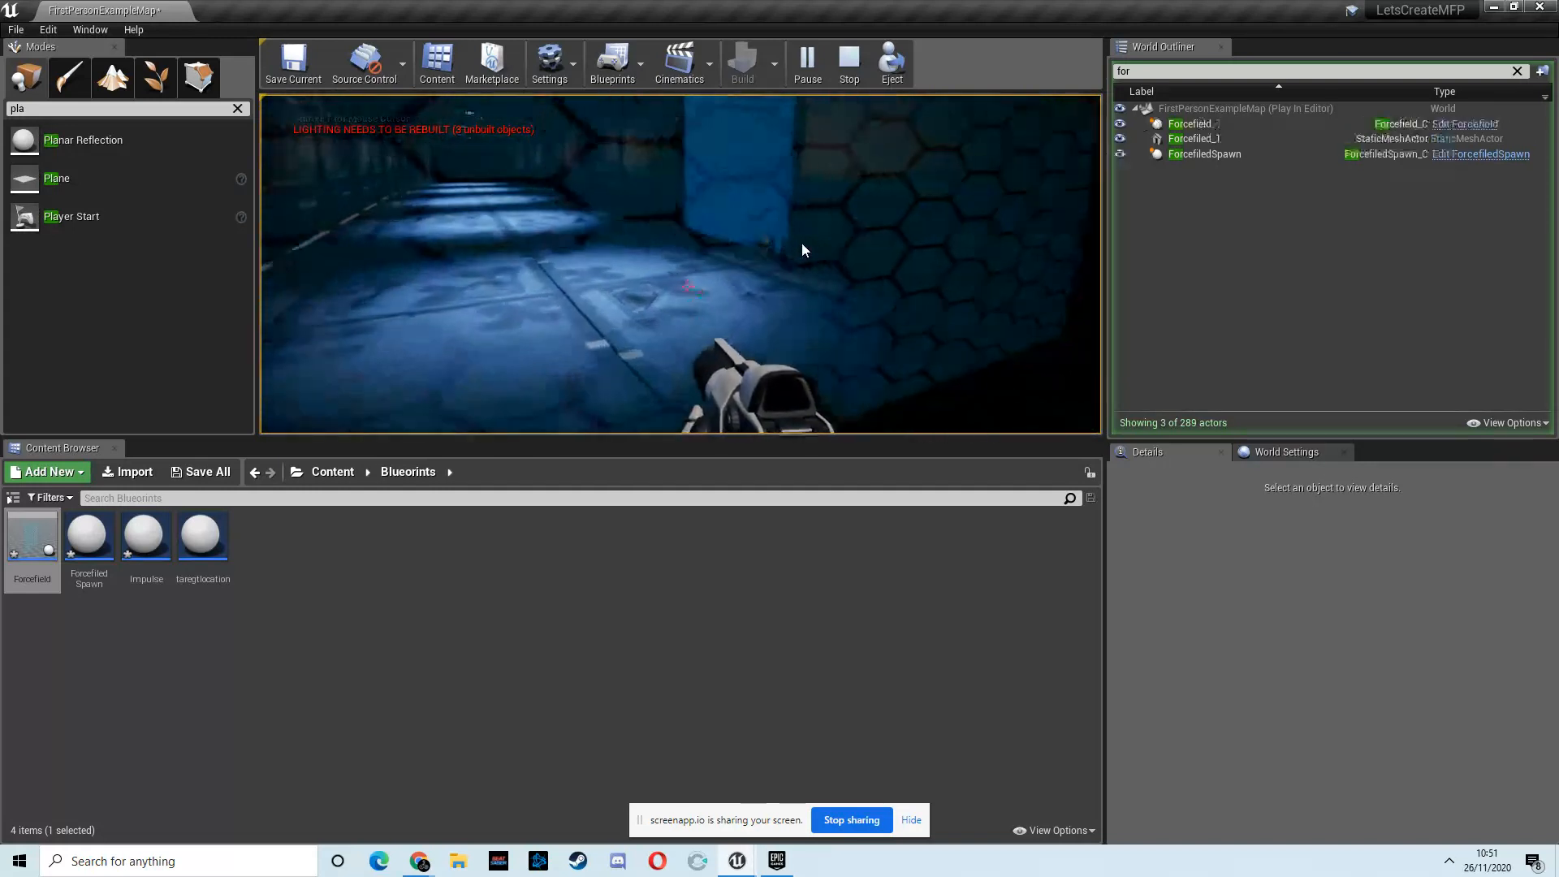
key(s)
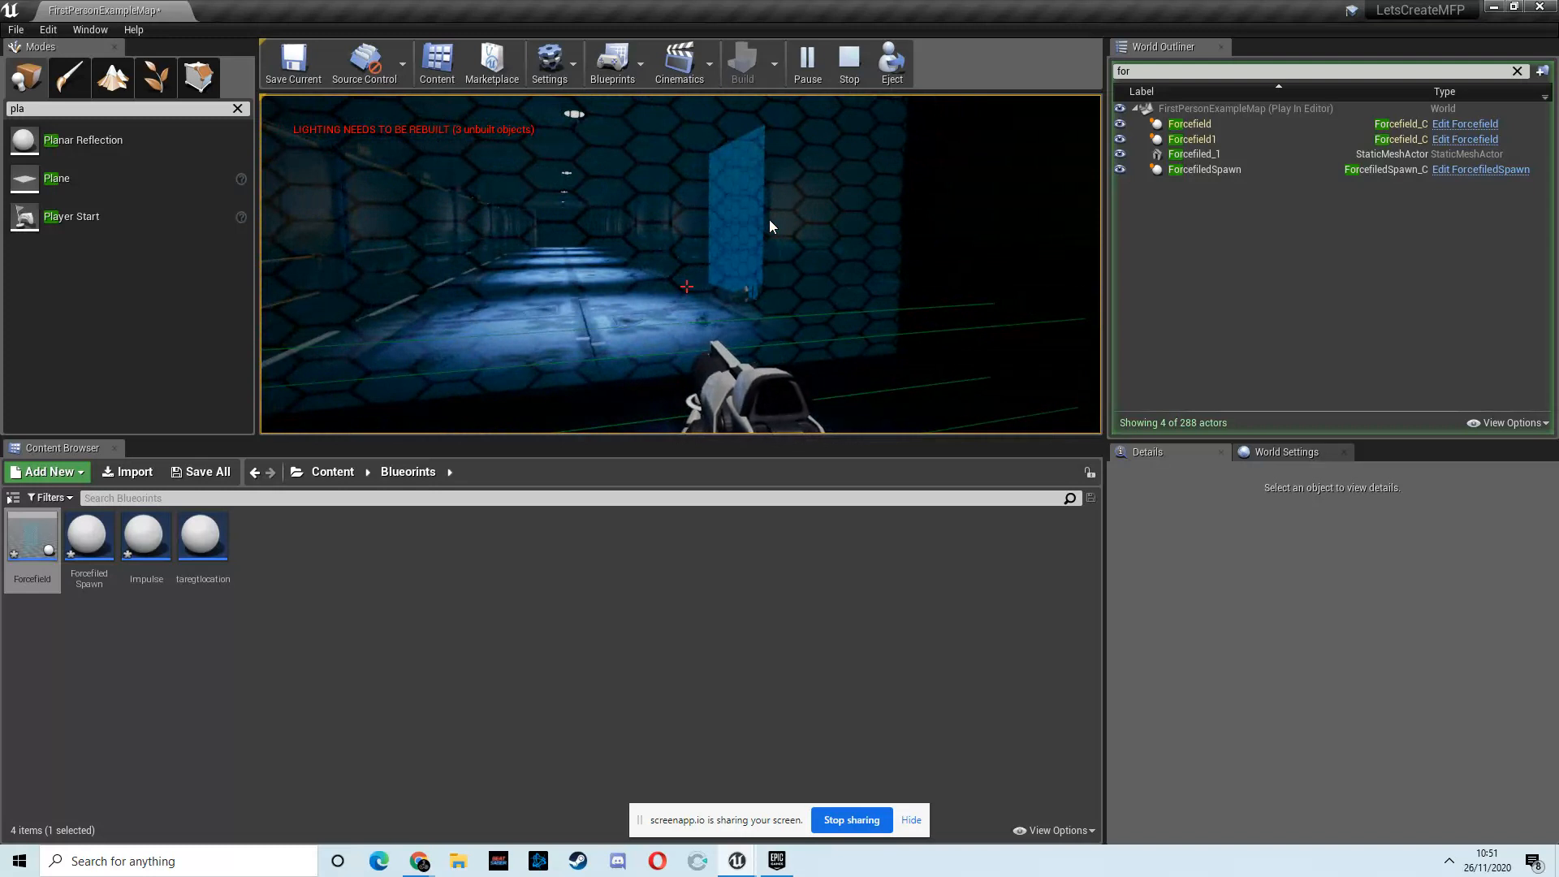
key(w)
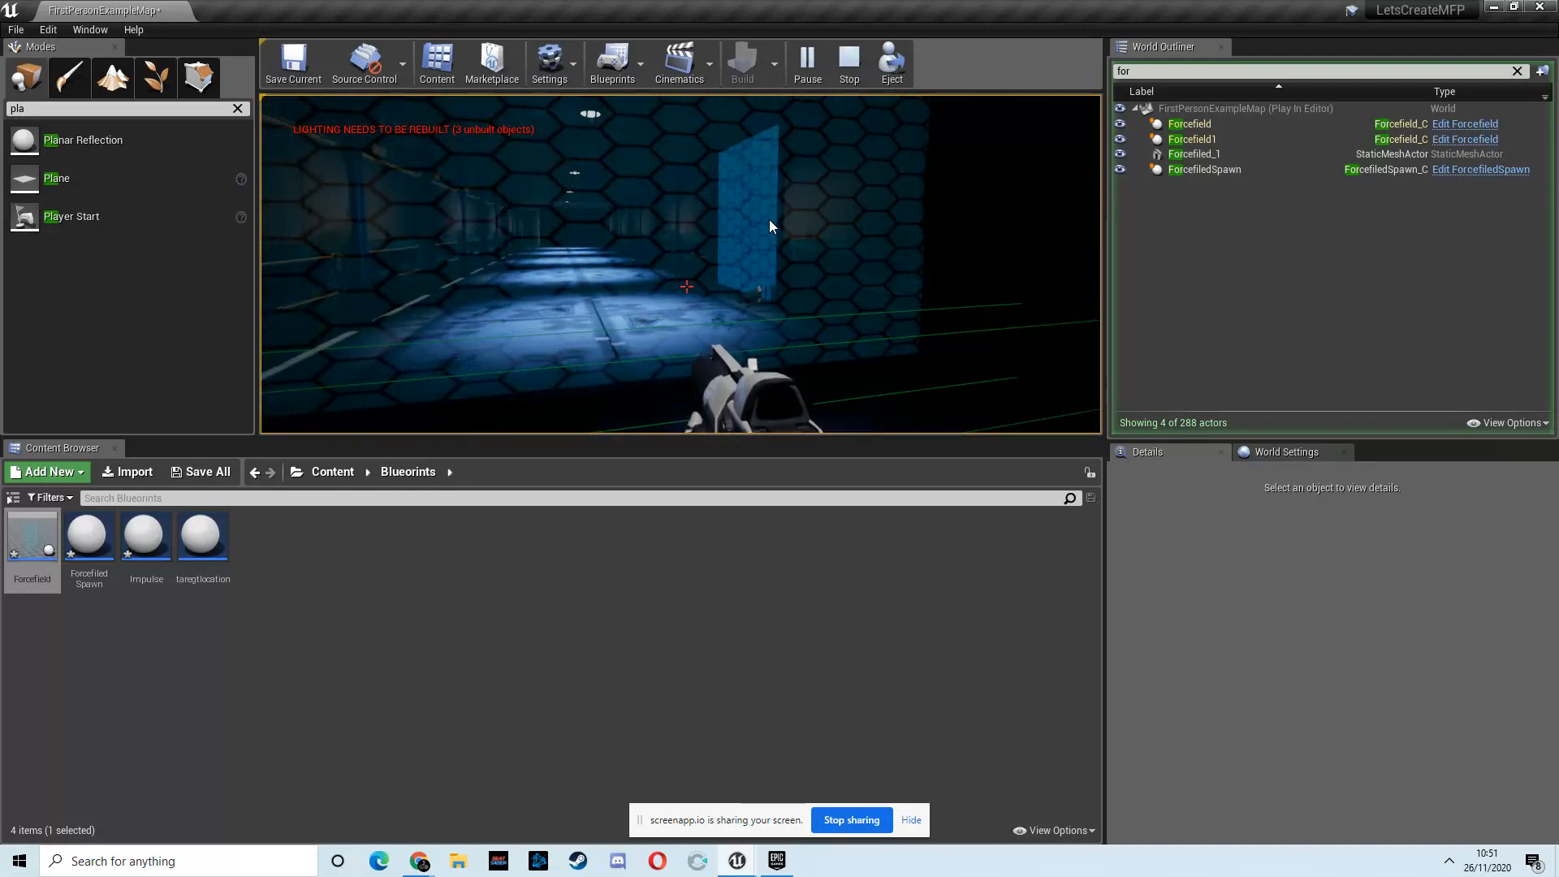
key(Escape)
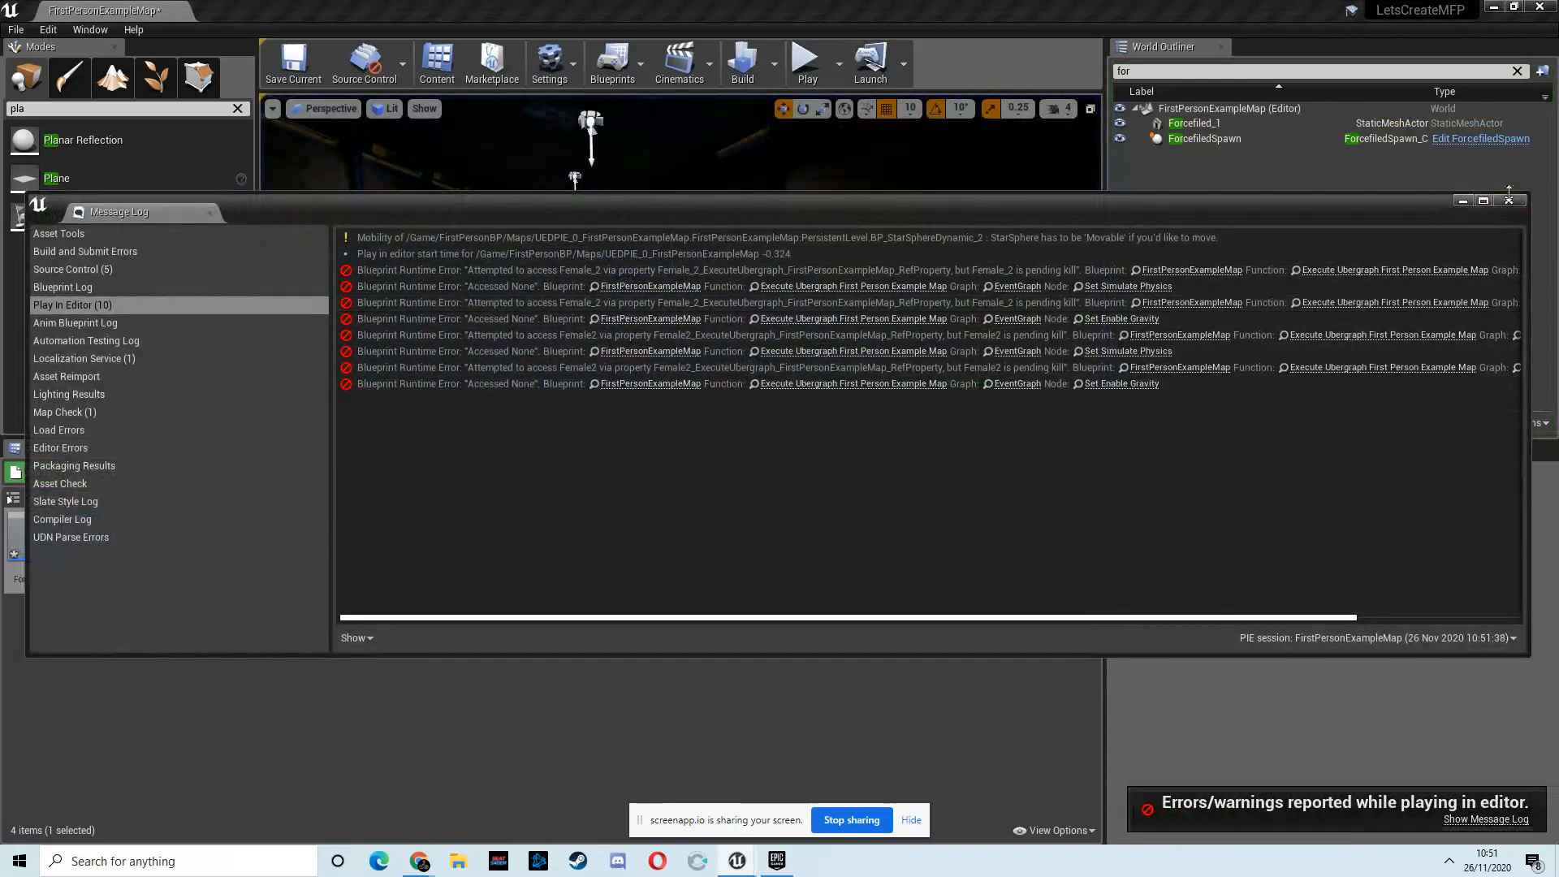
click(1491, 207)
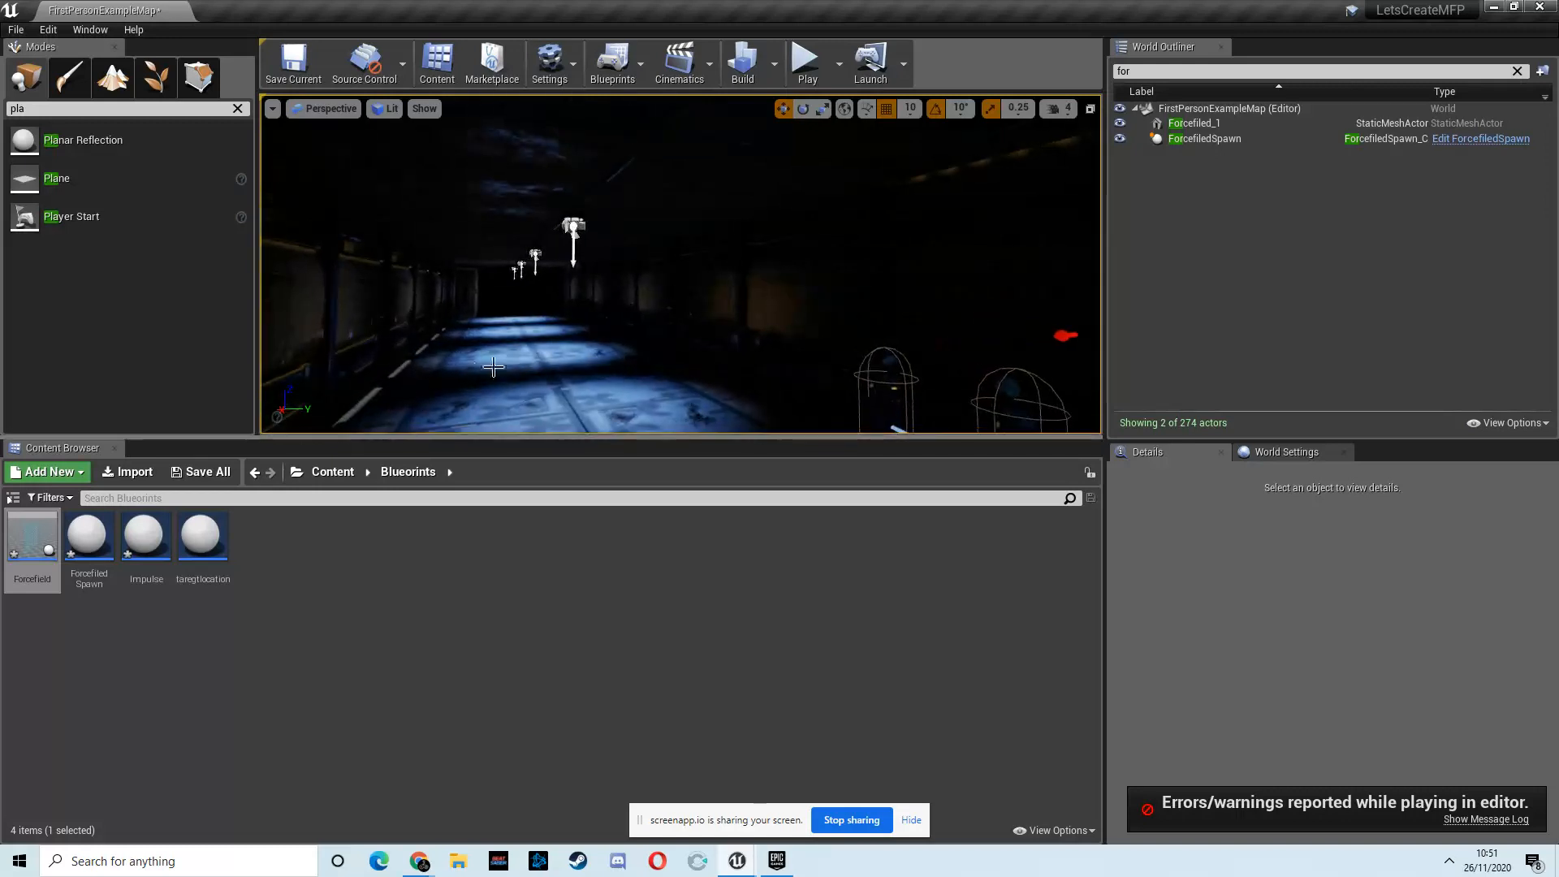
key(s)
right_drag(662, 346, 525, 338)
right_drag(645, 268, 634, 269)
key(s)
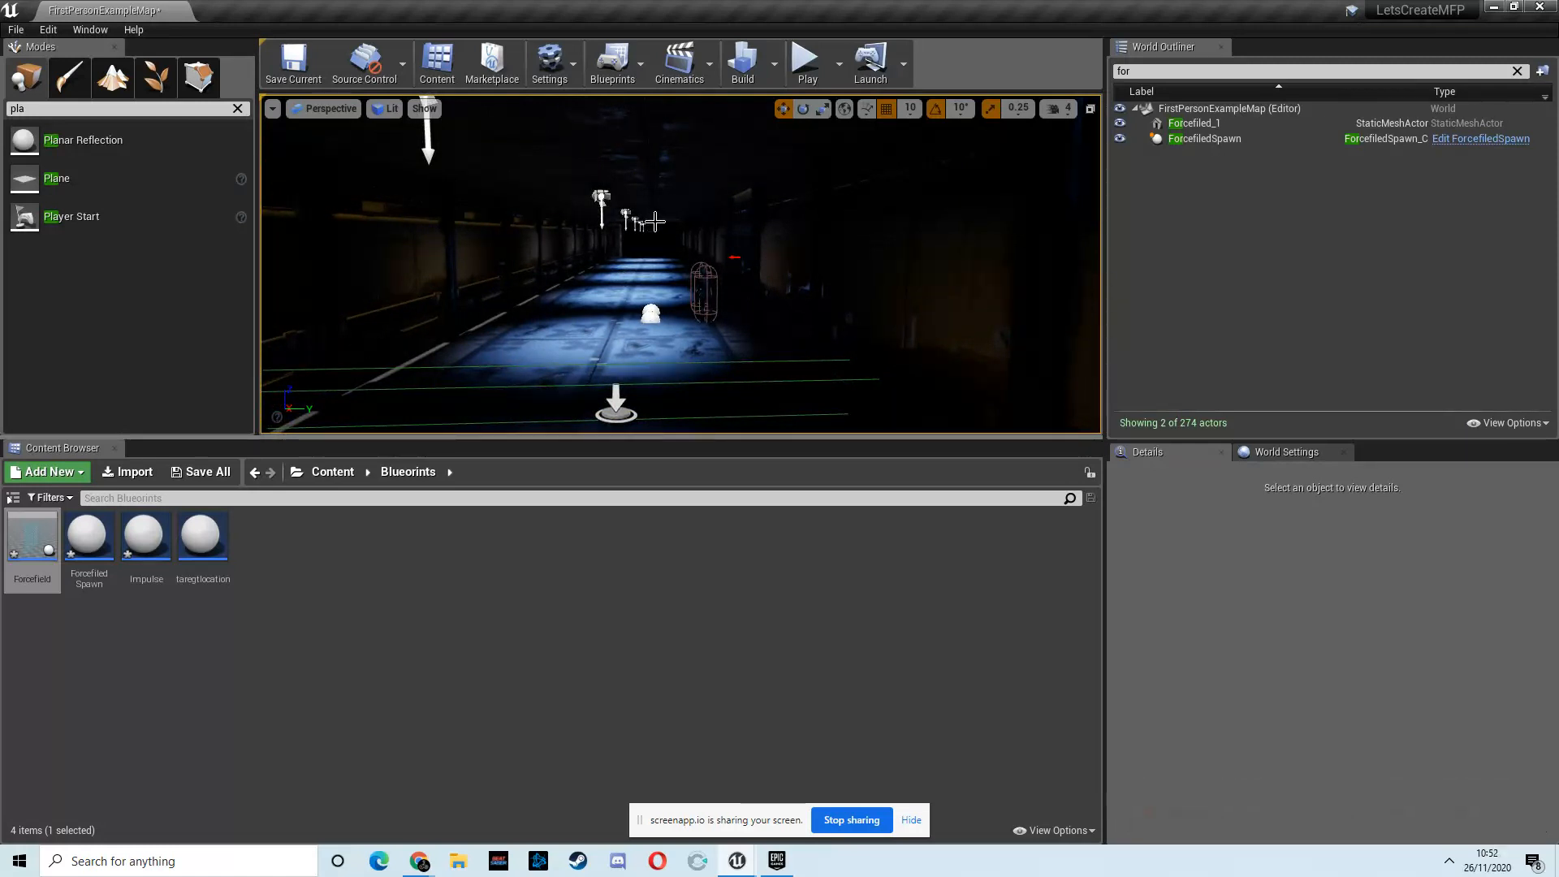
scroll(594, 308, up, 5)
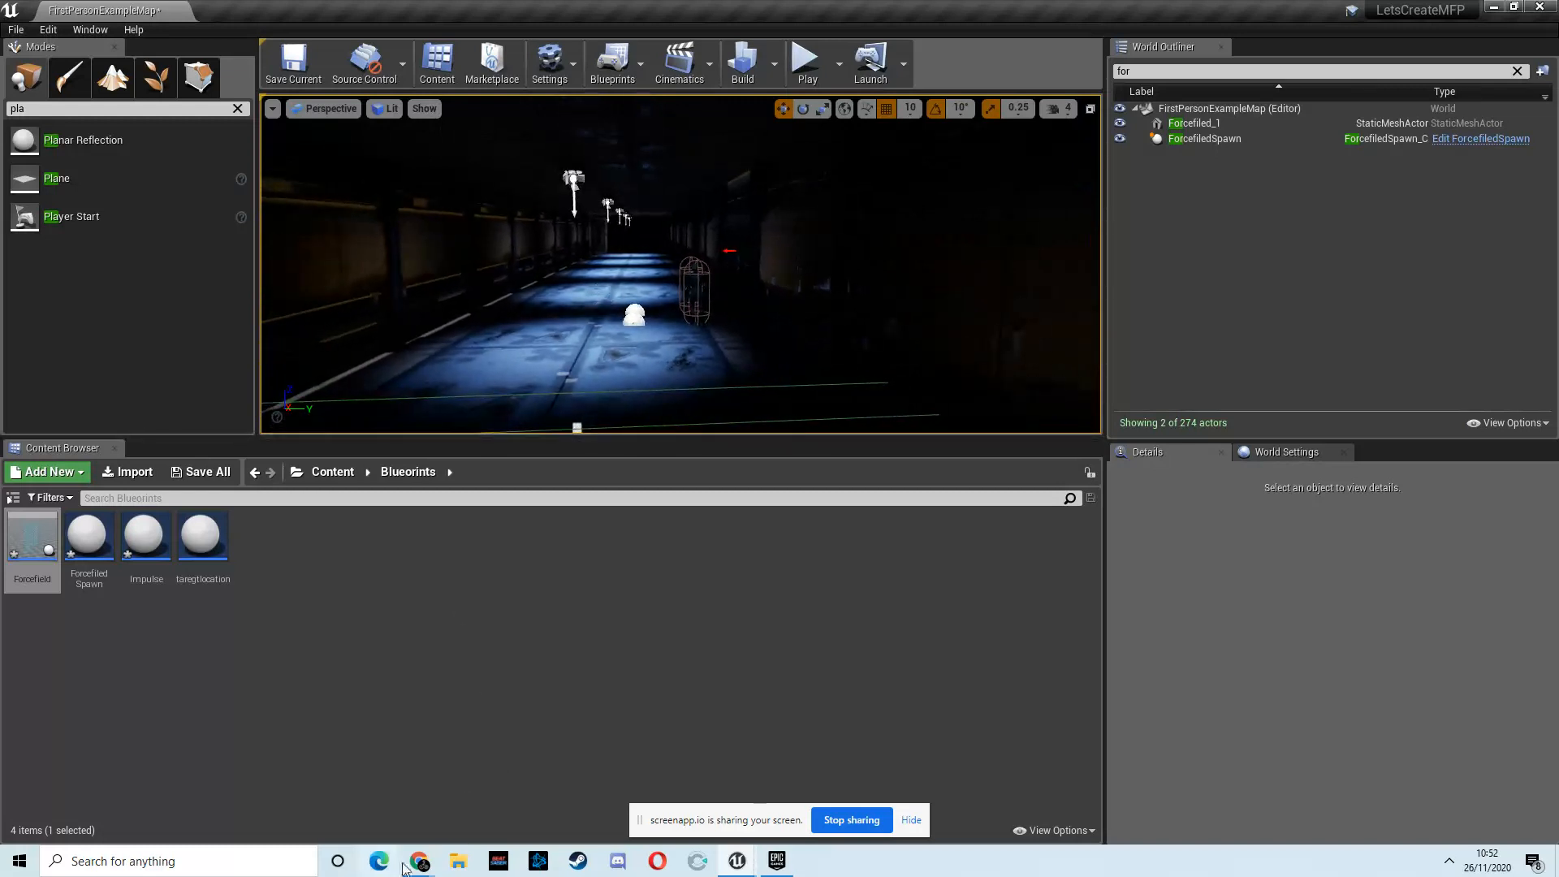
mouse_move(419, 861)
click(358, 822)
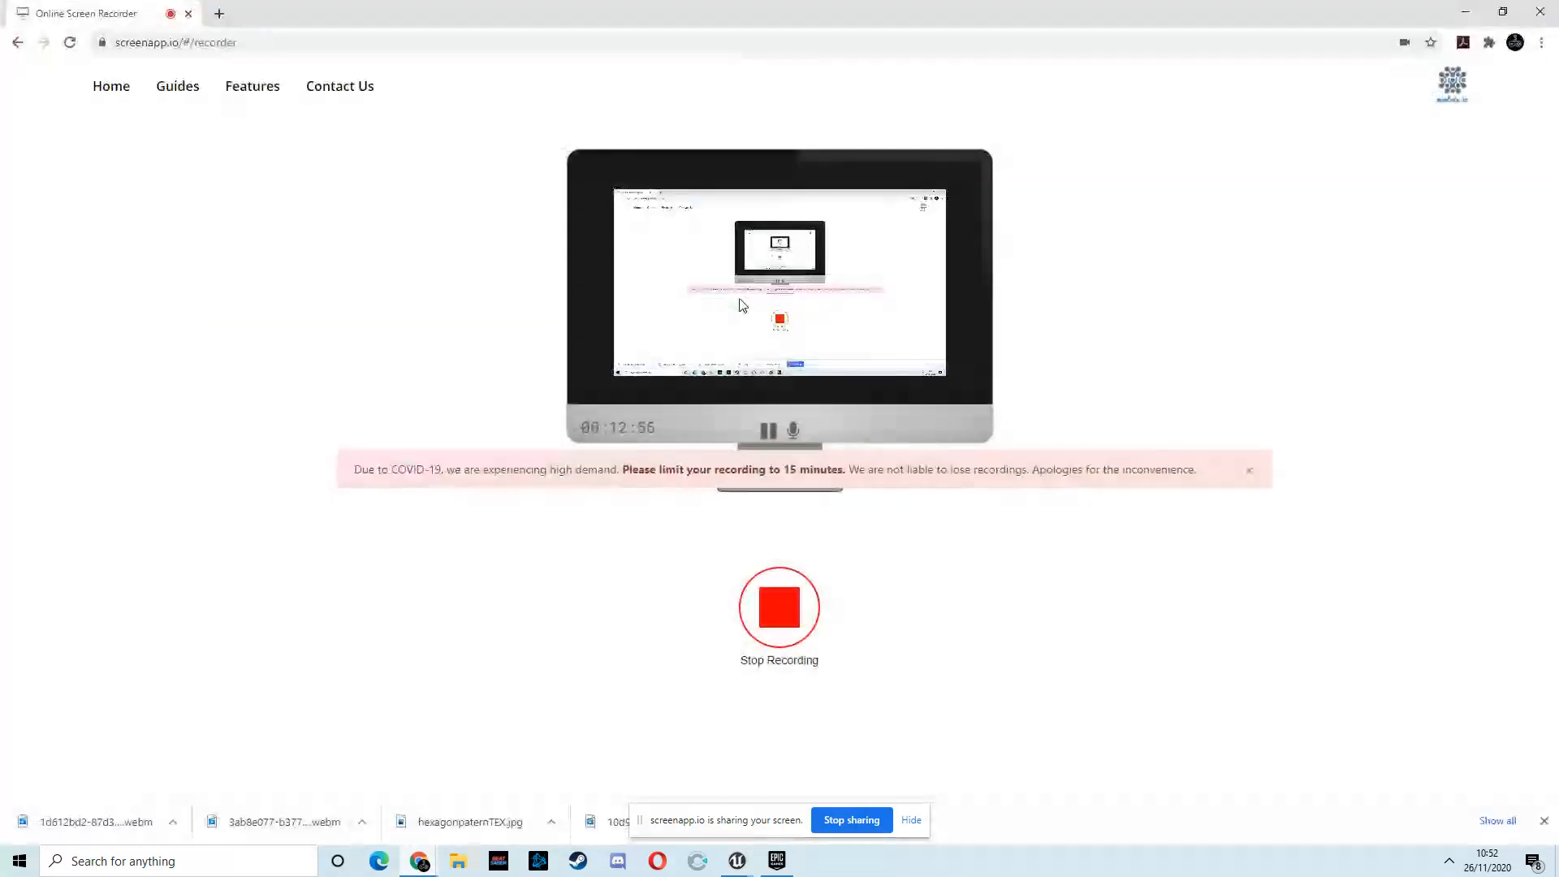
click(1483, 10)
scroll(772, 247, up, 5)
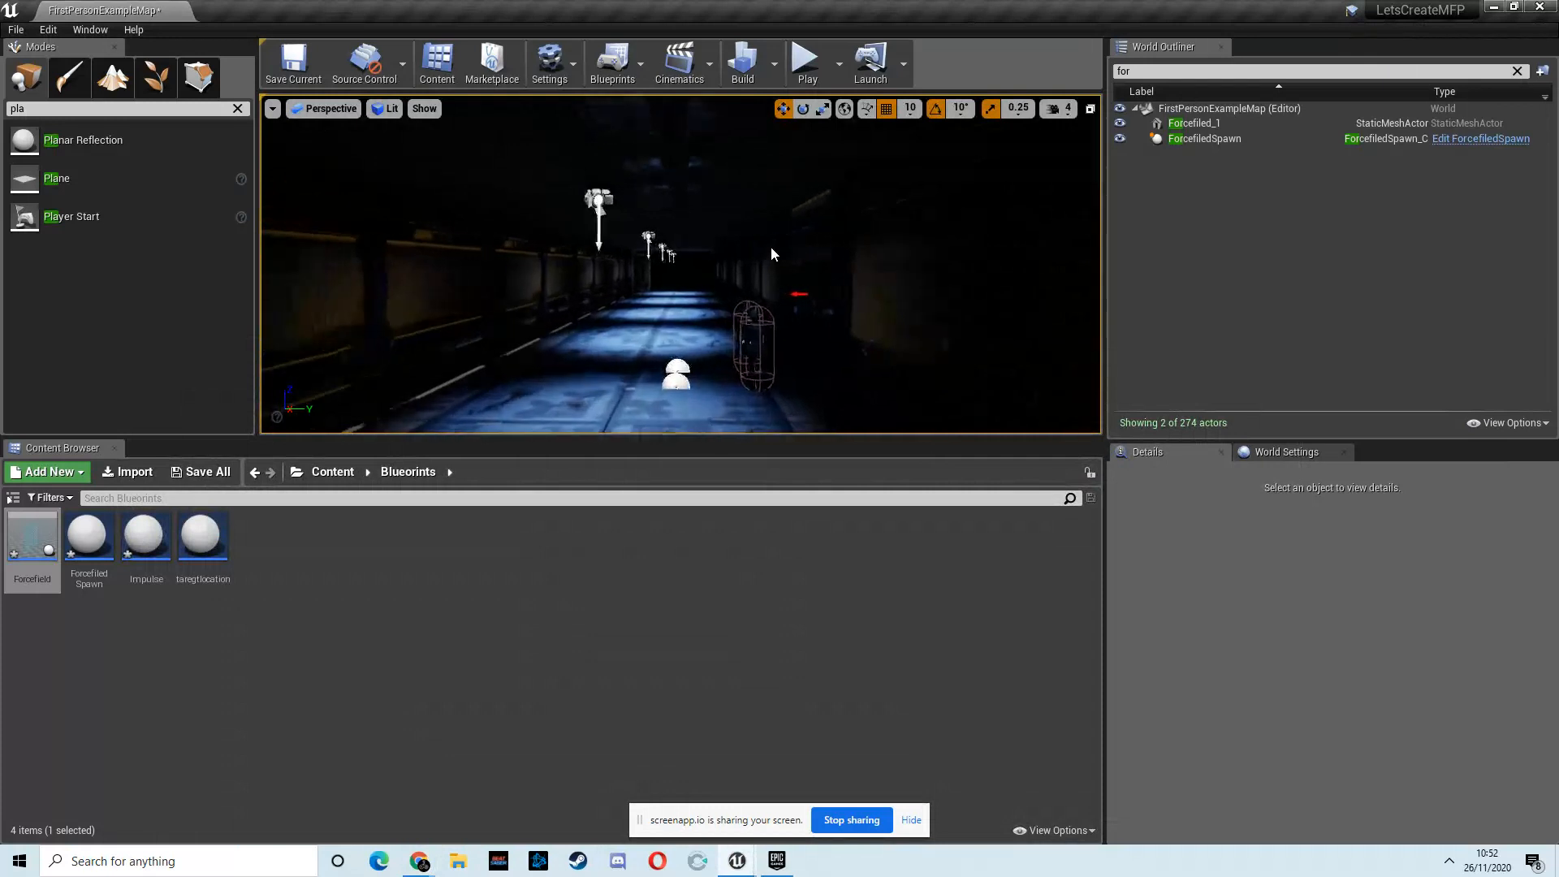
scroll(765, 268, up, 4)
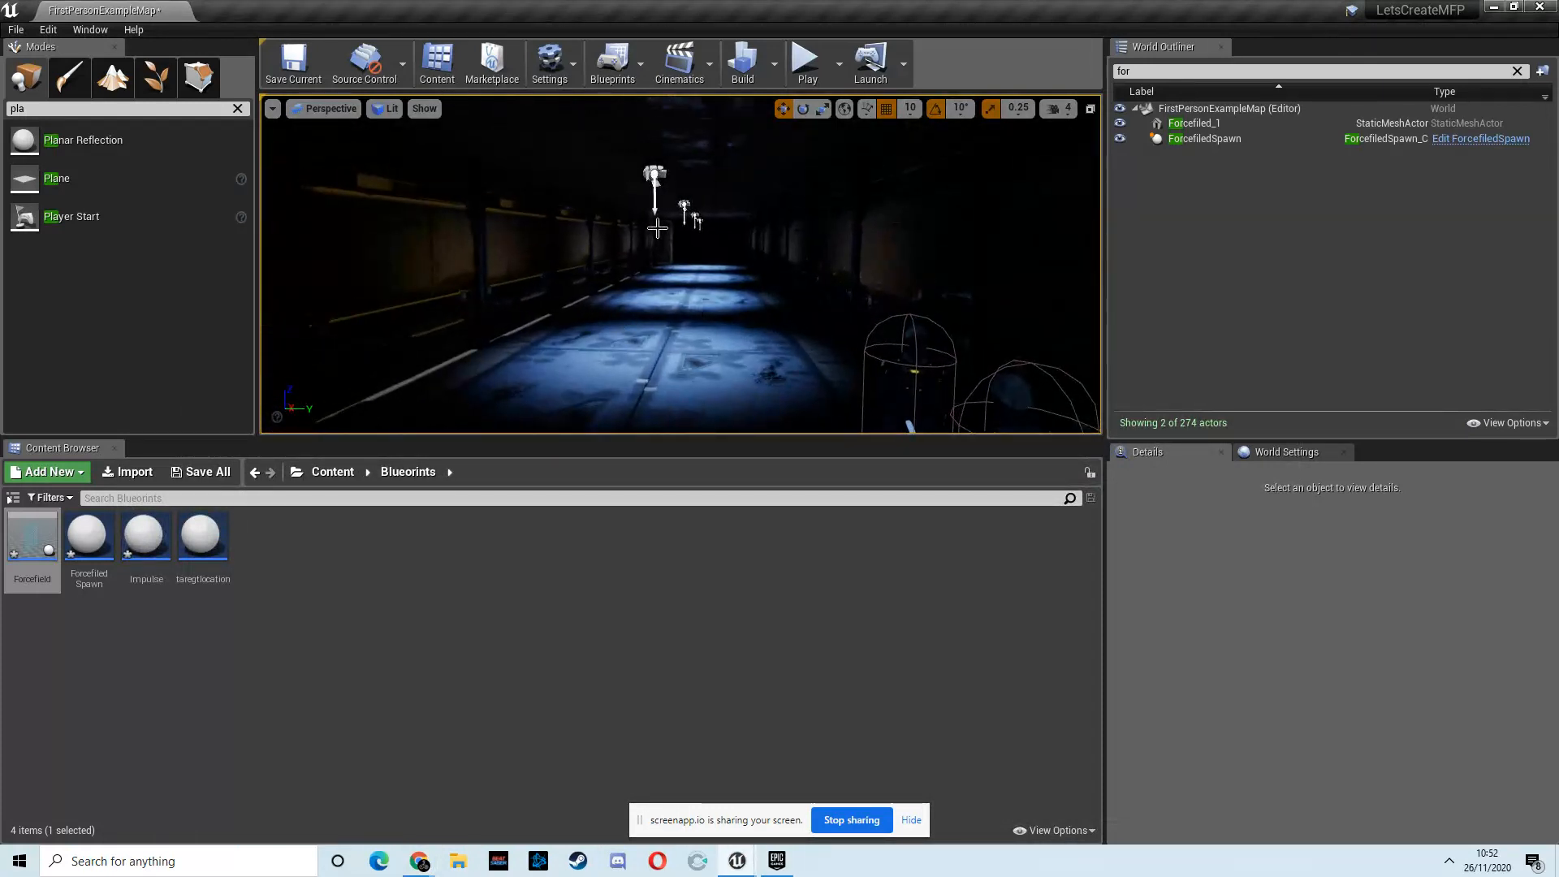
Step: Move the two taregtlocation actors and the Female character across towards the lit middle of the corridor
right_drag(653, 233, 631, 308)
scroll(675, 335, down, 5)
scroll(674, 335, up, 5)
mouse_move(676, 215)
right_down()
mouse_move(632, 229)
mouse_move(696, 236)
right_up()
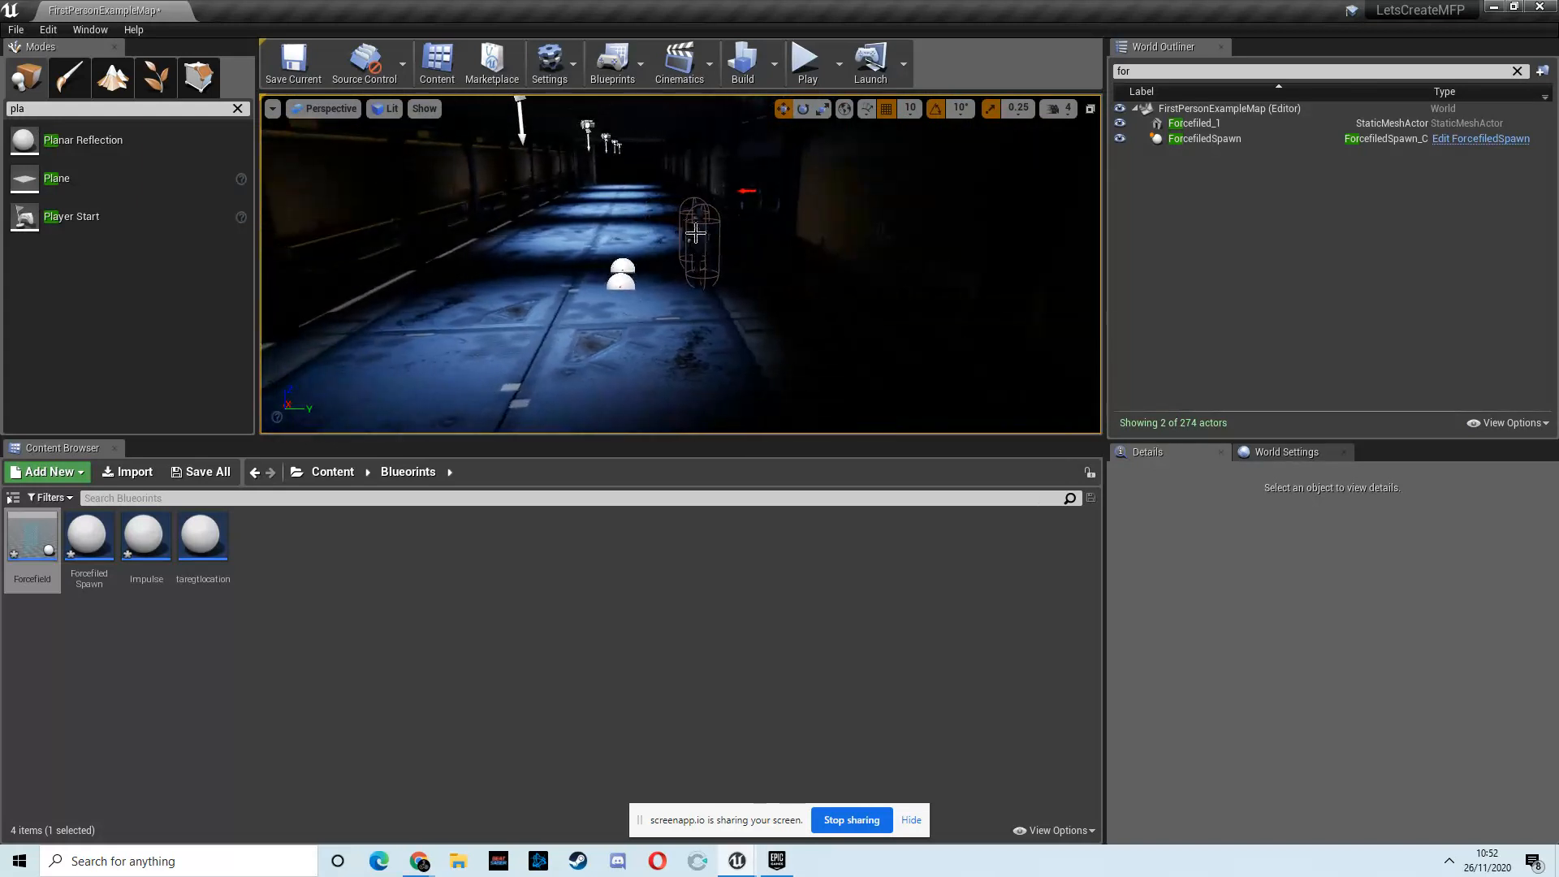
click(623, 282)
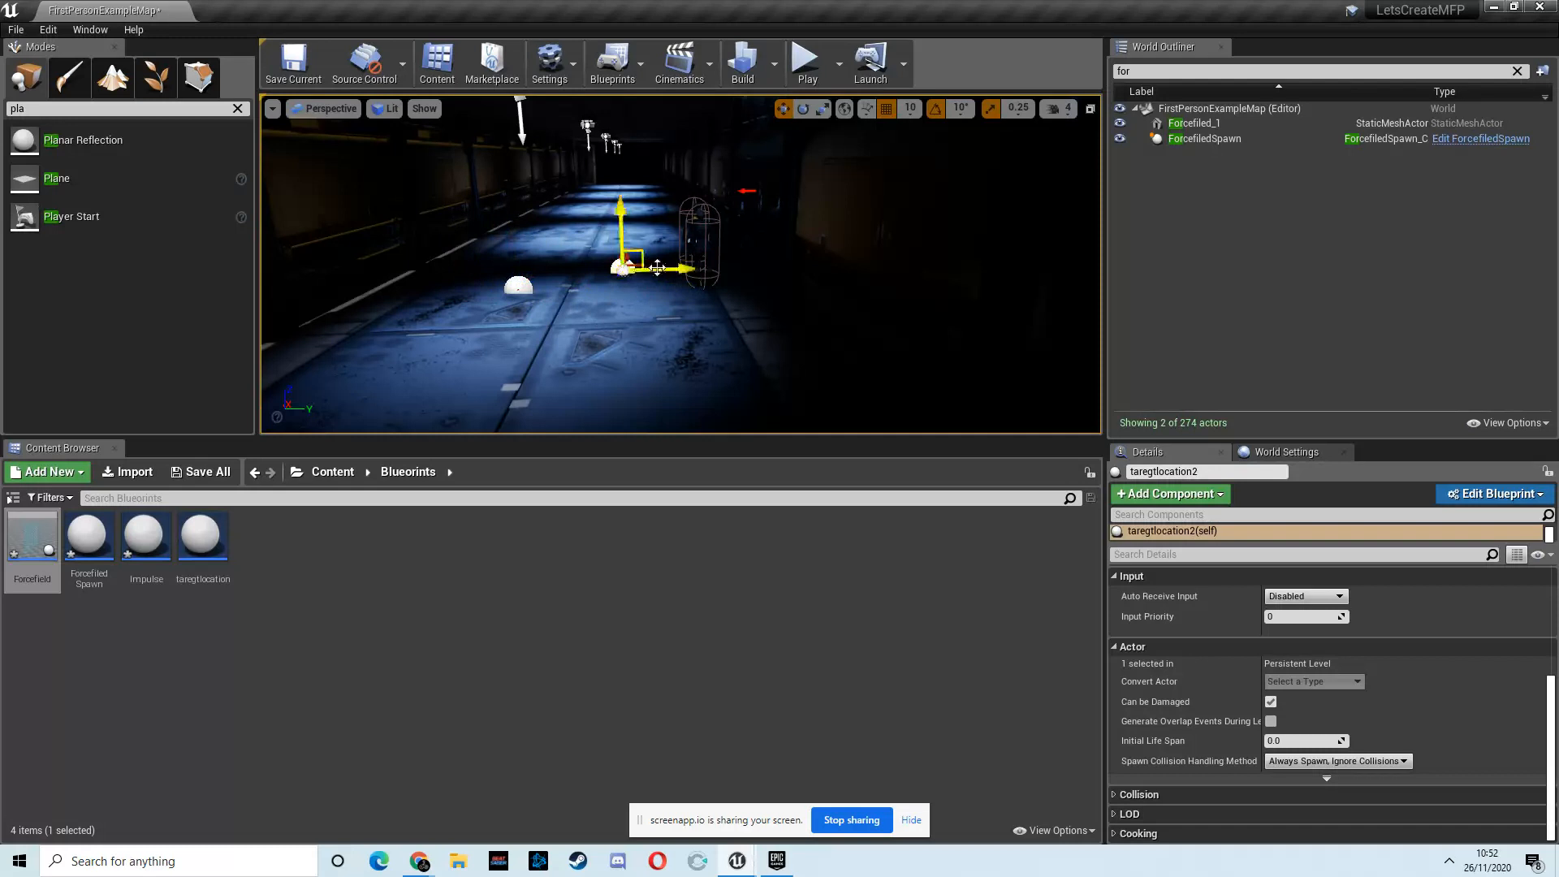
click(698, 229)
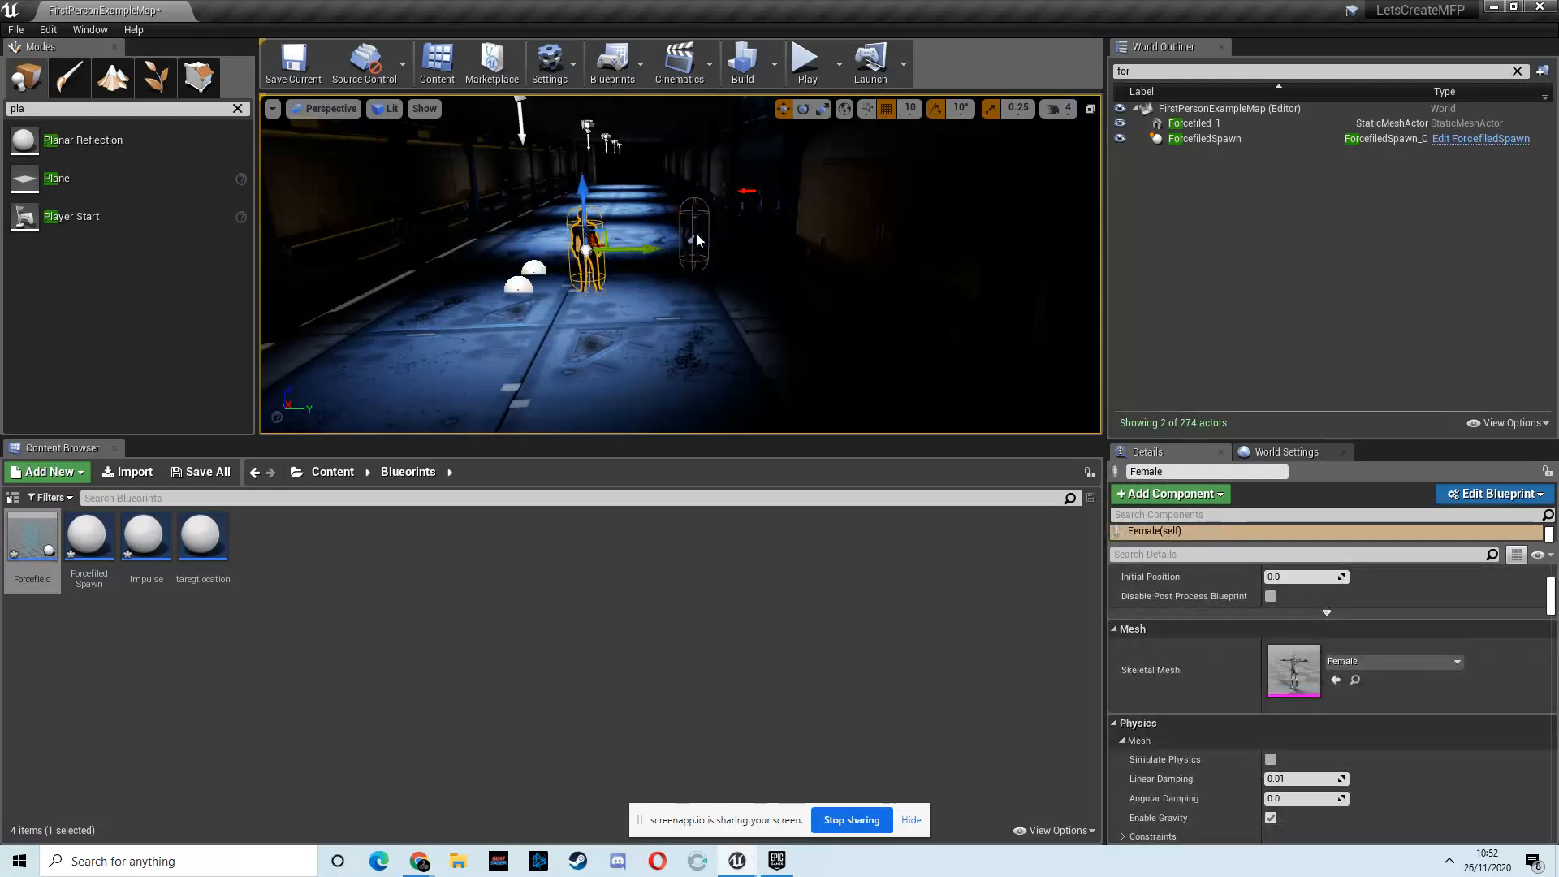
Step: Playtest the forcefield with the target locations and the character moved, walking forward and back, and close the message log
click(806, 61)
key(w)
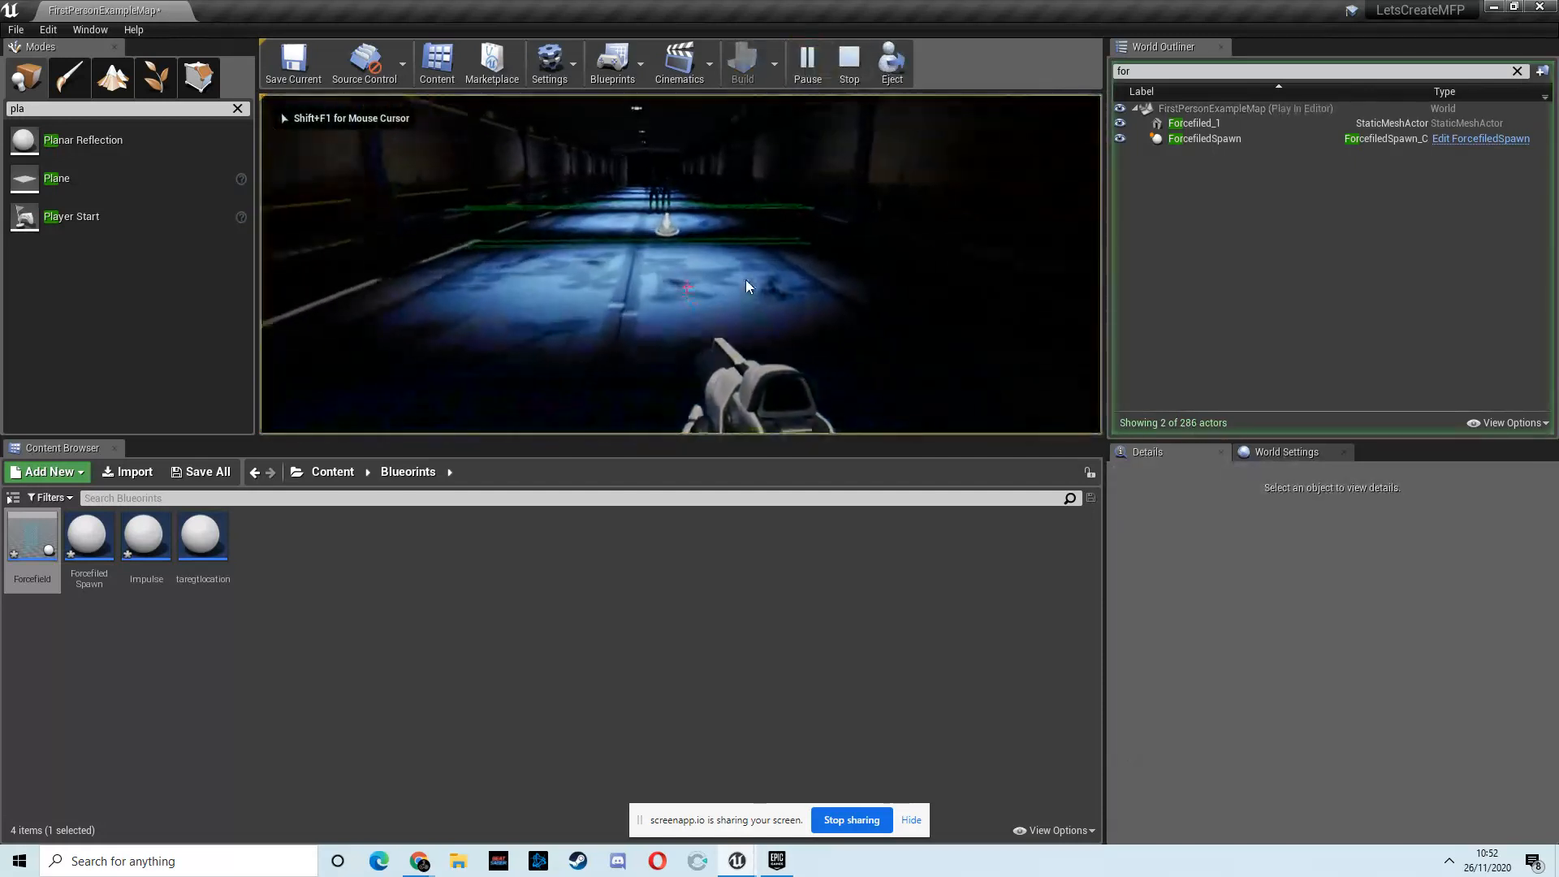
key(w)
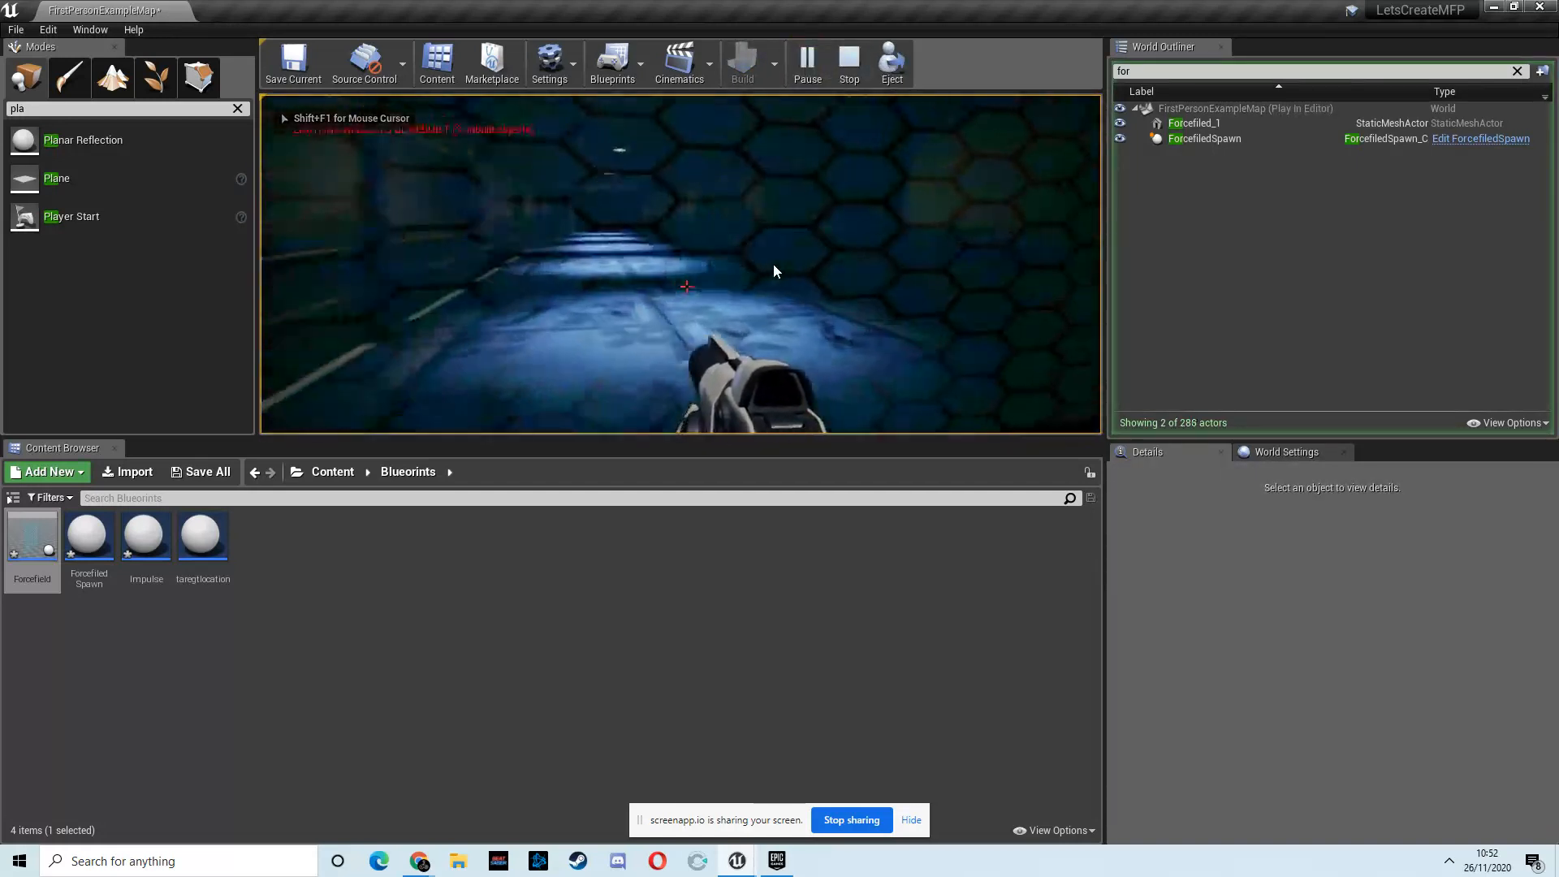
key(w)
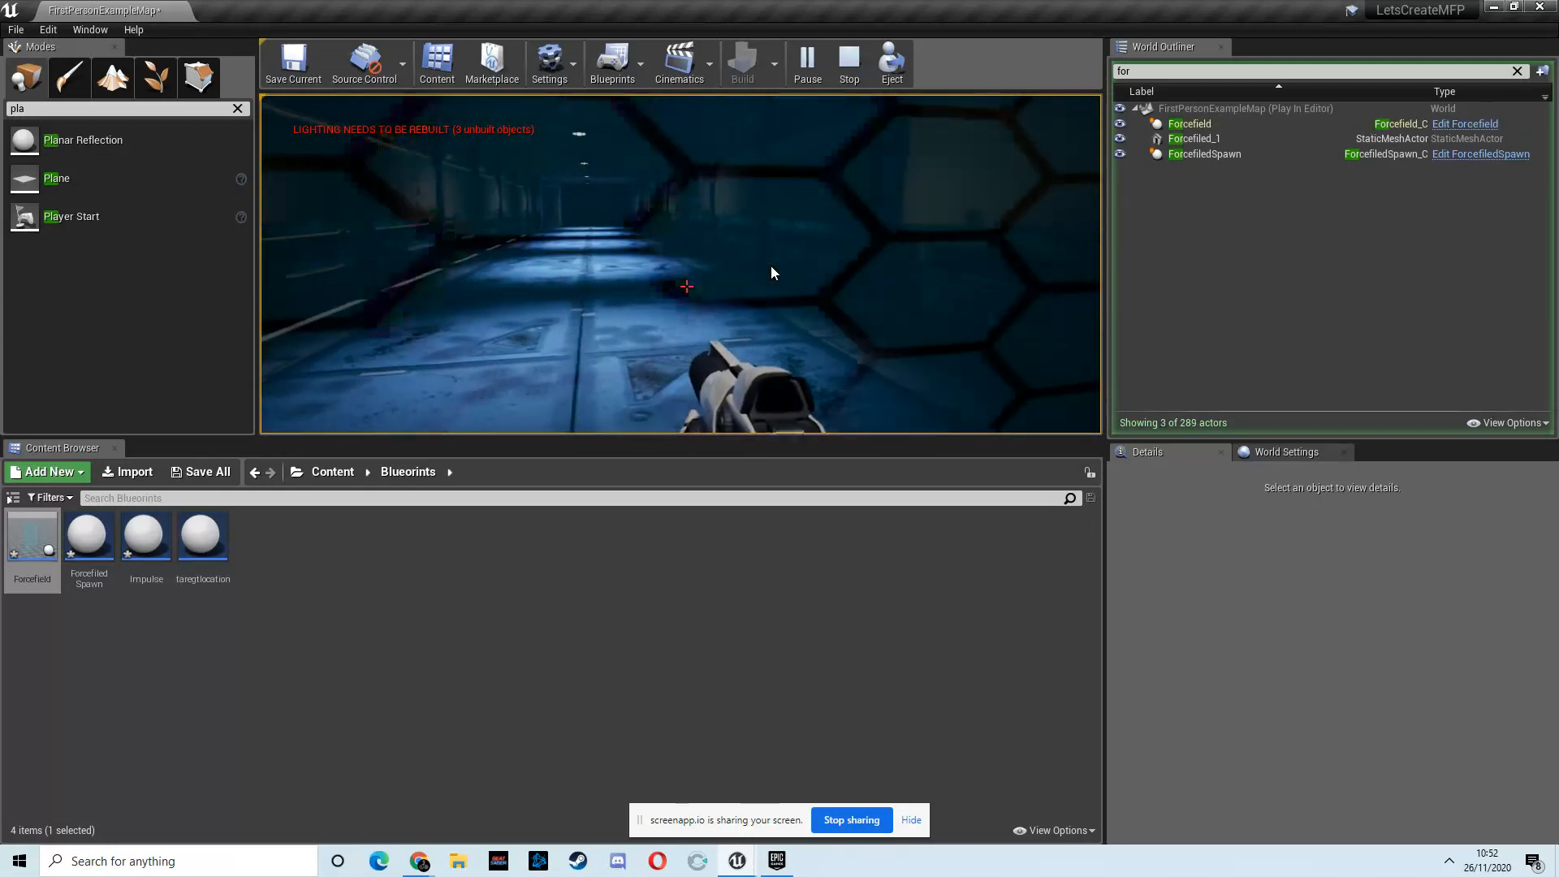
key(s)
key(w)
key(w)
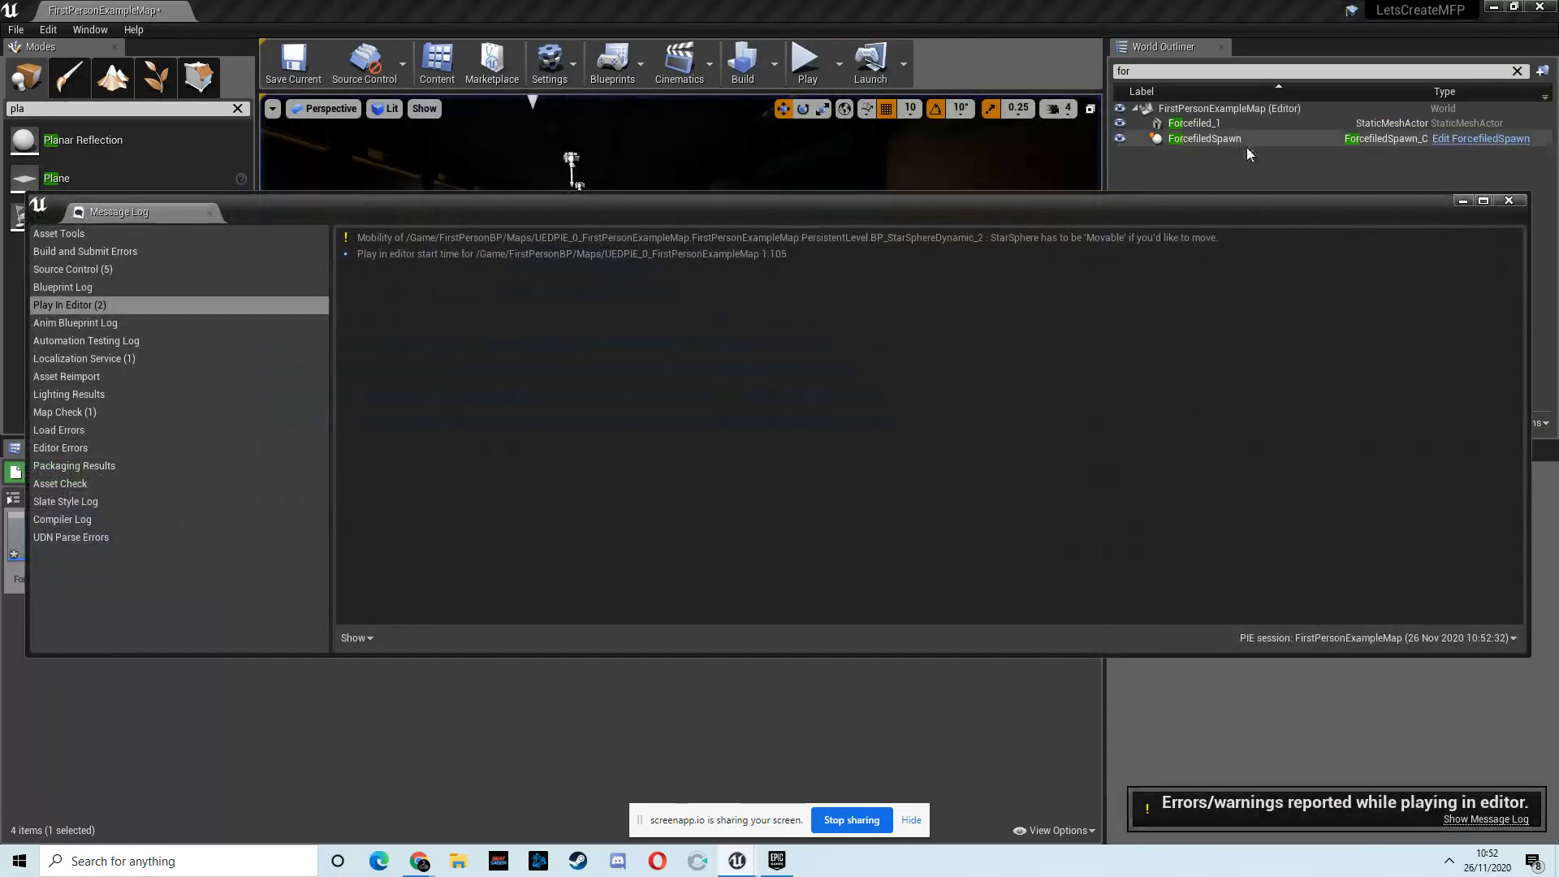
click(1509, 201)
Step: Briefly run the level again from the corridor entrance, end play and dismiss the message log
click(806, 62)
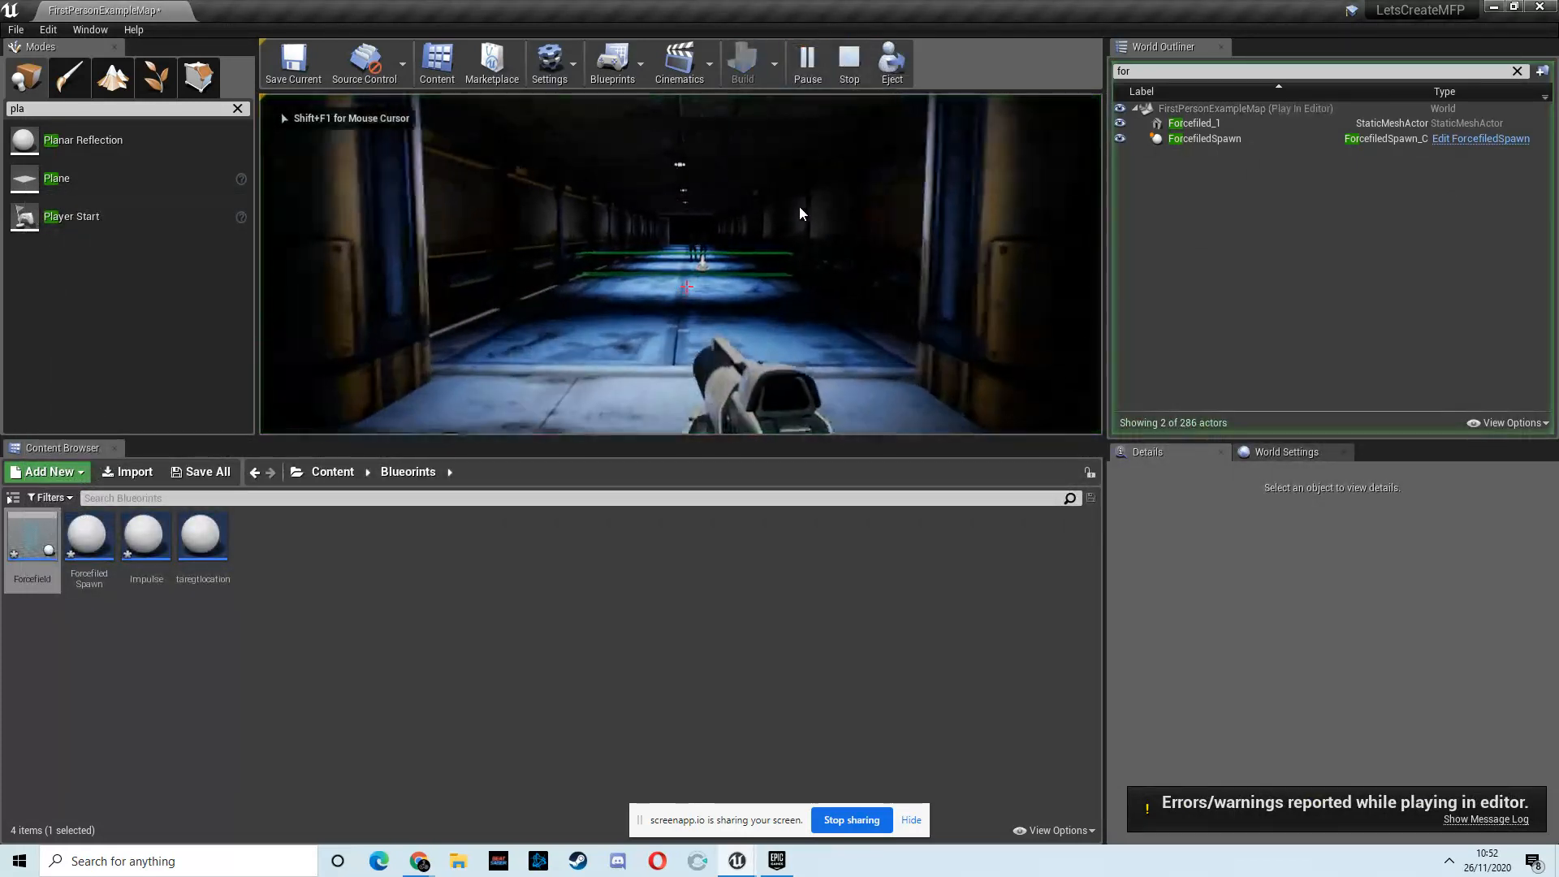
key(Escape)
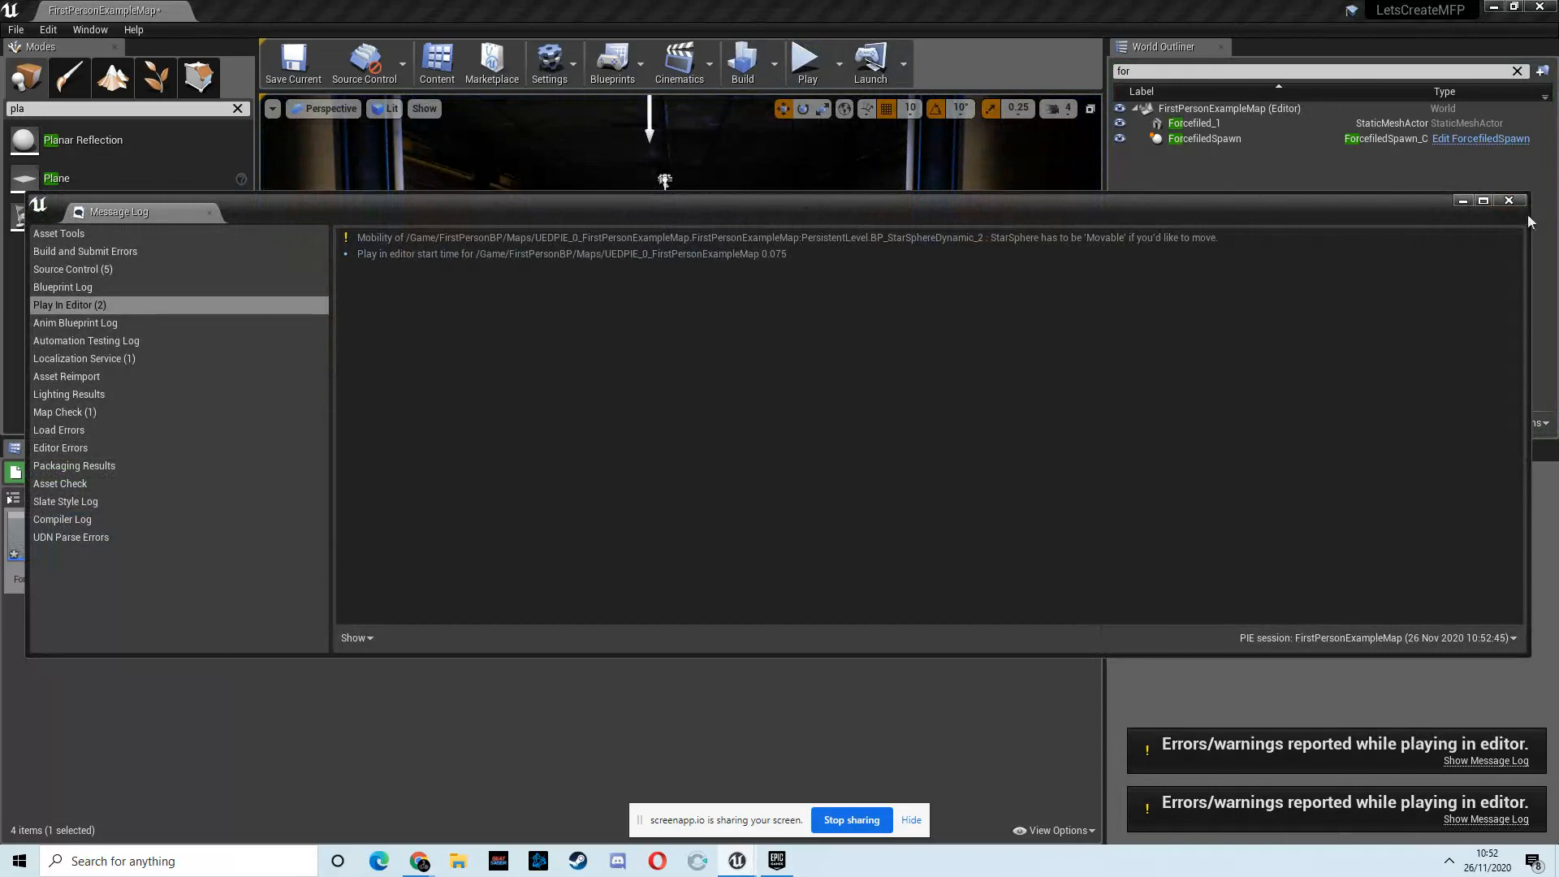
click(1508, 201)
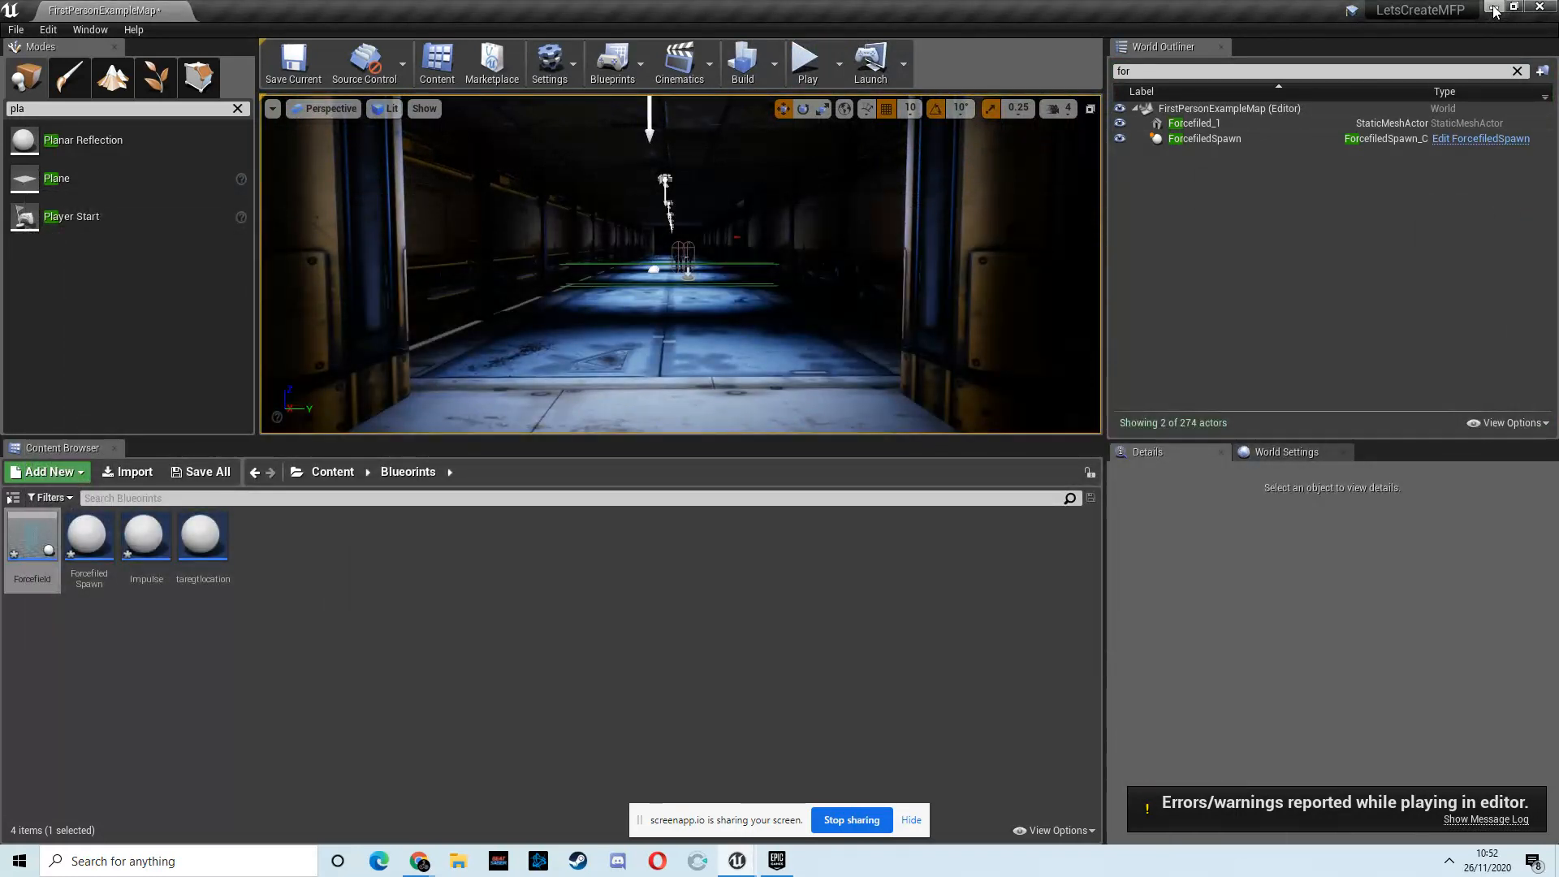
click(1494, 10)
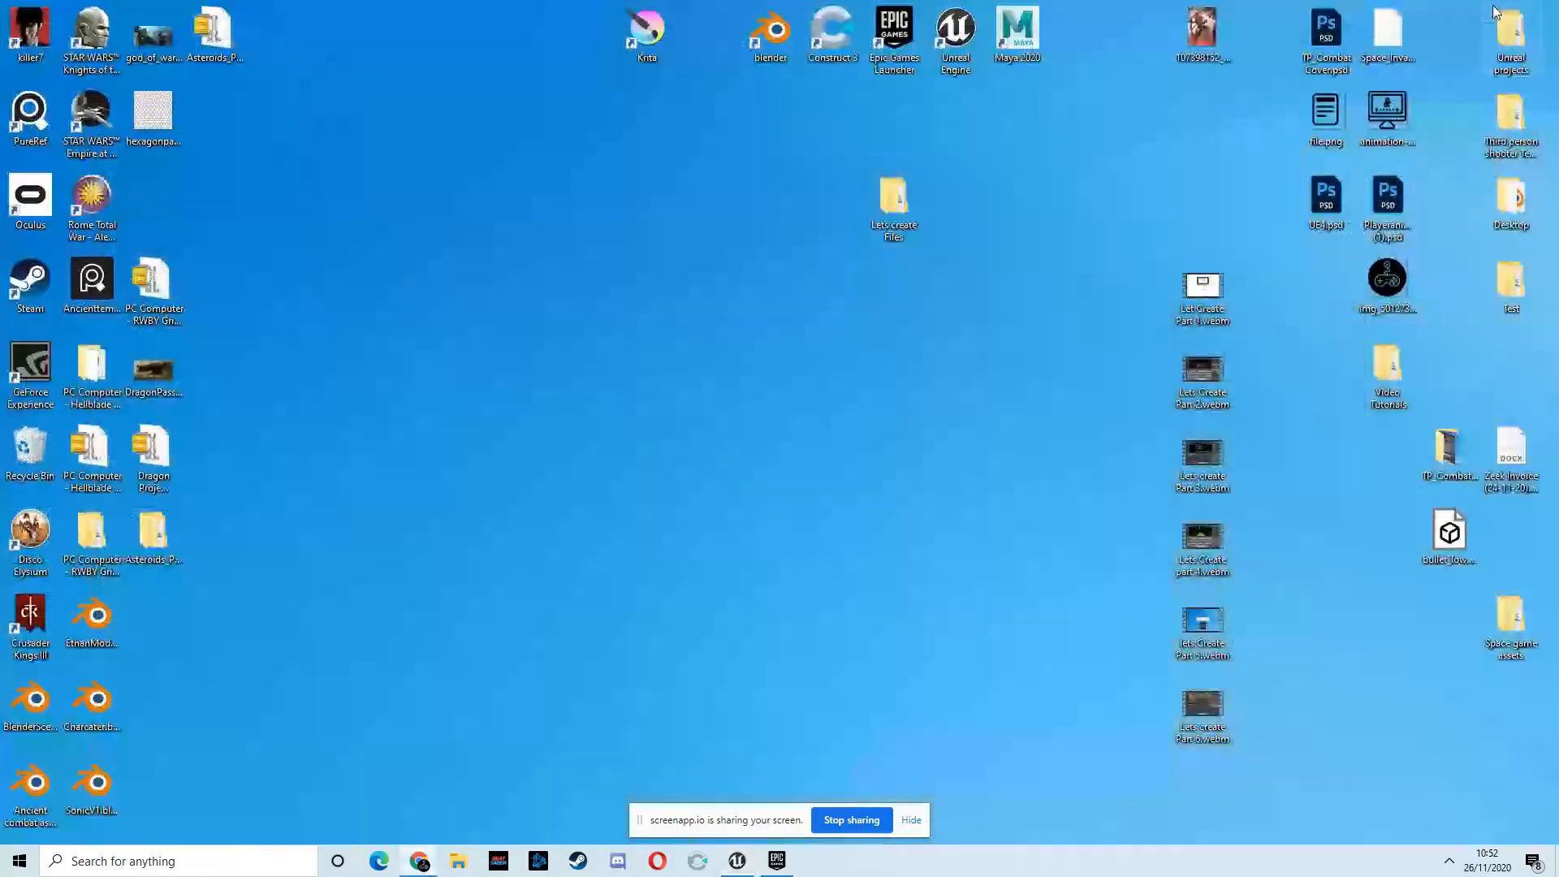
mouse_move(428, 863)
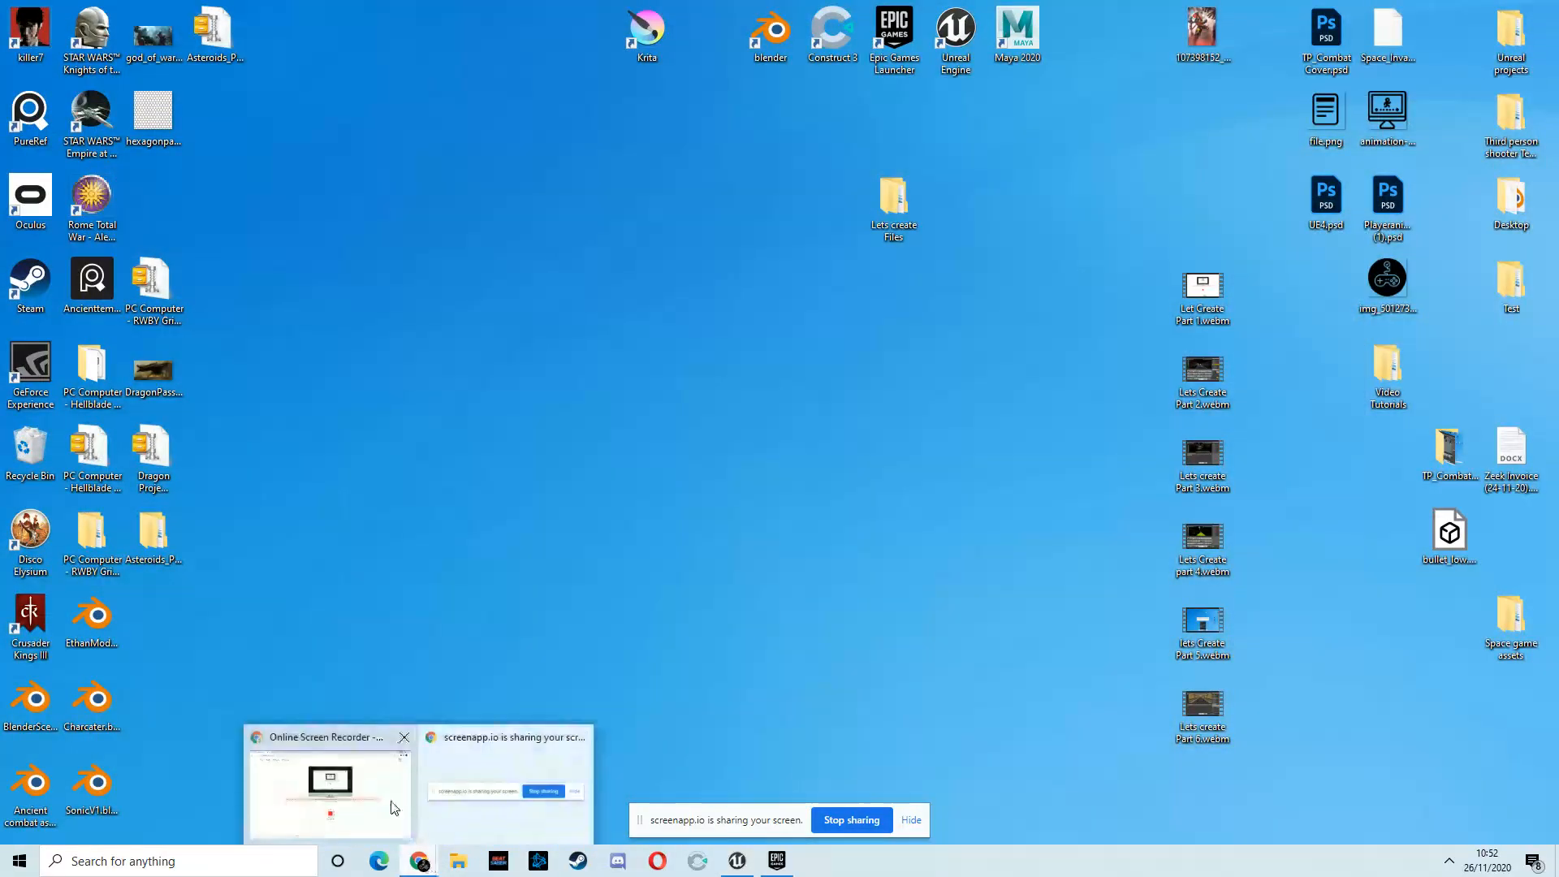
click(382, 792)
click(740, 864)
Step: Undo the recent moves of the Female character and the taregtlocation actors
scroll(666, 317, up, 5)
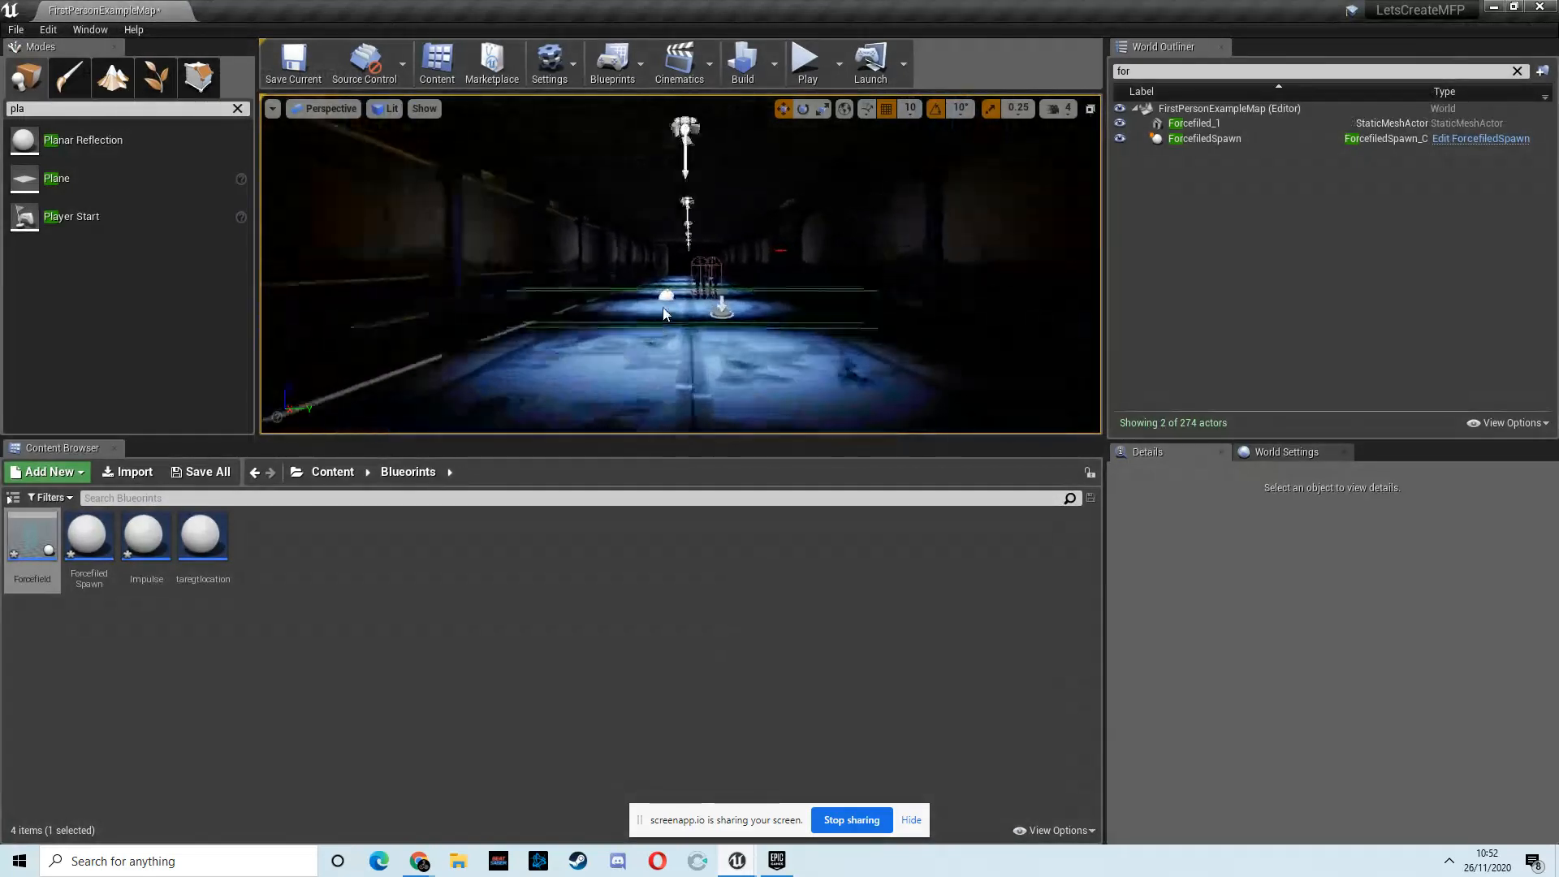
click(664, 311)
key(ctrl+z)
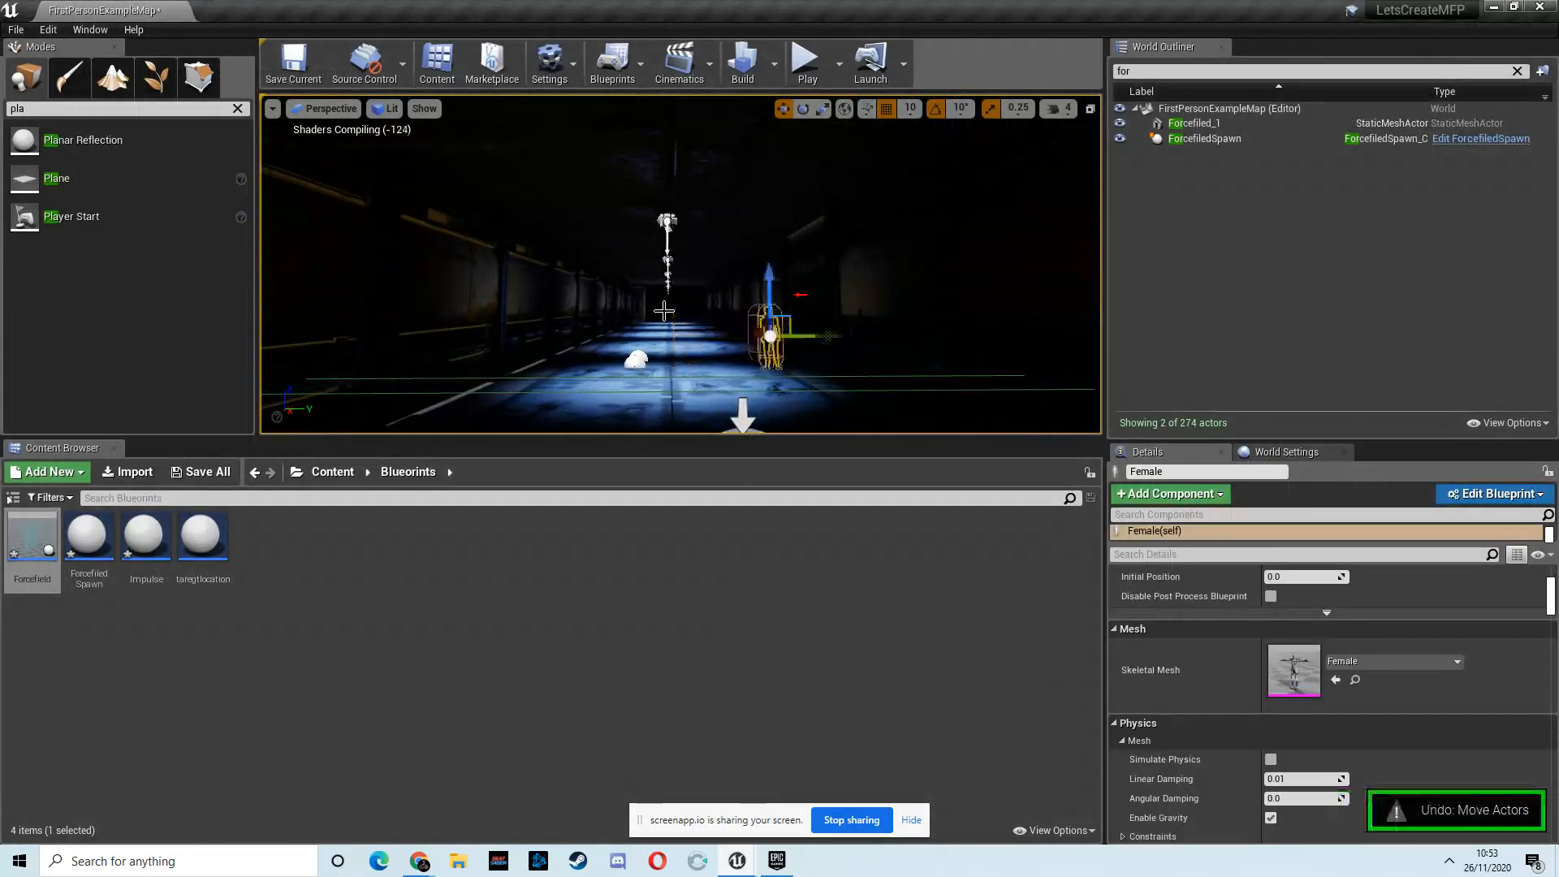
key(ctrl+z)
key(ctrl+z)
key(ctrl+z)
key(ctrl+z)
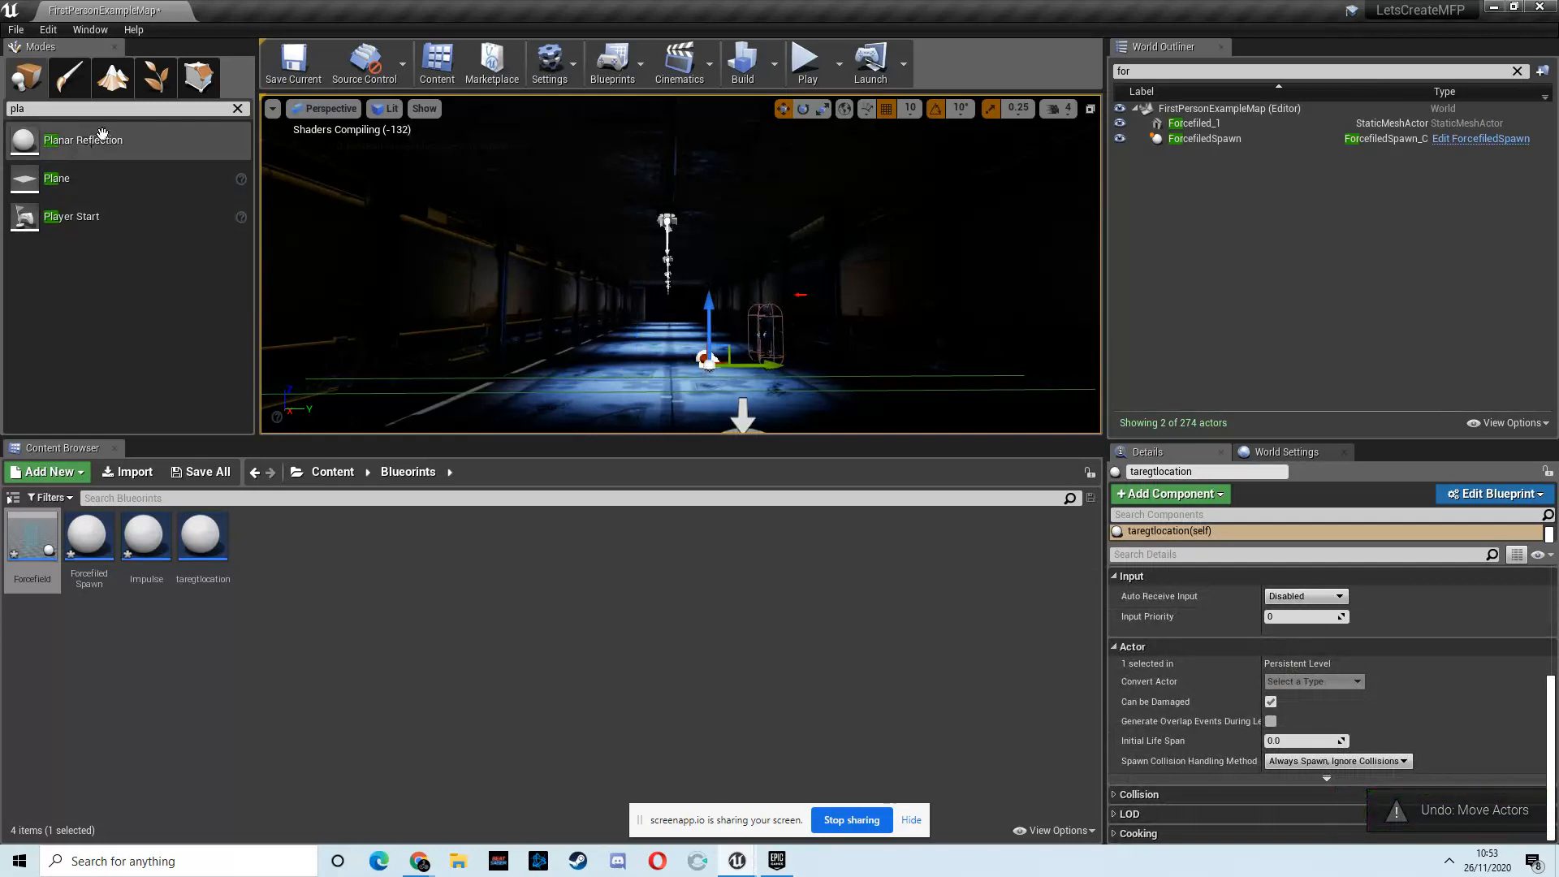
Step: Find the Point Light among the placeable actors, place one in the corridor beside the Female characters and raise it
text(light)
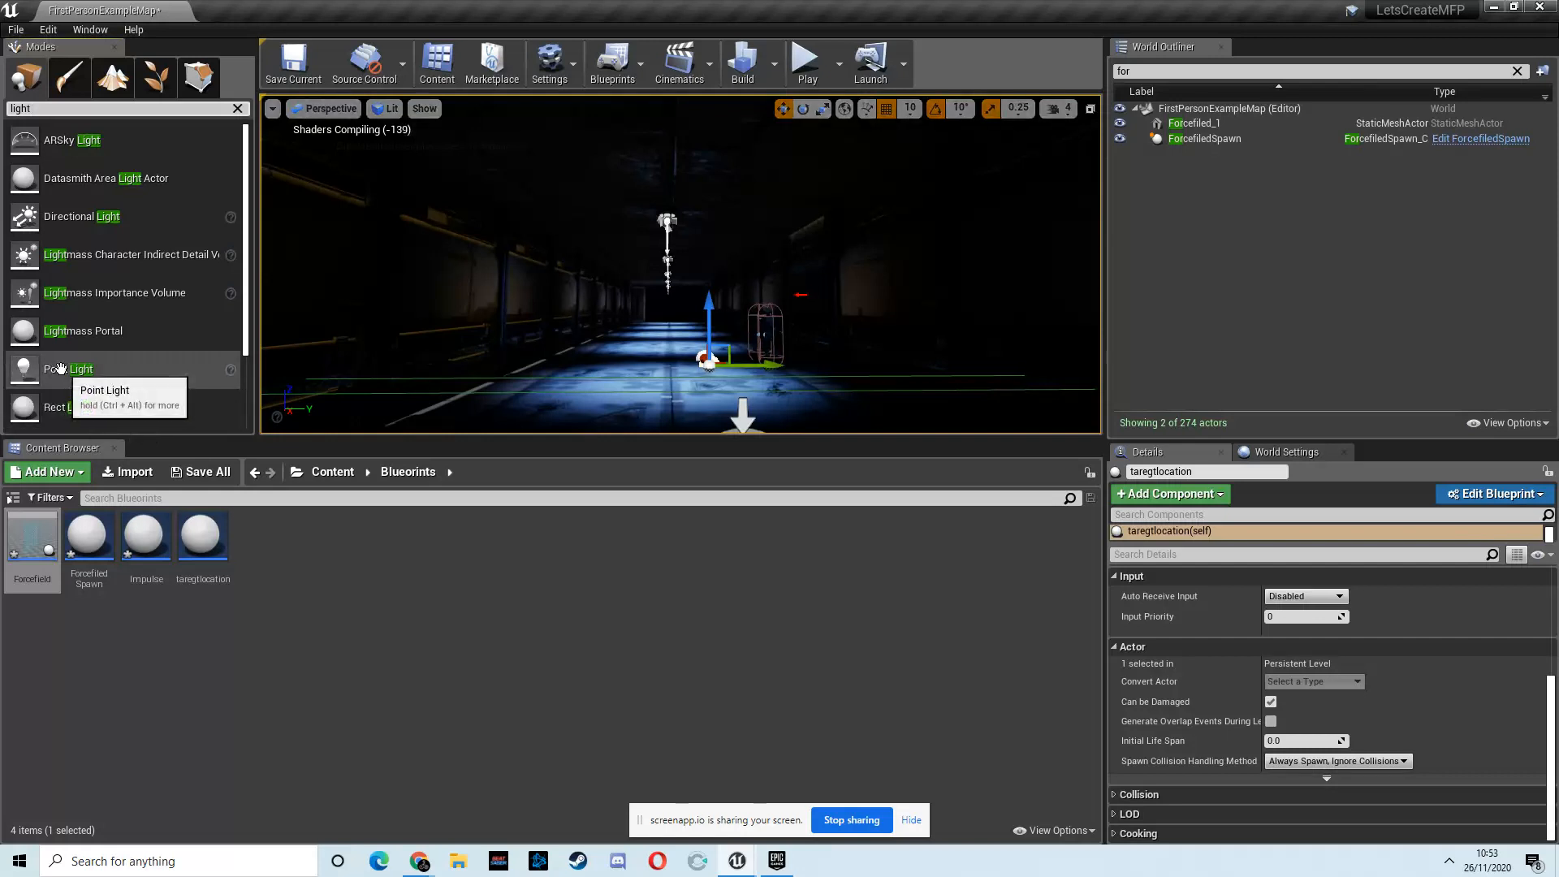
drag(66, 367, 755, 359)
key(w)
right_drag(755, 357, 782, 382)
drag(736, 324, 727, 271)
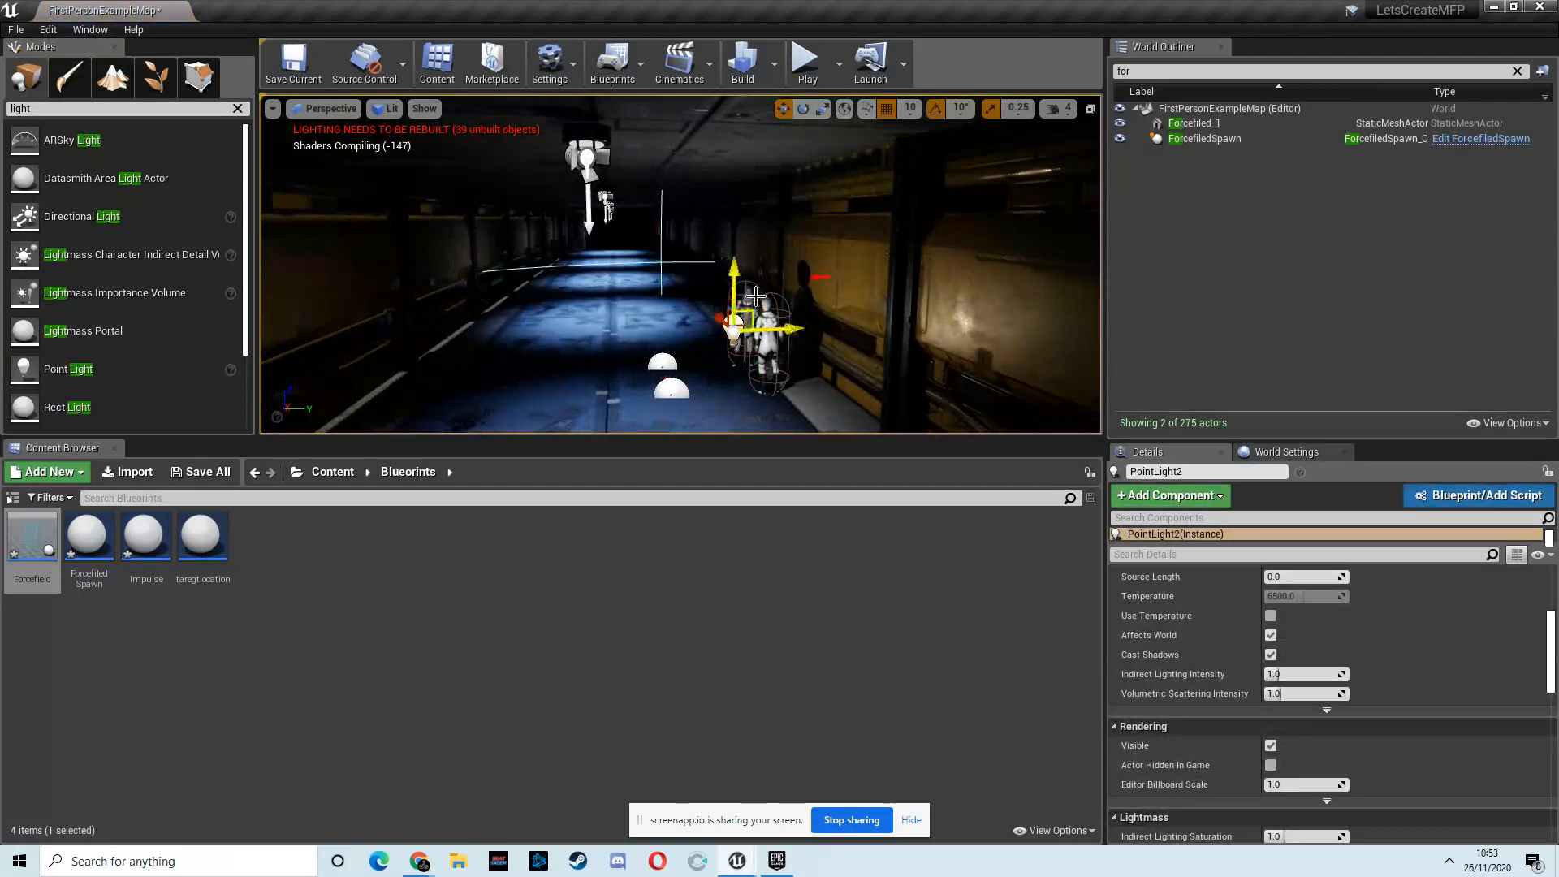
Step: Shift the new point light away from the side wall so it hangs above the target locations
right_drag(764, 346, 900, 371)
key(w)
key(a)
drag(741, 213, 707, 209)
right_drag(755, 270, 642, 260)
key(d)
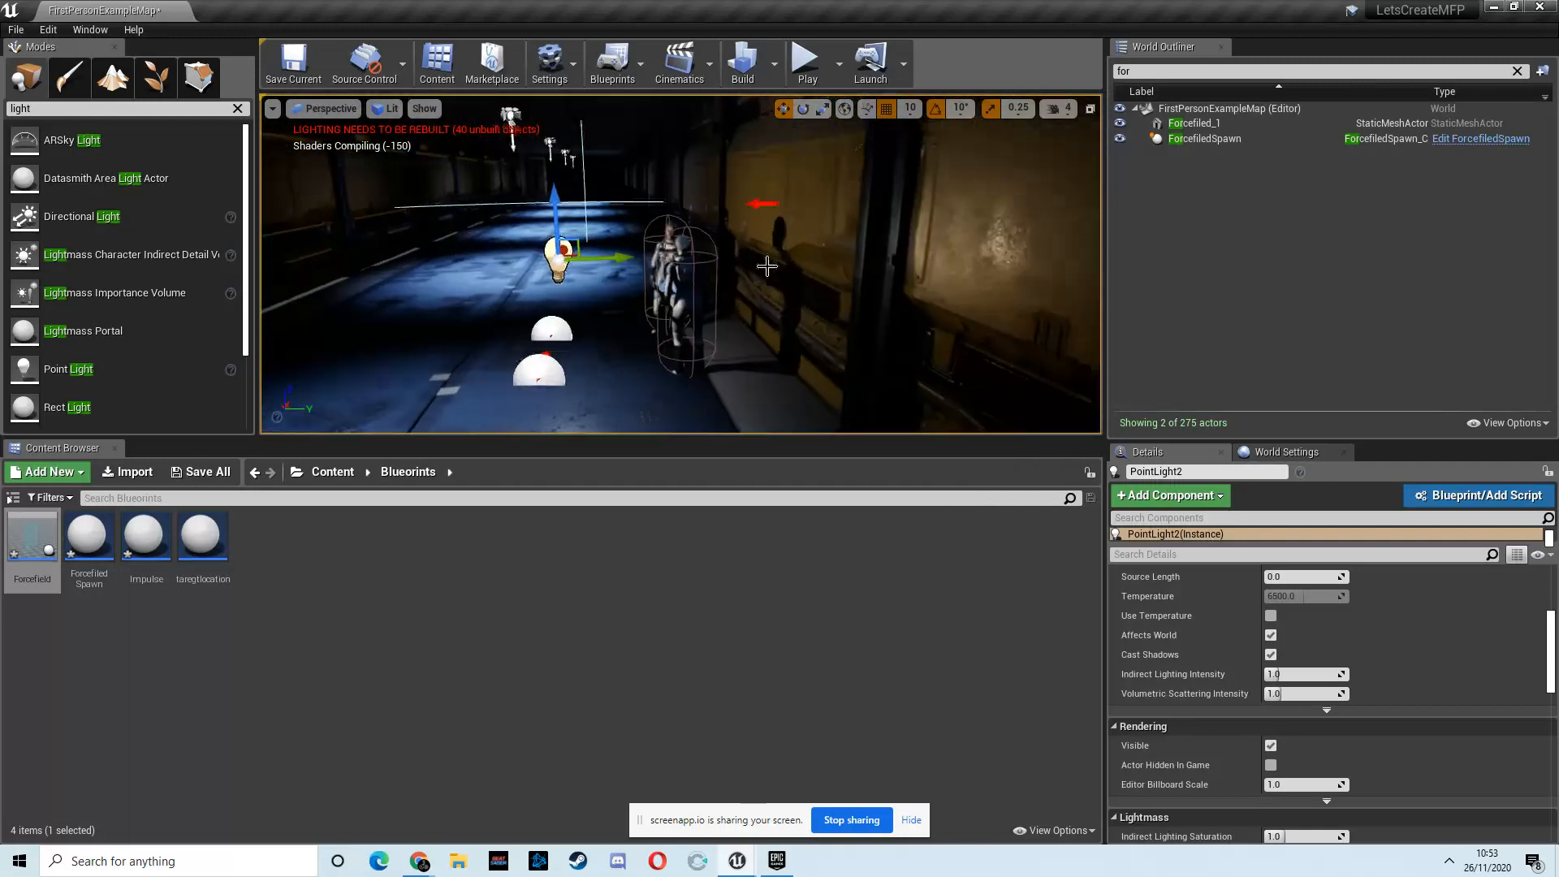
Step: Playtest the corridor with the added point light by walking up to the forcefield, end play and close the message log
click(806, 61)
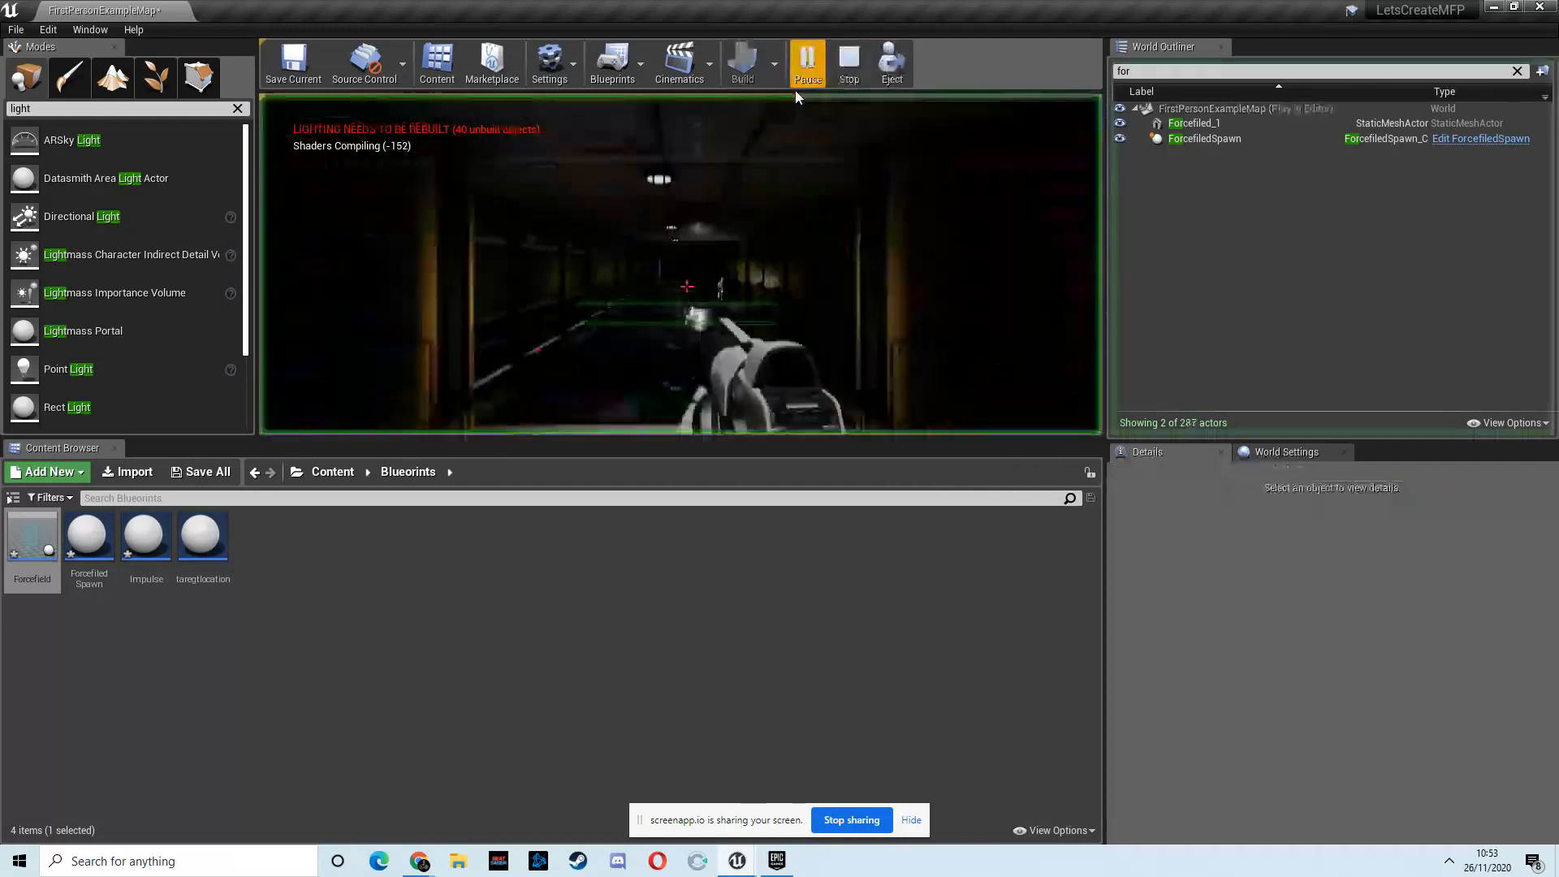
key(w)
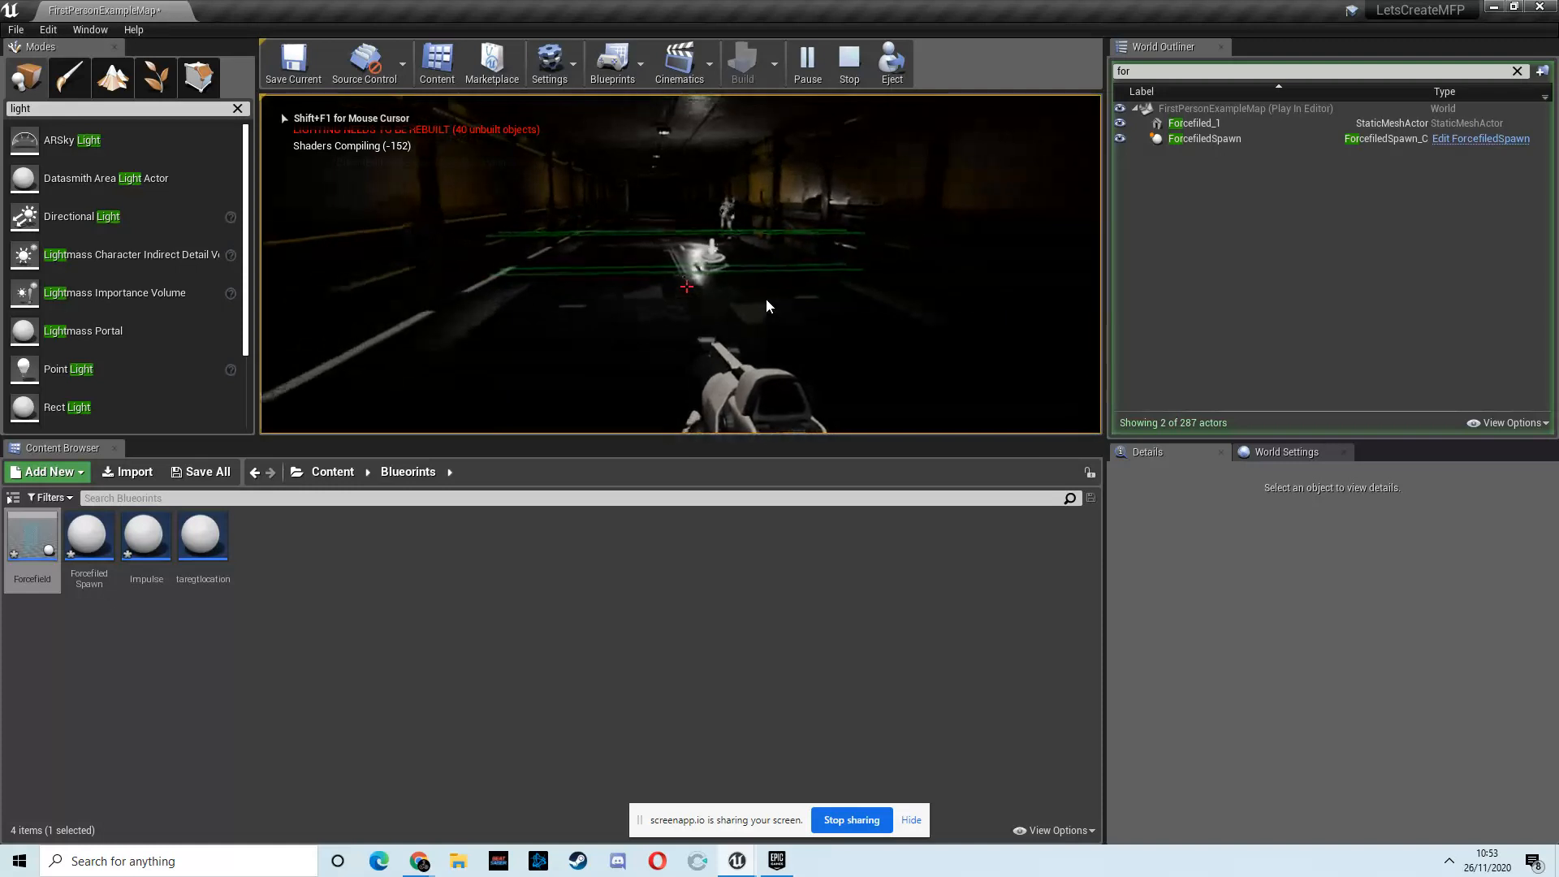
key(w)
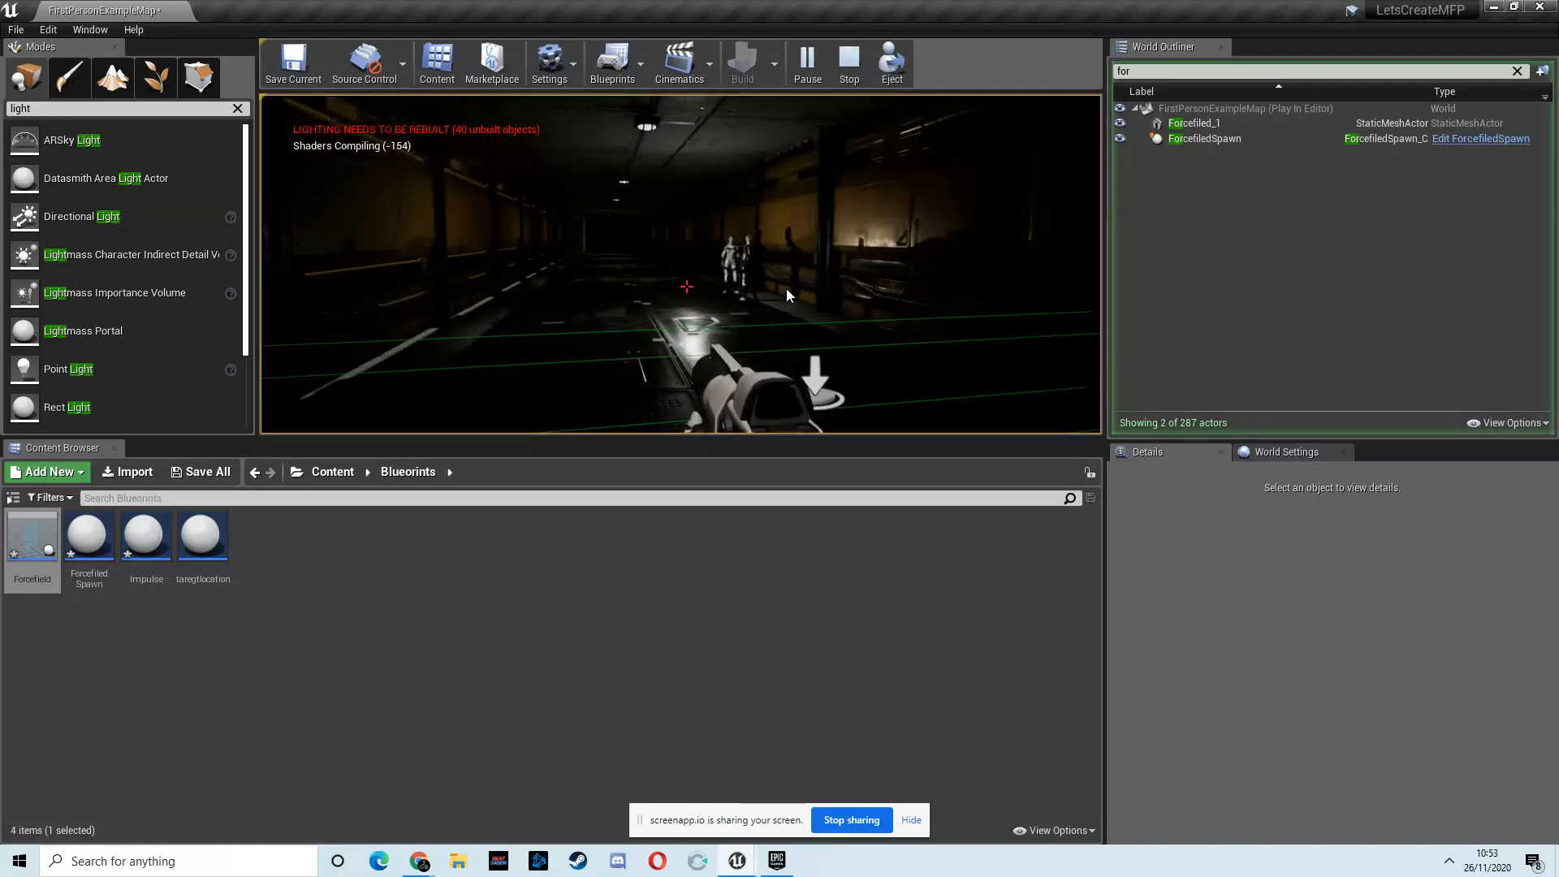
click(792, 312)
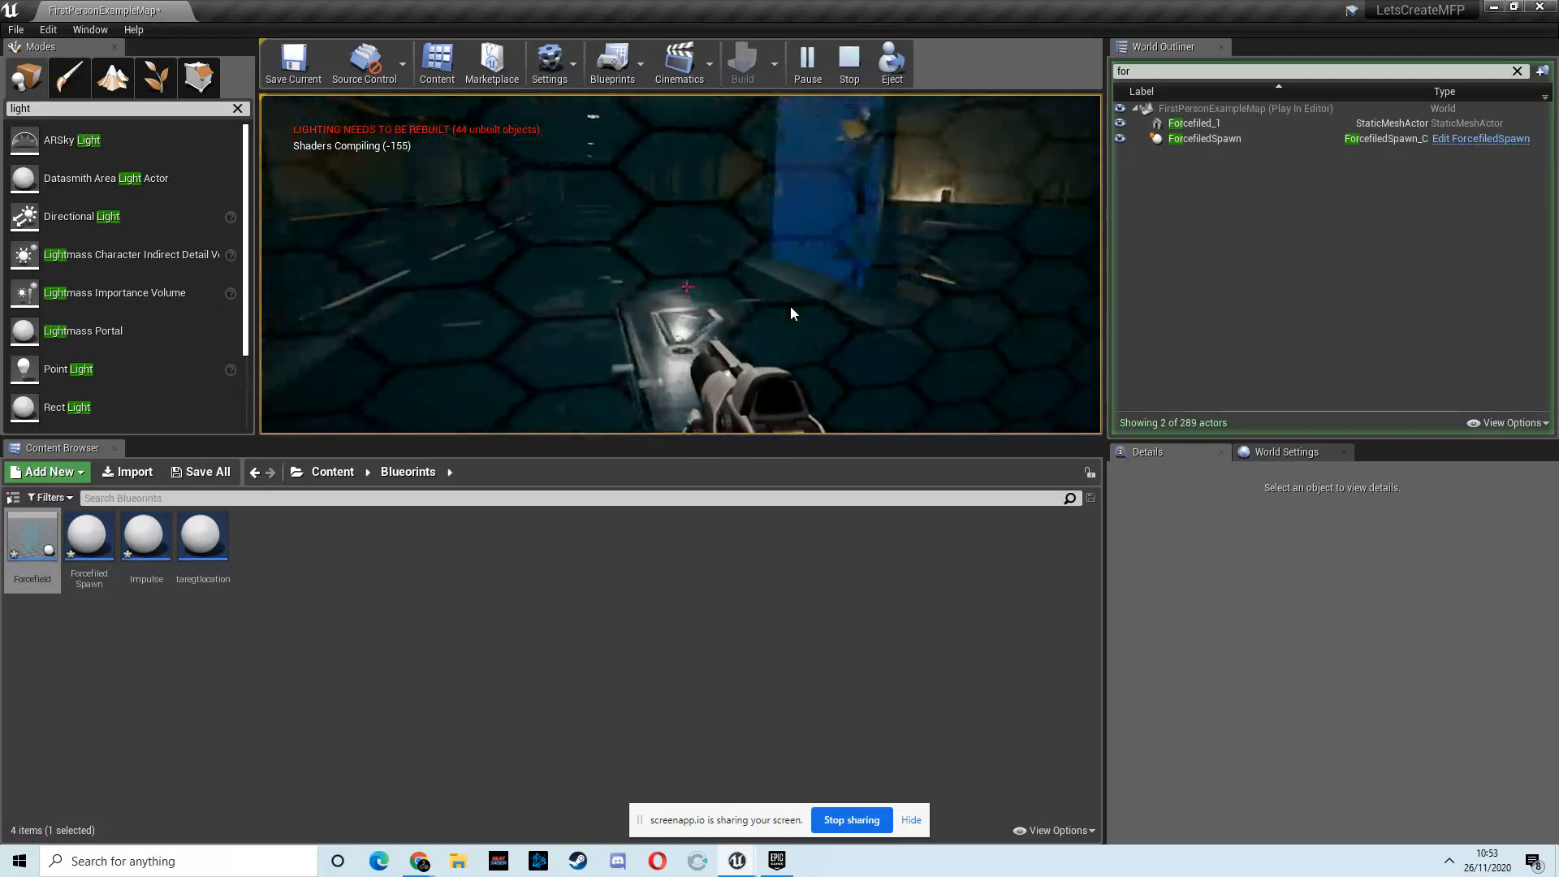
key(Escape)
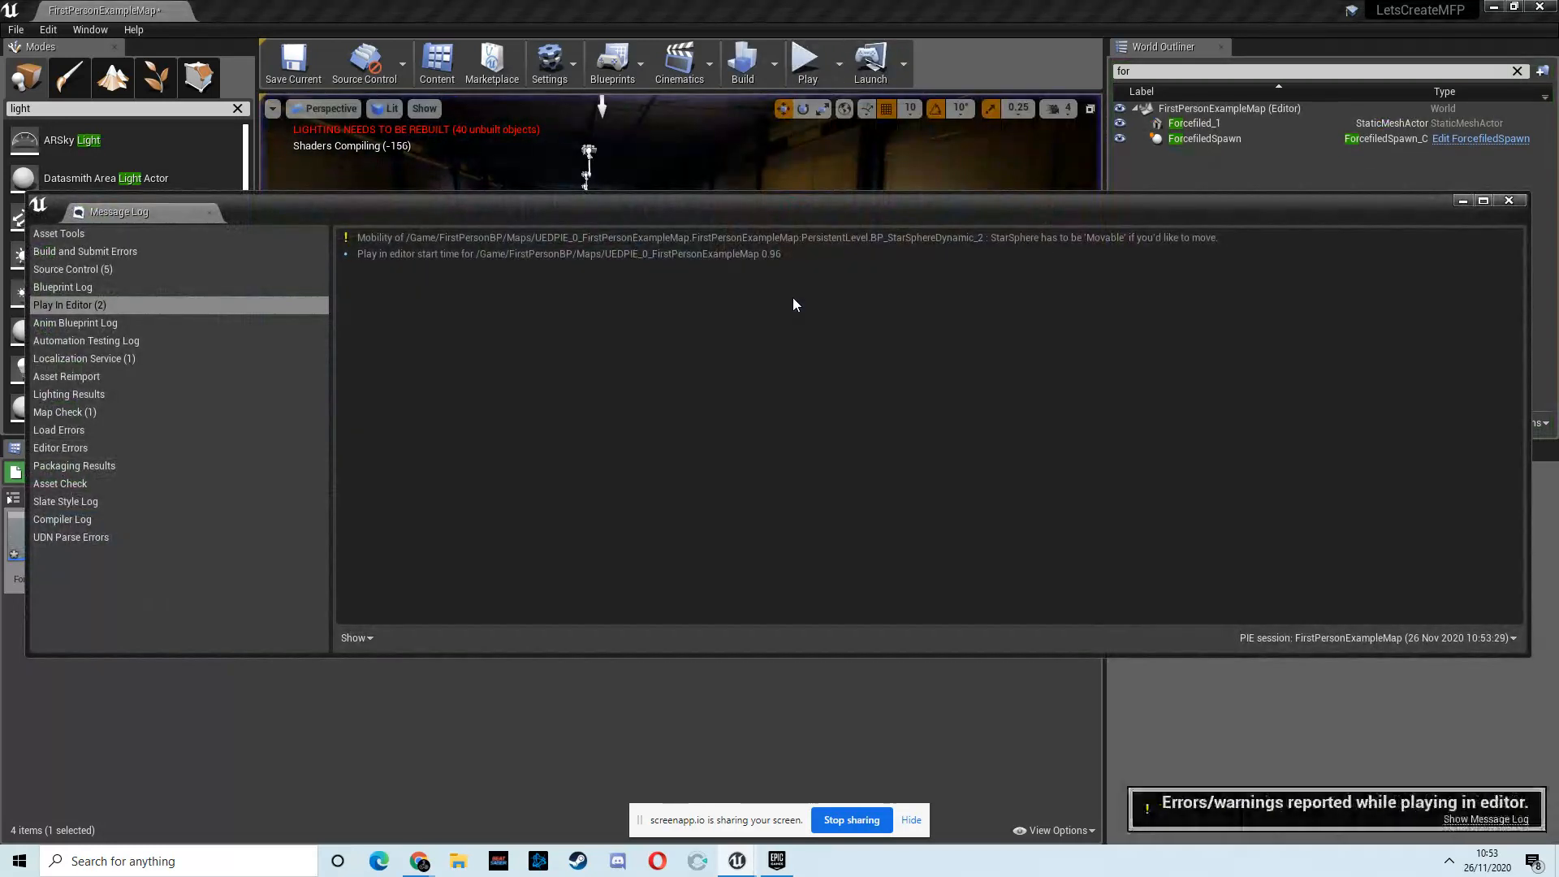
click(1508, 200)
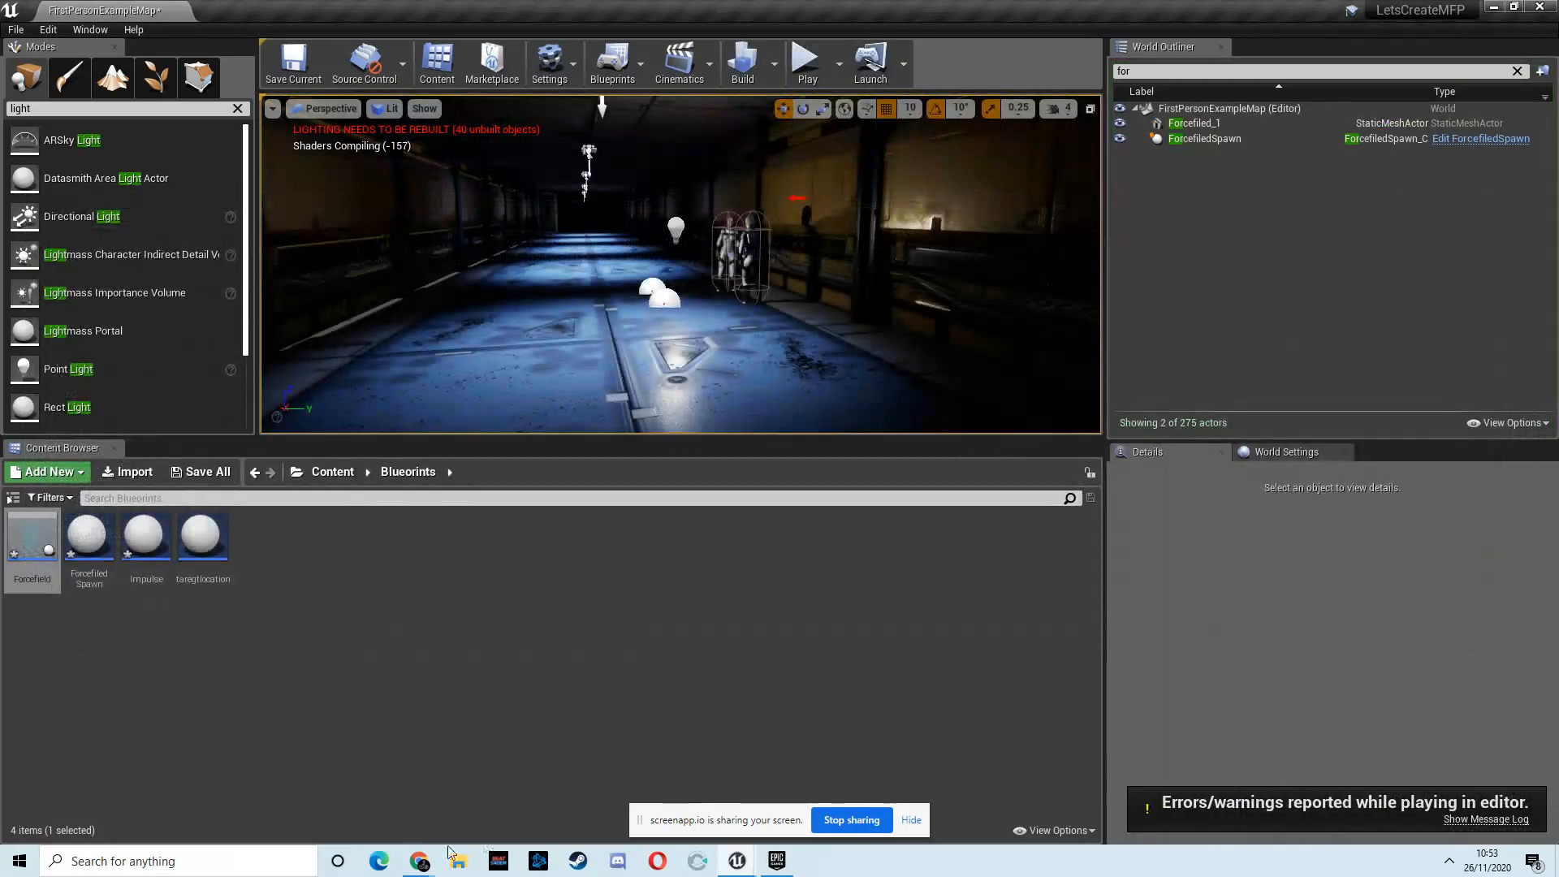
mouse_move(416, 863)
click(345, 780)
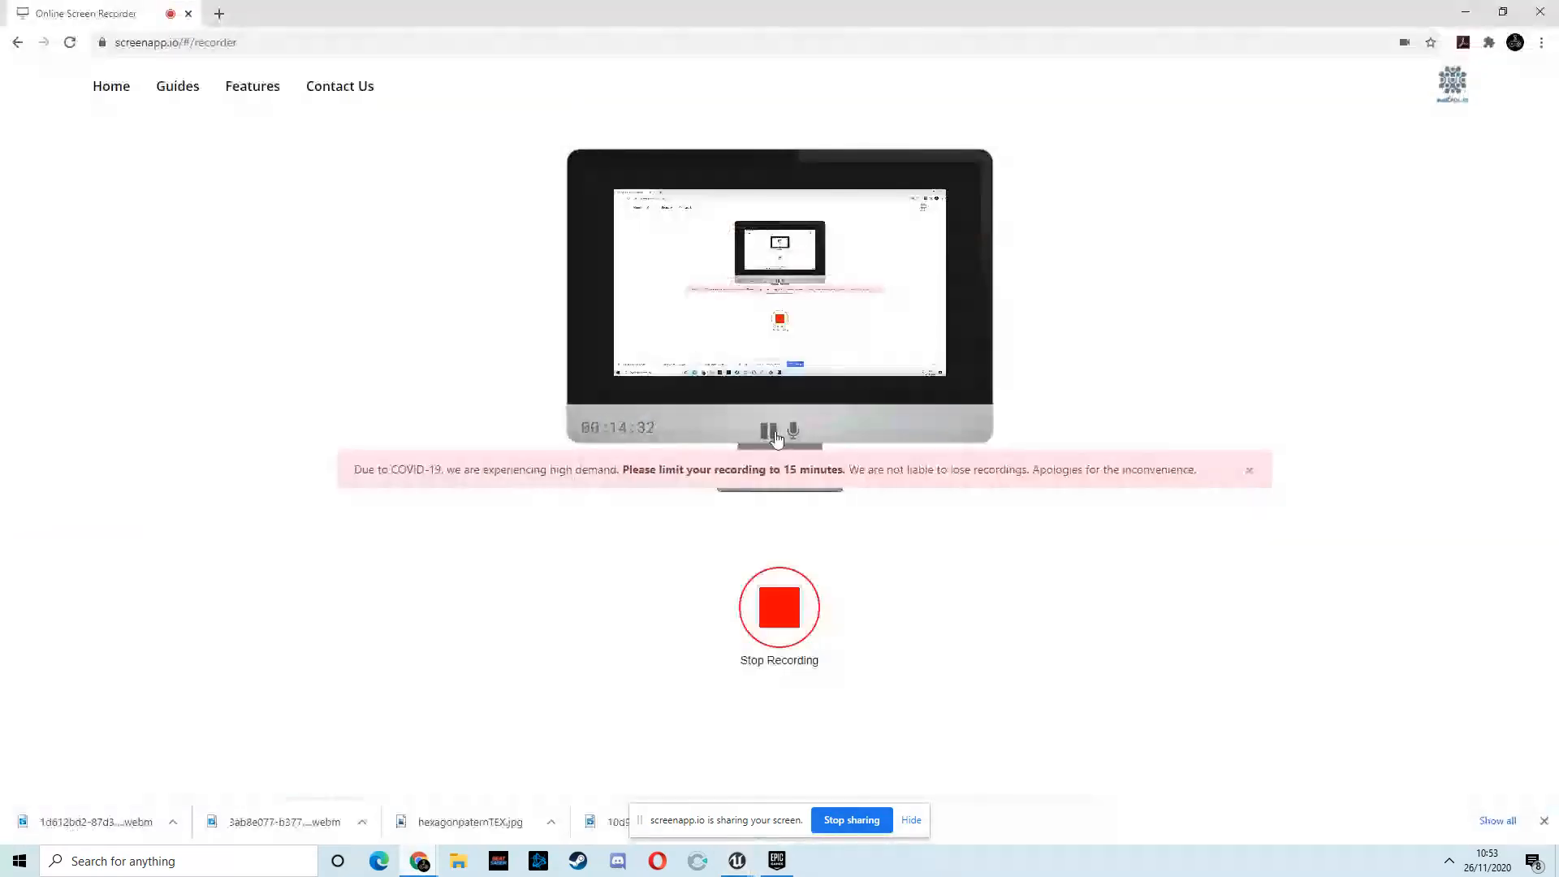